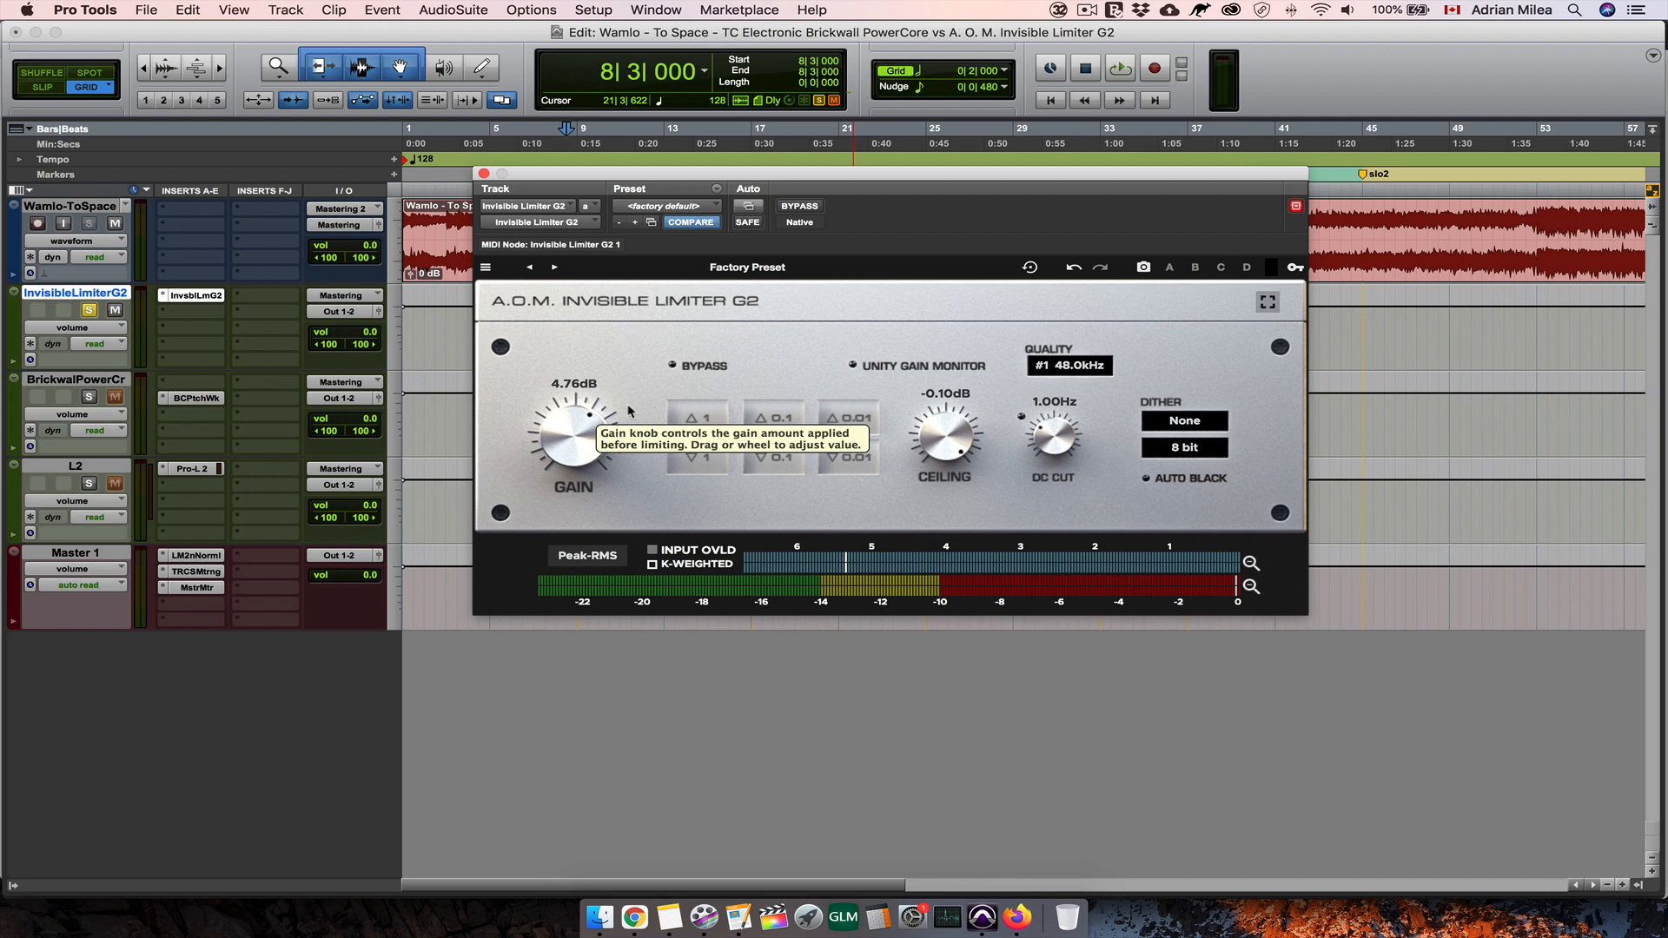
Step: Try raising and lowering the limiter's gain in 1 dB and 0.1 dB increments
left_click(692, 421)
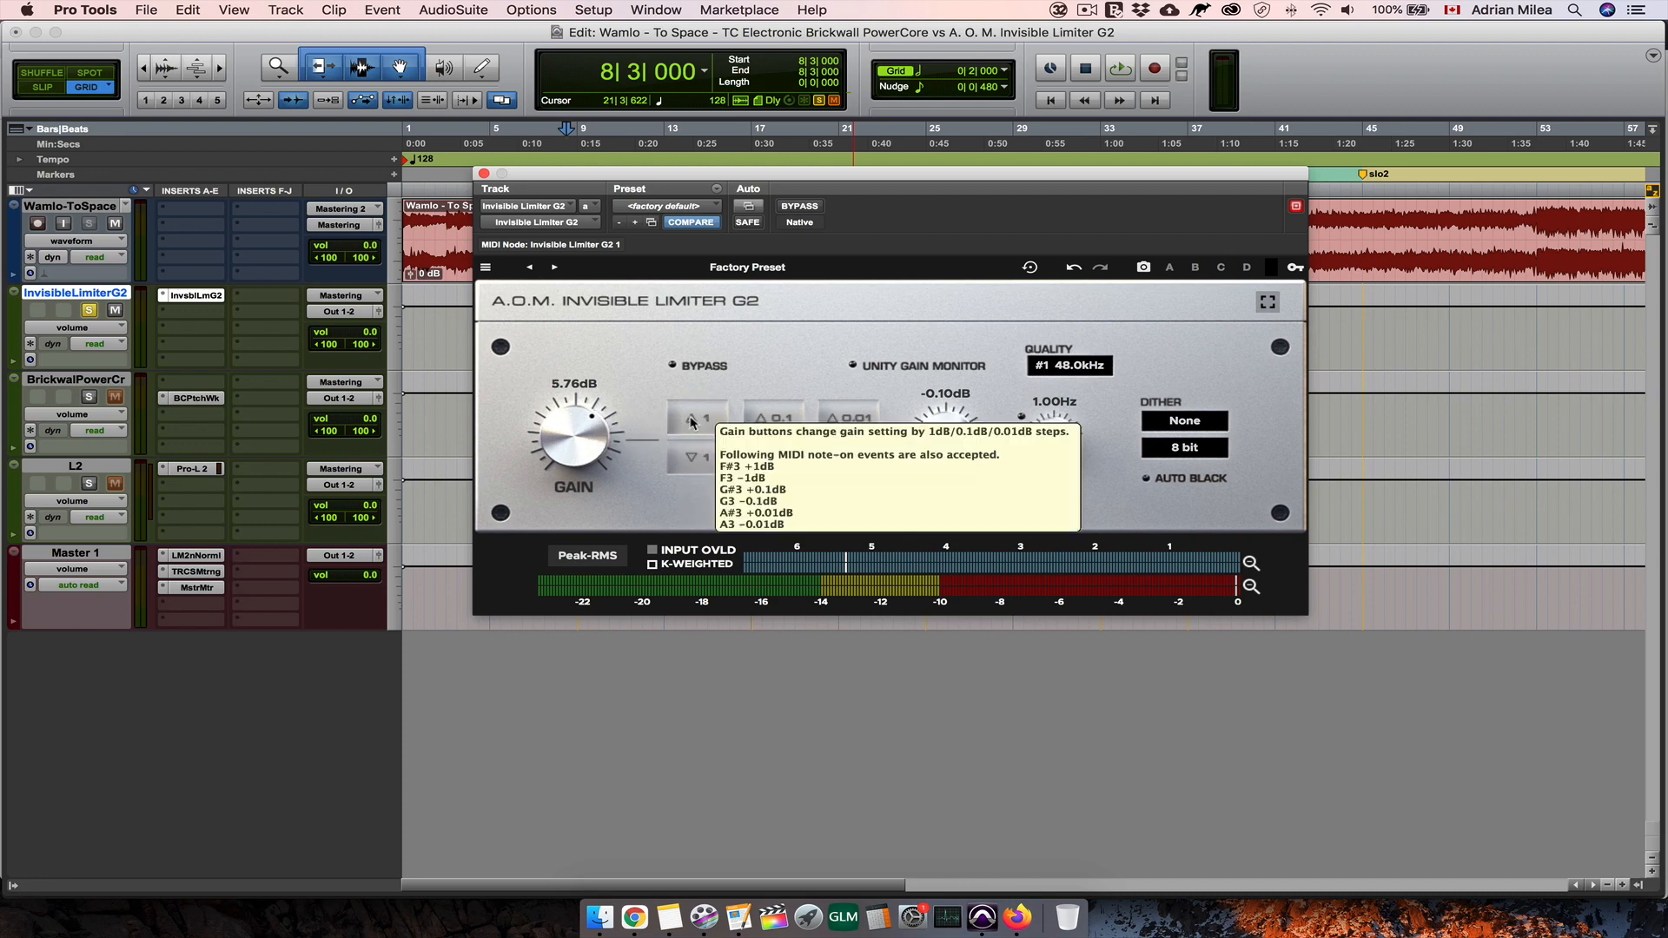
left_click(694, 461)
left_click(832, 423)
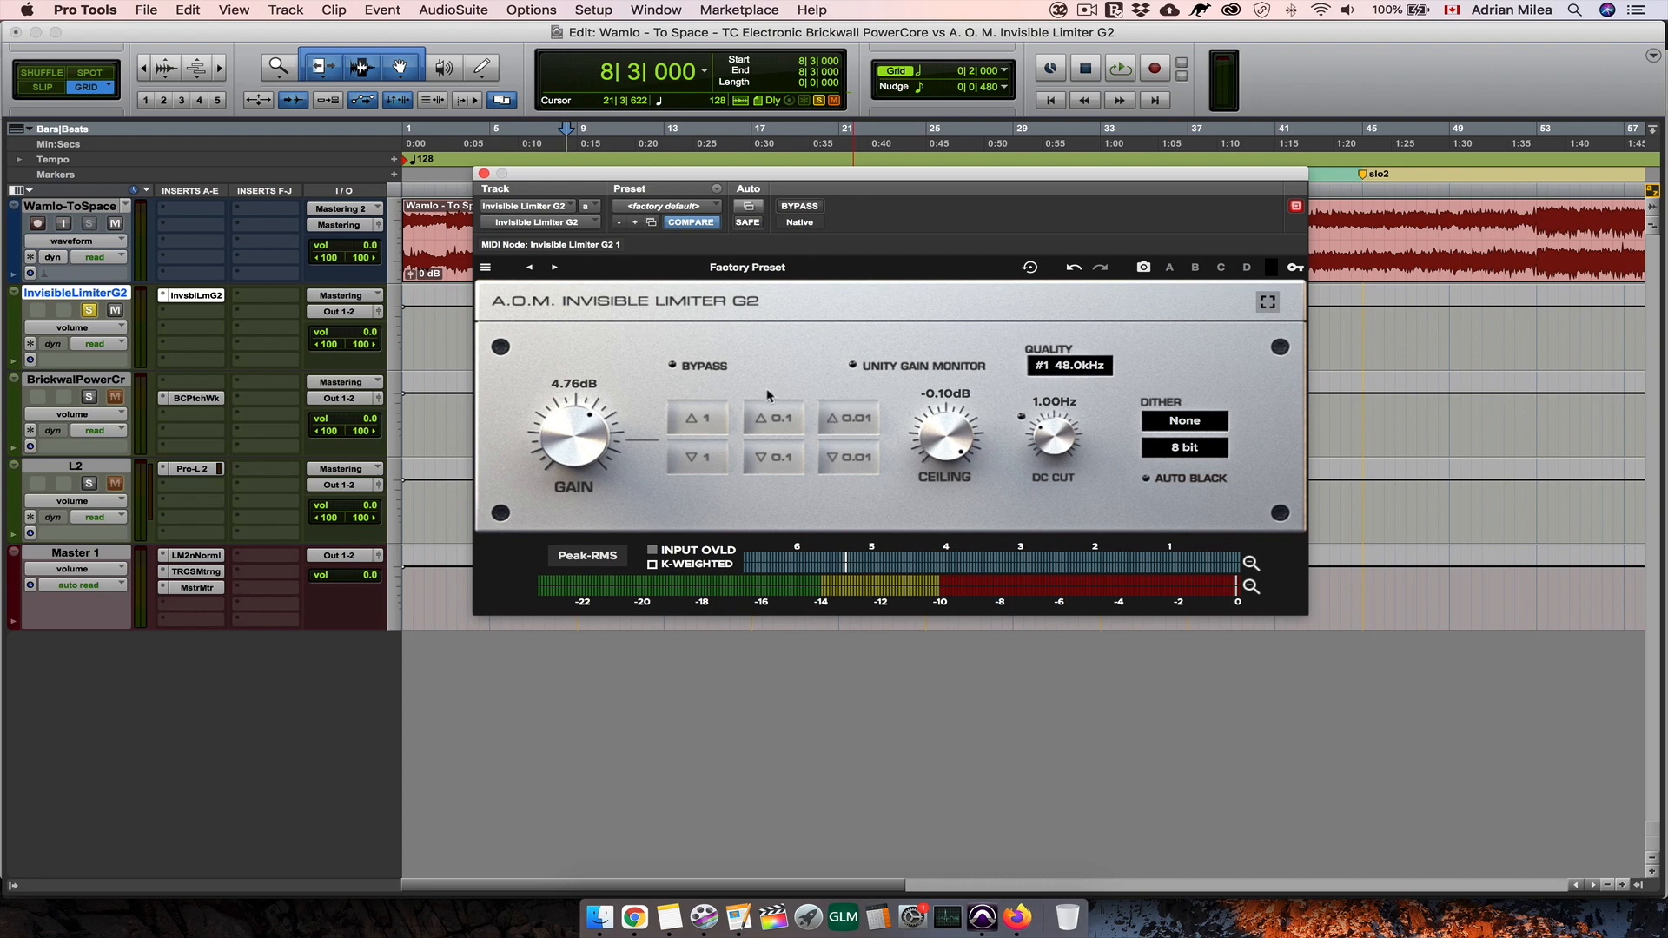
Step: Toggle the limiter's bypass and its unity gain monitoring on and back off
left_click(674, 366)
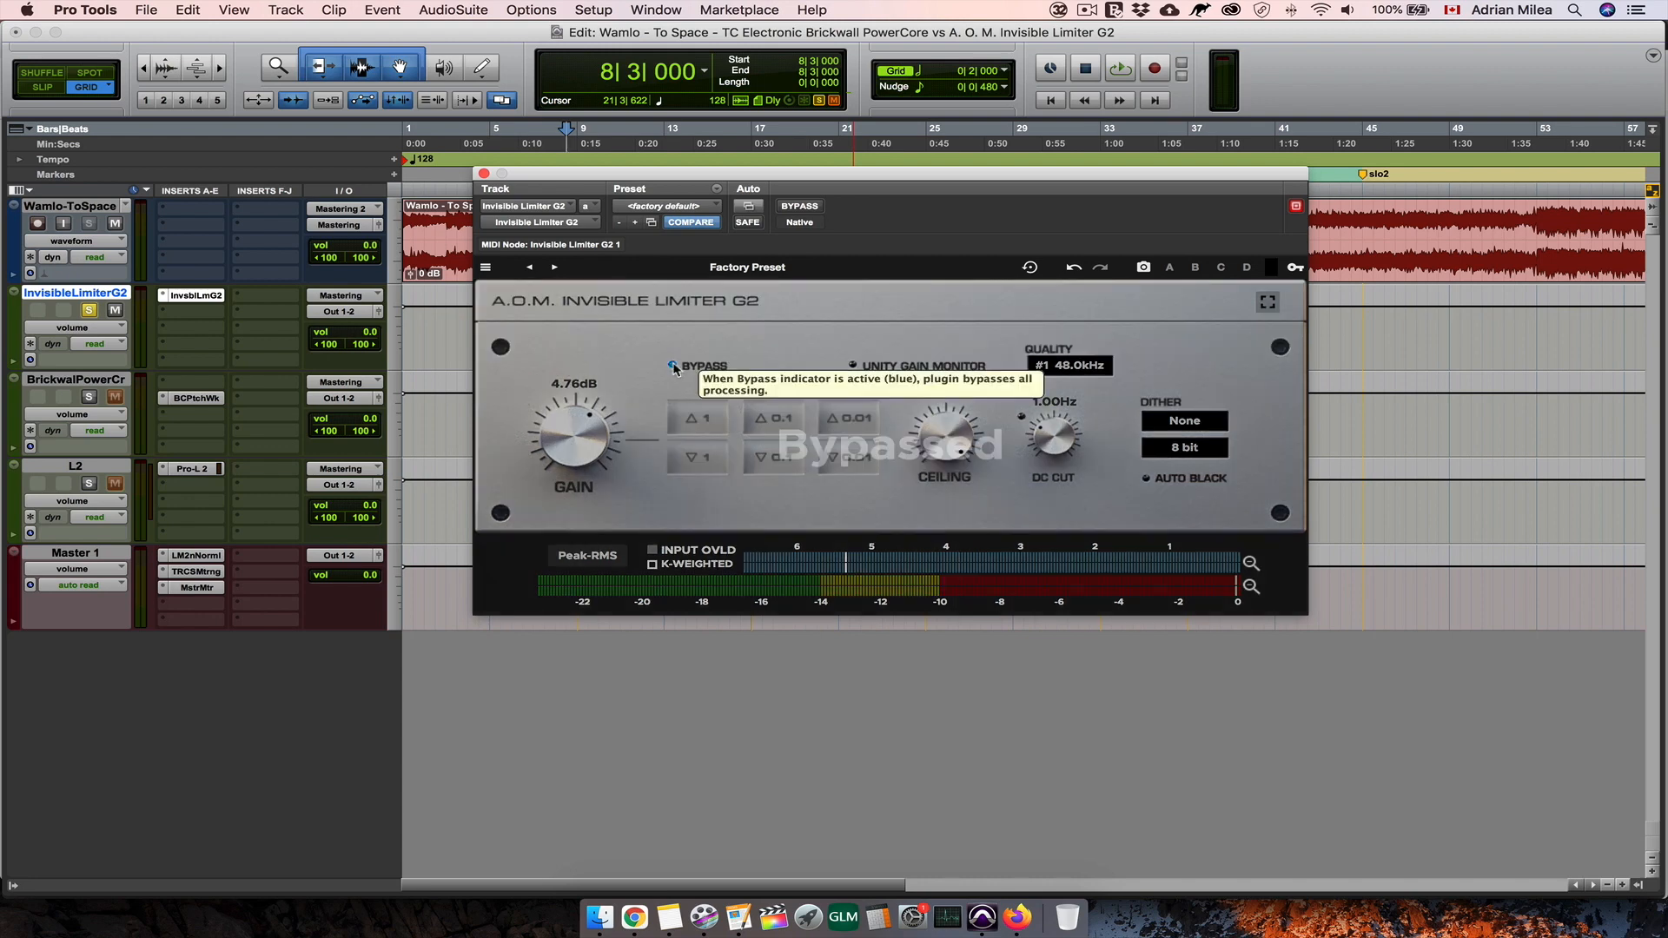
left_click(674, 366)
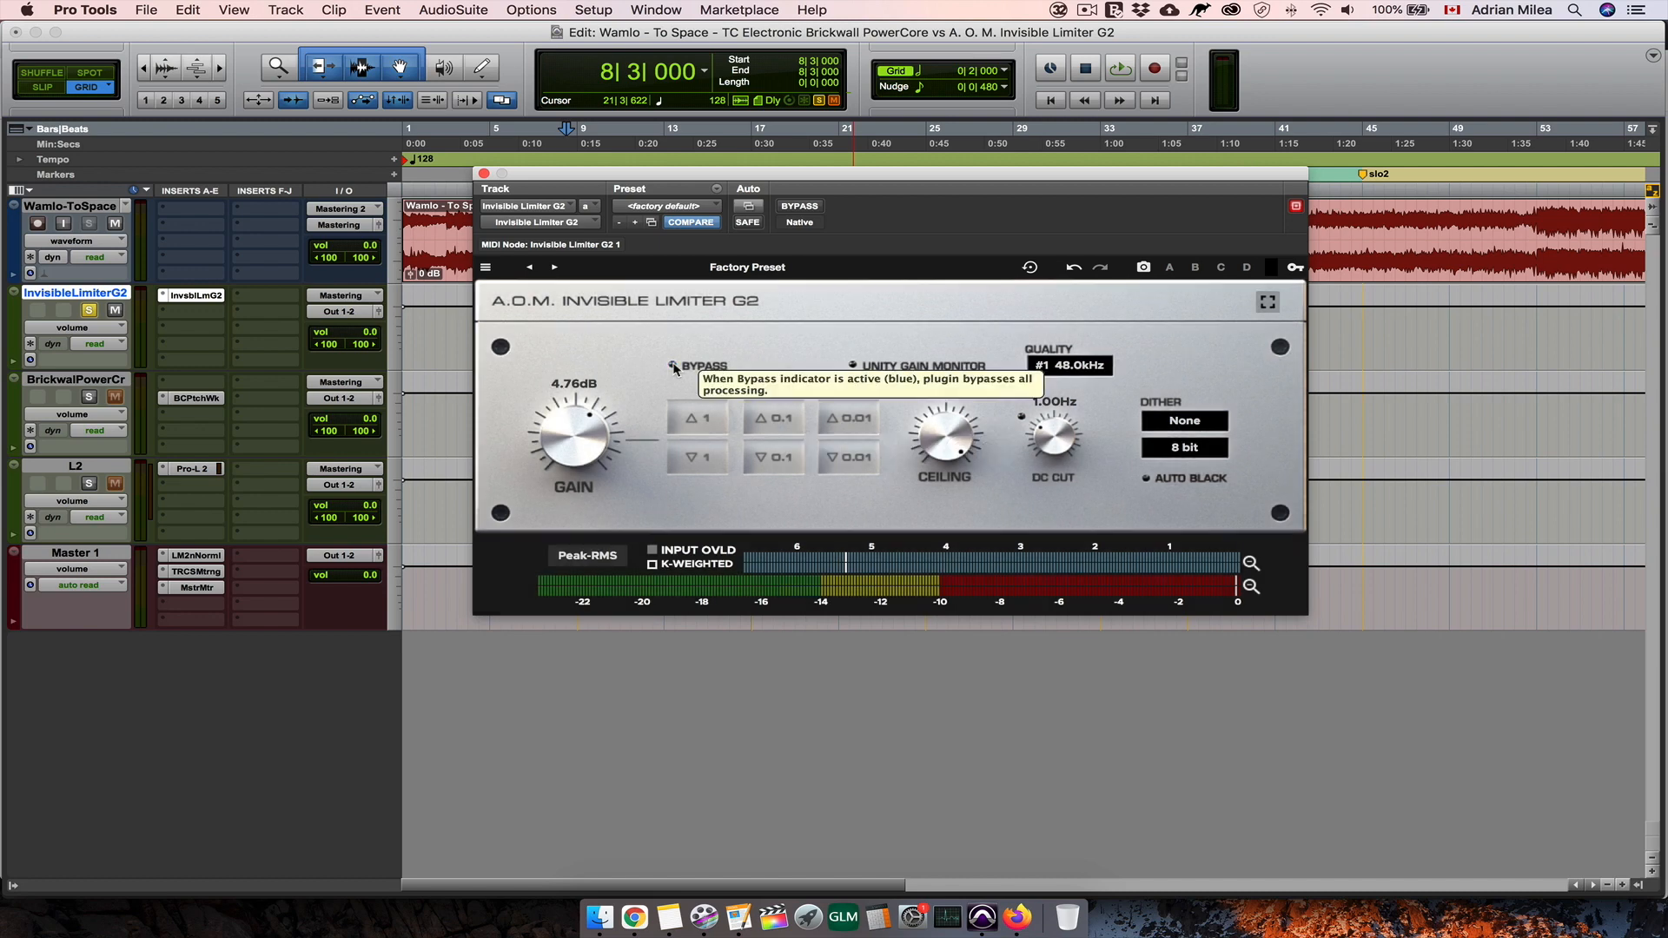
left_click(859, 368)
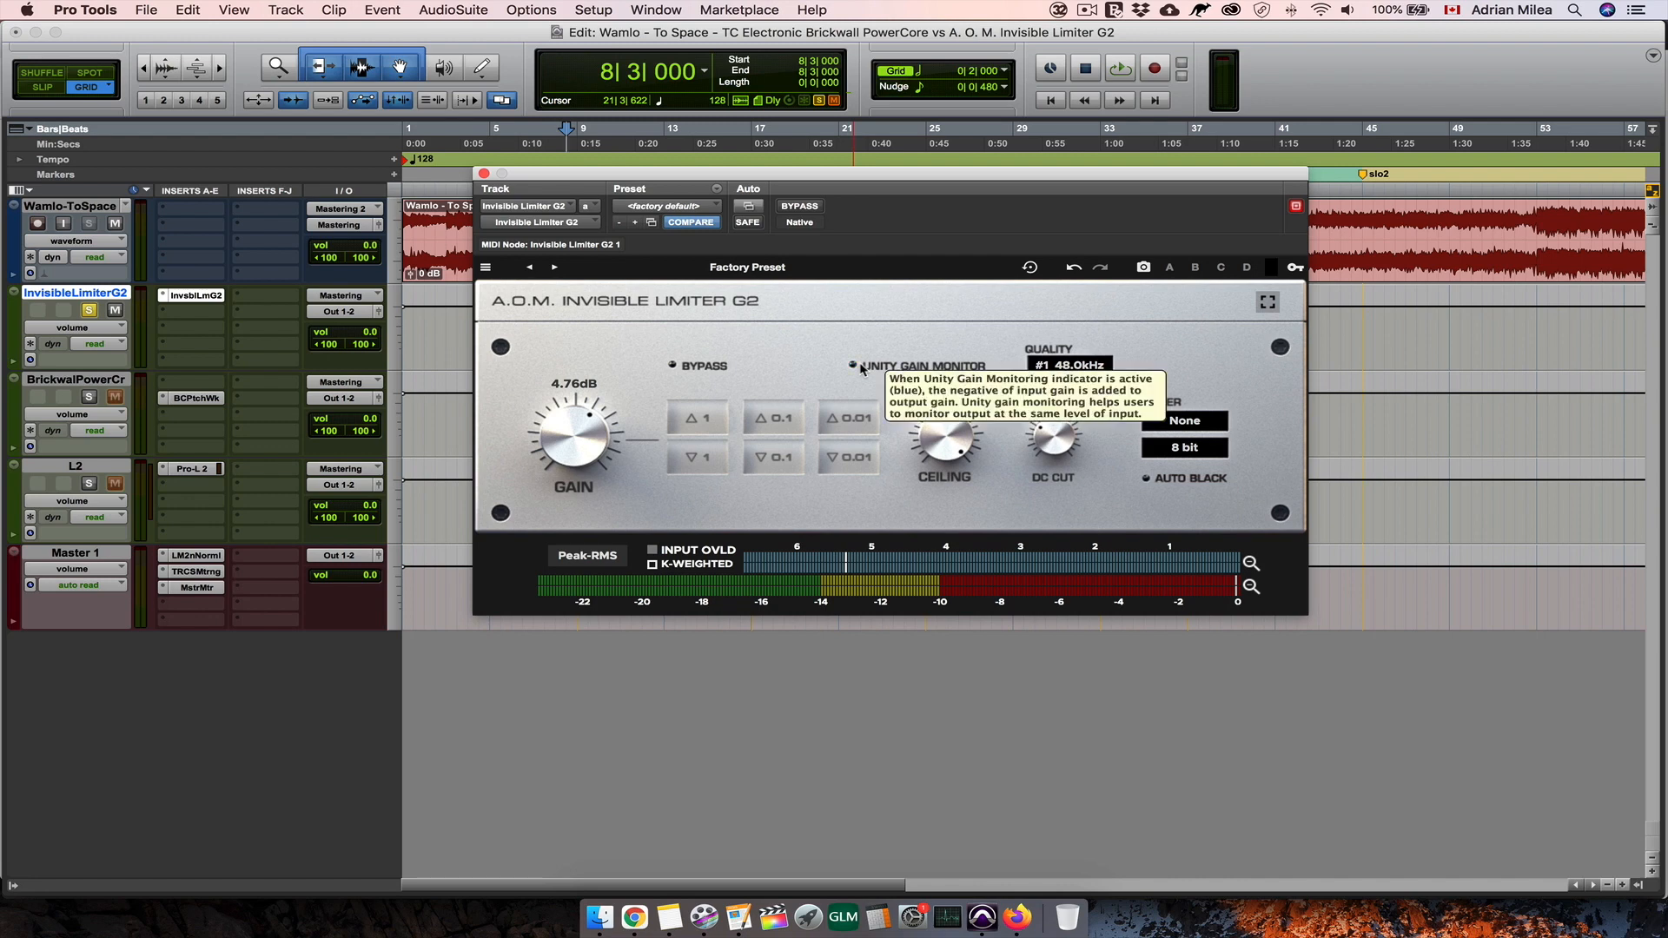
left_click(852, 365)
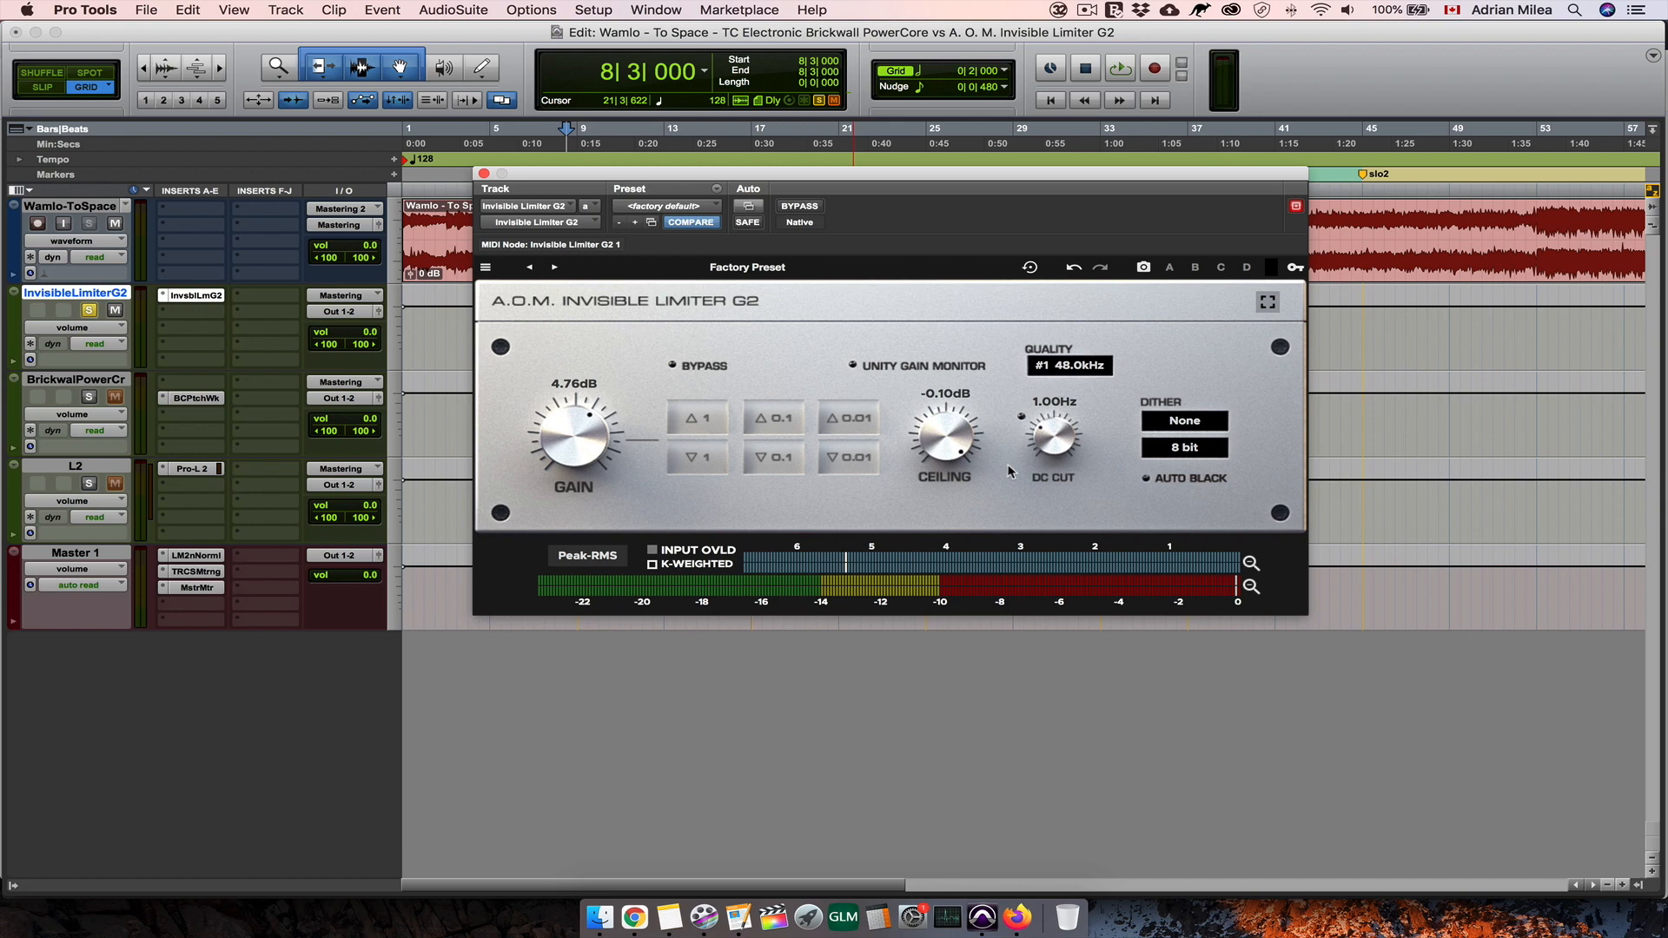
Step: Lower the limiter's output ceiling to -6.90 dB
mouse_move(941, 438)
left_mouse_down()
mouse_move(941, 533)
mouse_move(945, 493)
left_mouse_up()
mouse_move(1060, 596)
left_mouse_down()
mouse_move(961, 415)
mouse_move(958, 469)
mouse_move(959, 440)
left_mouse_up()
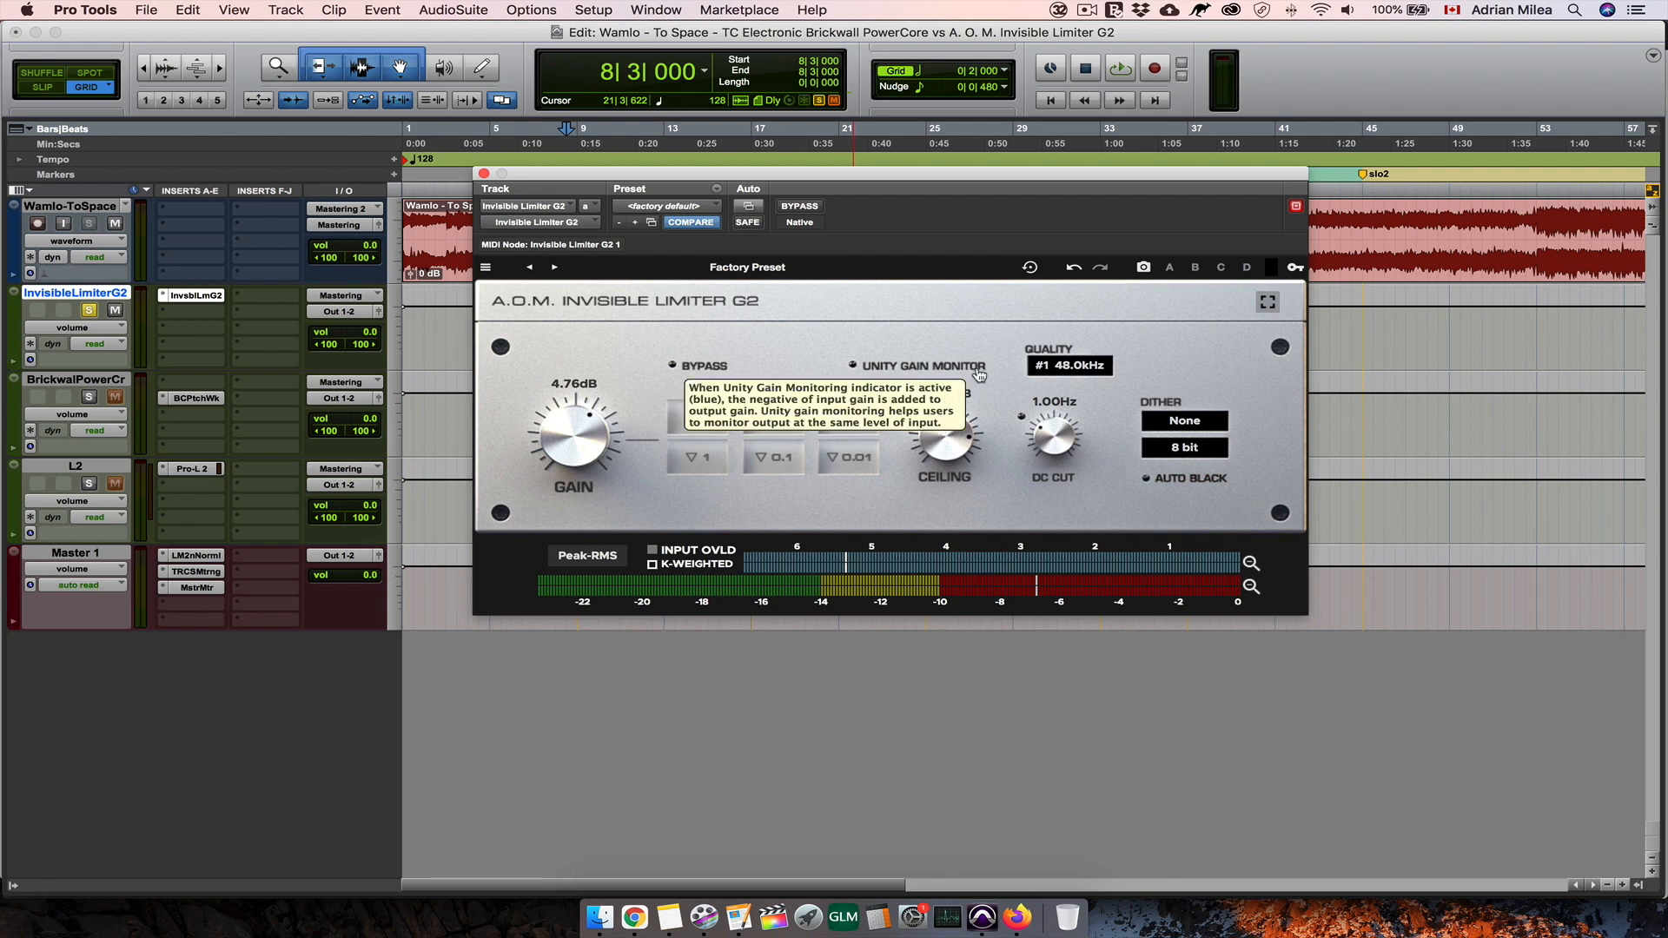
Step: Examine the limiter's available Quality sample rates and its DC Cut control, keeping quality at #1 48.0kHz
left_click(1067, 365)
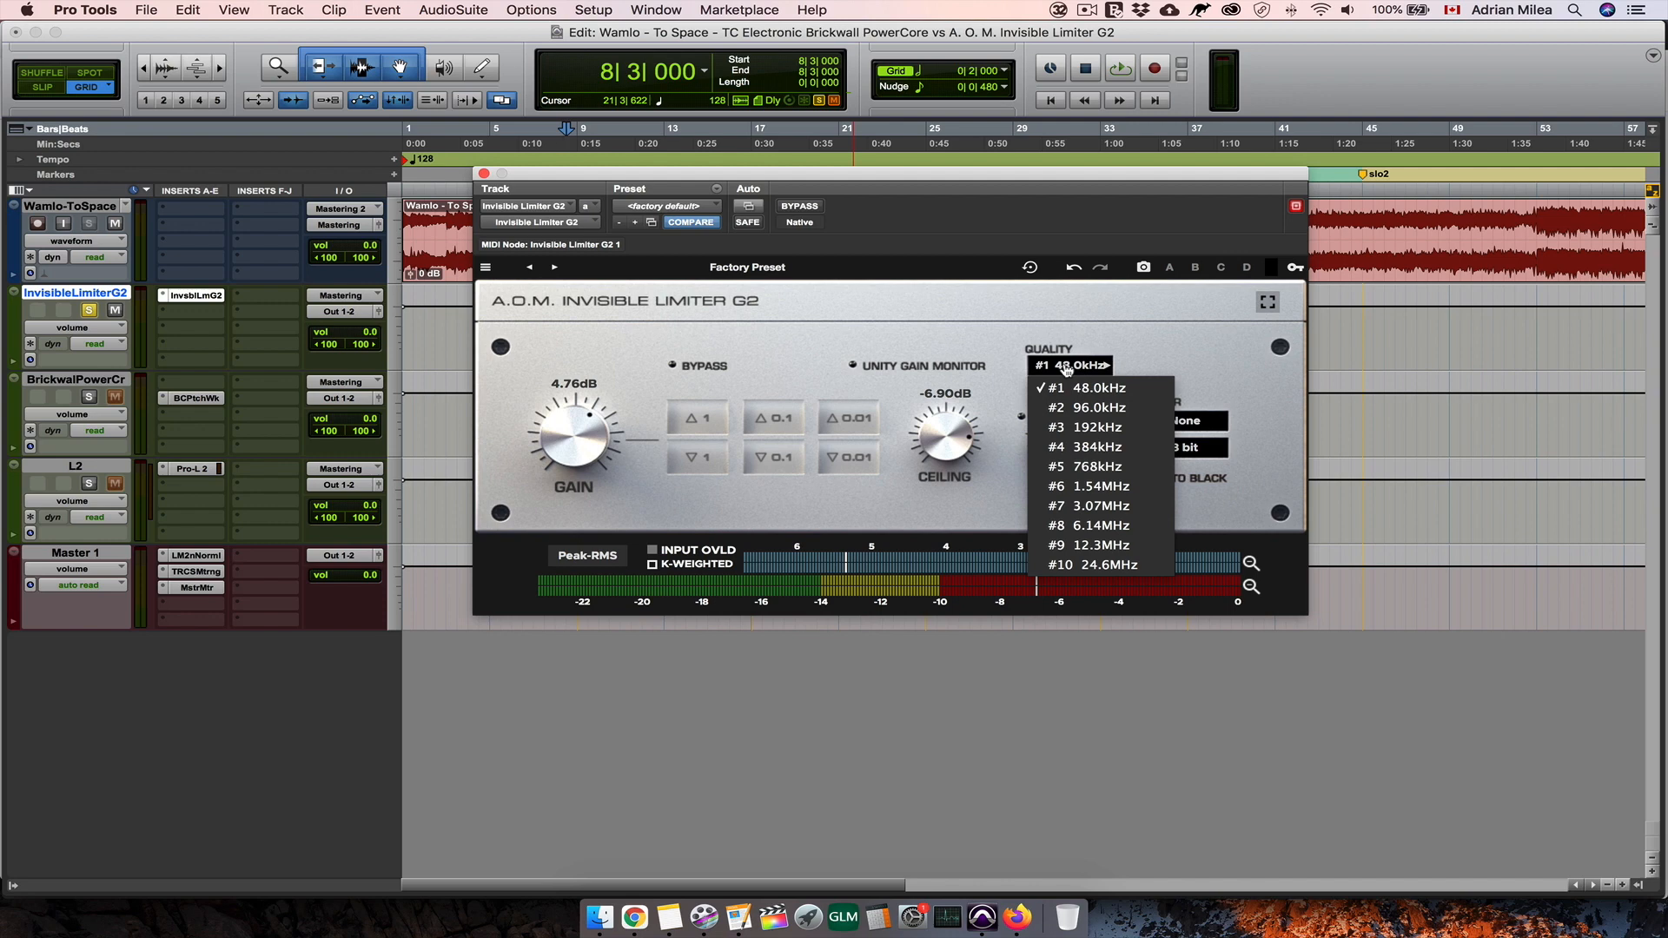
left_click(1191, 345)
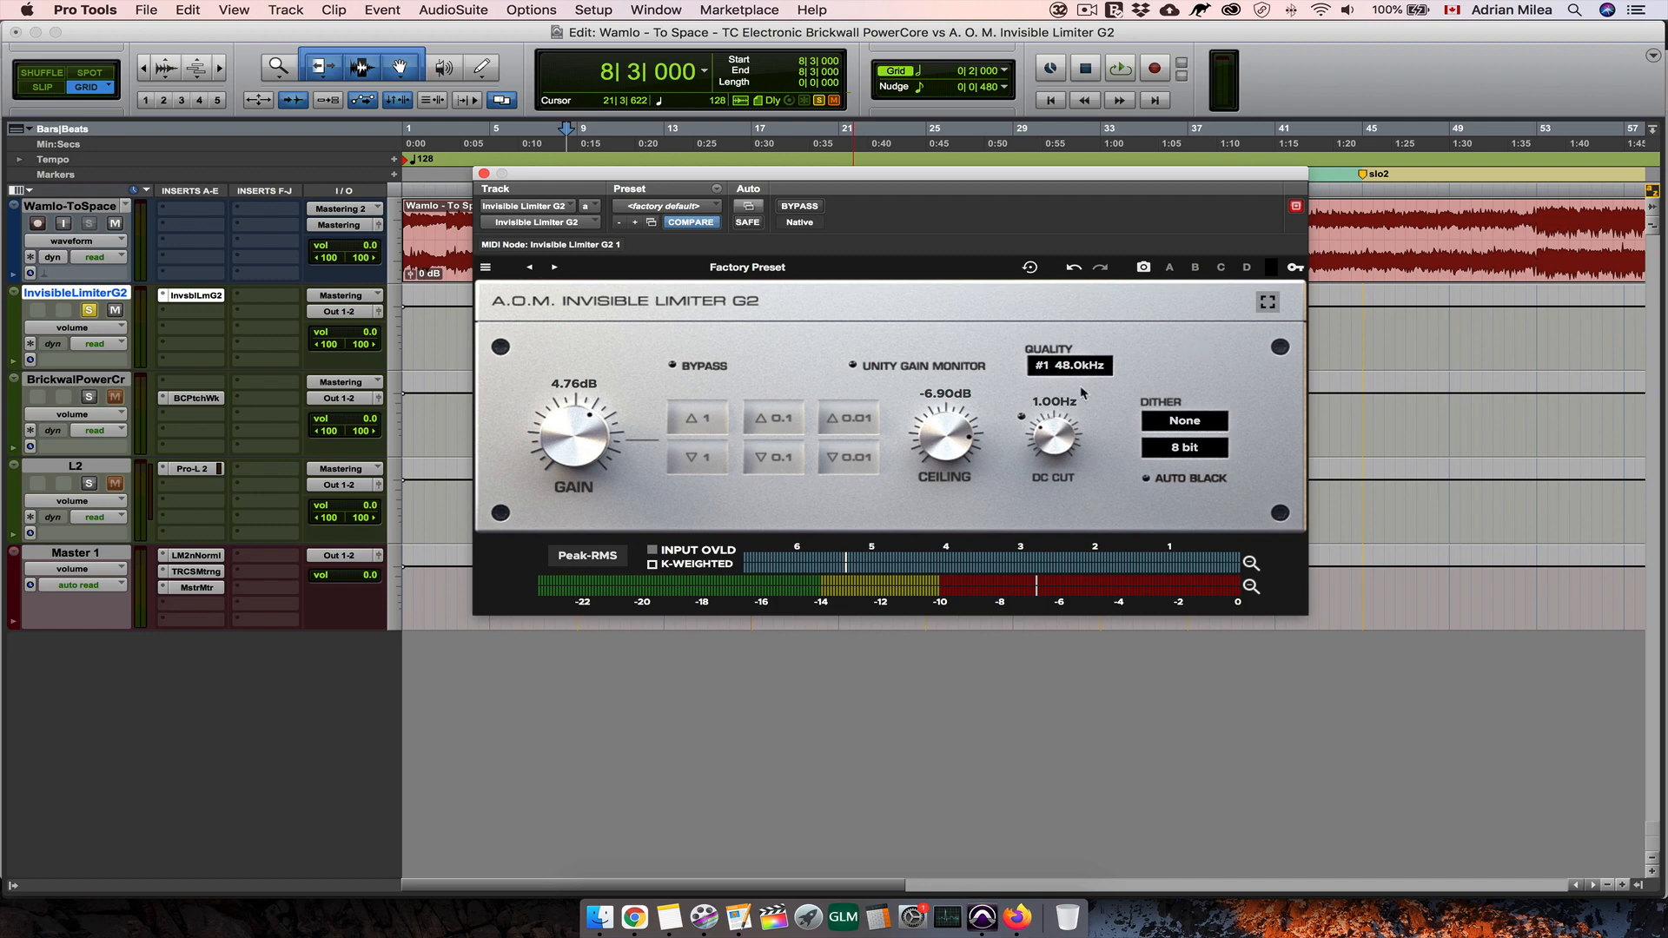
mouse_move(1077, 381)
mouse_move(1050, 437)
left_click(1021, 418)
Step: Examine the dither types and bit depths, keeping None and 8 bit, and toggle Auto Black on and off
left_click(1195, 421)
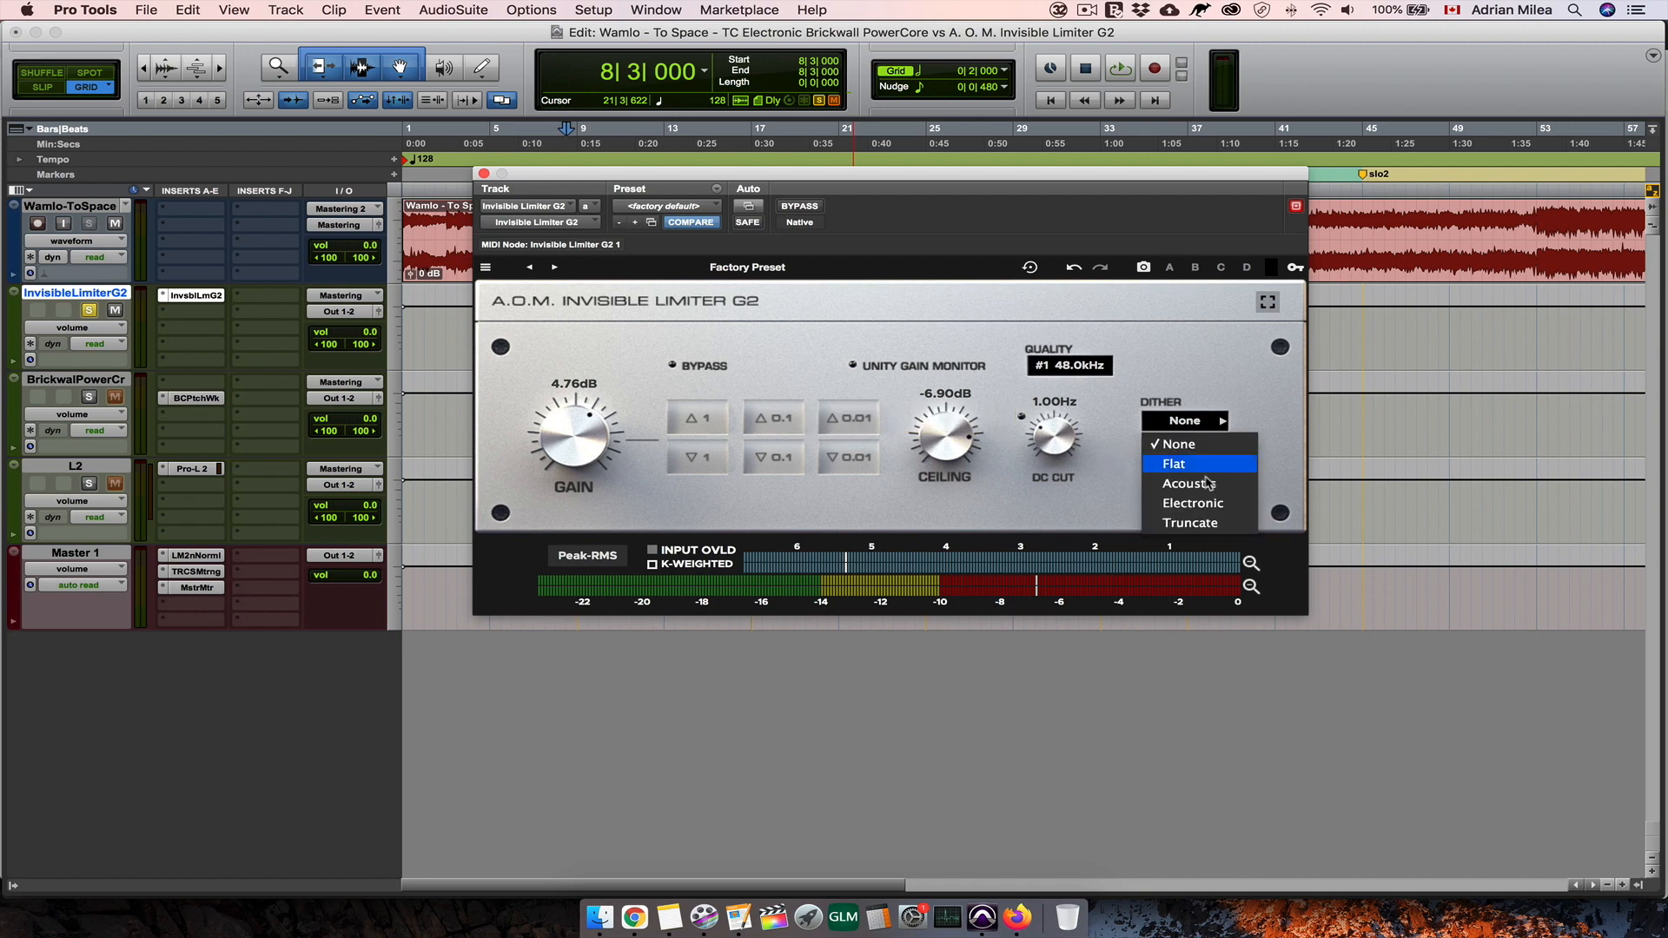
left_click(1180, 443)
left_click(1183, 447)
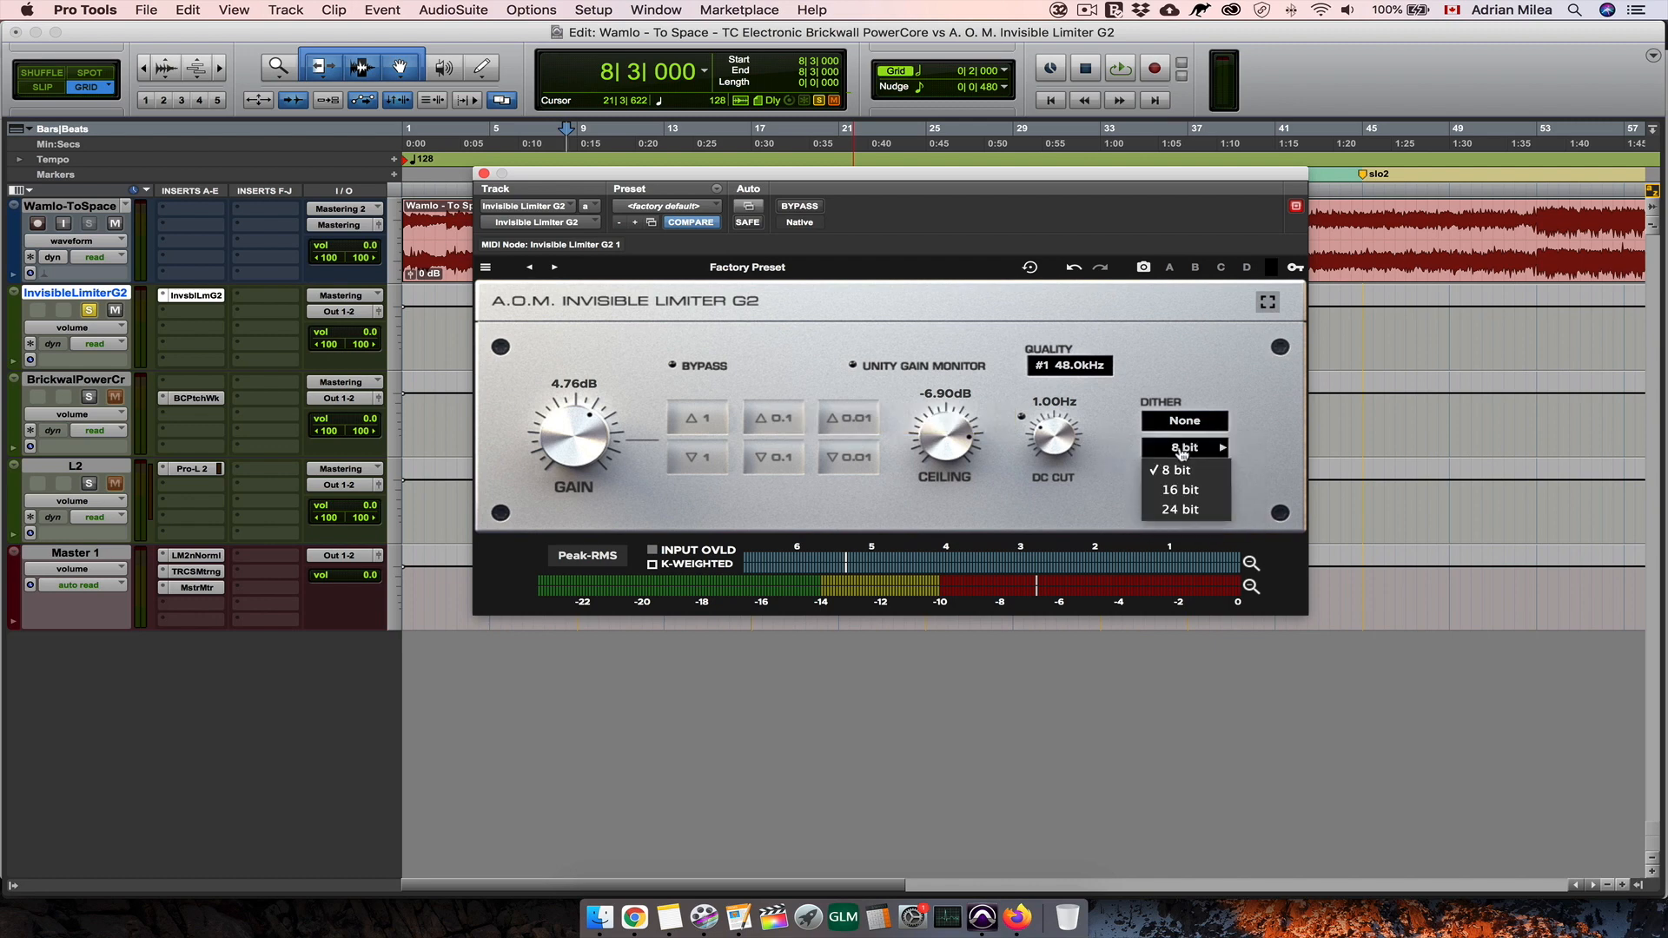
left_click(1113, 456)
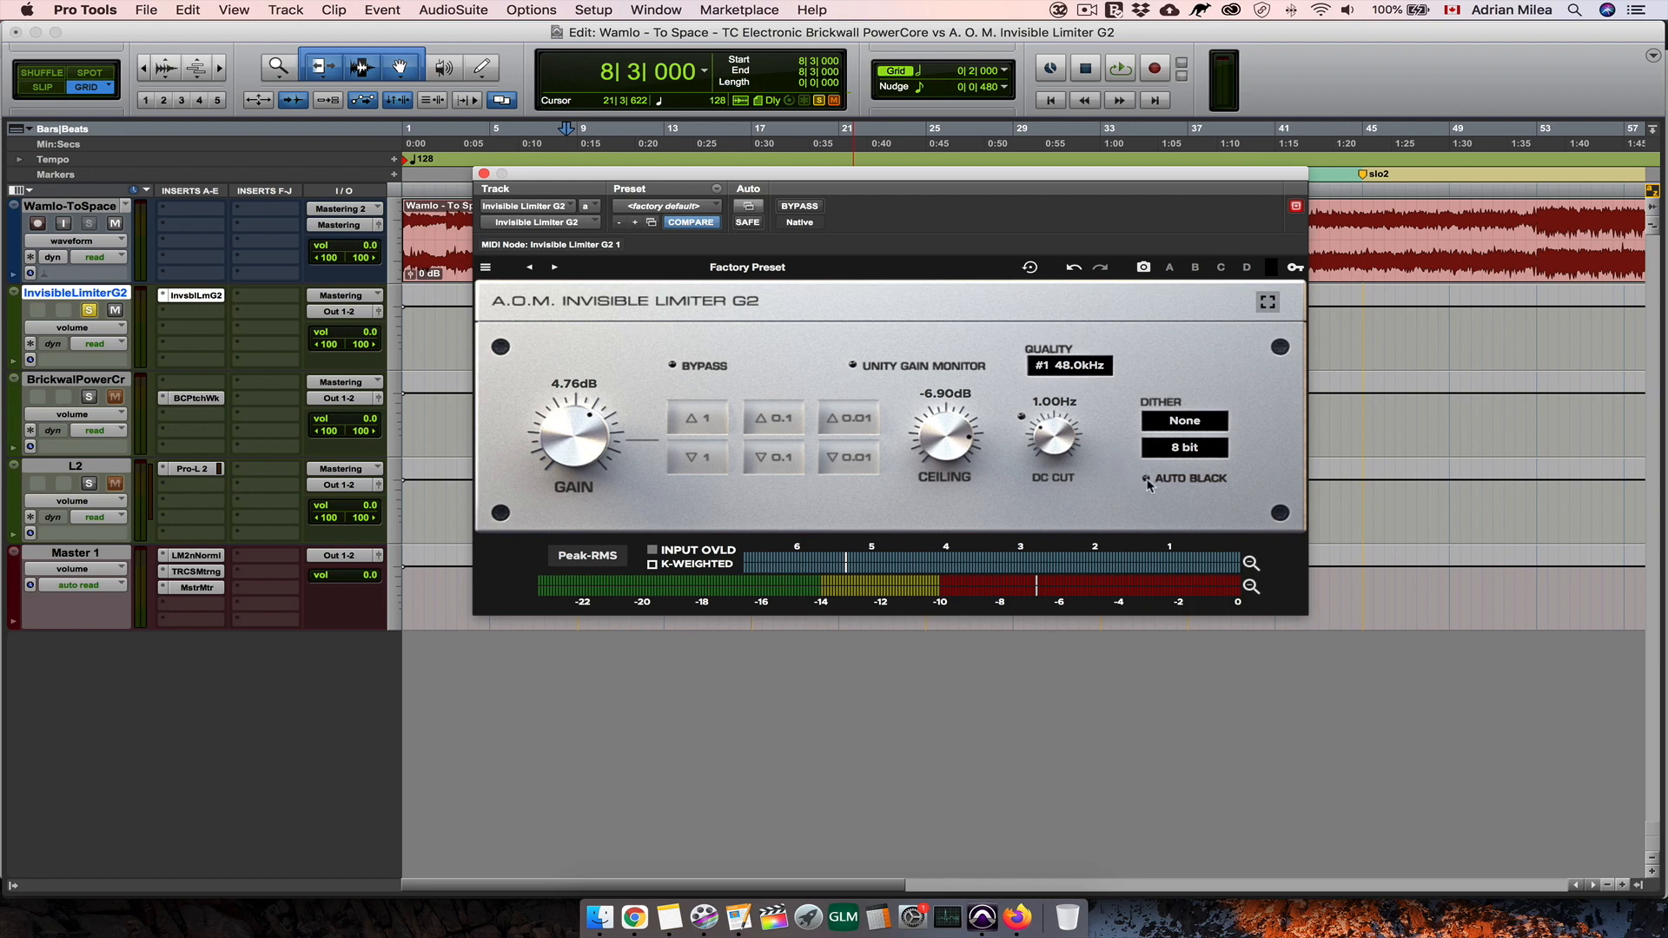
mouse_move(1147, 483)
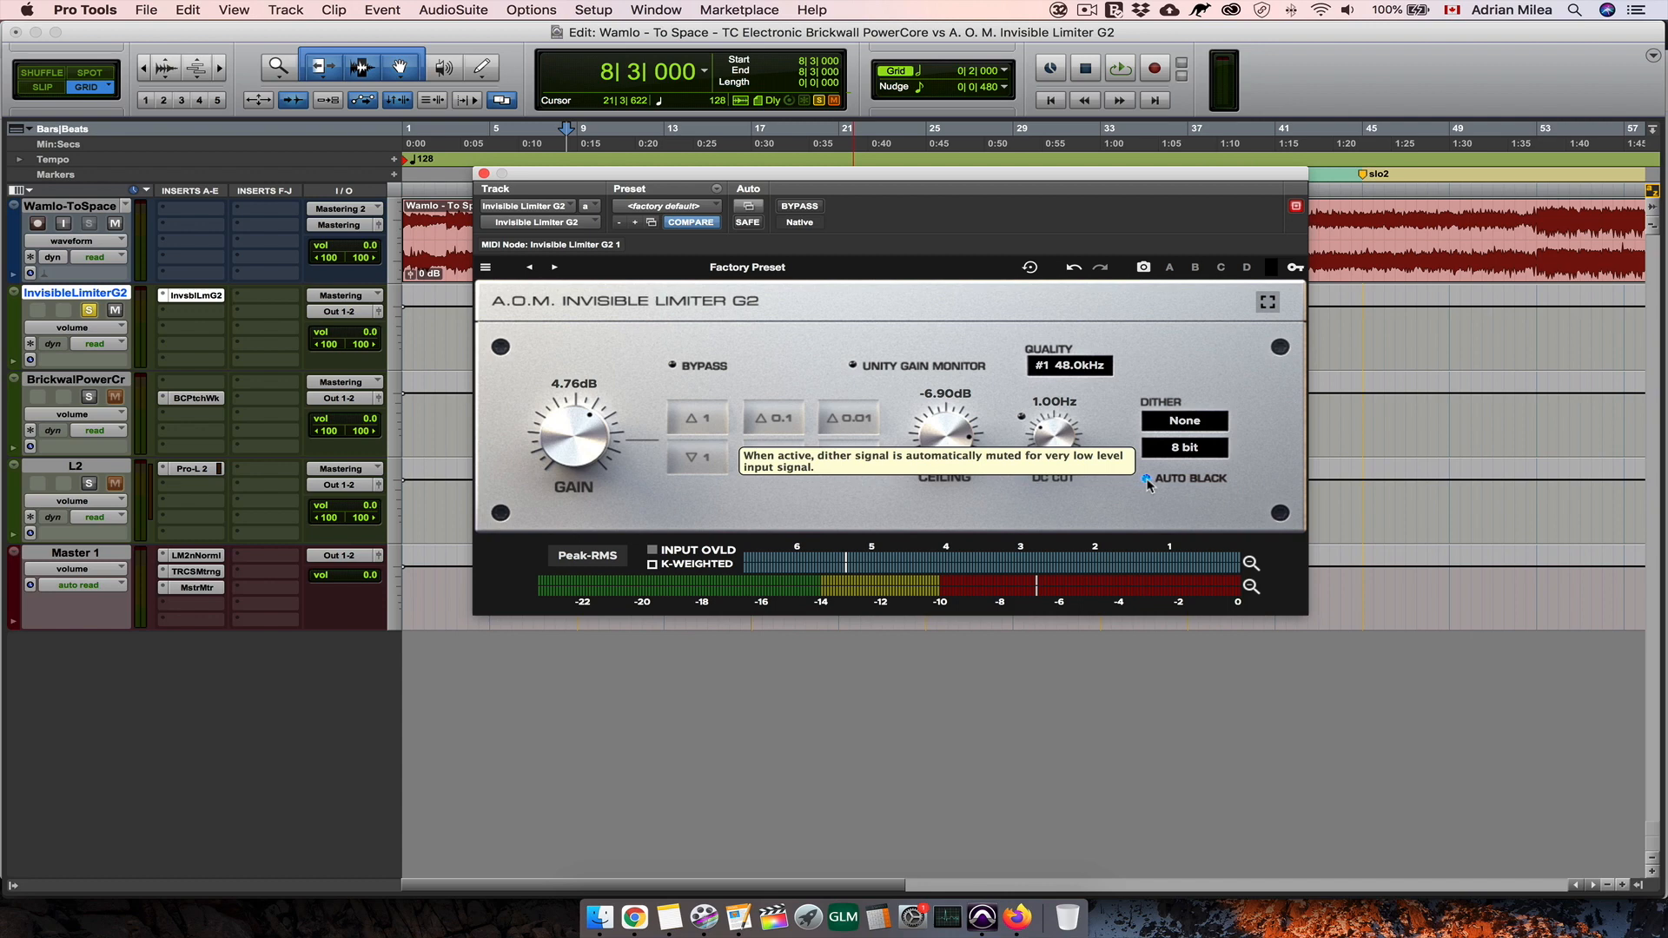
left_click(1146, 482)
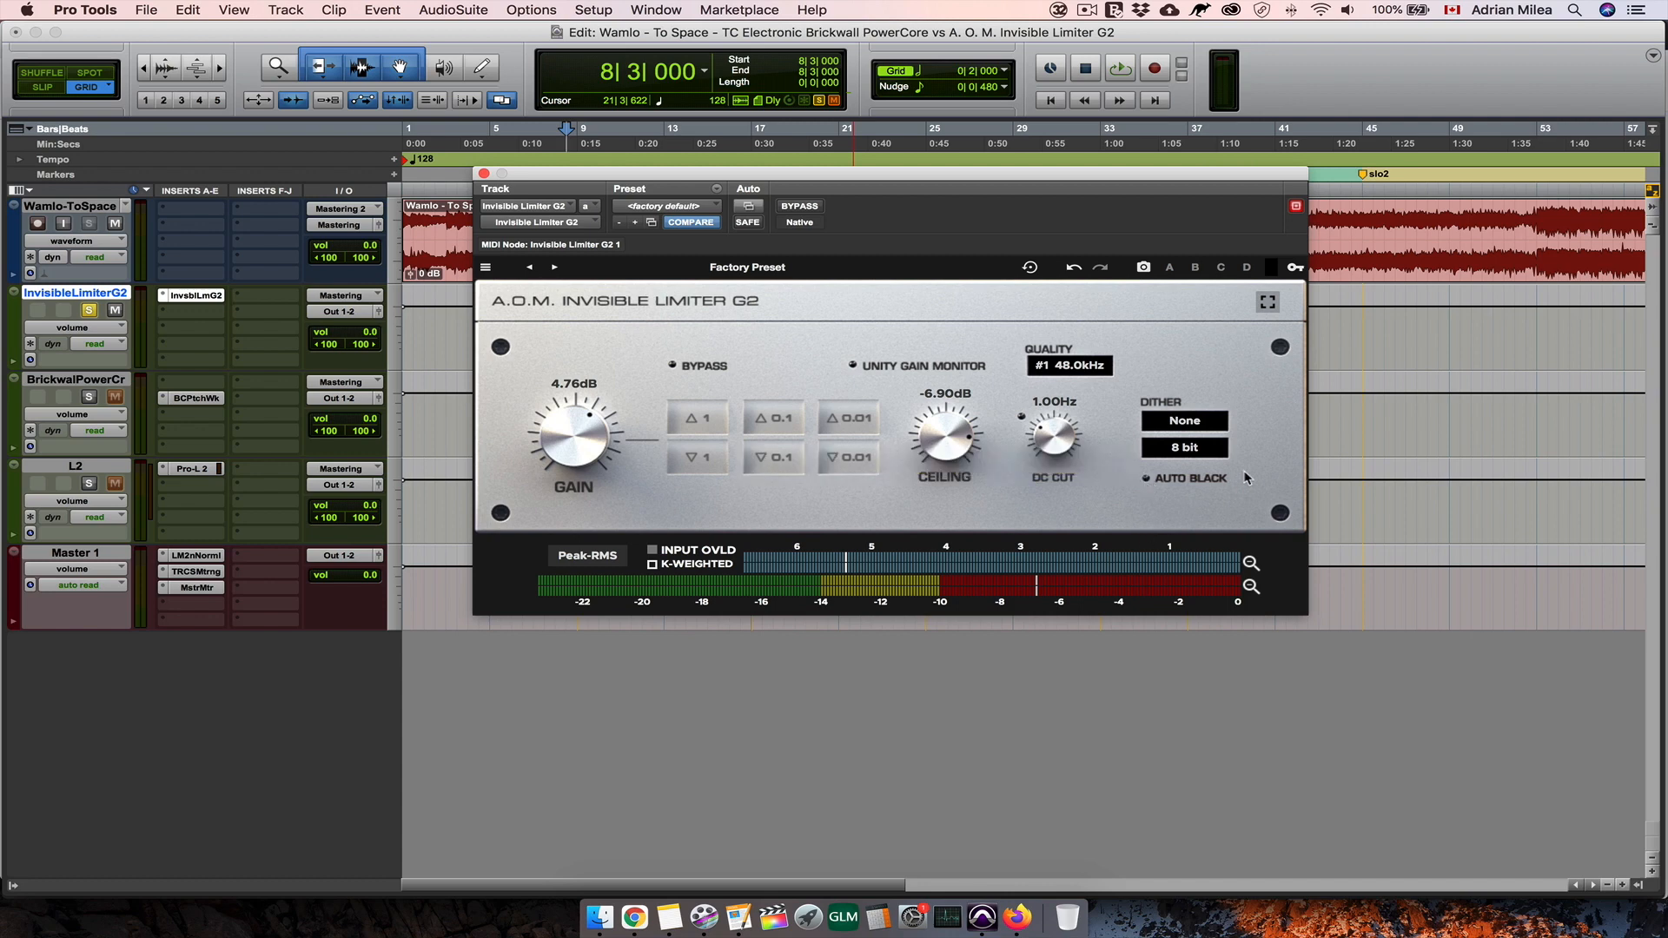
Step: Expand the limiter to its full control set and set Attack to 49%, Release to 45% and channel link to 100%
left_click(1270, 305)
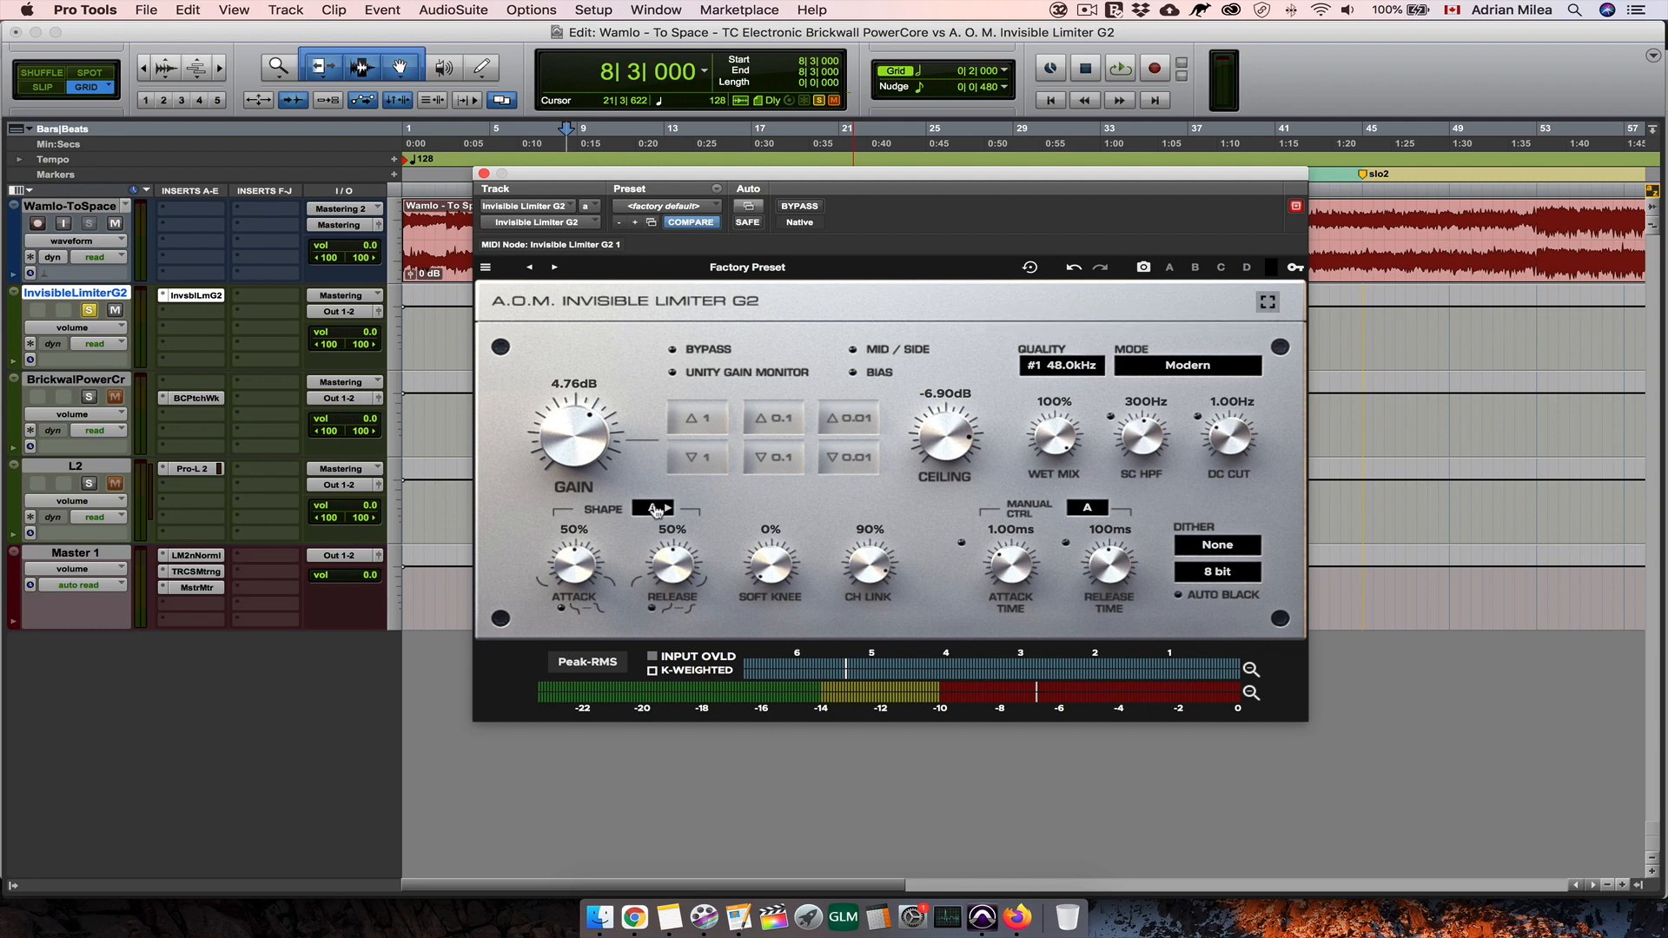
scroll(571, 565, "down", 1)
scroll(680, 562, "down", 4)
left_click_drag(882, 577, 882, 551)
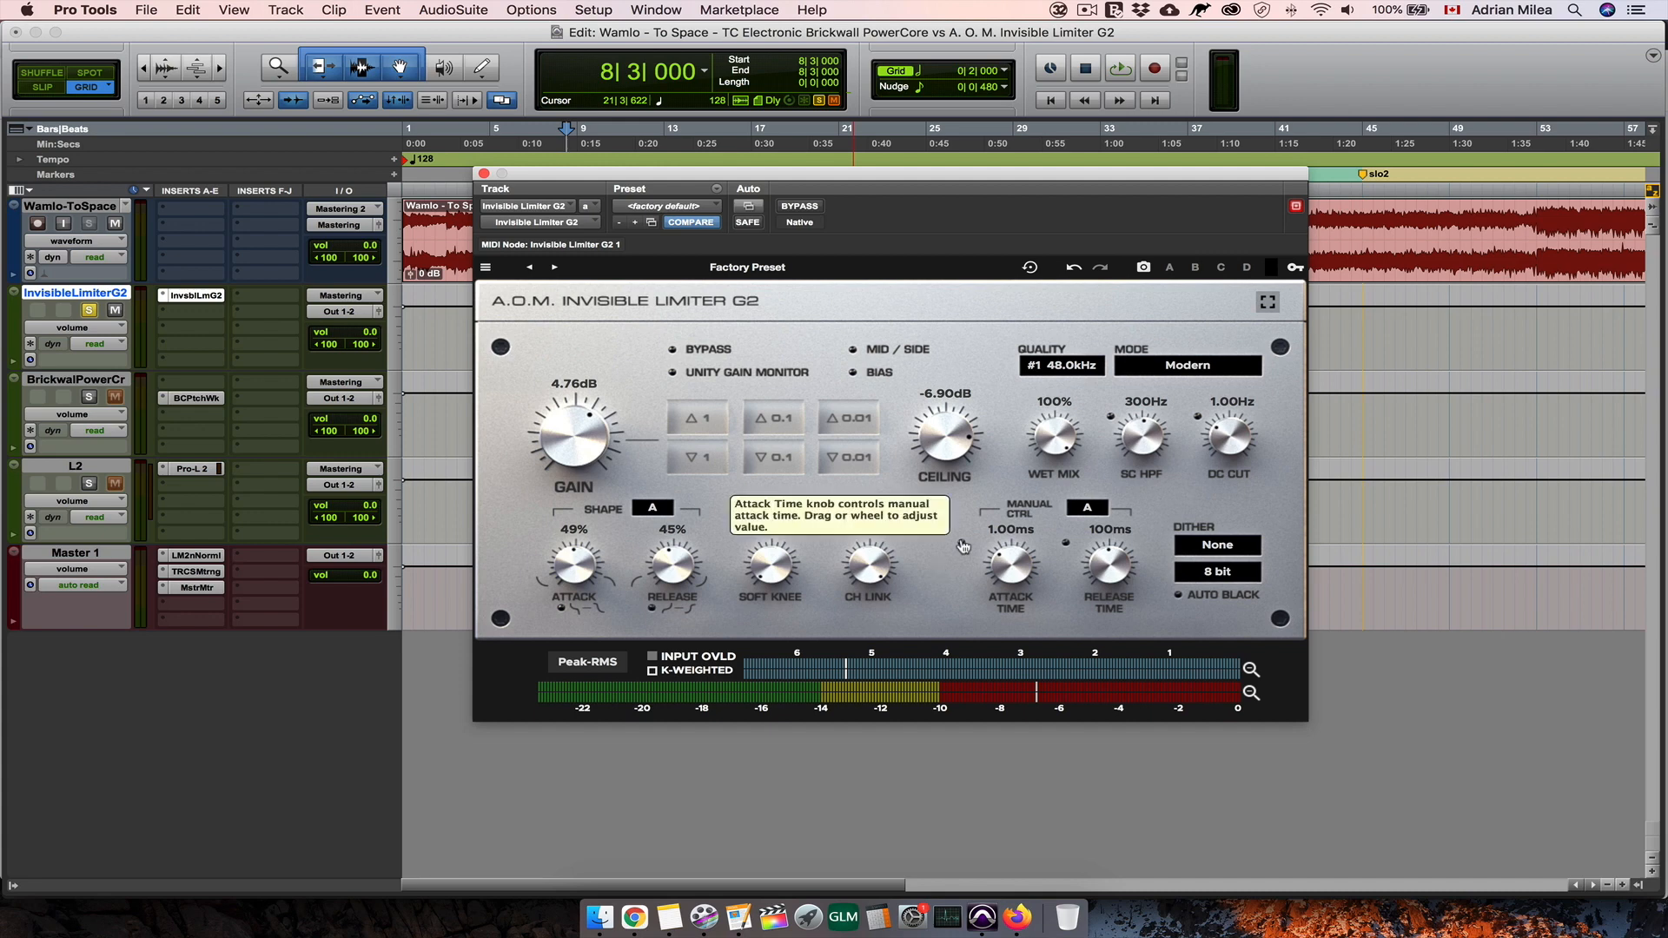
Step: Set manual attack time to 2.31 ms, release time to 129 ms and sidechain high-pass to 263 Hz, trying a lower wet mix before restoring 100%
scroll(1008, 566, "up", 1)
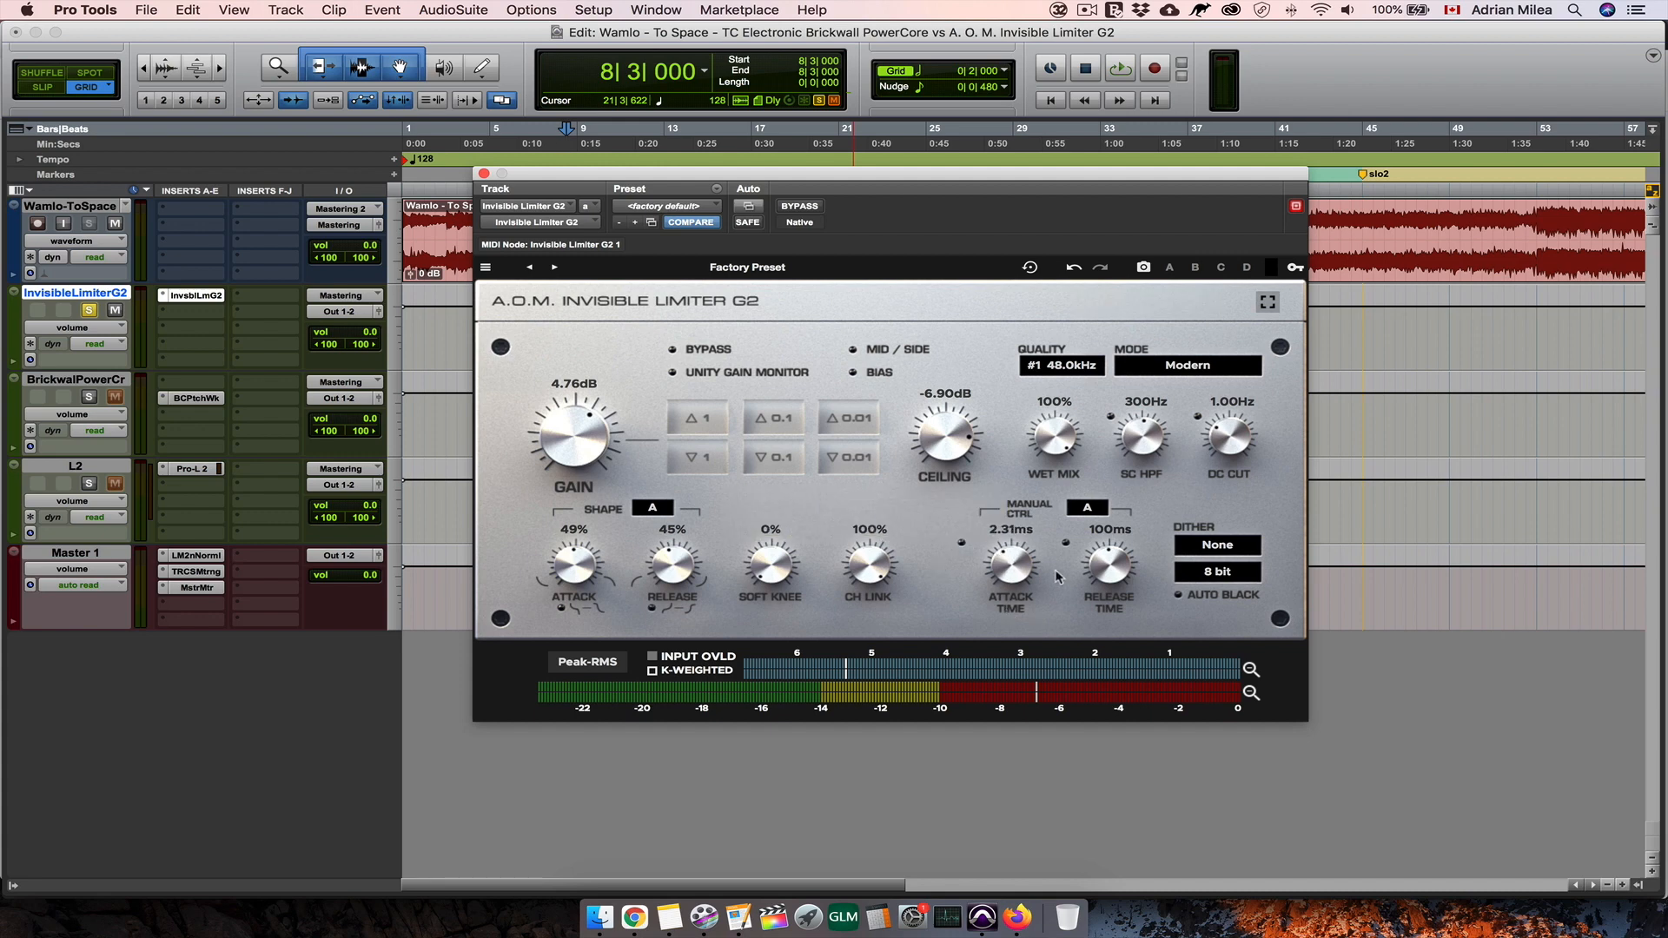
scroll(1109, 566, "up", 3)
scroll(1066, 437, "down", 2)
left_click_drag(1063, 477, 1089, 573)
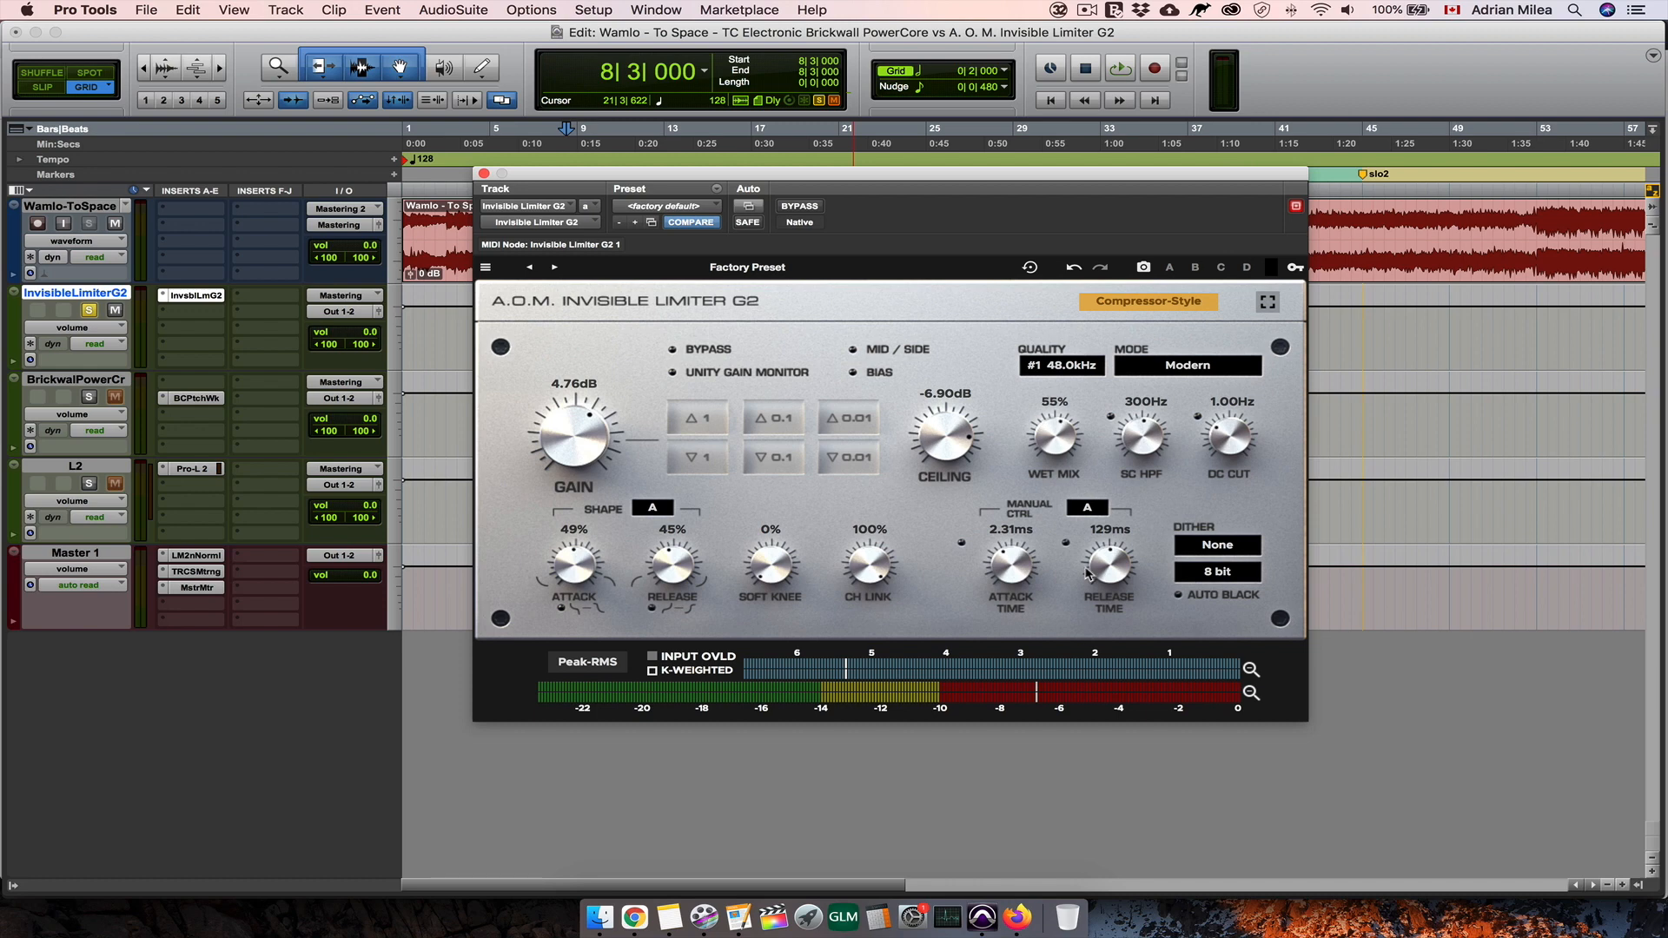
left_click_drag(1087, 460, 1085, 428)
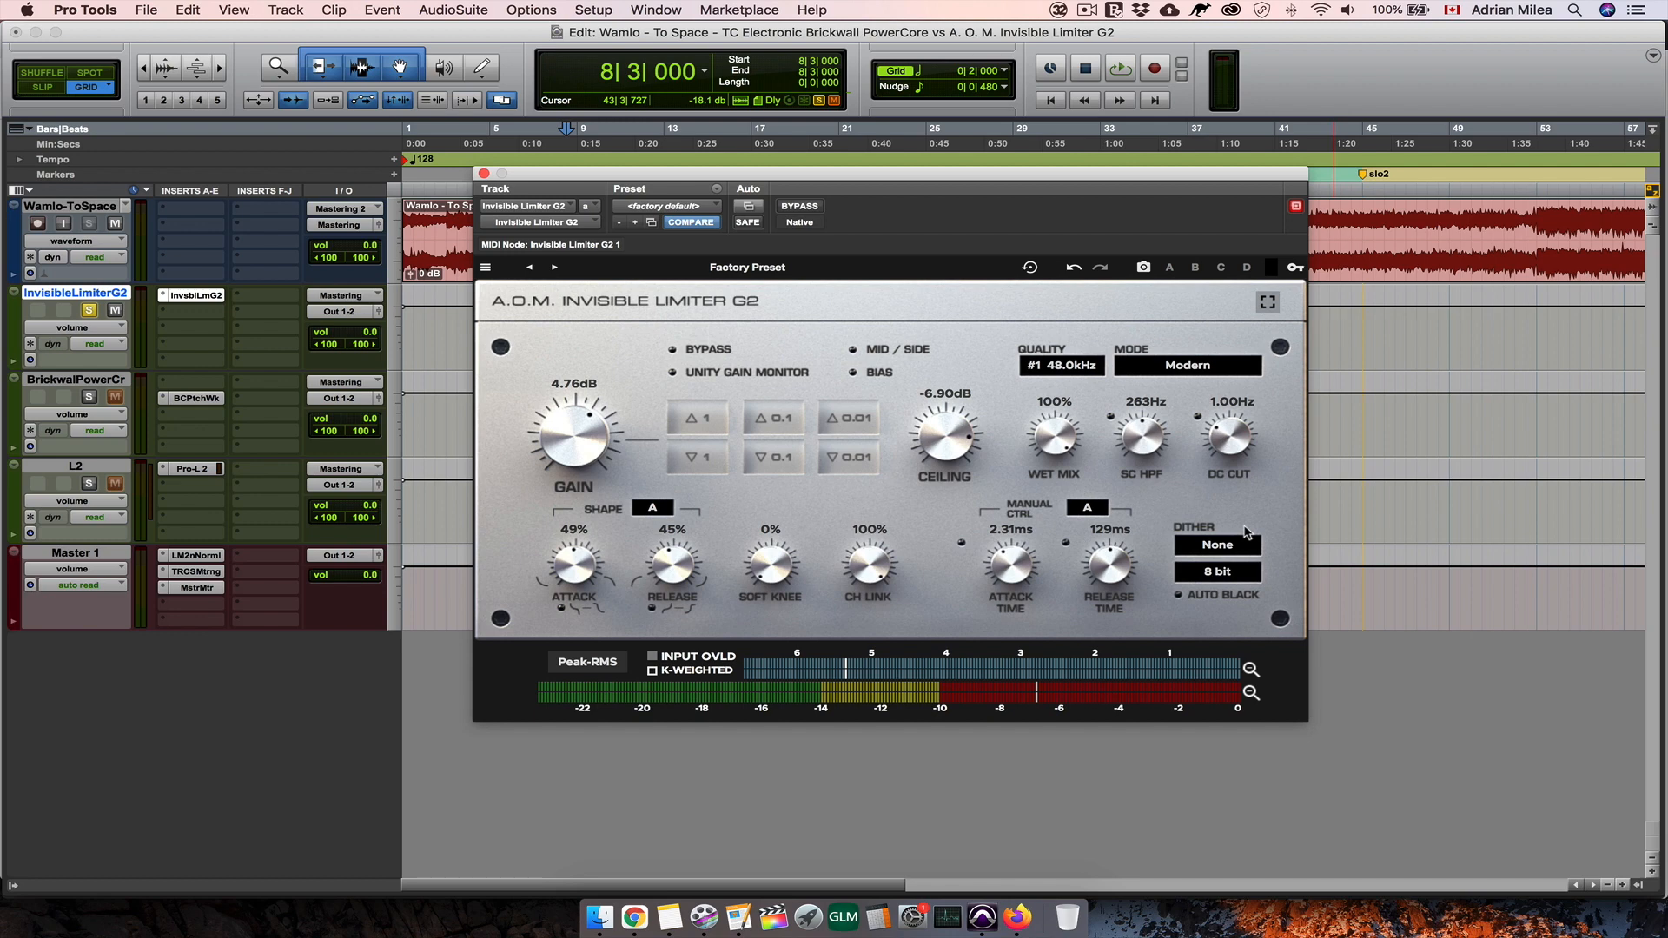
Step: Switch the limiter's level meter through the Peak-VU, K-12, K-12/VU and K-14/VU scales
left_click(599, 663)
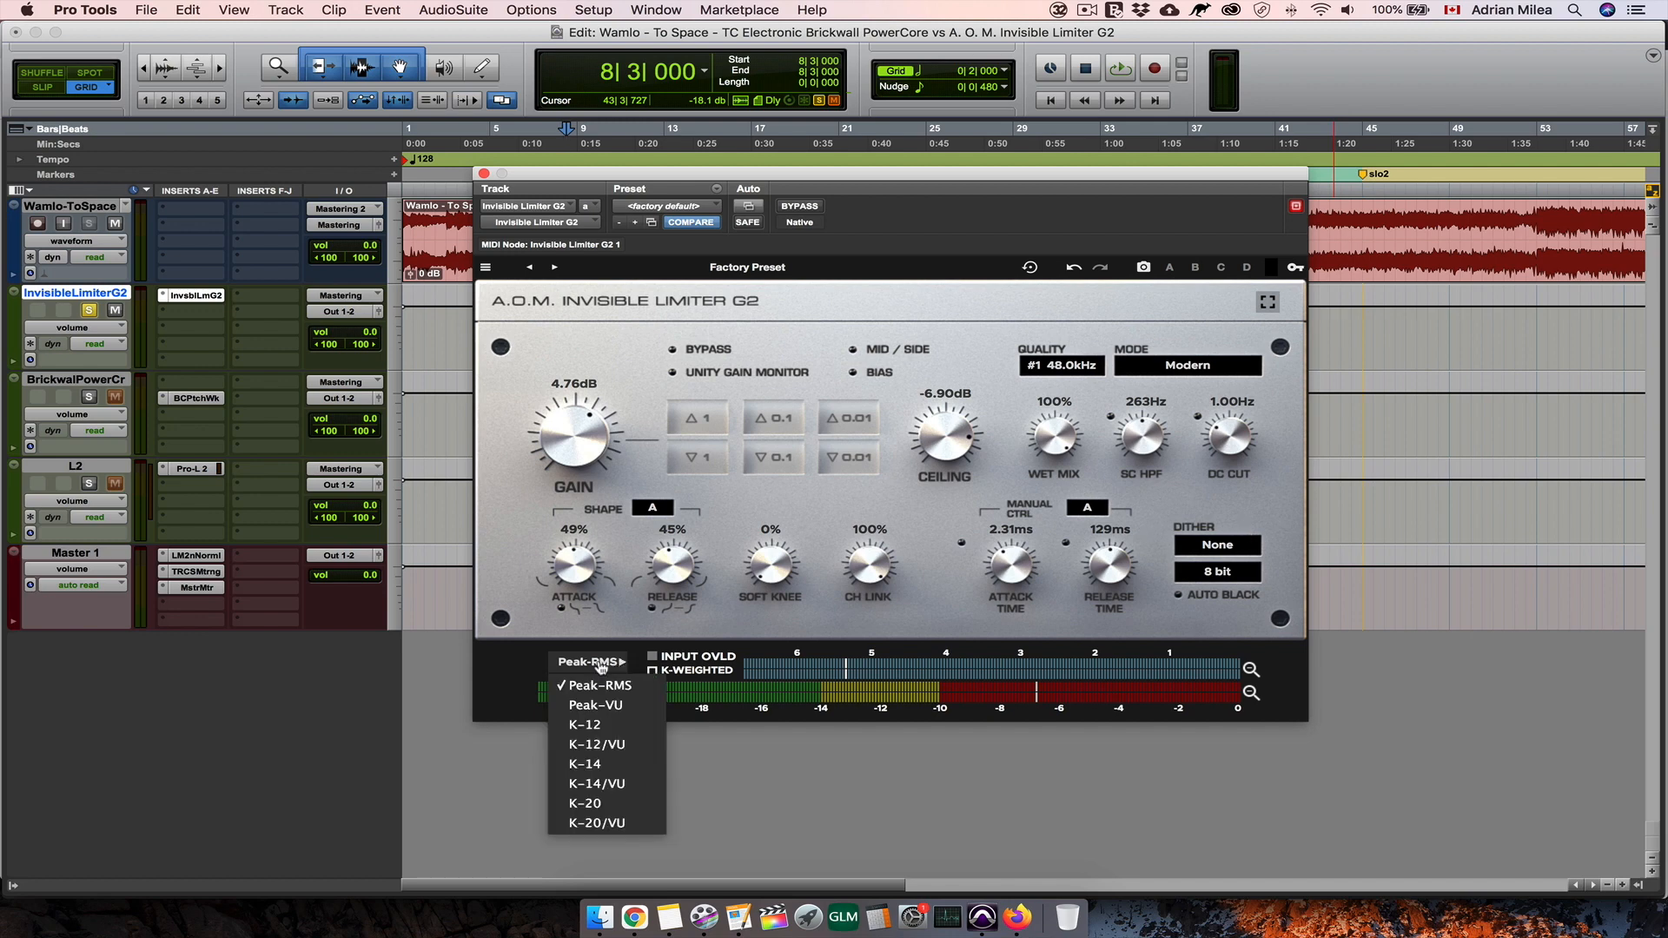
left_click(604, 705)
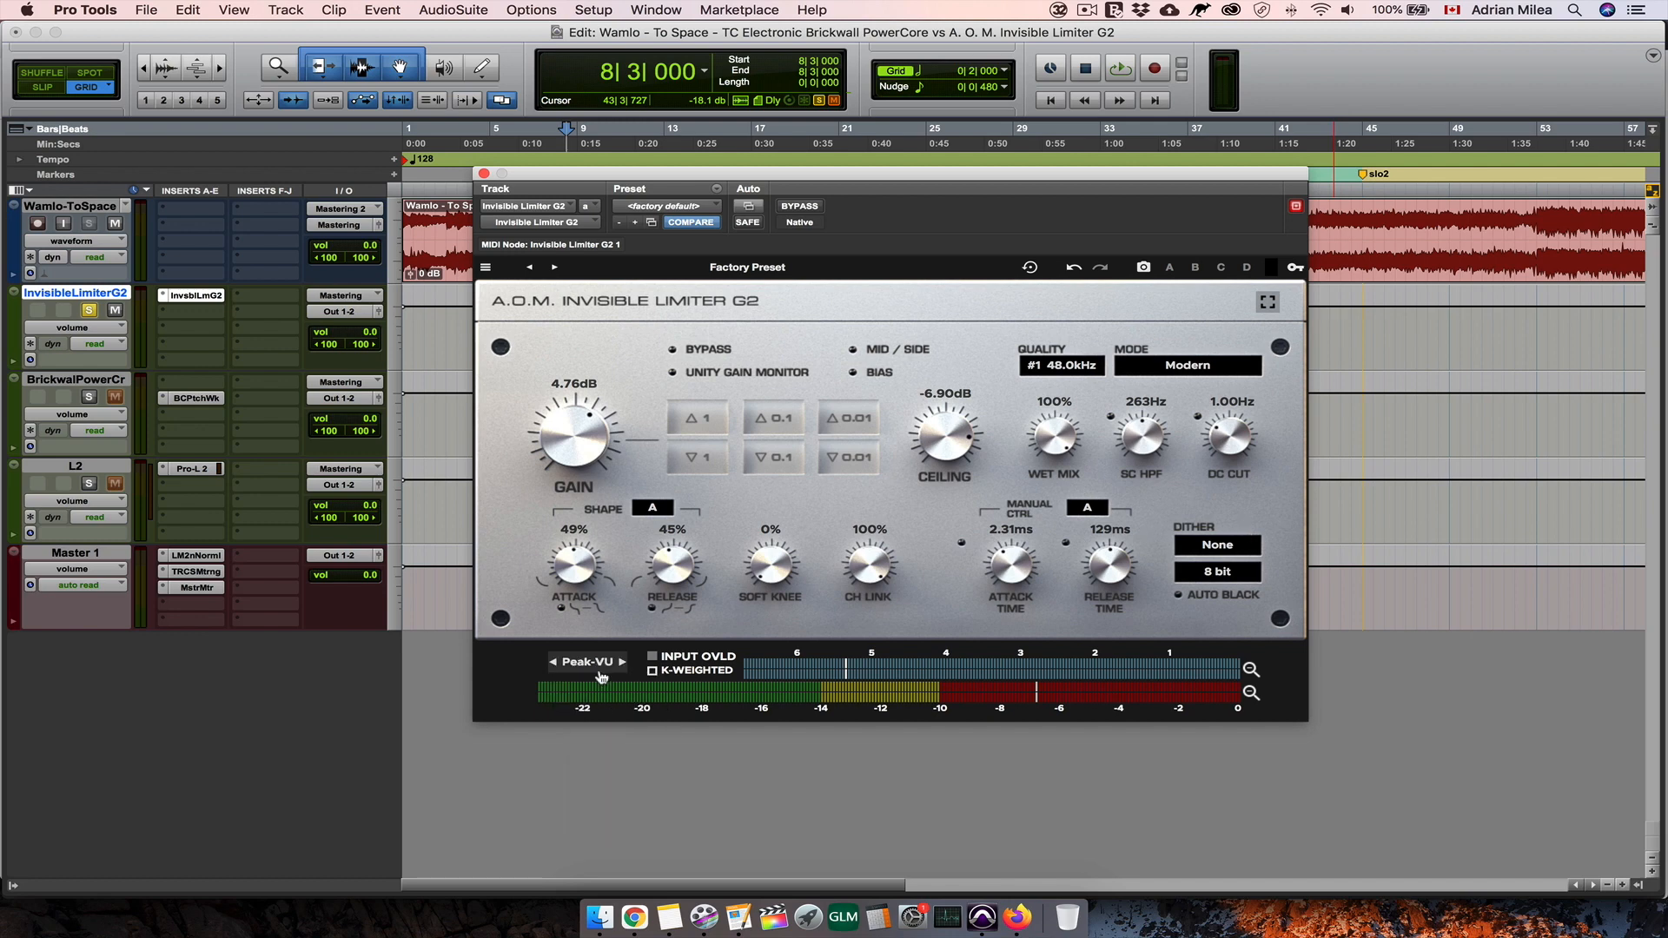
left_click(602, 677)
left_click(599, 727)
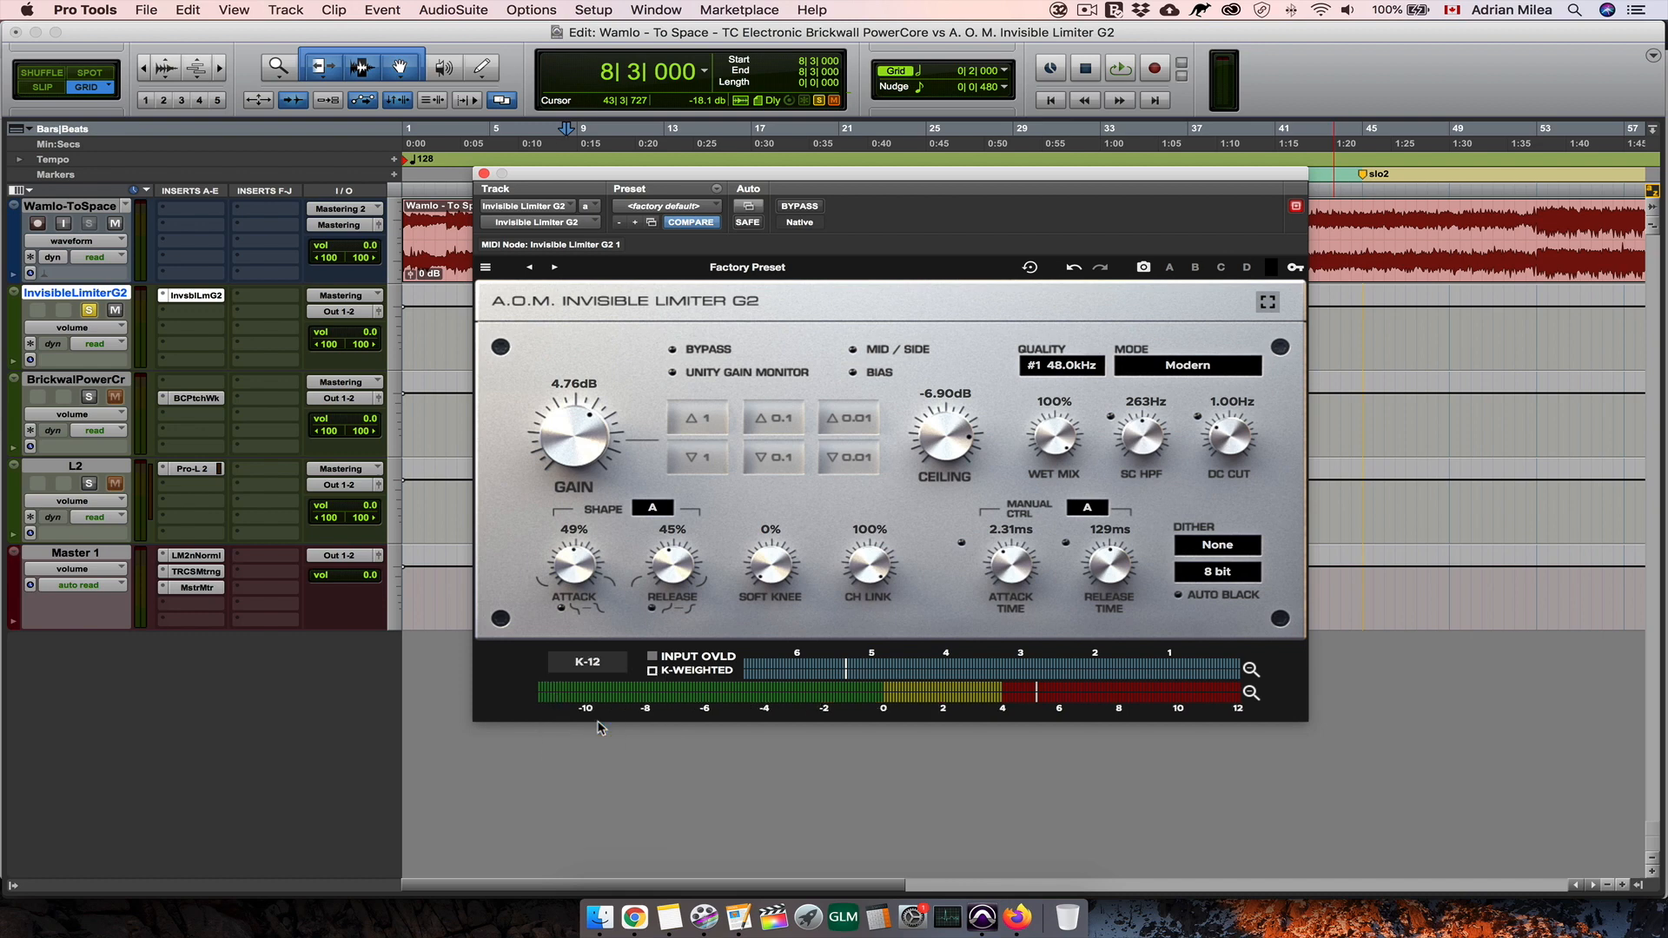
left_click(601, 676)
left_click(605, 746)
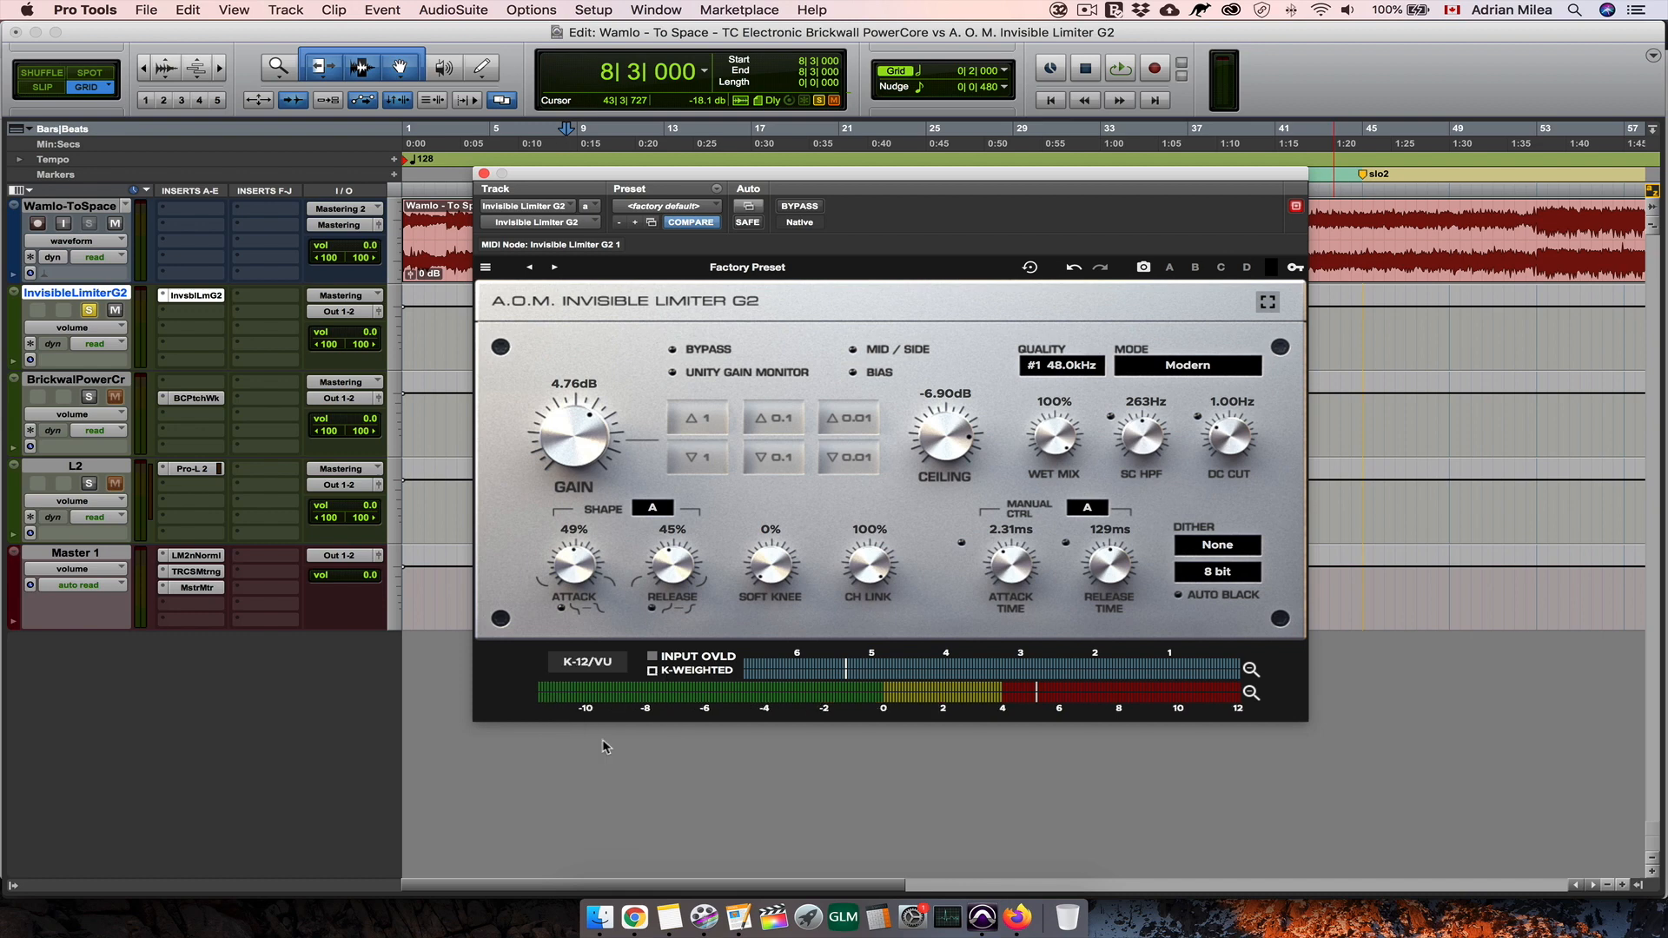
left_click(608, 667)
left_click(621, 782)
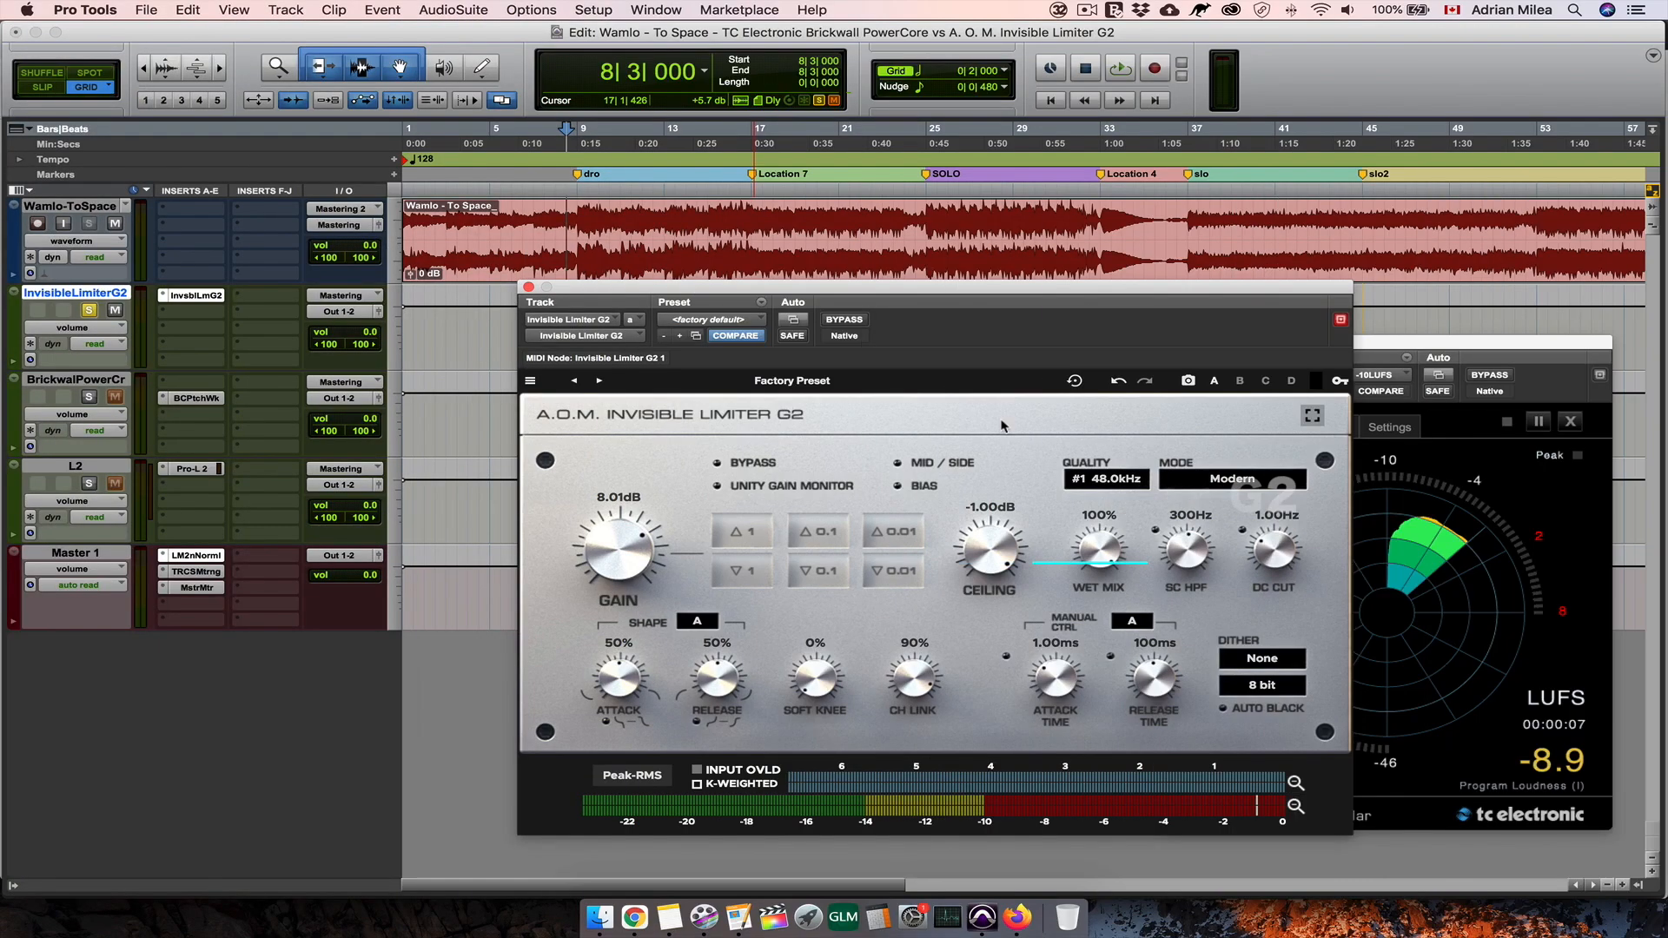
Step: Select the intro of the Wamlo - To Space clip from bar 1 to bar 9
left_click_drag(577, 222, 320, 218)
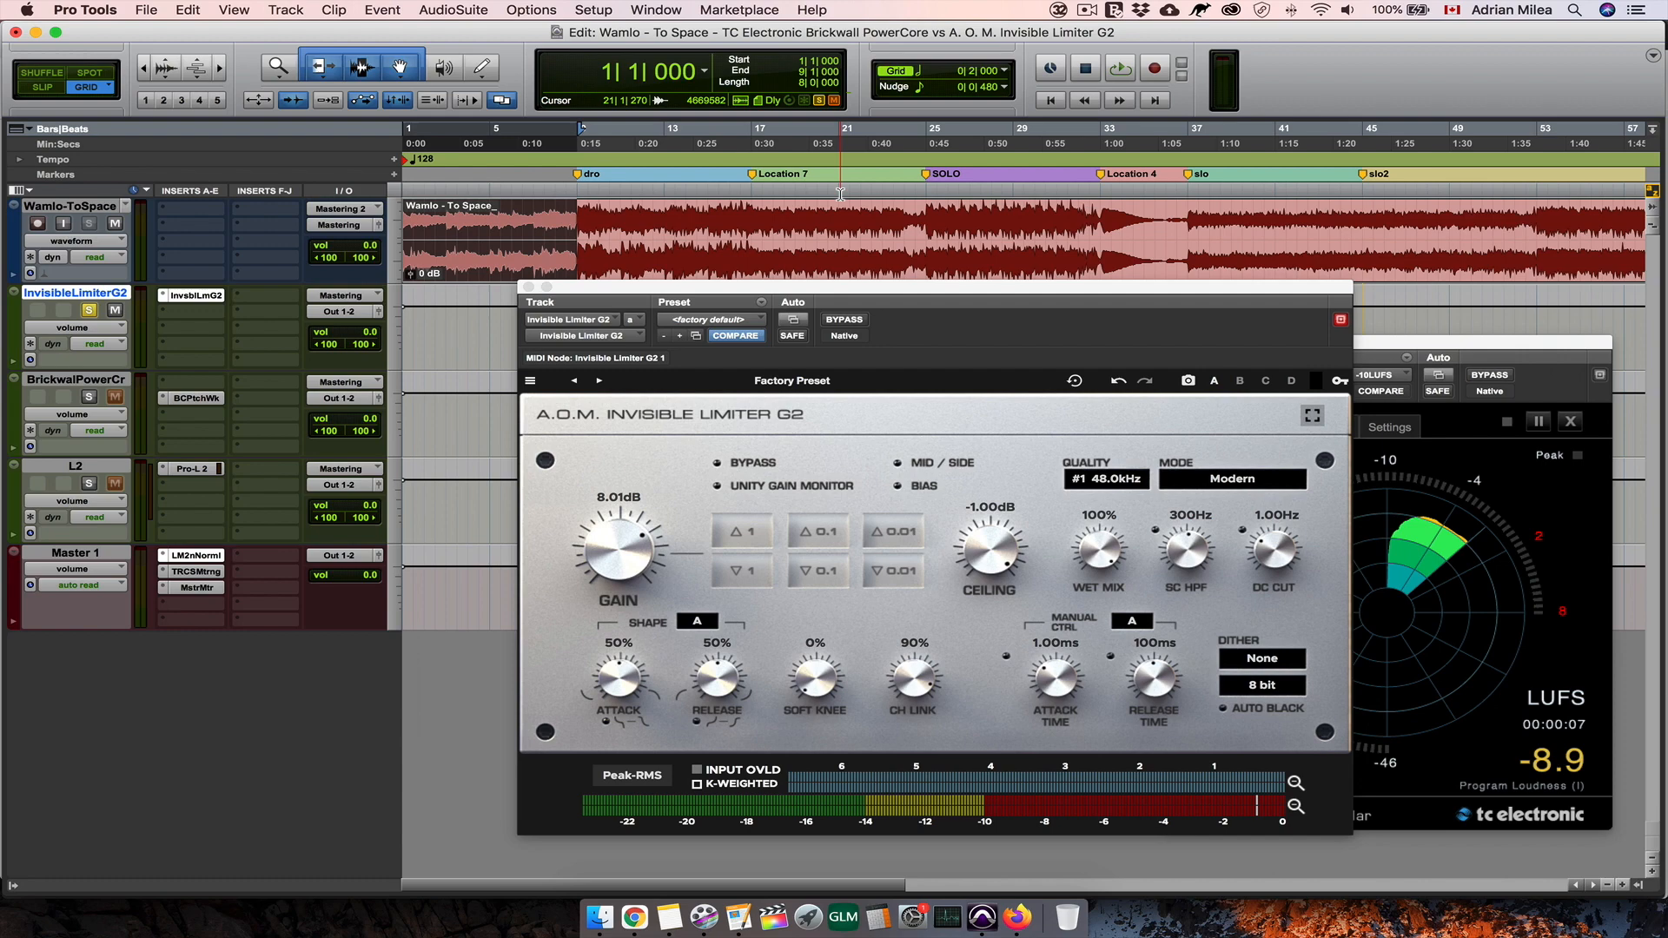
key("super+bracketright")
key("super+bracketright")
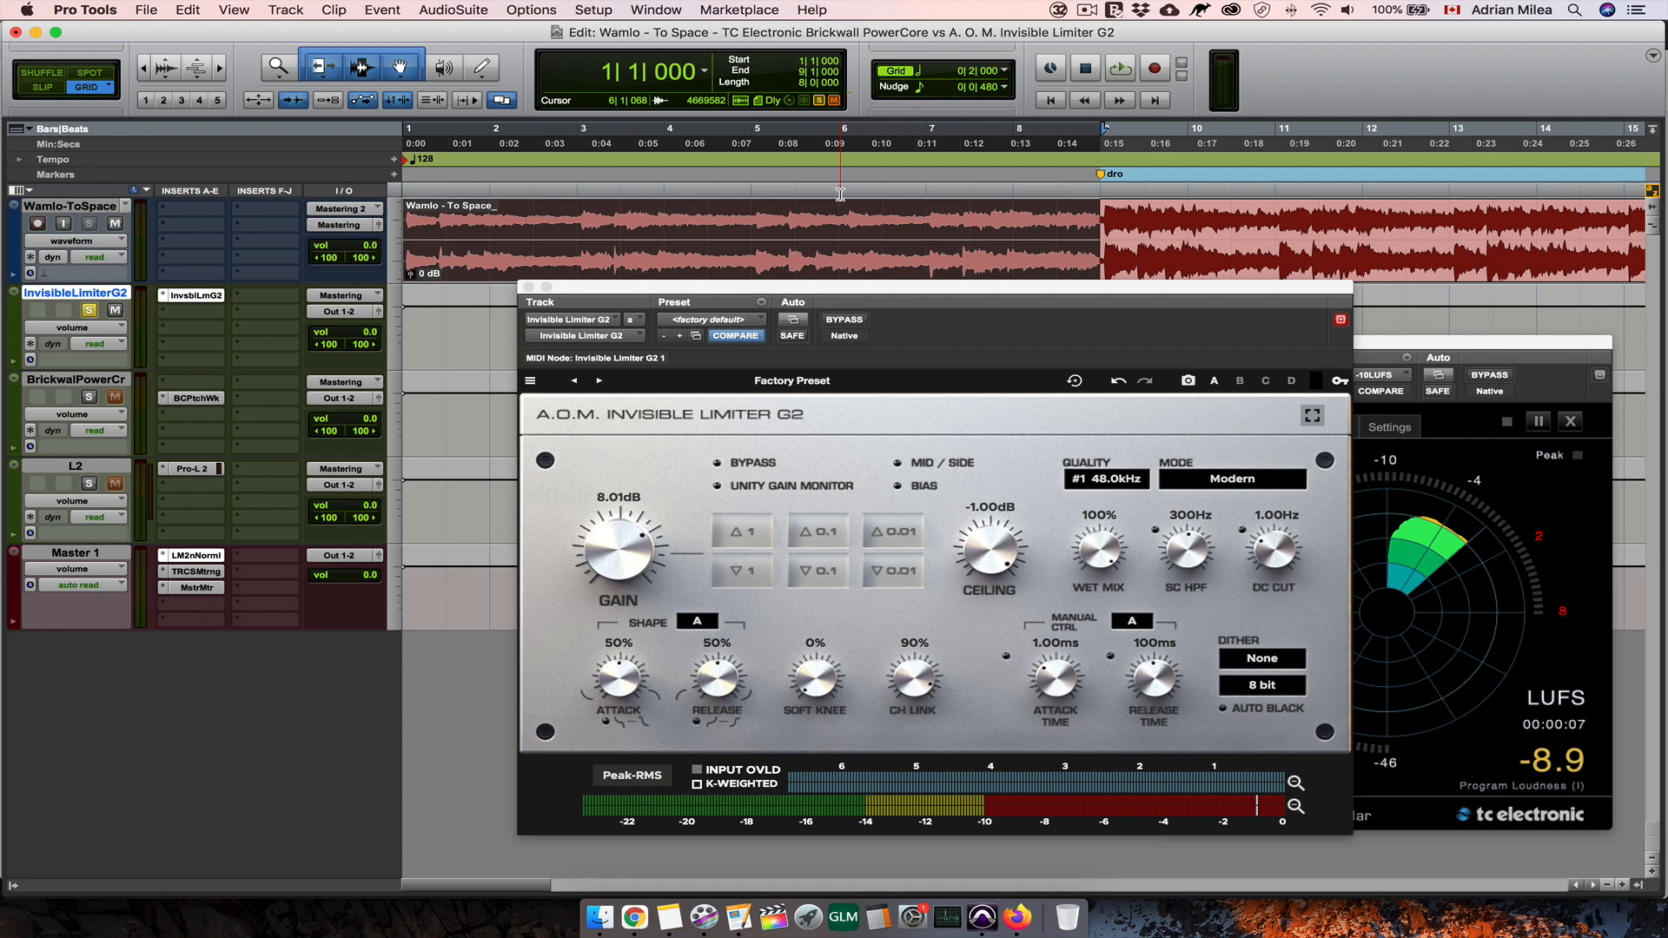
Step: Play the intro selection, alternating solo between the InvisibleLimiterG2 and BrickwalPowerCr tracks to compare the limiters, and stop playback
key("space")
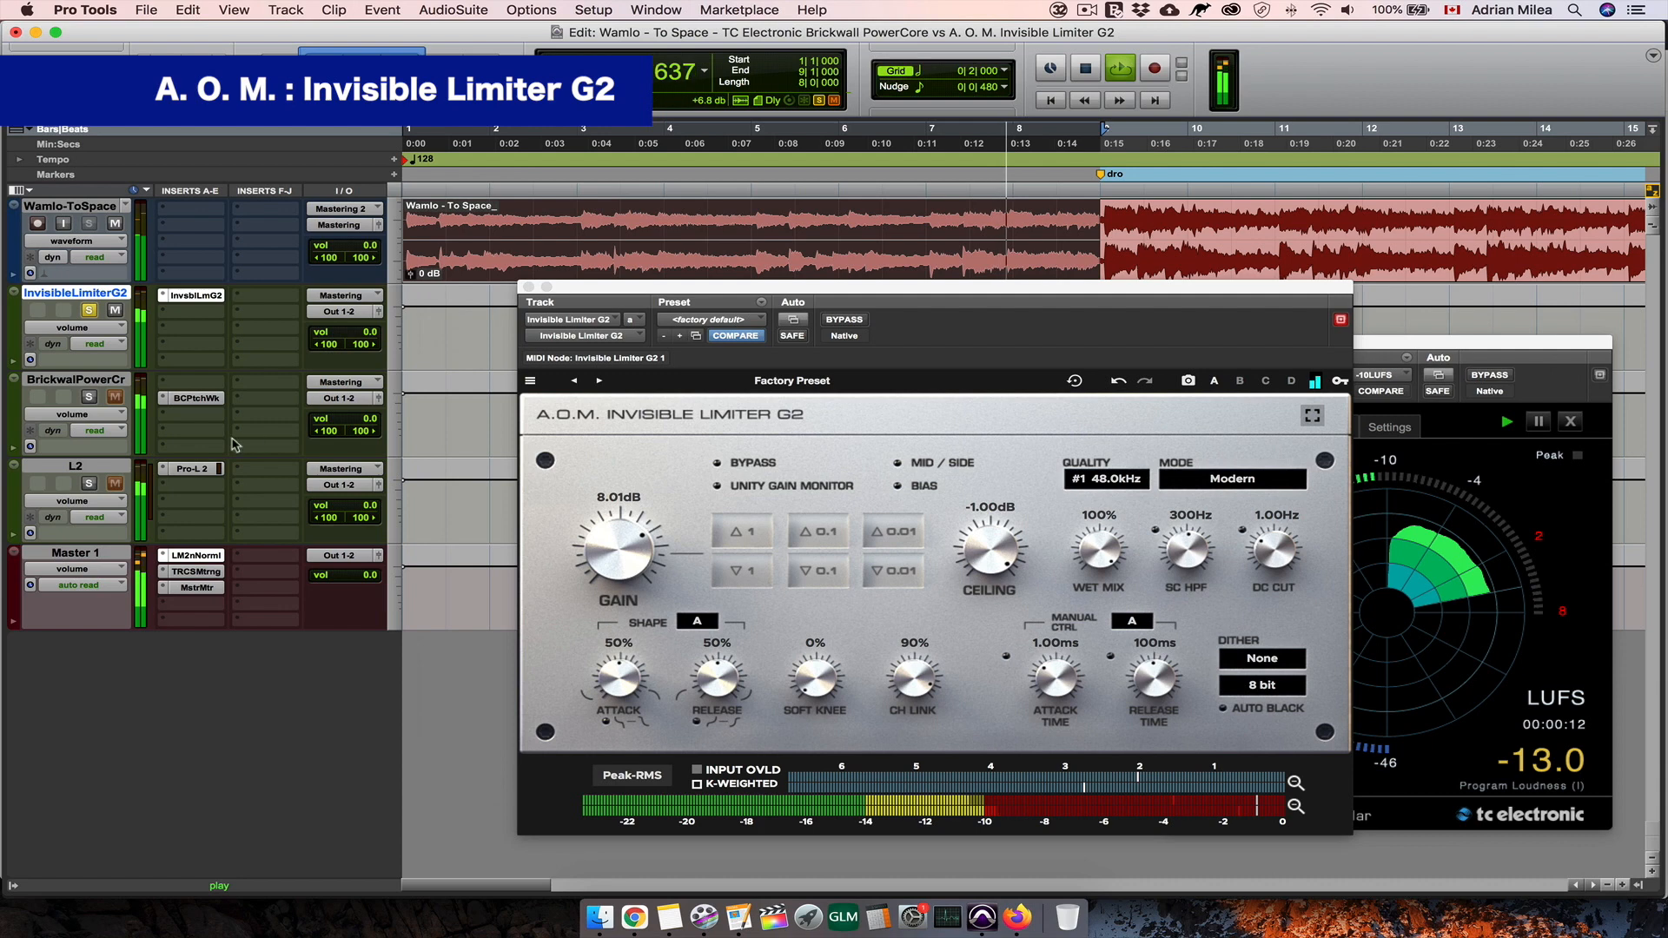
left_click(89, 397)
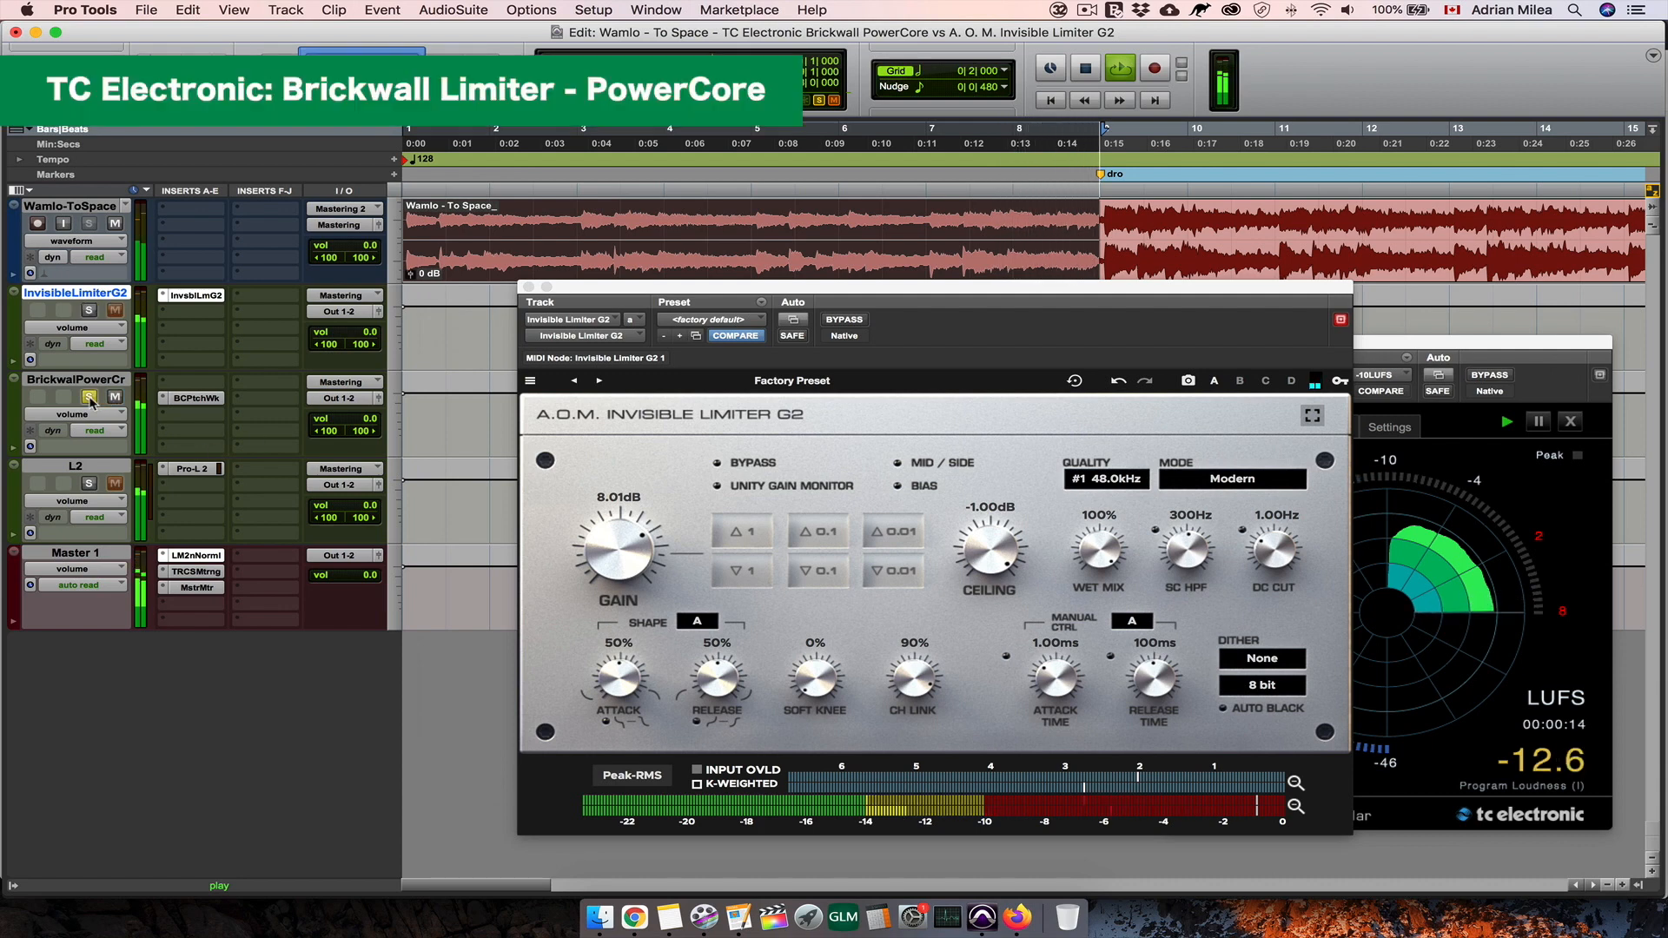
left_click(89, 310)
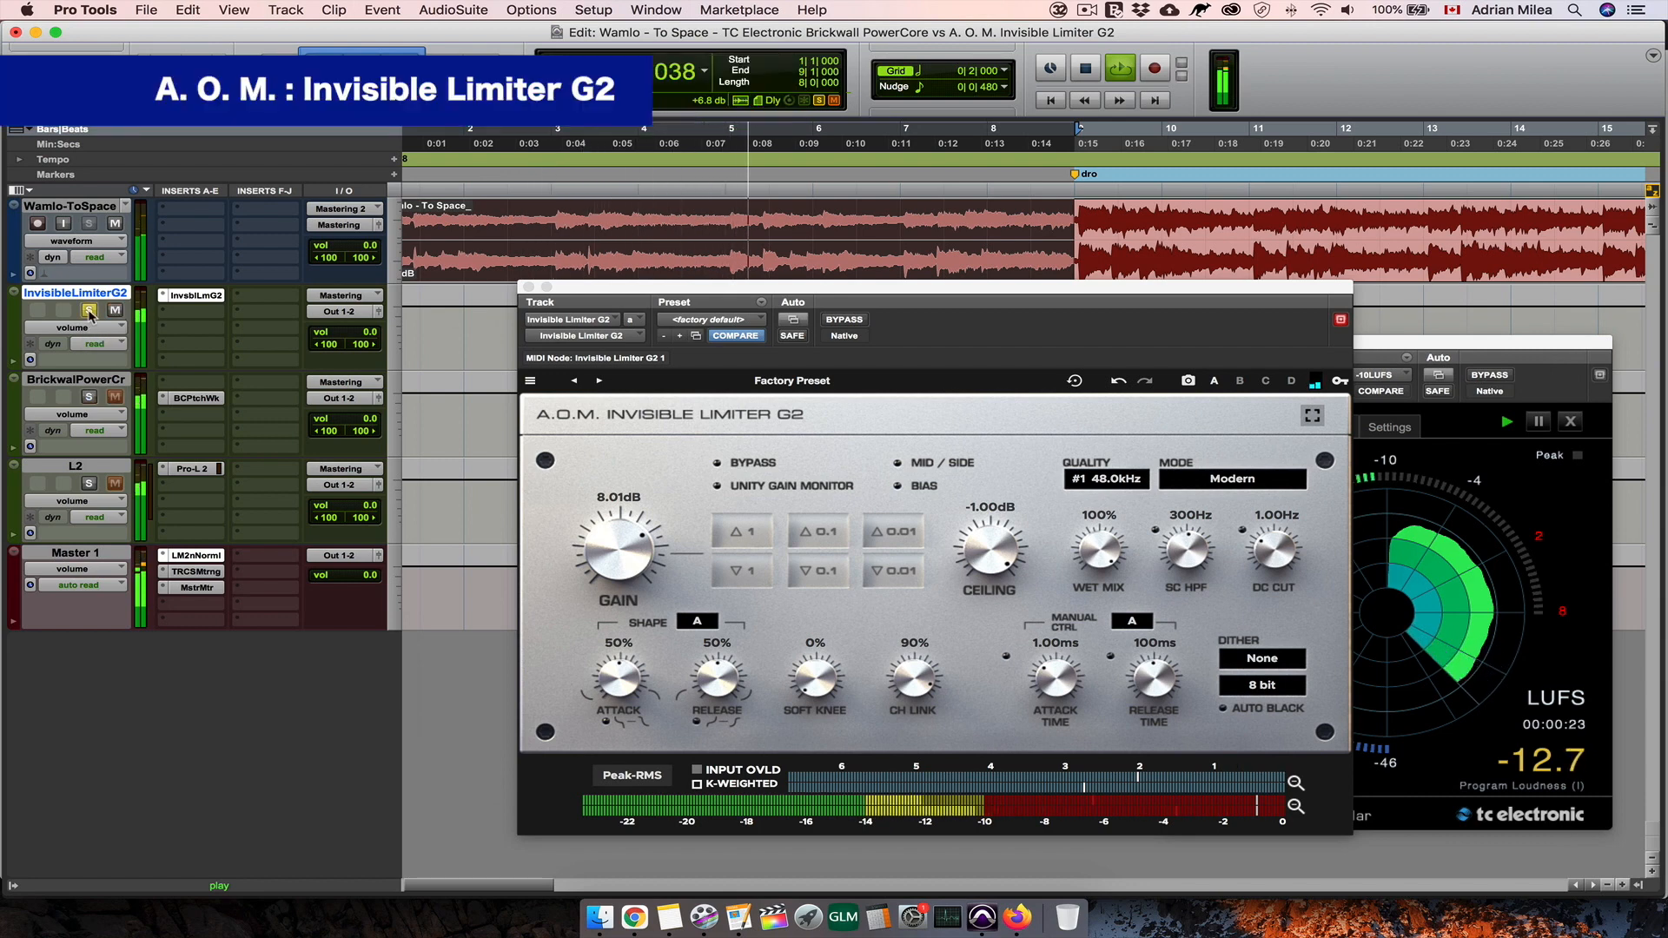
left_click(89, 397)
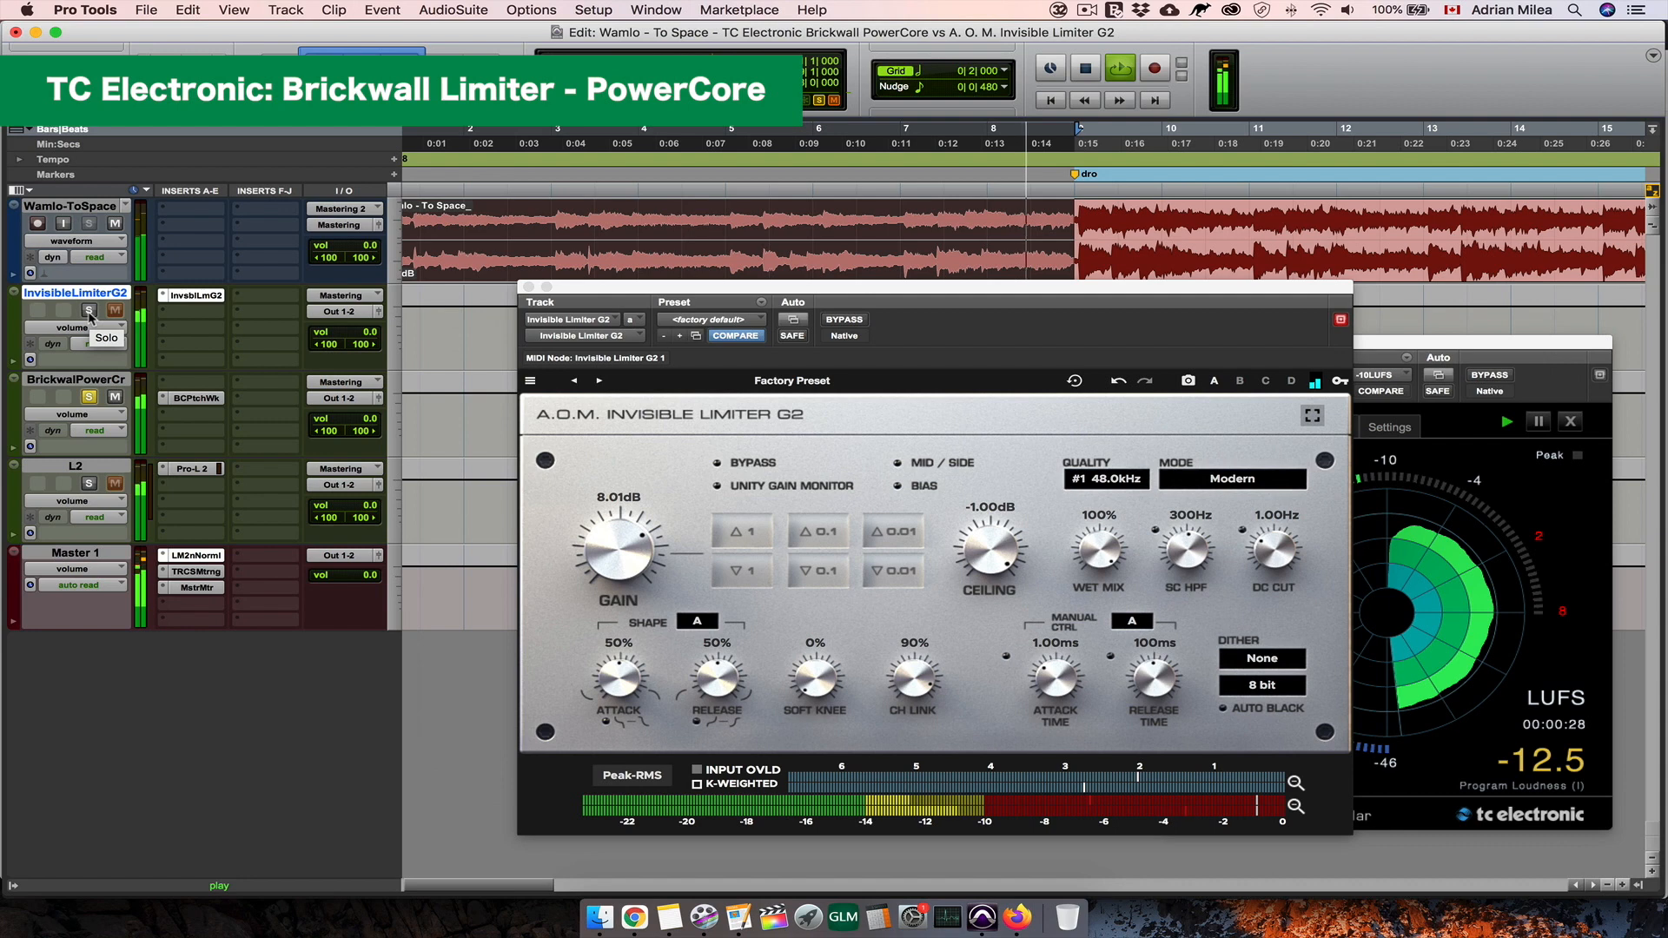
key("space")
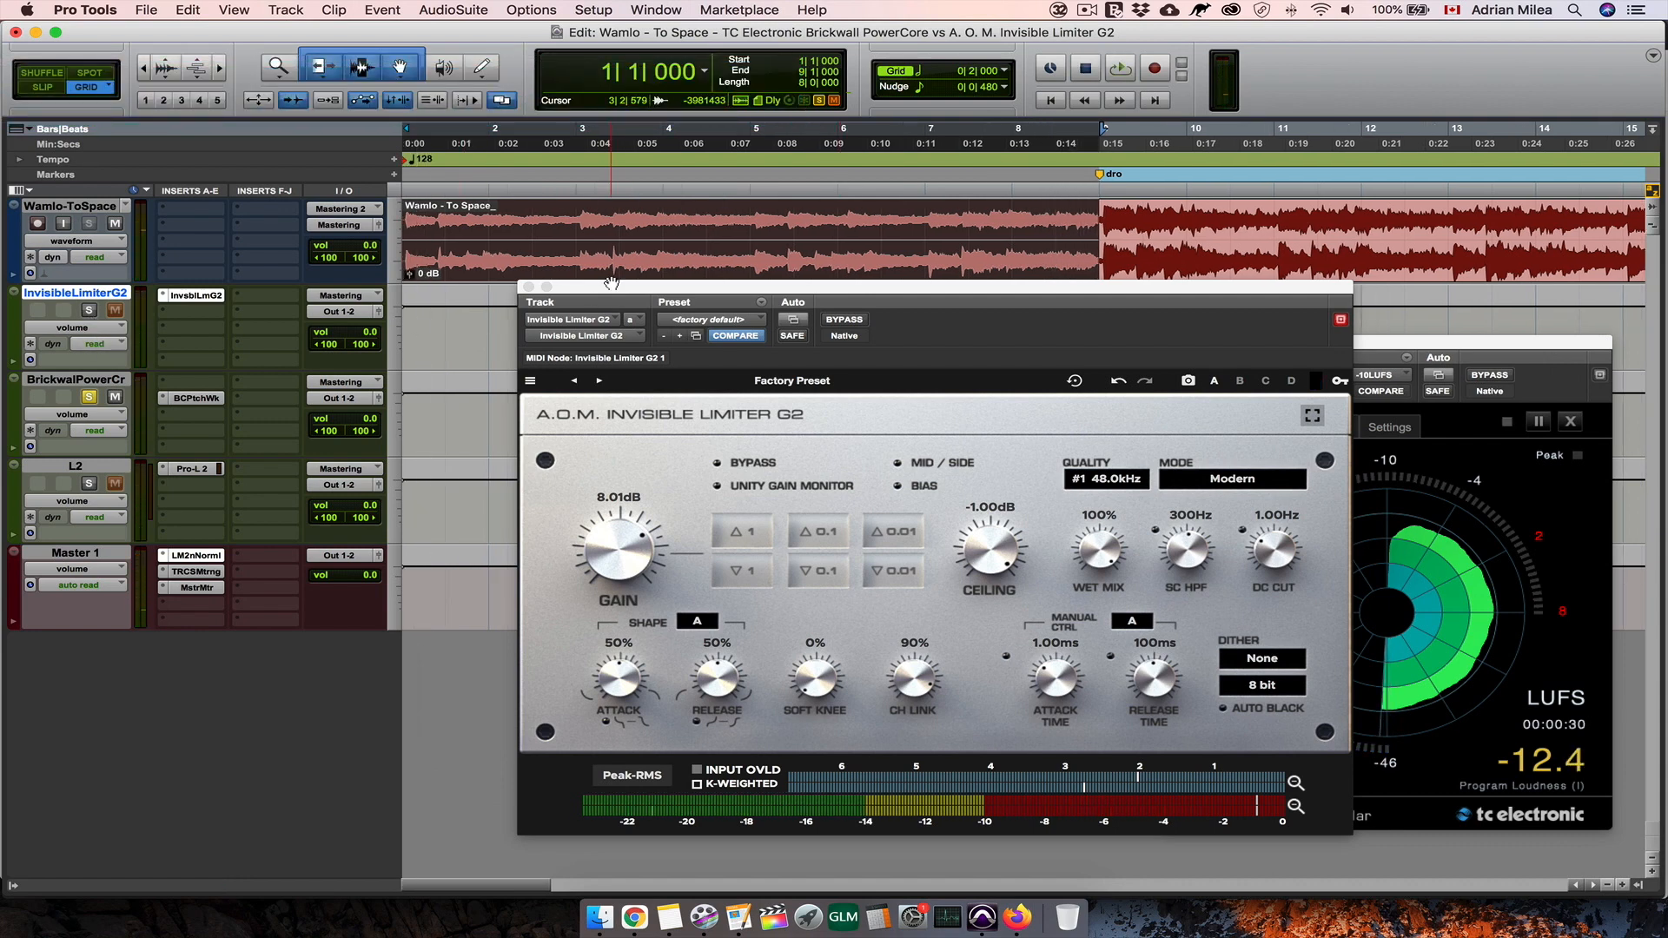
Step: Reposition the limiter window and select the clip from bar 9 to bar 25, between the dro and SOLO markers
left_click_drag(770, 290, 742, 303)
key("super+bracketleft")
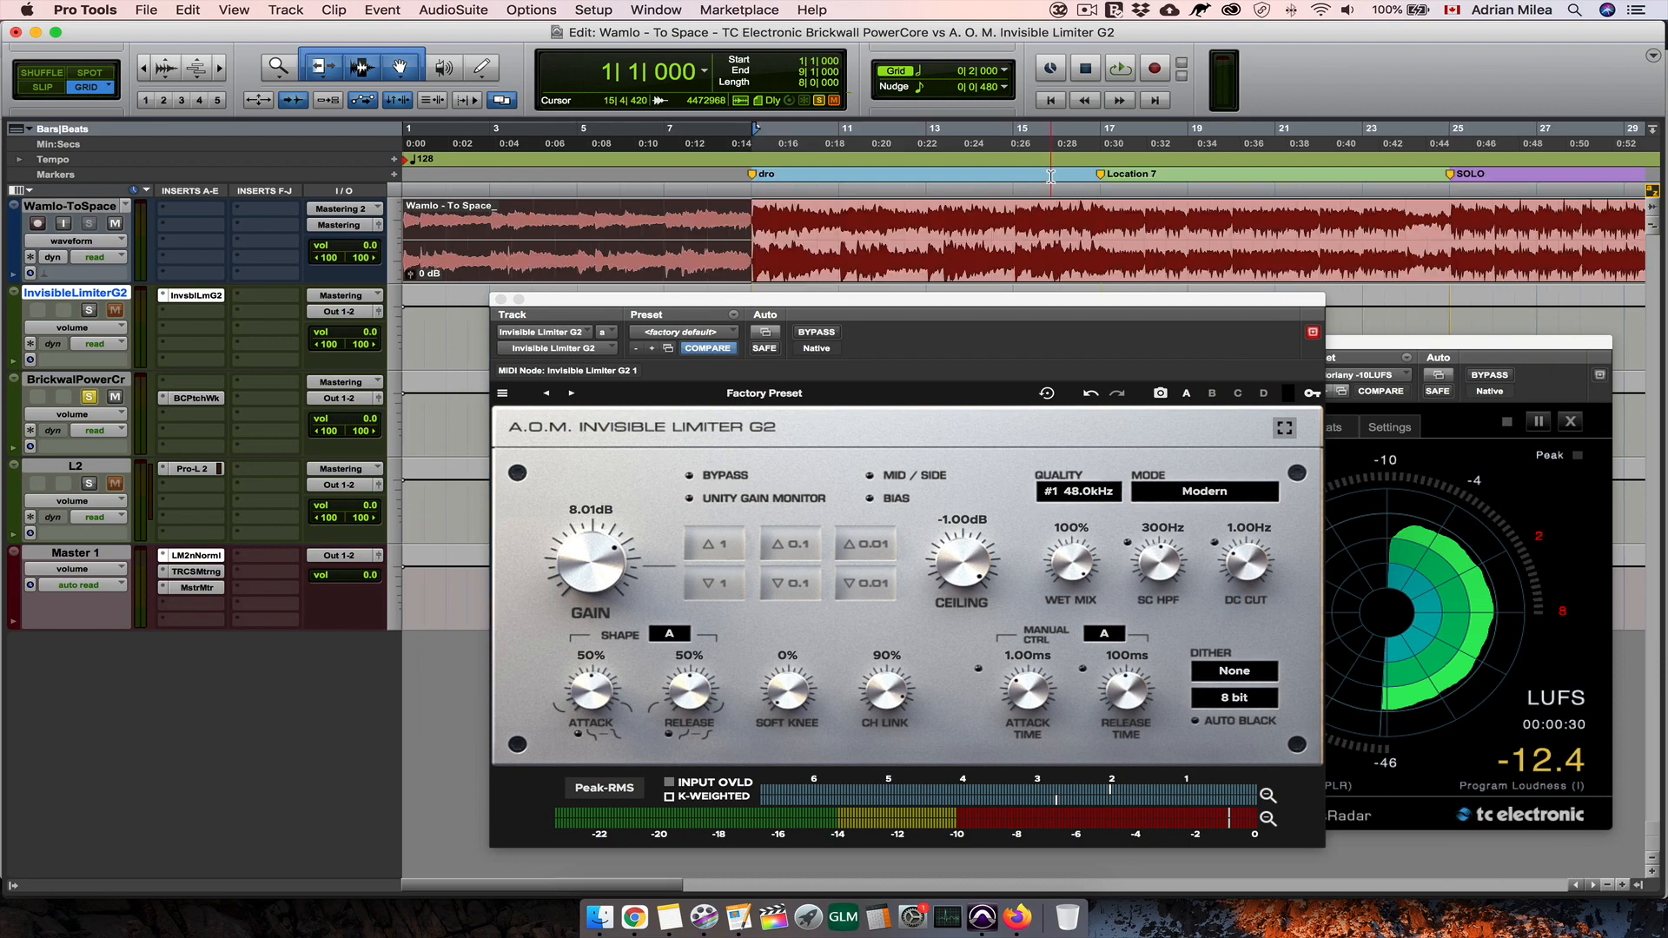
key("super+bracketleft")
left_click_drag(924, 218, 578, 218)
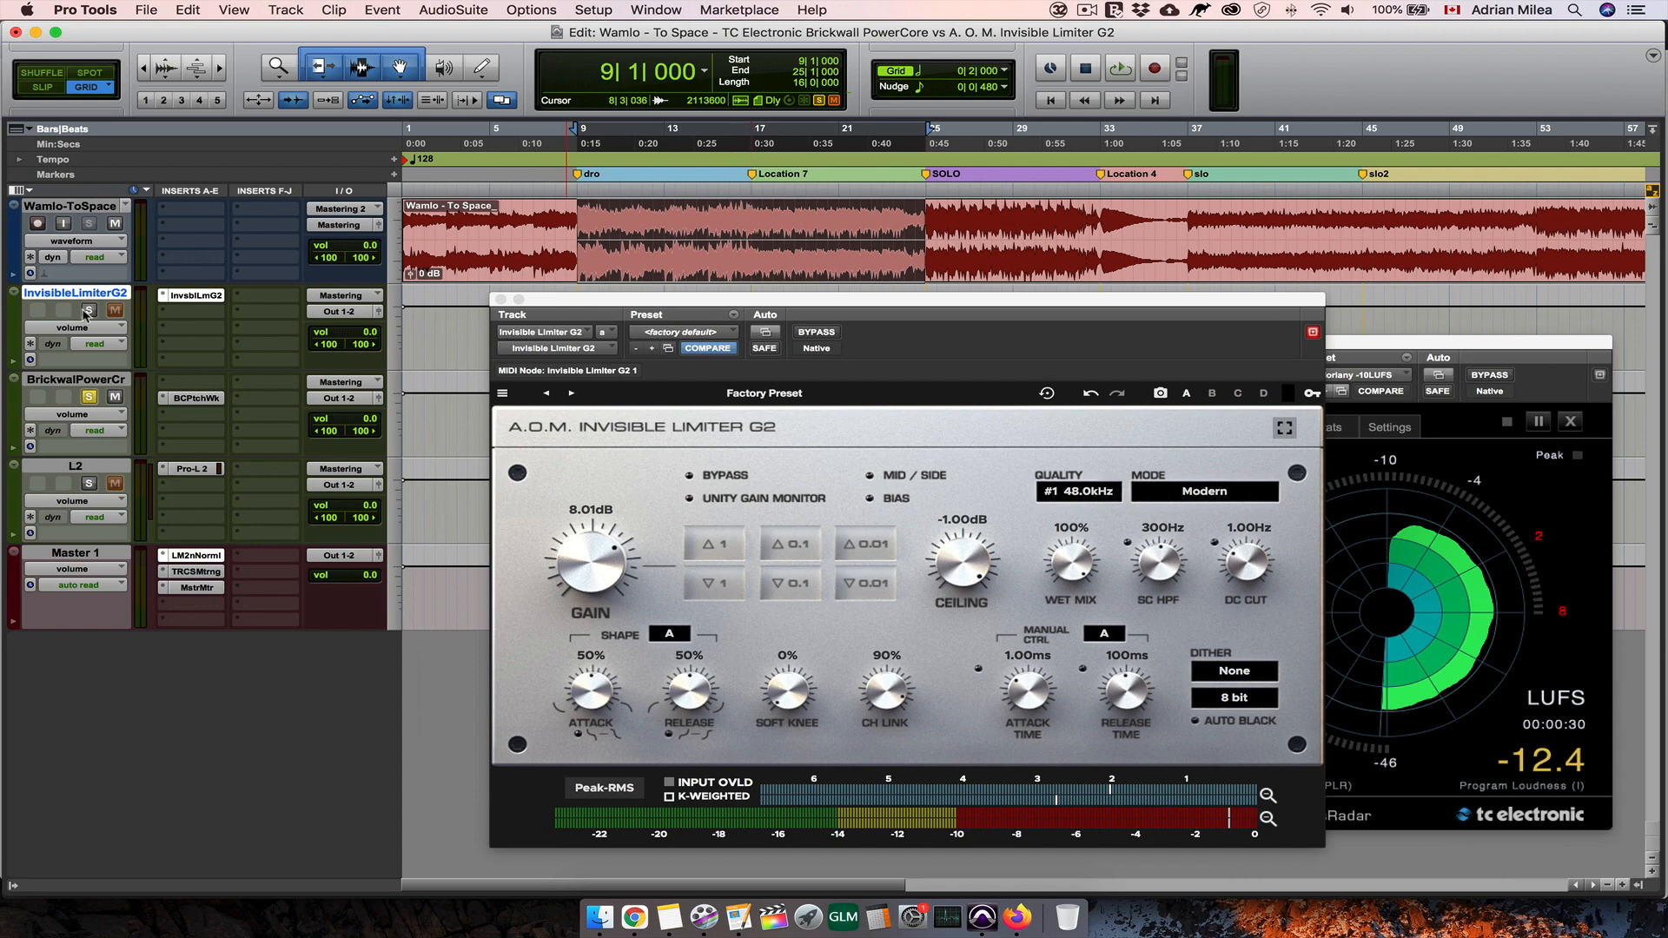
Step: Solo the InvisibleLimiterG2 track, play the selection from bar 9 to bar 25, and stop playback
left_click(88, 311)
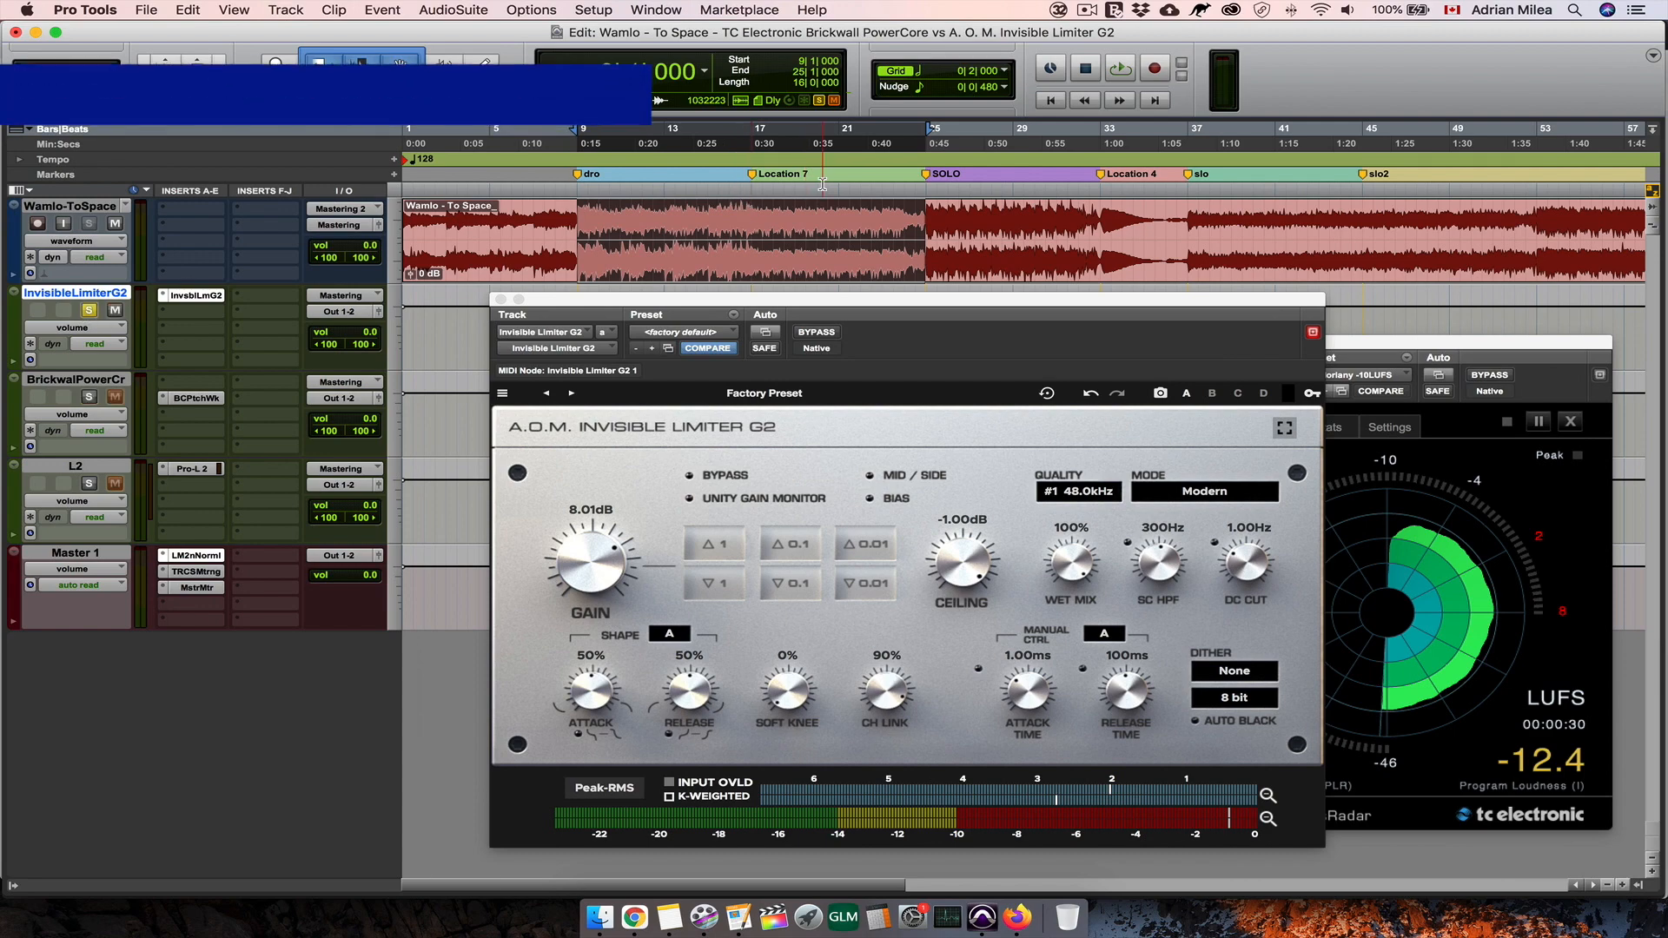
key("space")
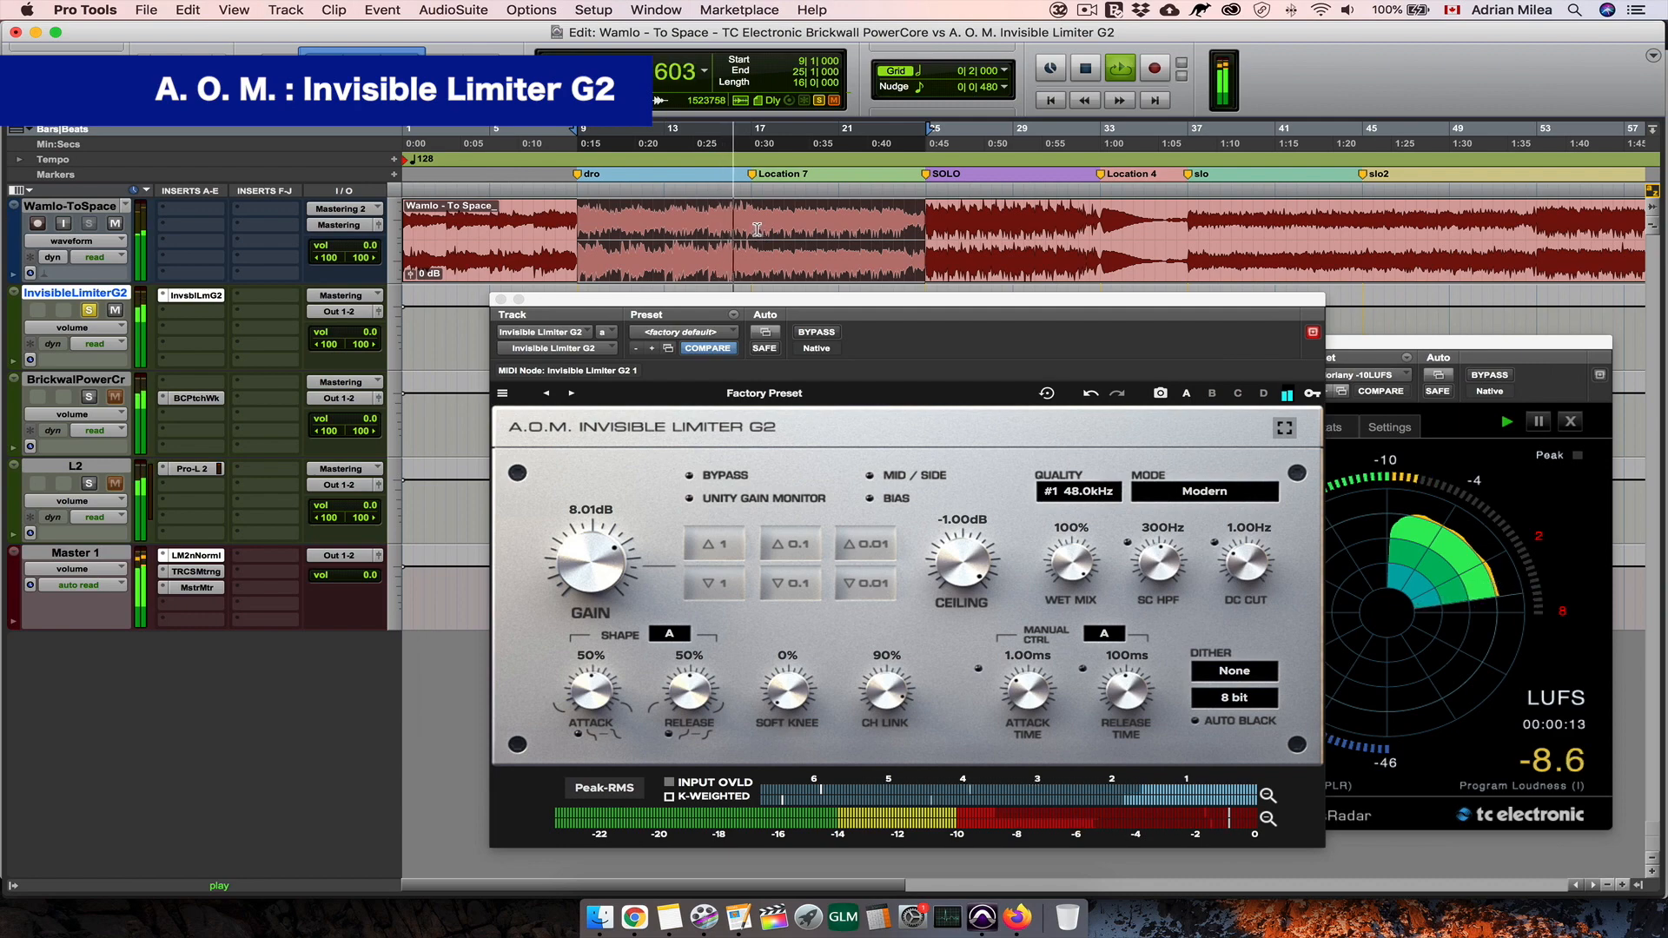
key("space")
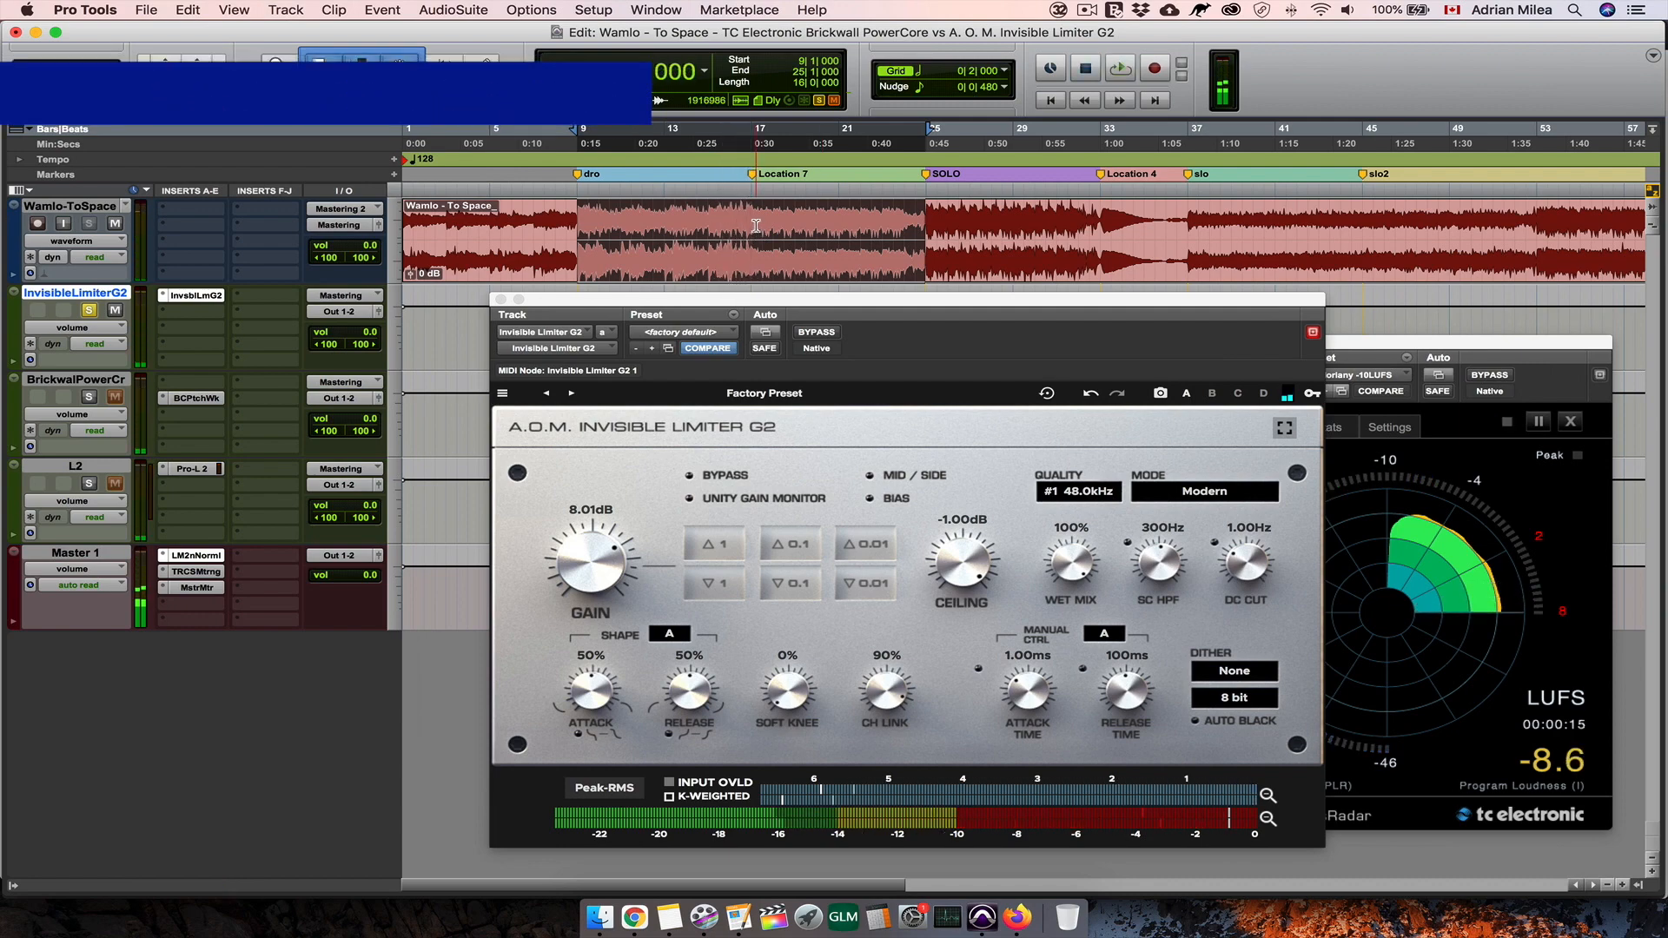
Step: Shorten the clip selection to bars 9 through 17 and set the limiter's mode to Modern IV
left_click_drag(752, 228, 576, 228)
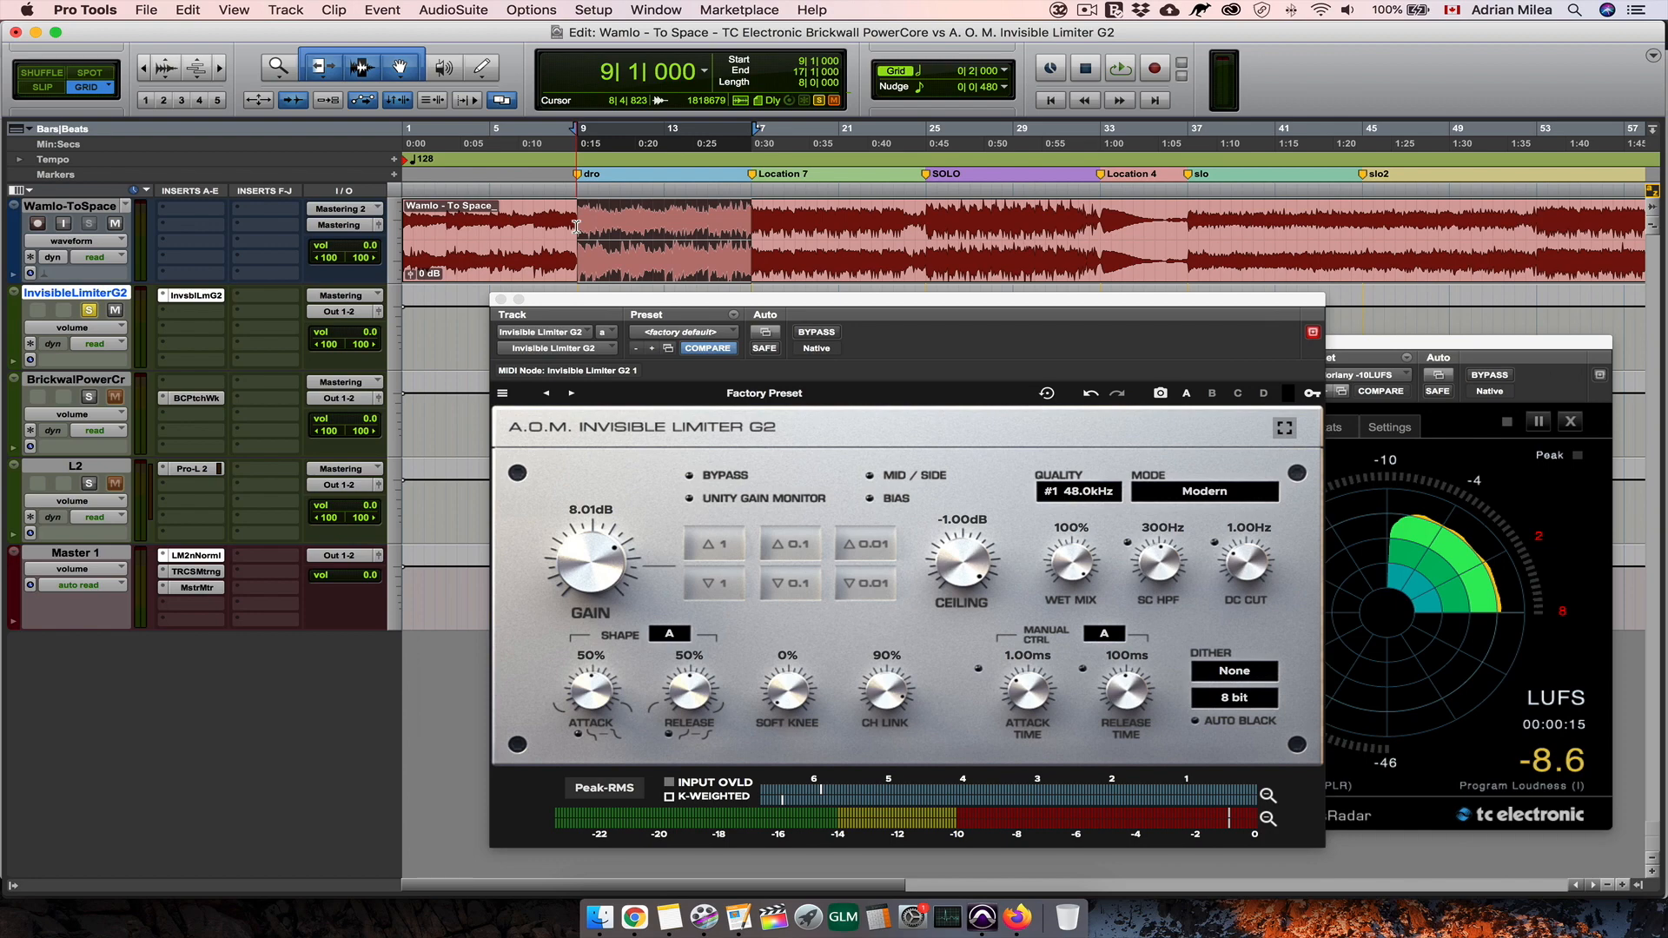
left_click(1207, 492)
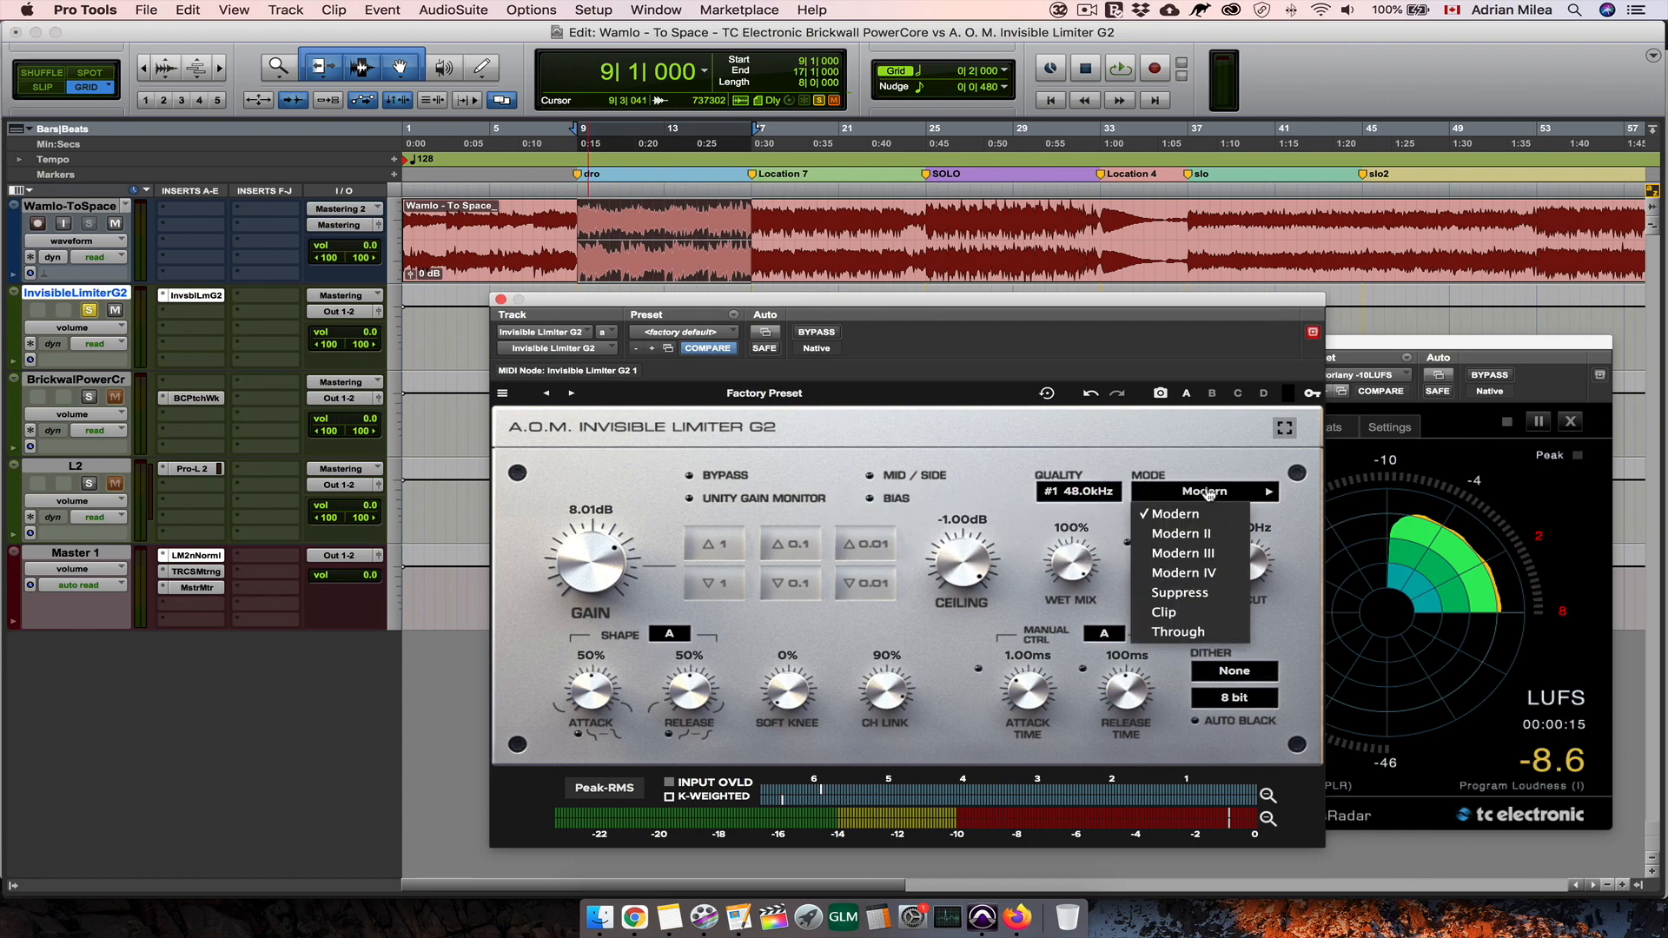
left_click(1209, 575)
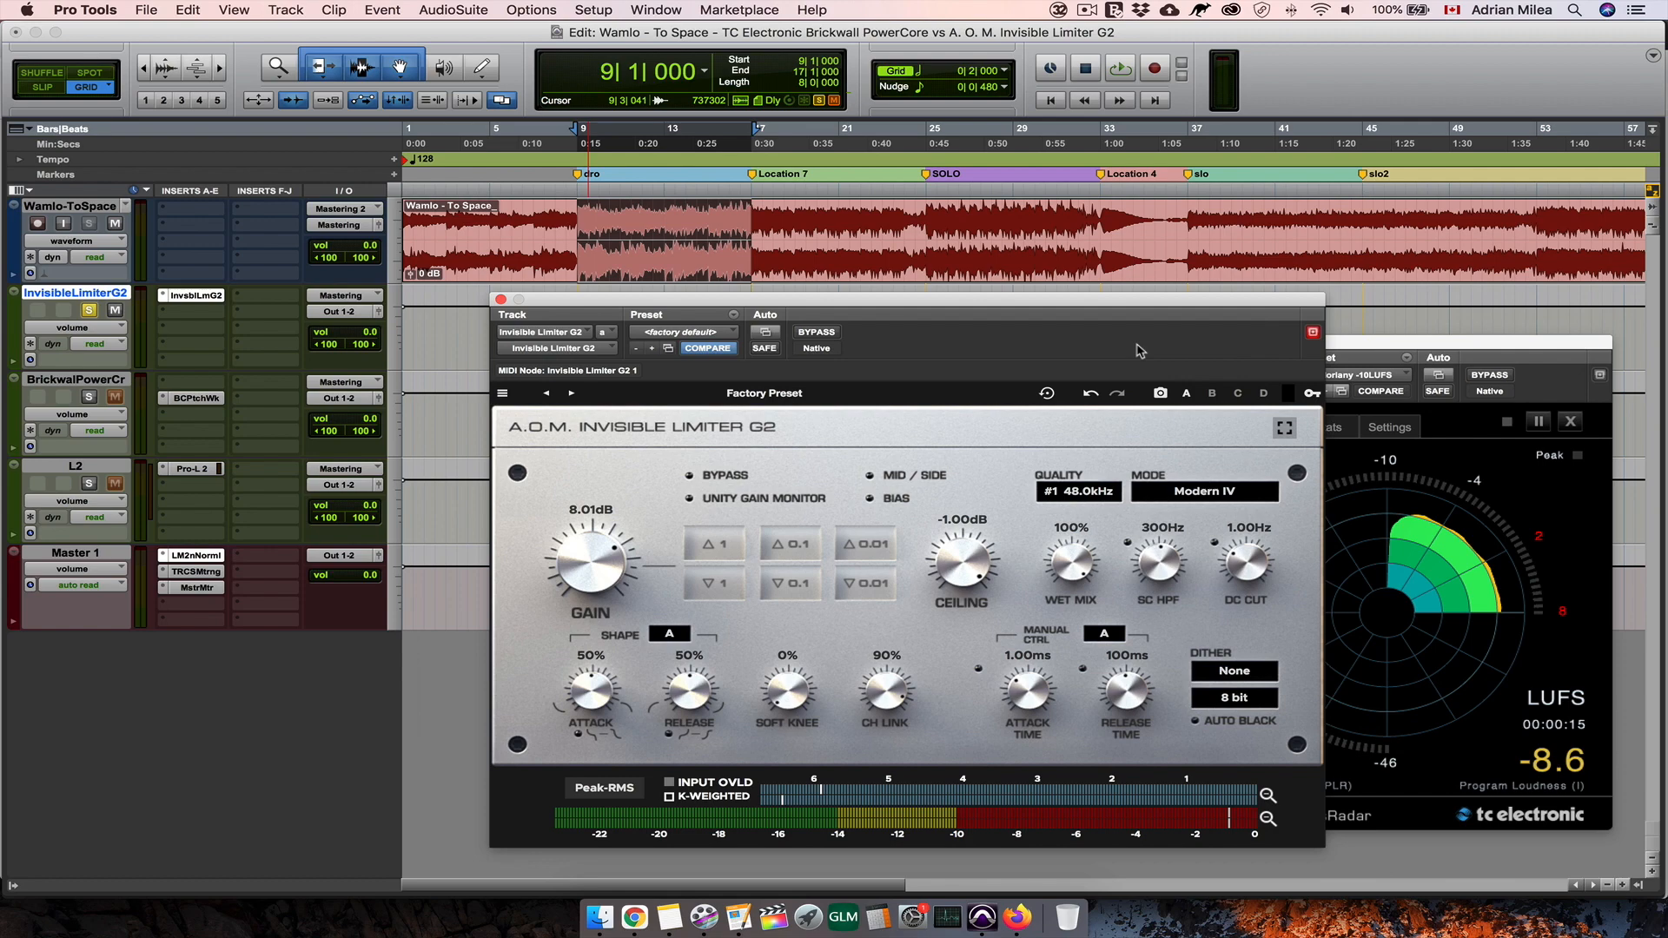
Step: Play the bar 9 to 17 selection in Modern IV mode, alternating solo between InvisibleLimiterG2 and BrickwalPowerCr, and stop playback
key("space")
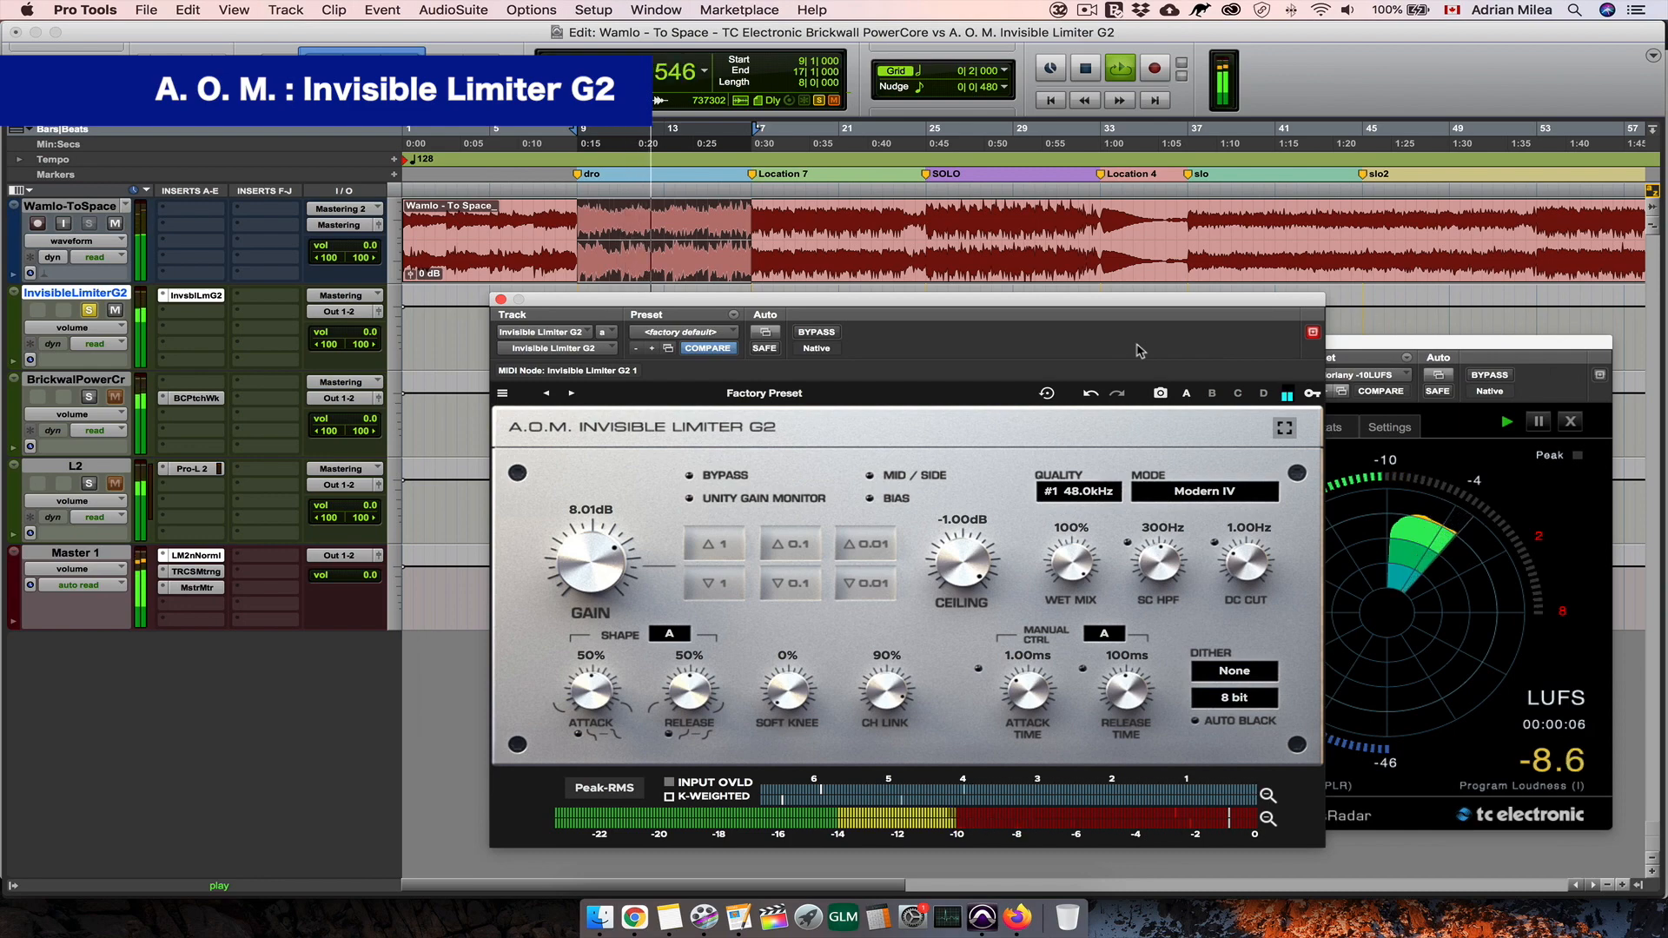
left_click(89, 398)
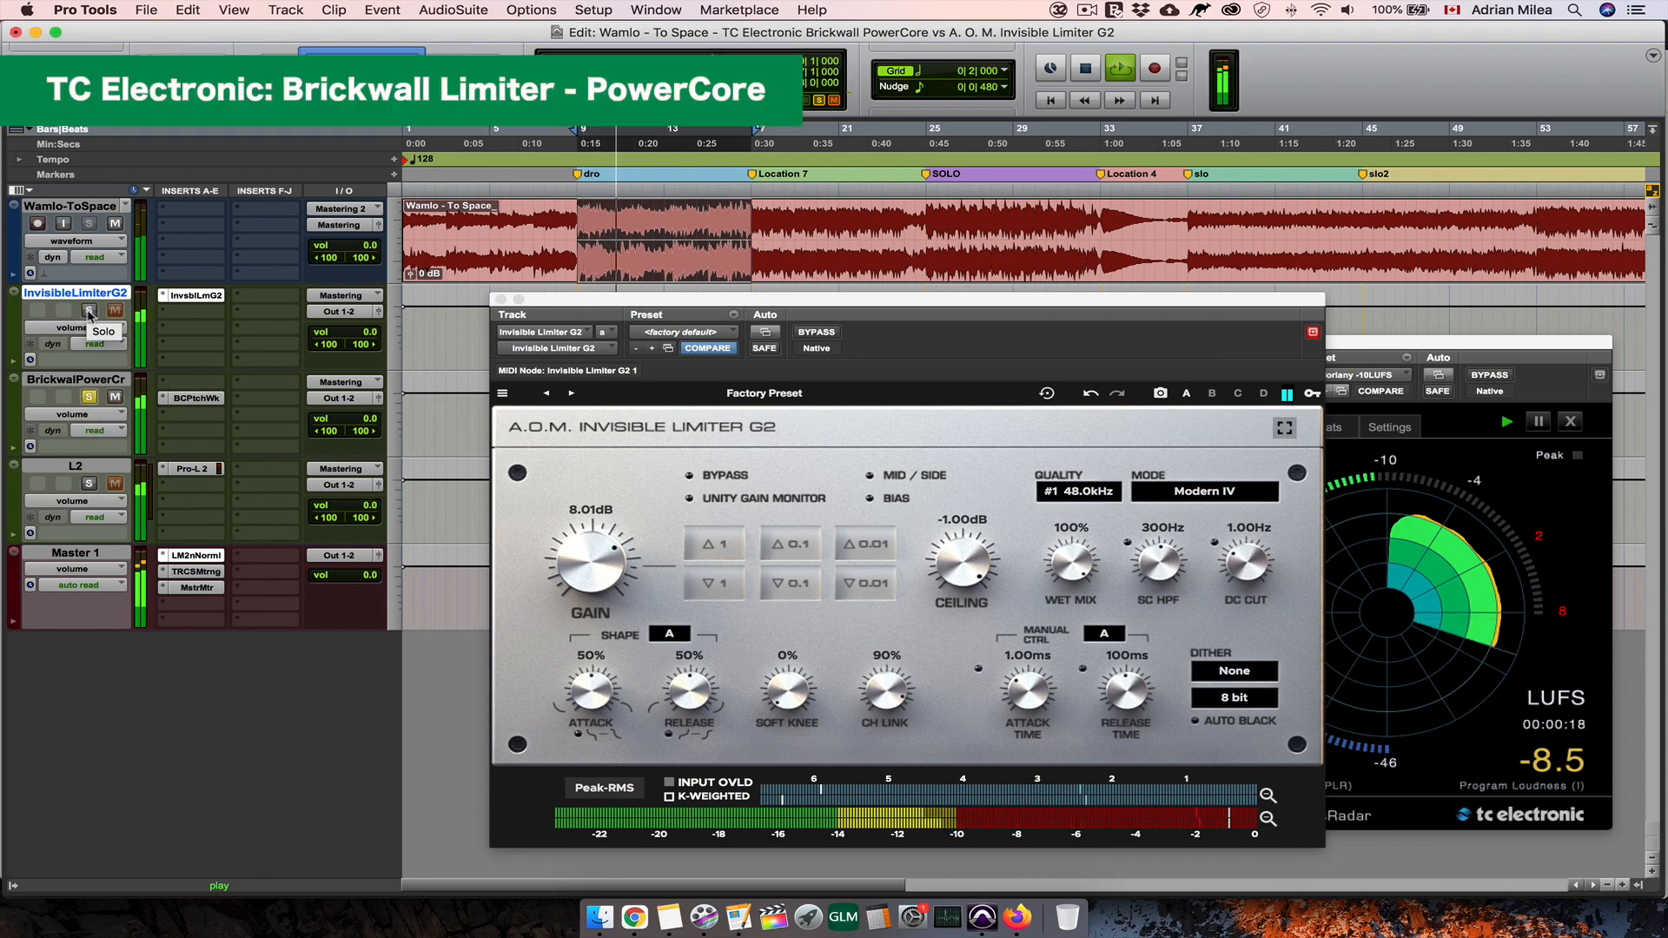
left_click(89, 310)
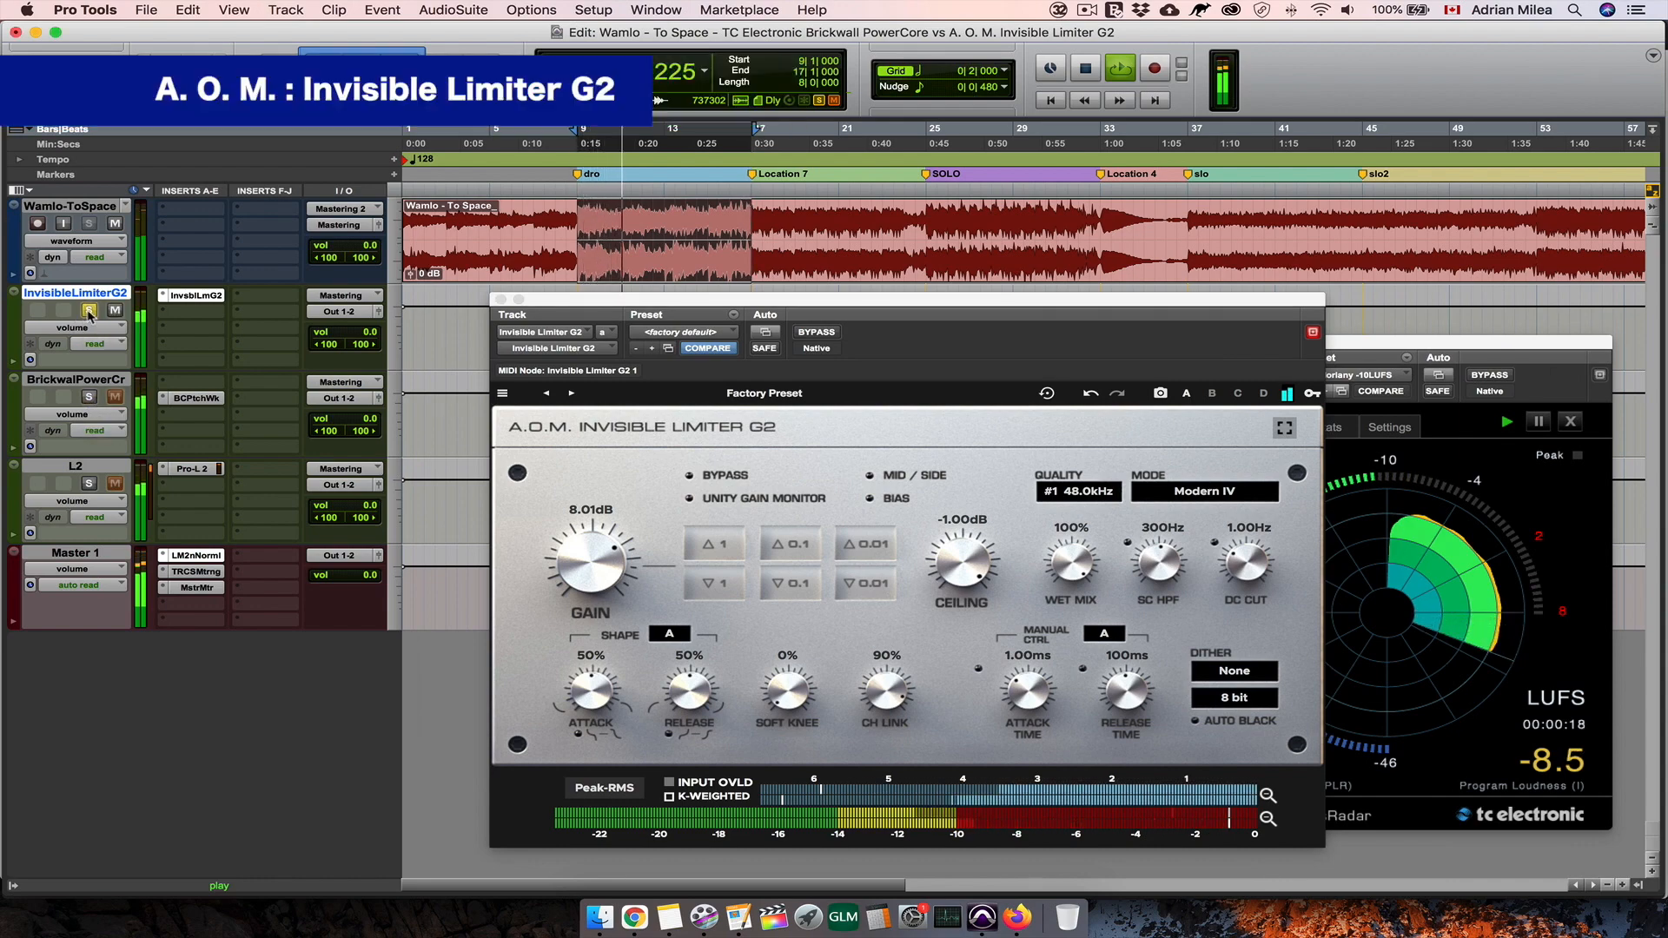
left_click(89, 399)
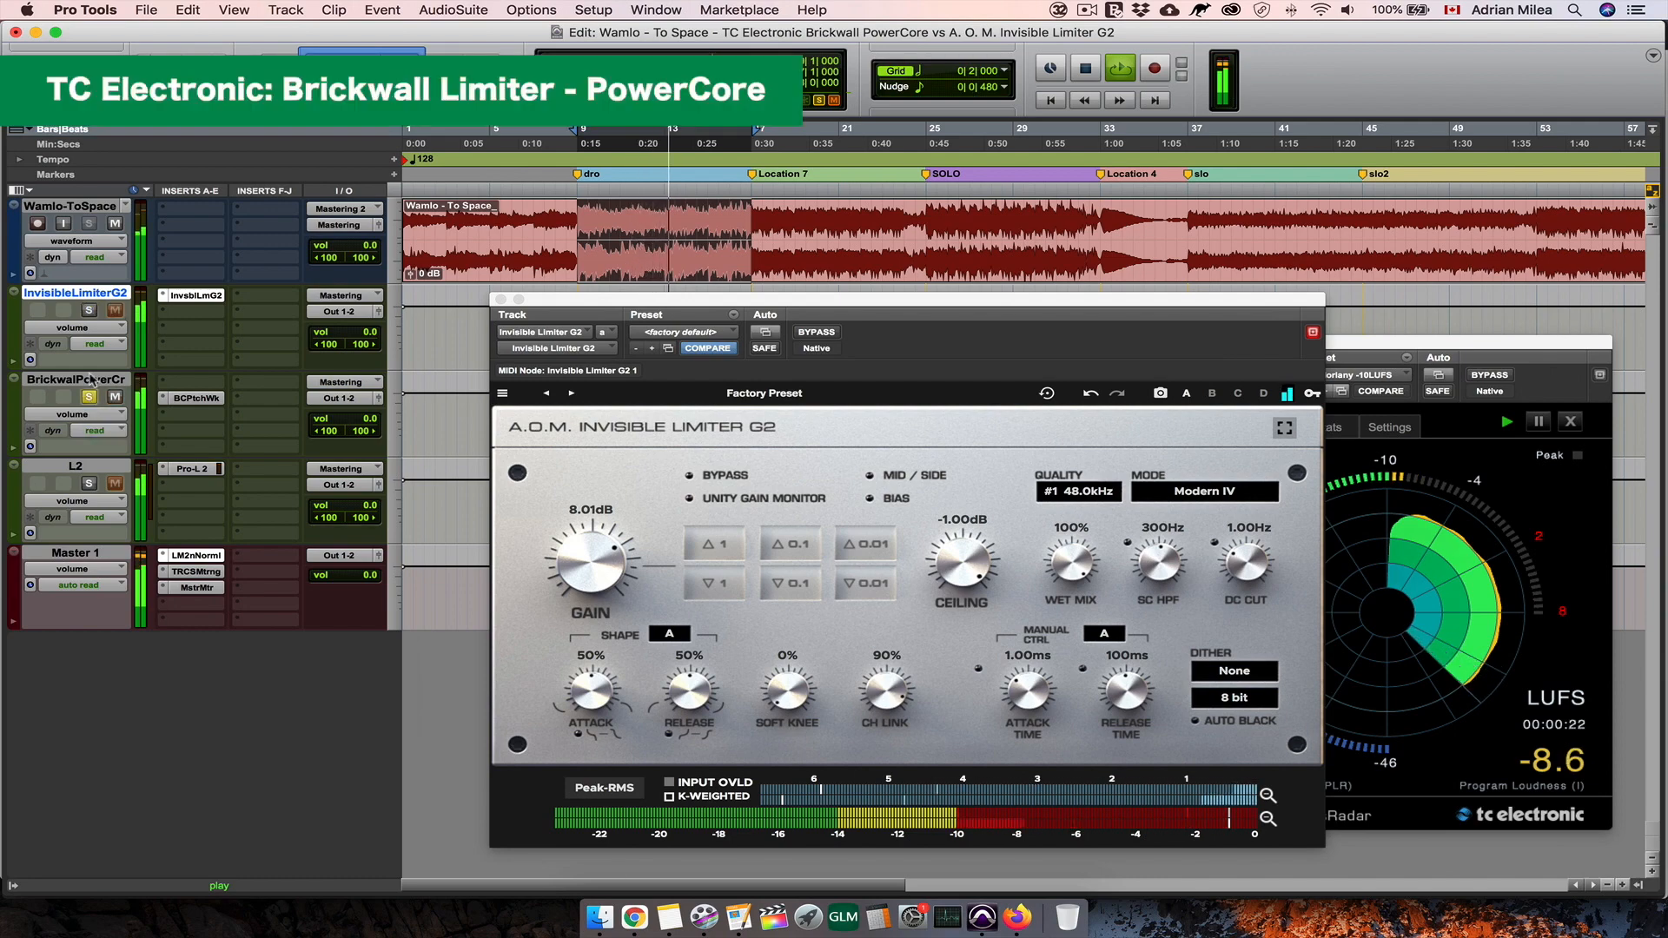
left_click(89, 311)
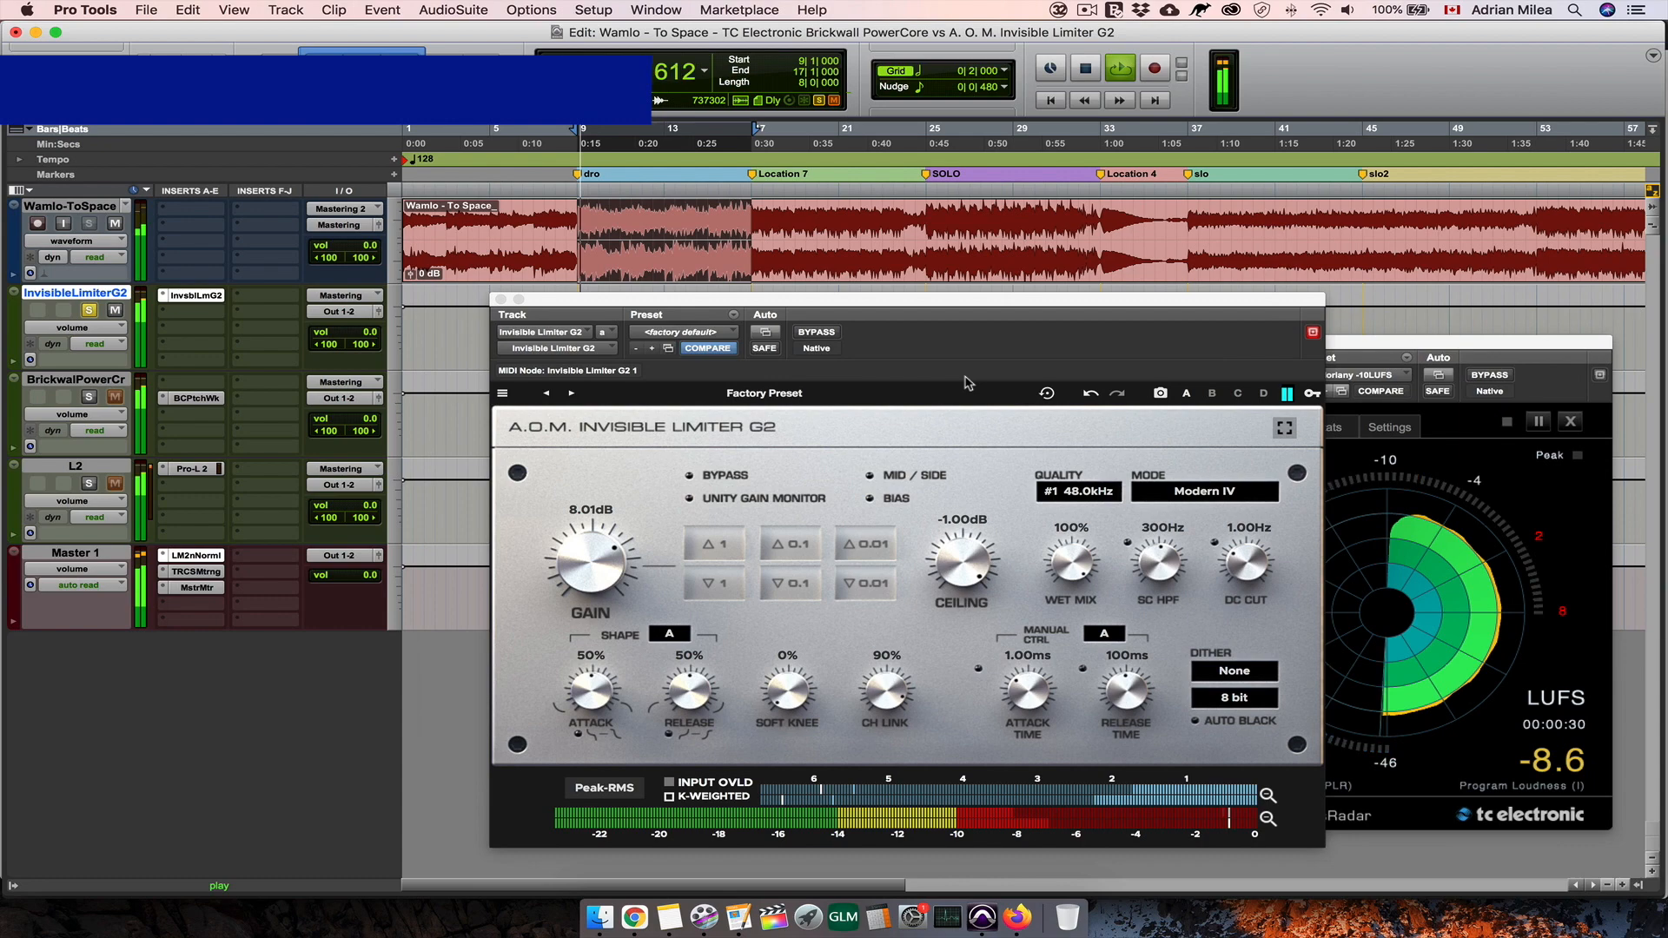
key("space")
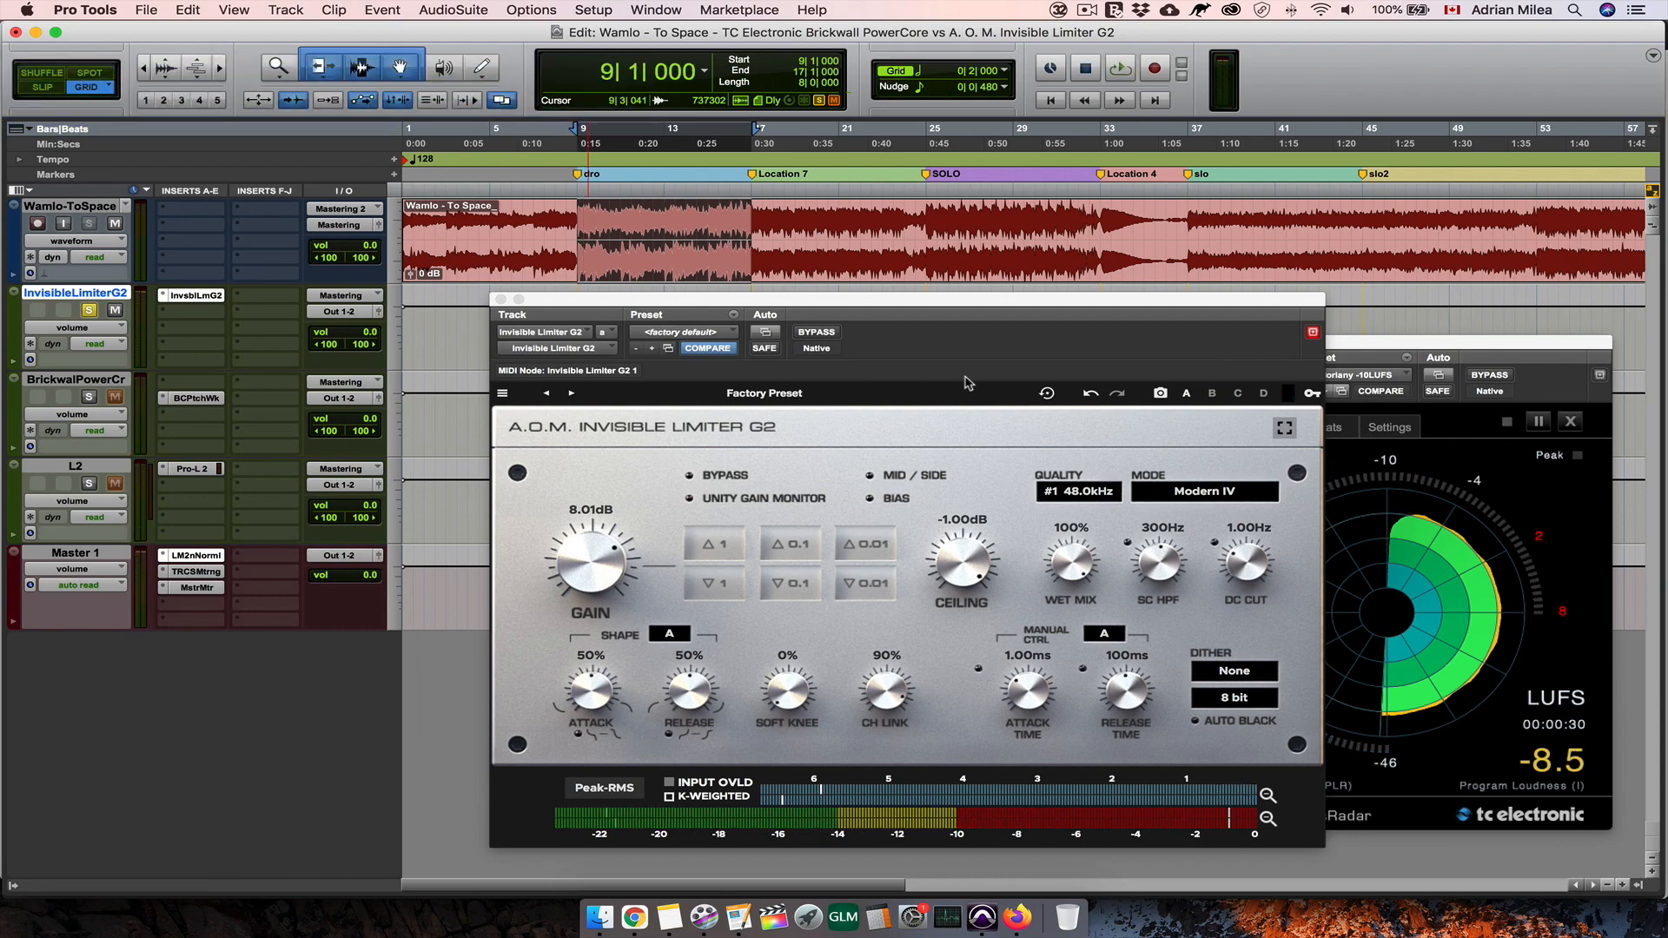
Step: Audition the limiter at quality #4 384kHz, raise the quality to #8 6.14MHz during playback, and stop
left_click(1091, 492)
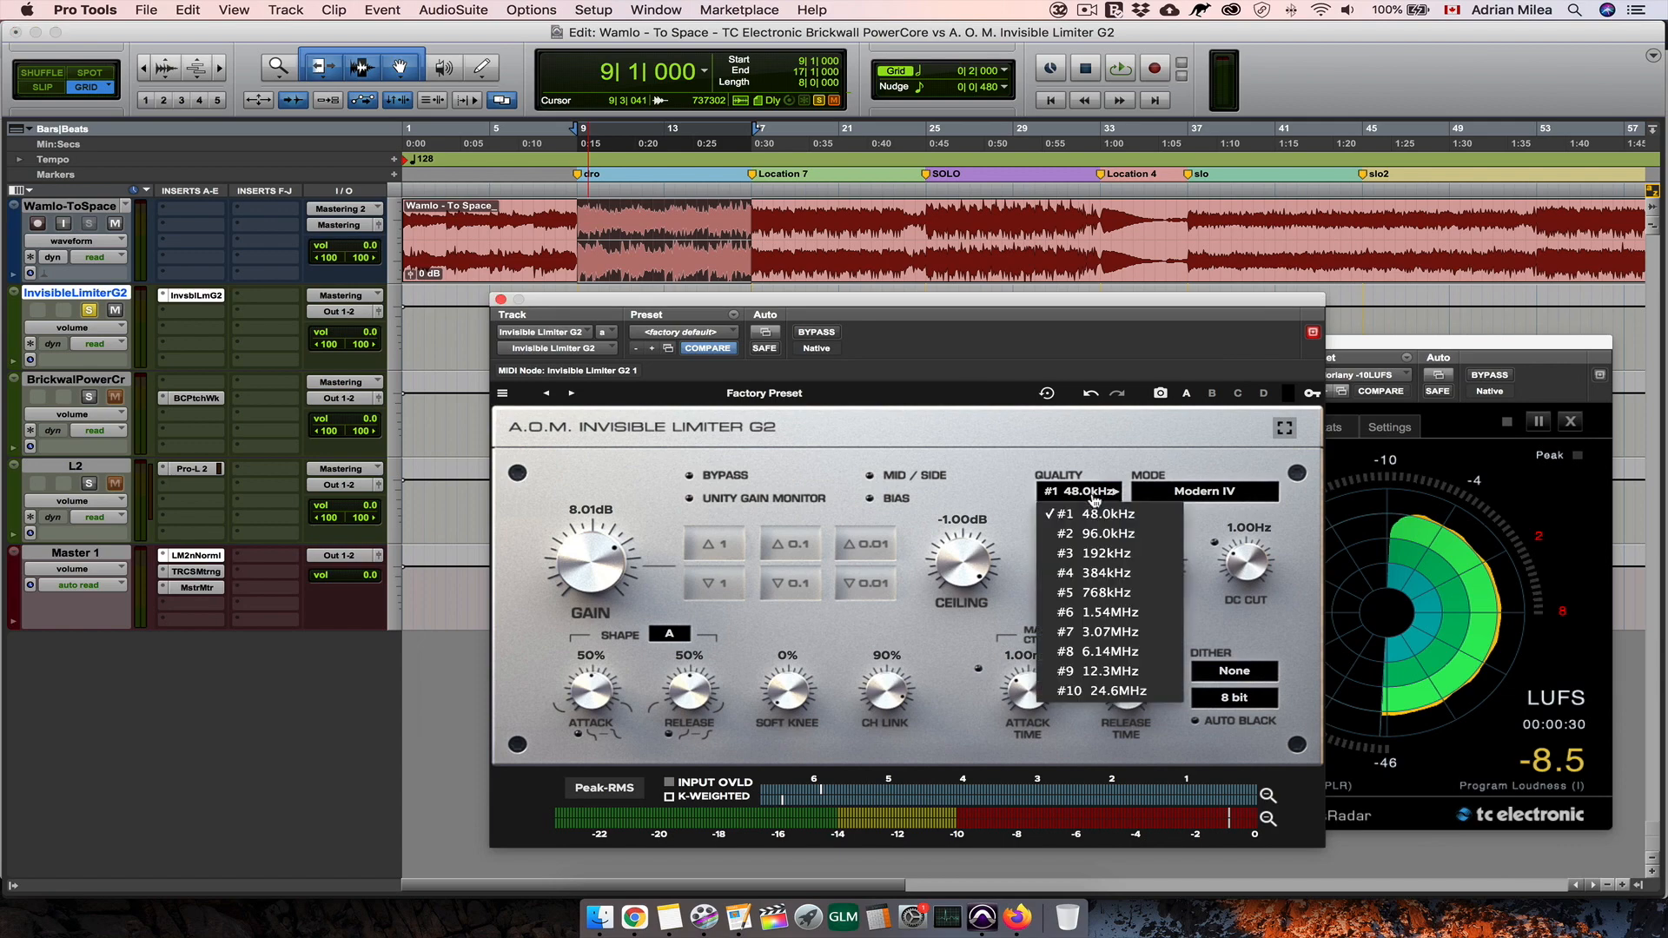
left_click(1096, 573)
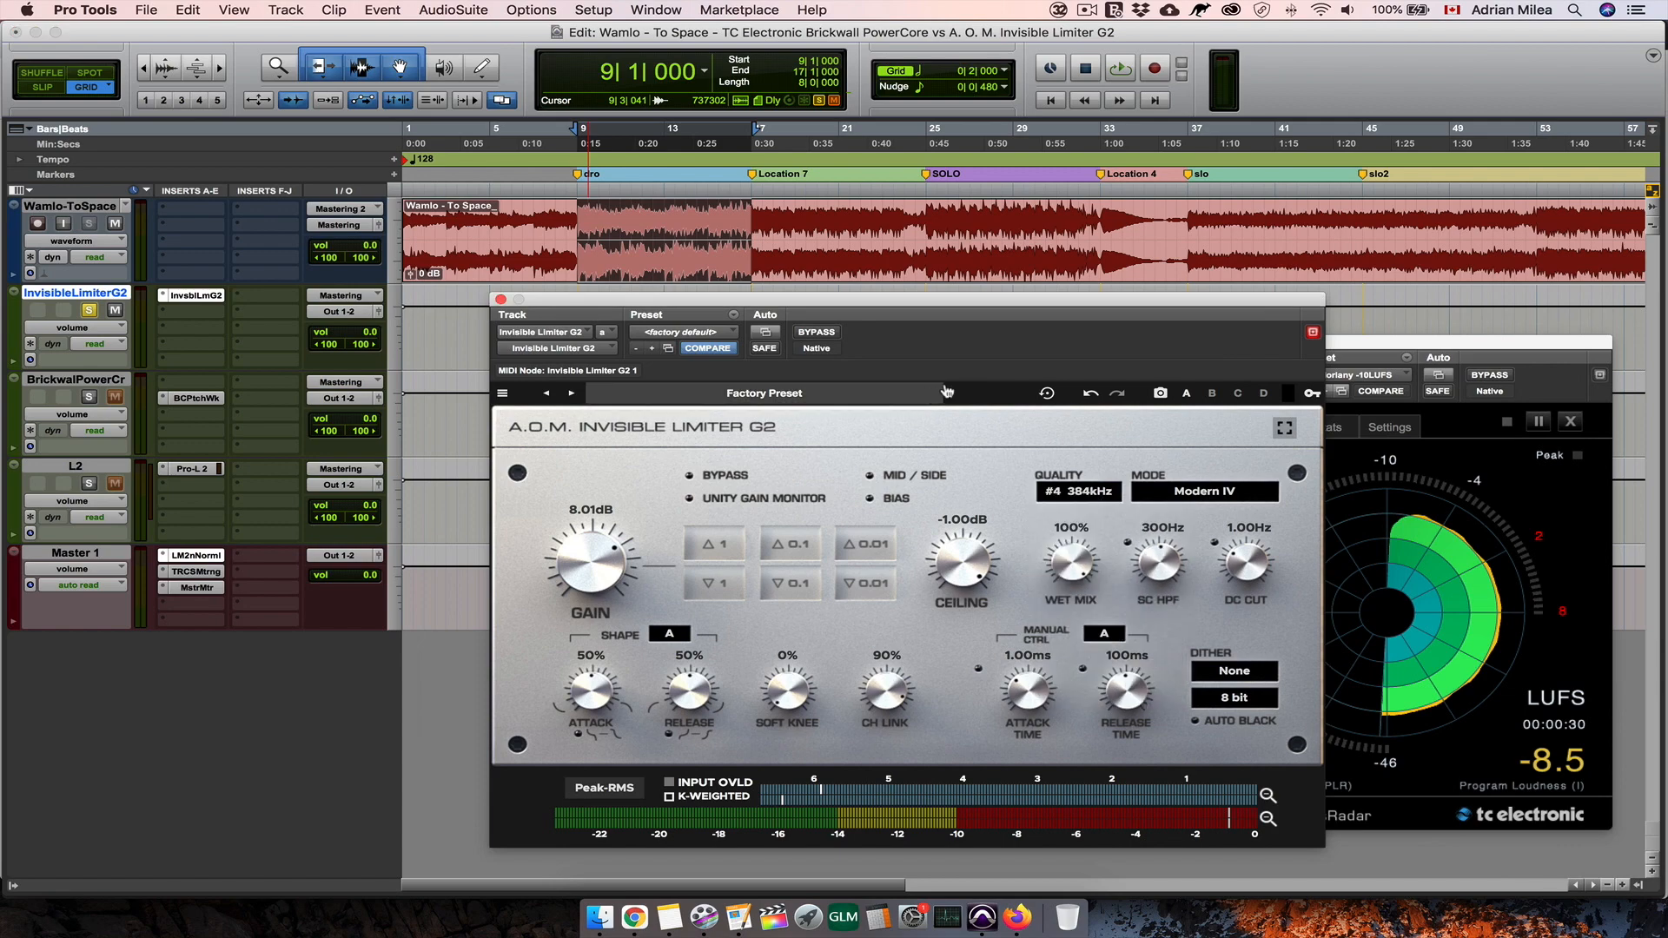
key("space")
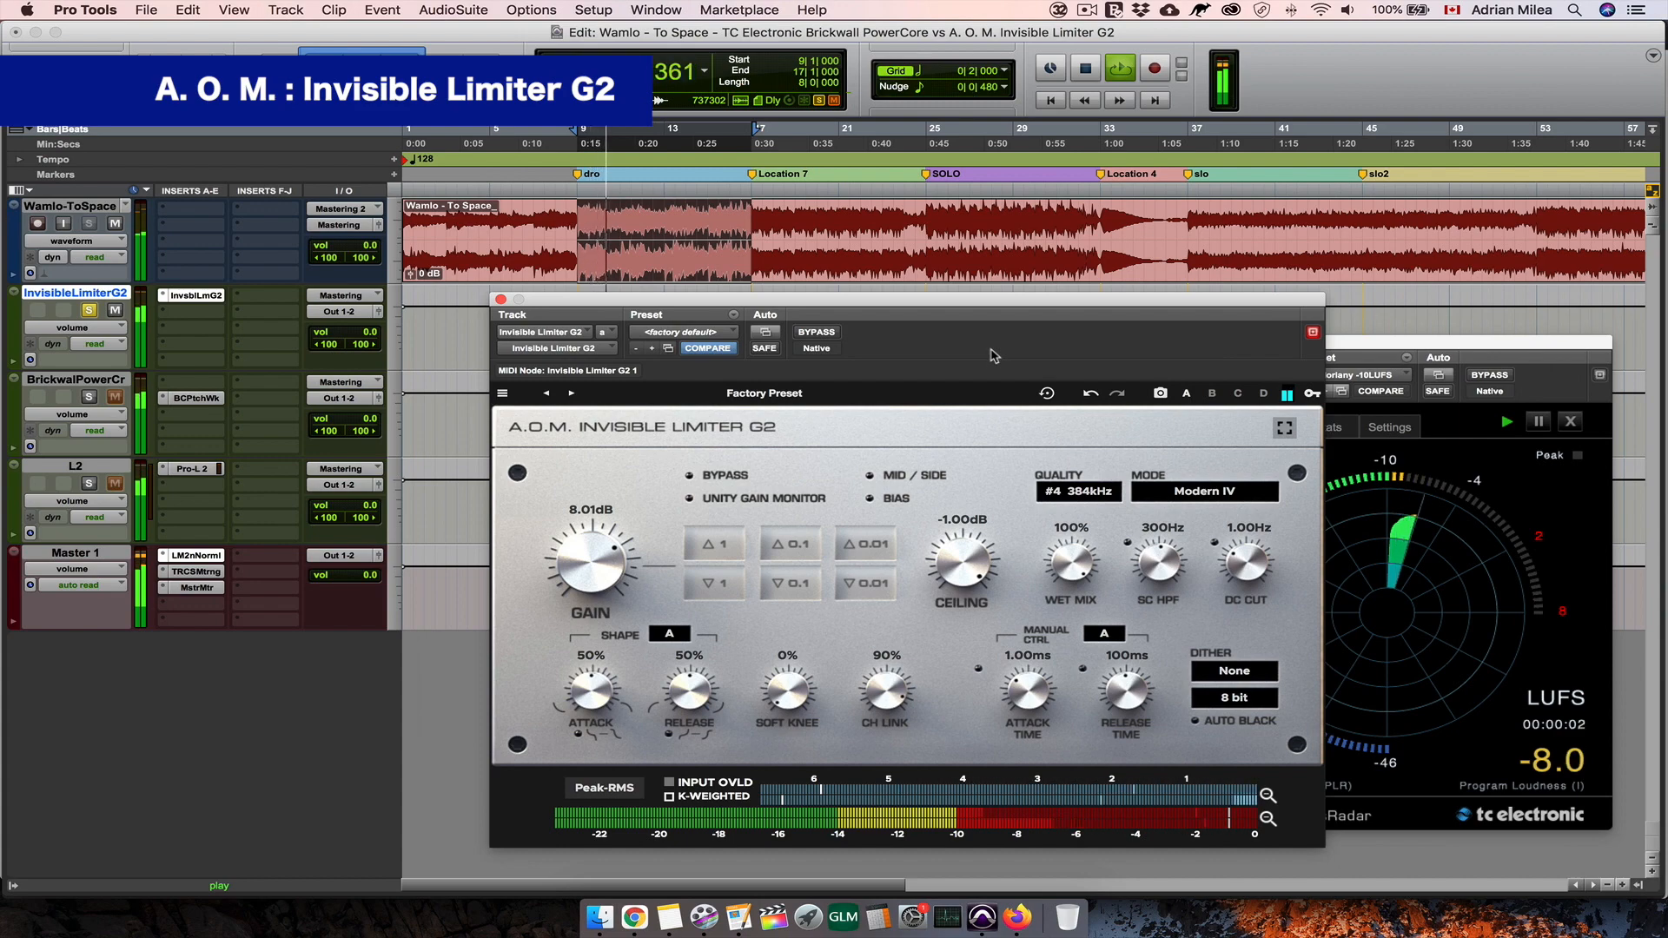
left_click(1083, 495)
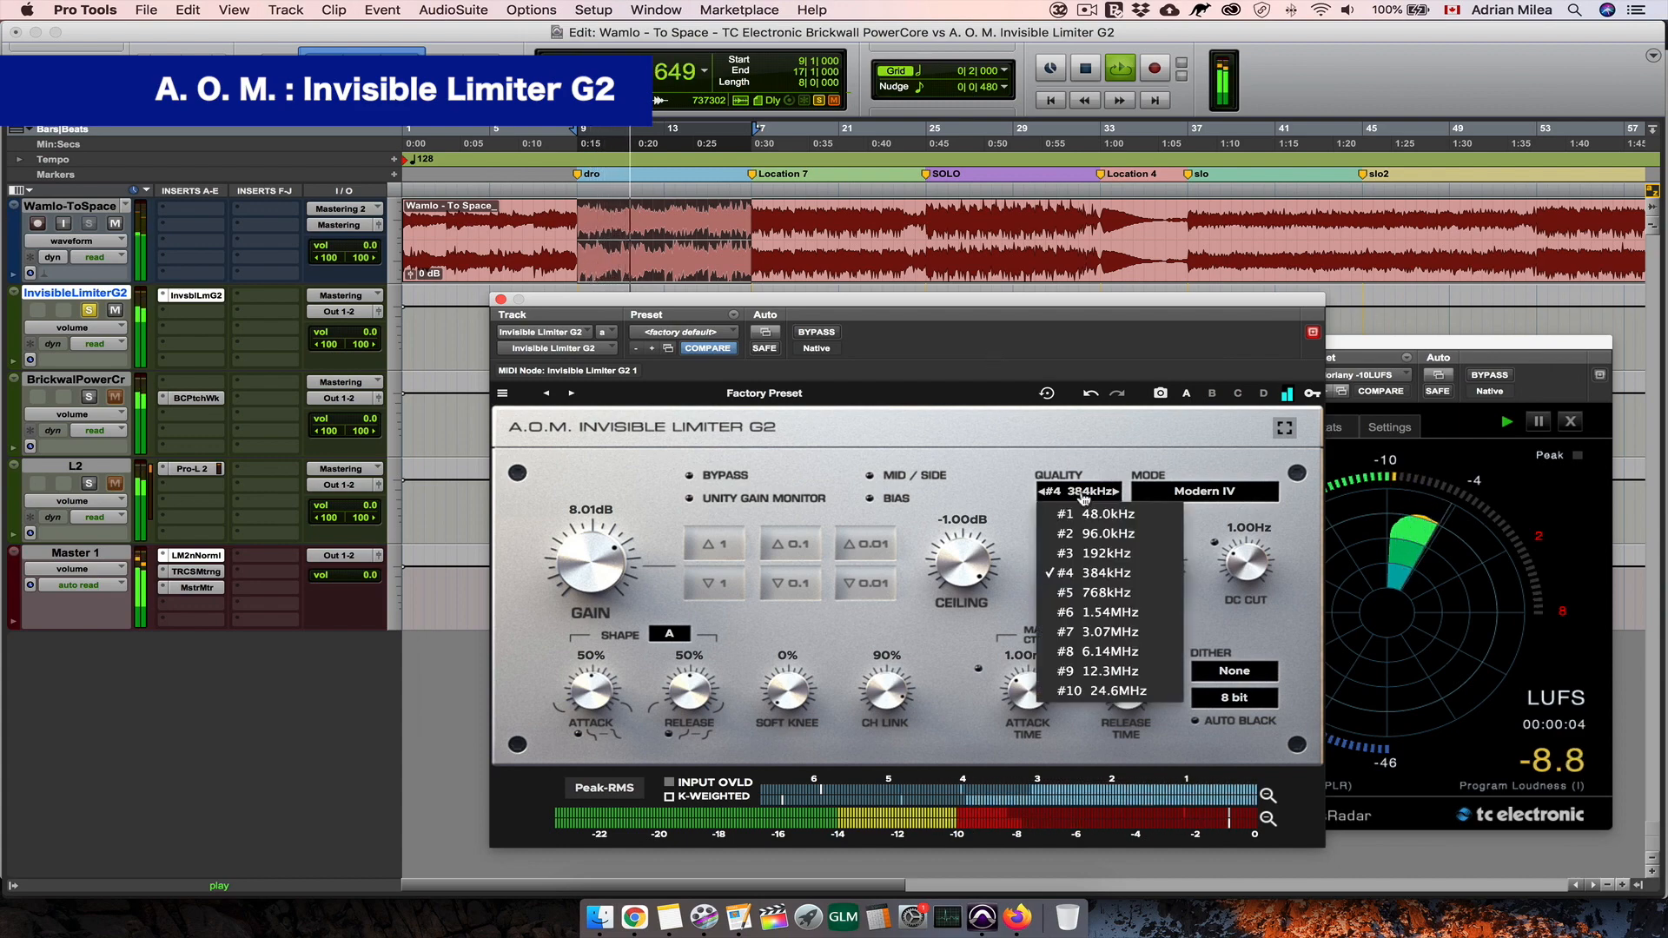
left_click(1088, 651)
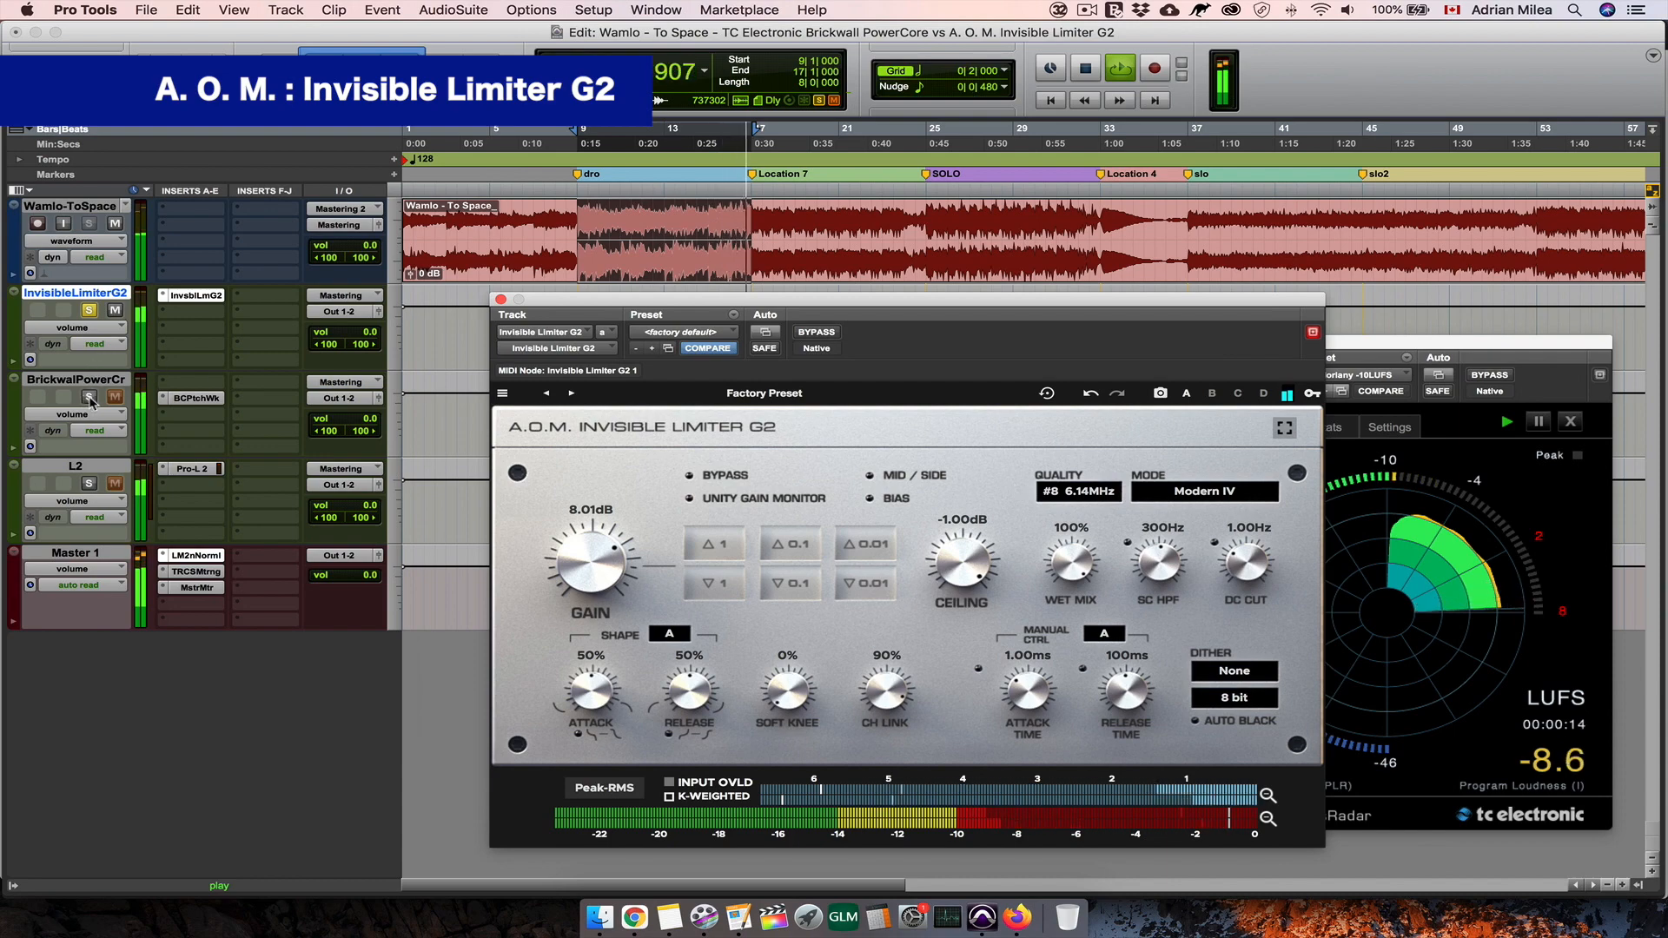
key("space")
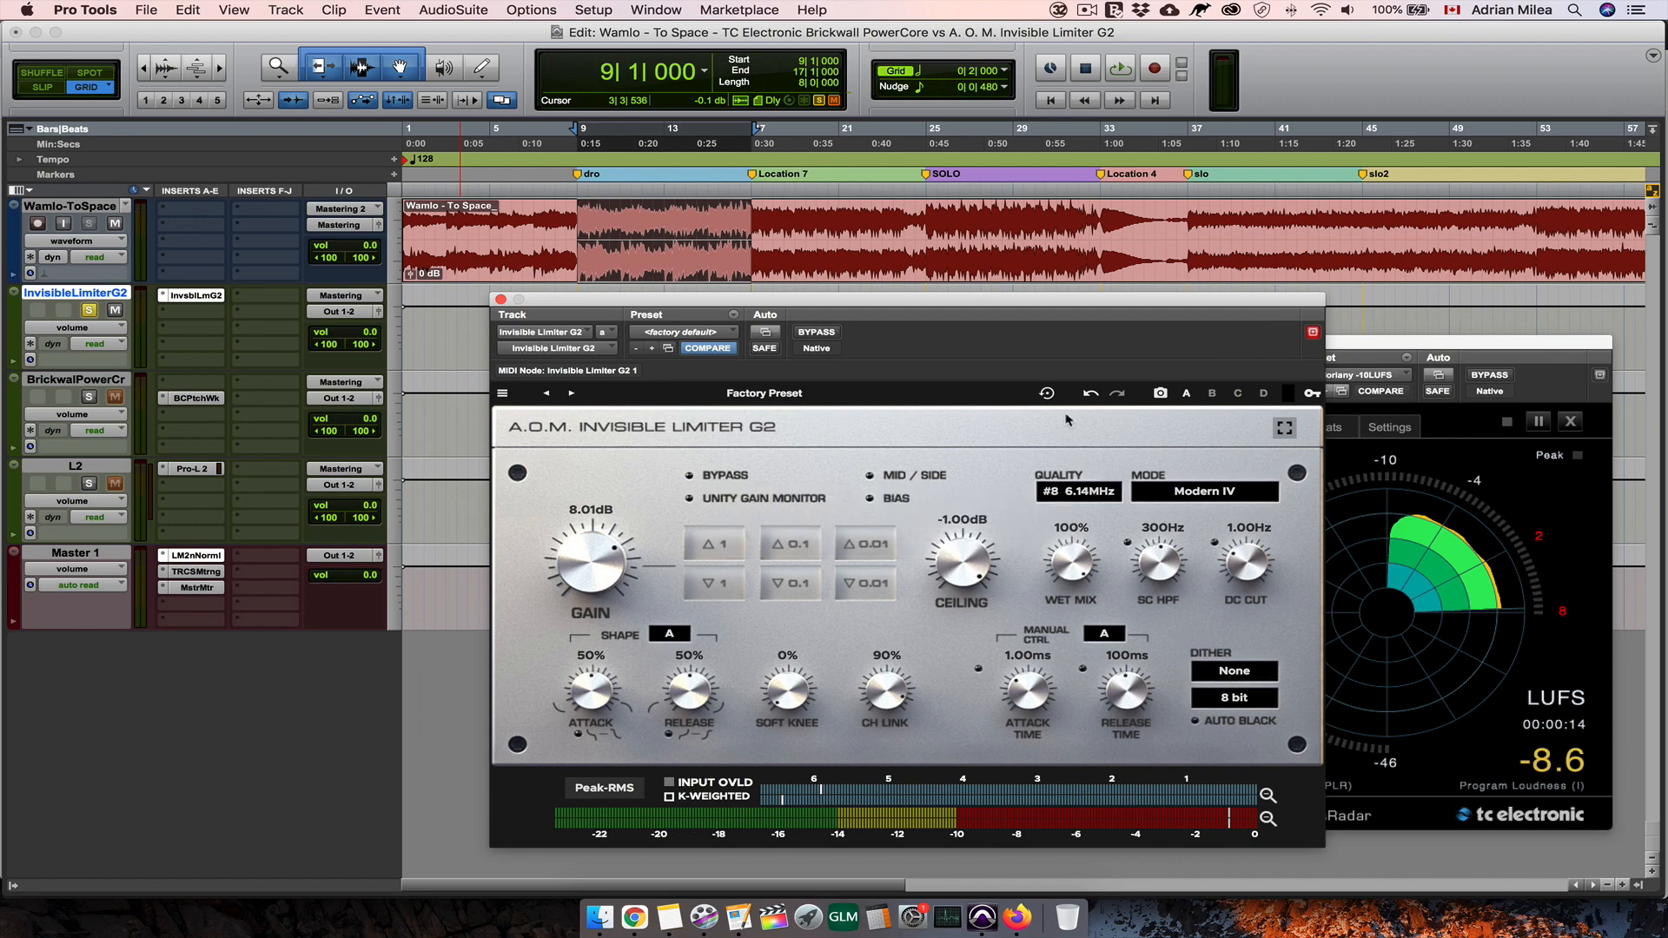
left_click(1077, 493)
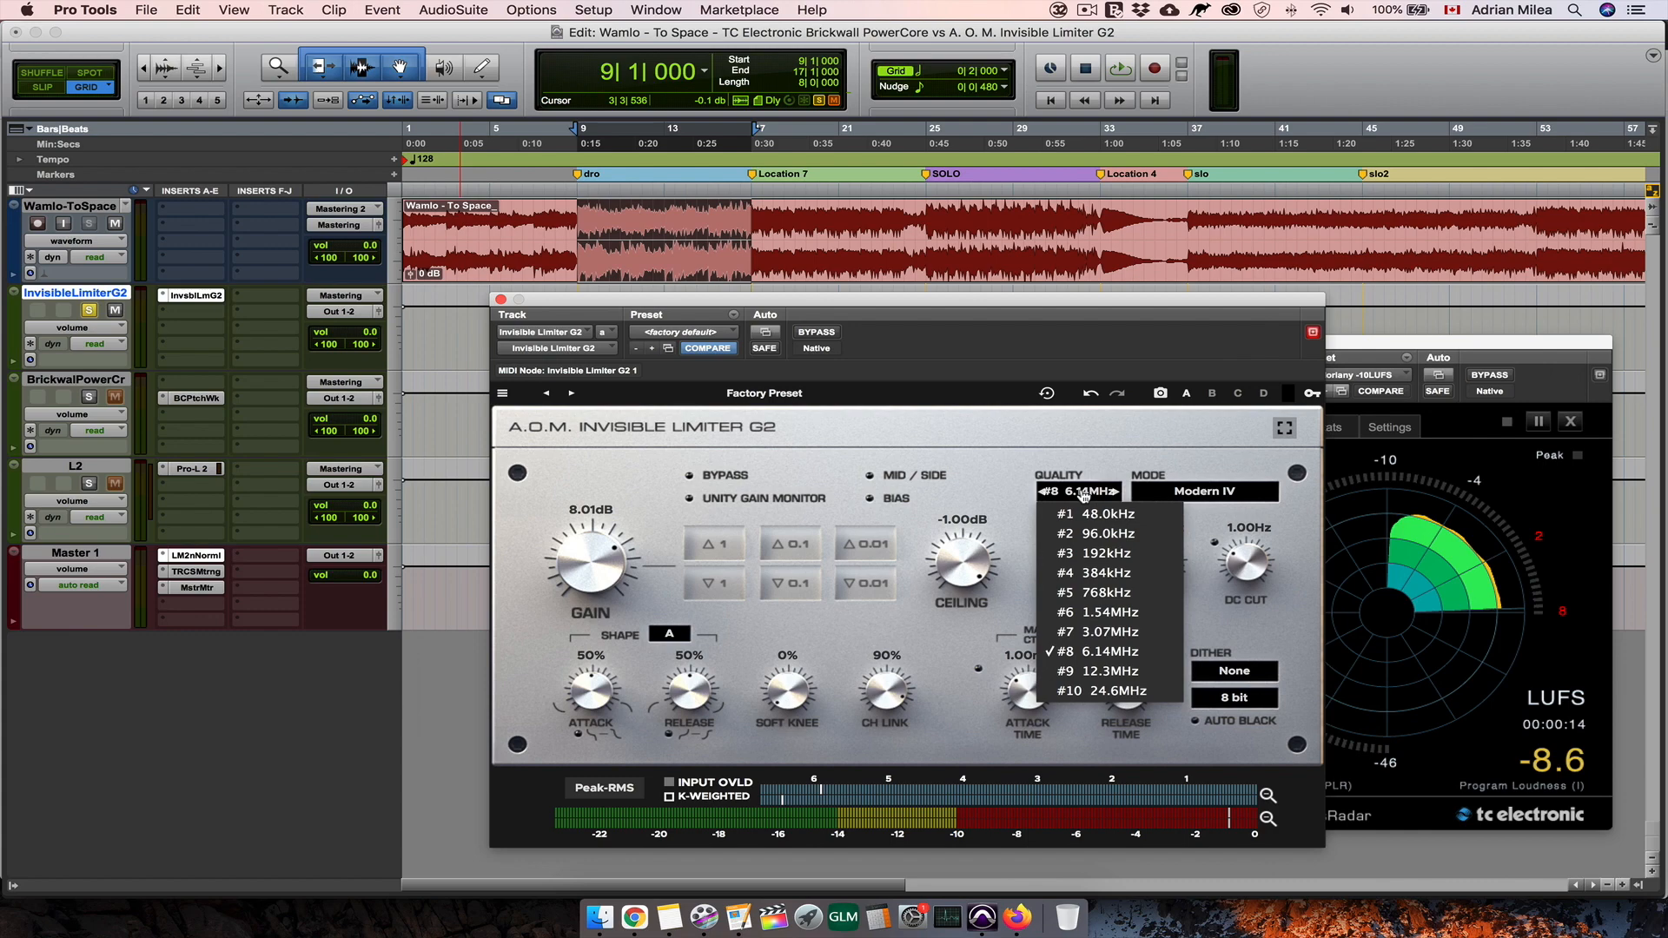
left_click(1071, 491)
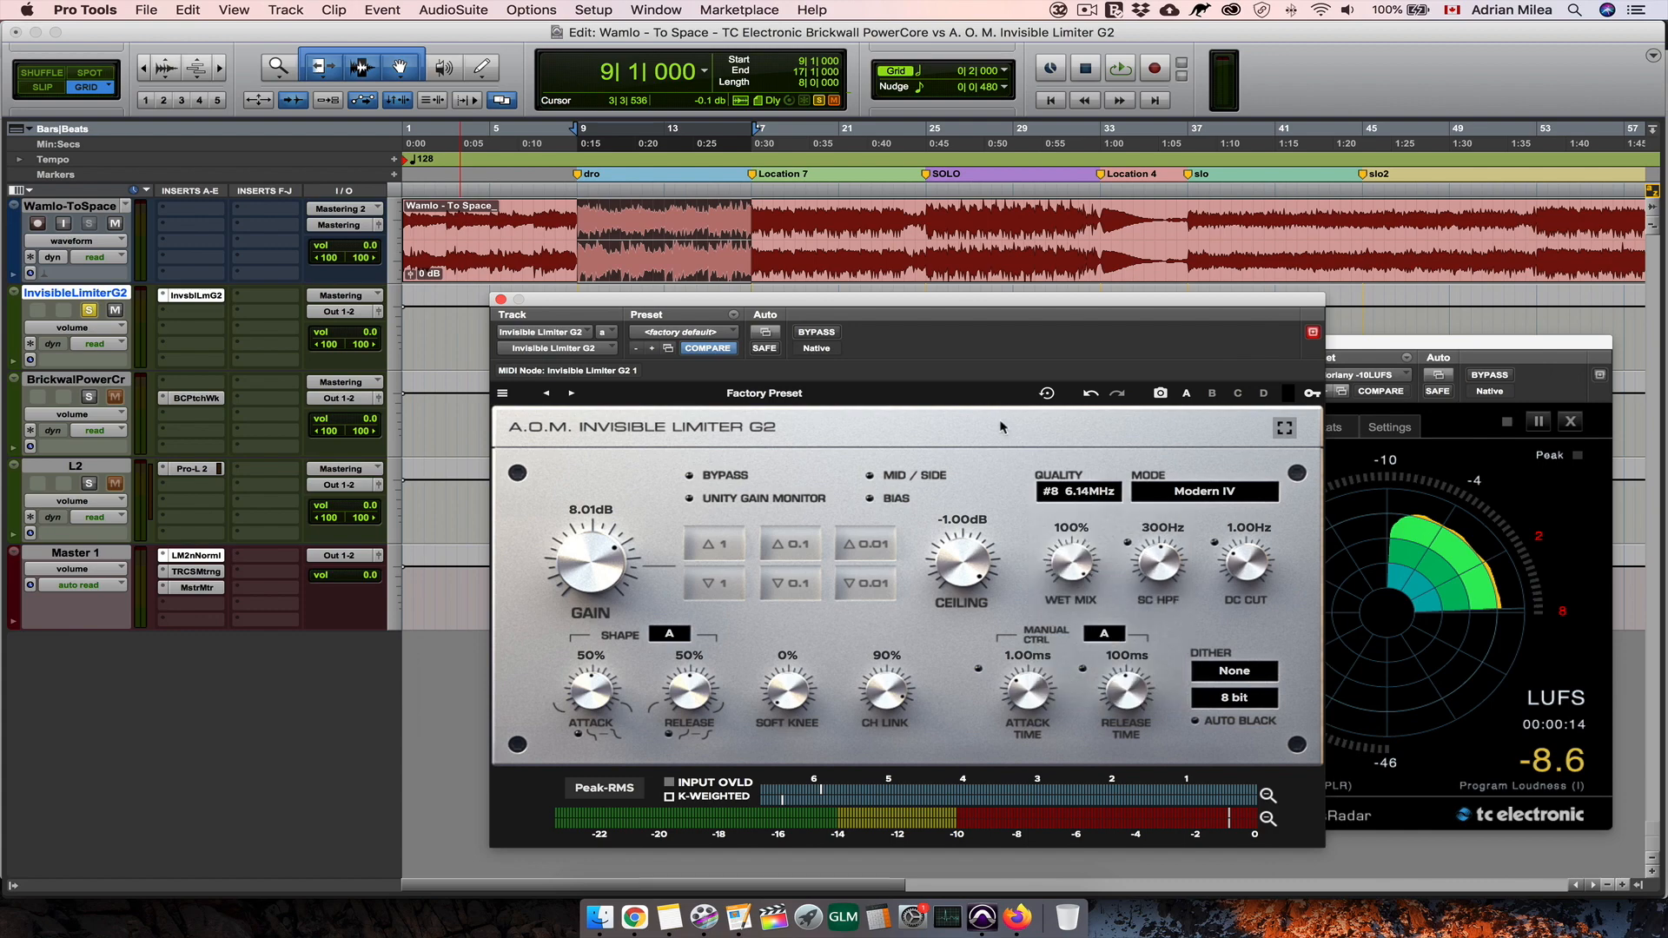
Step: Replay bars 9 to 17 with quality #8, switching solo between InvisibleLimiterG2 and BrickwalPowerCr to compare them, and stop playback
key("space")
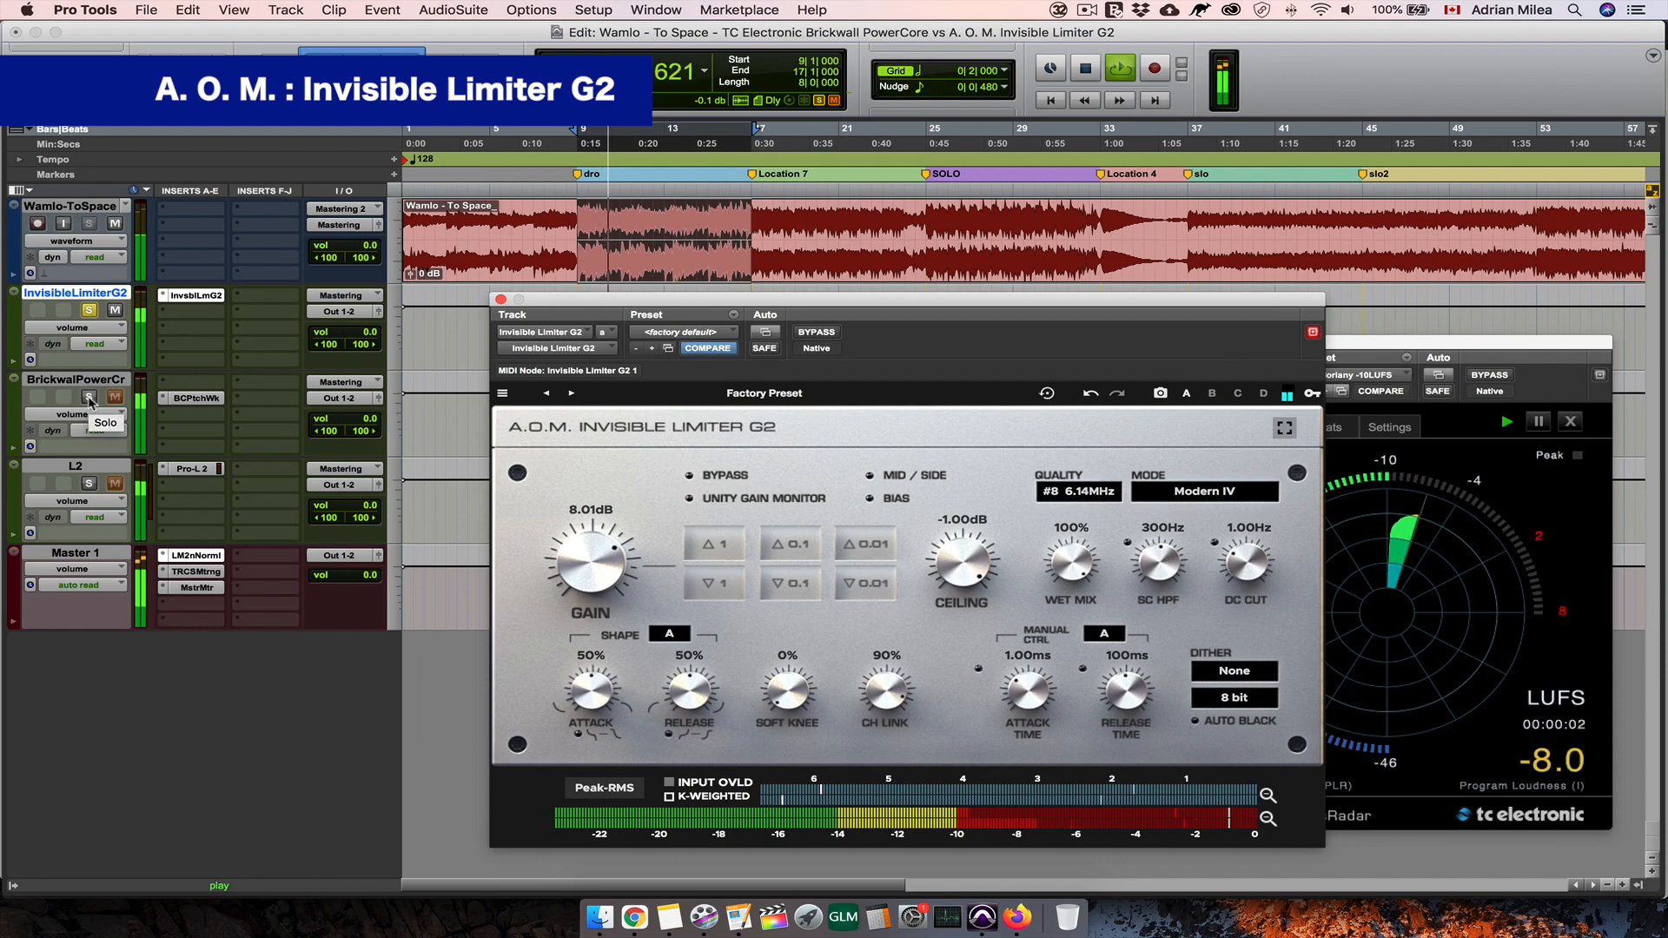
left_click(90, 397)
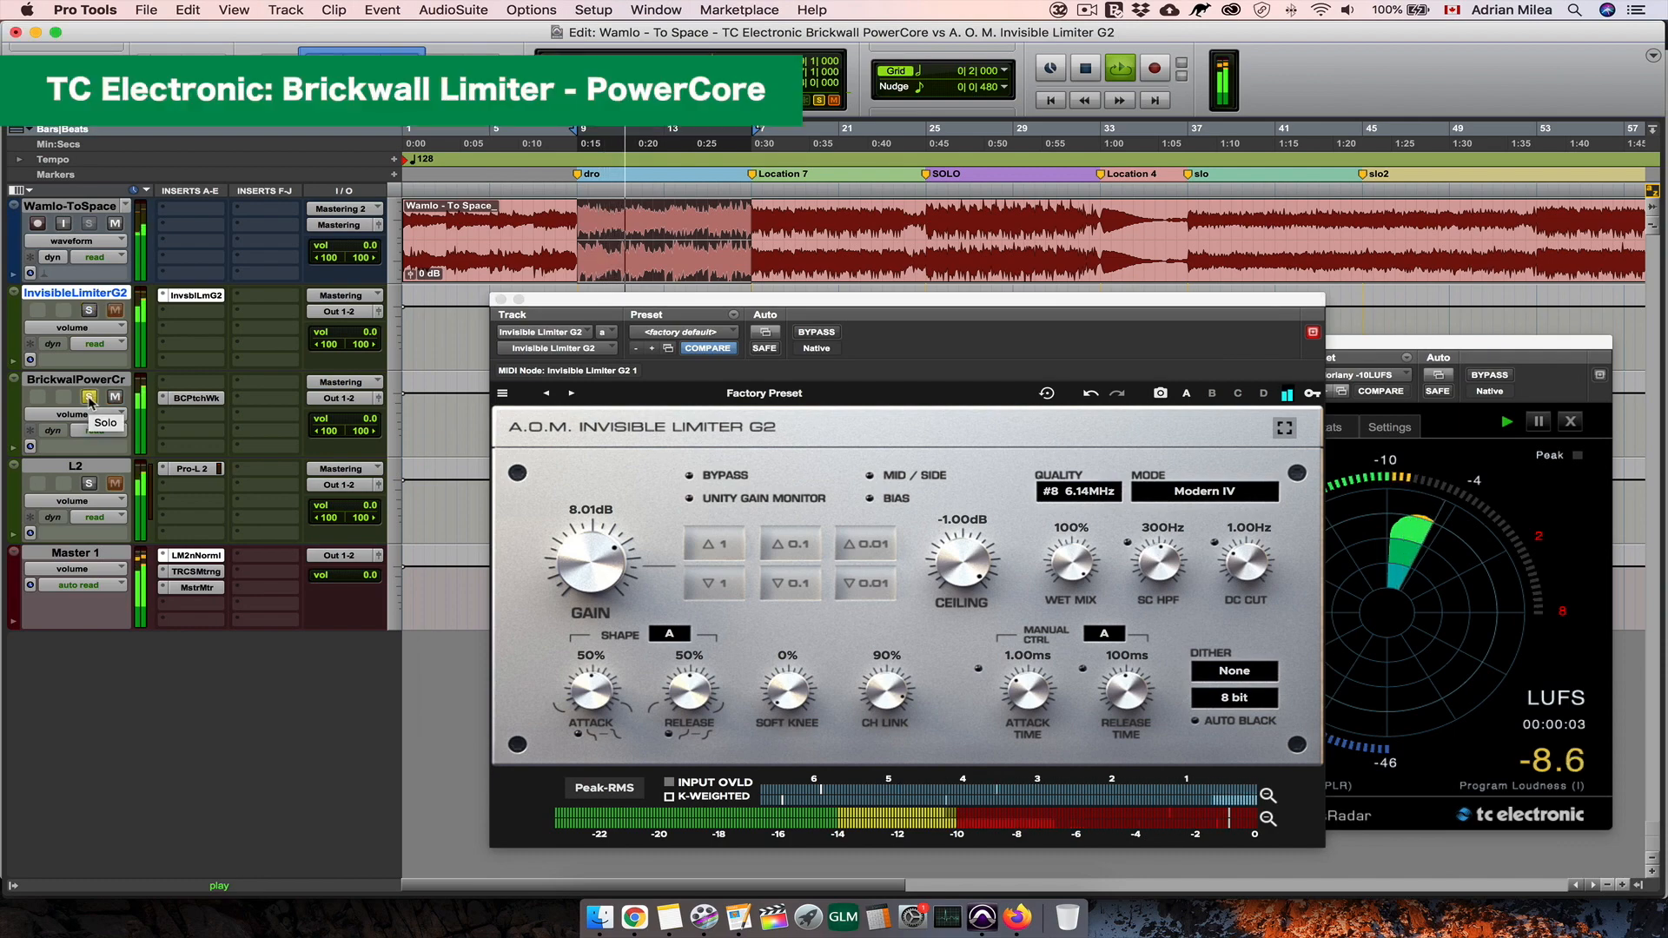
left_click(89, 310)
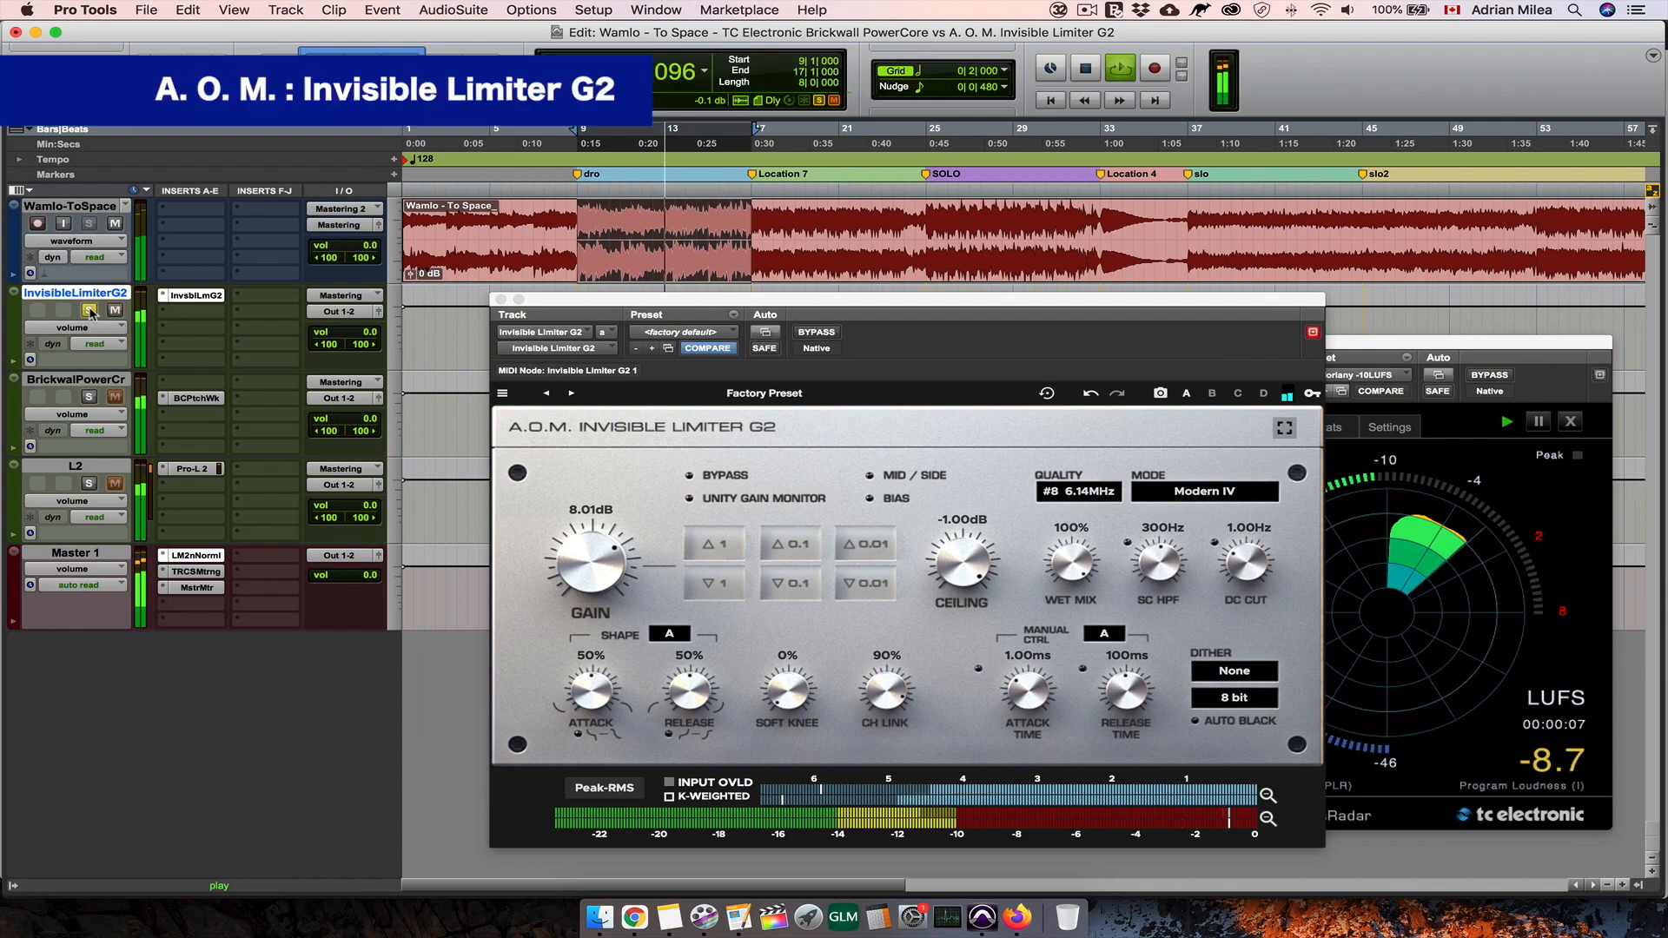
left_click(89, 396)
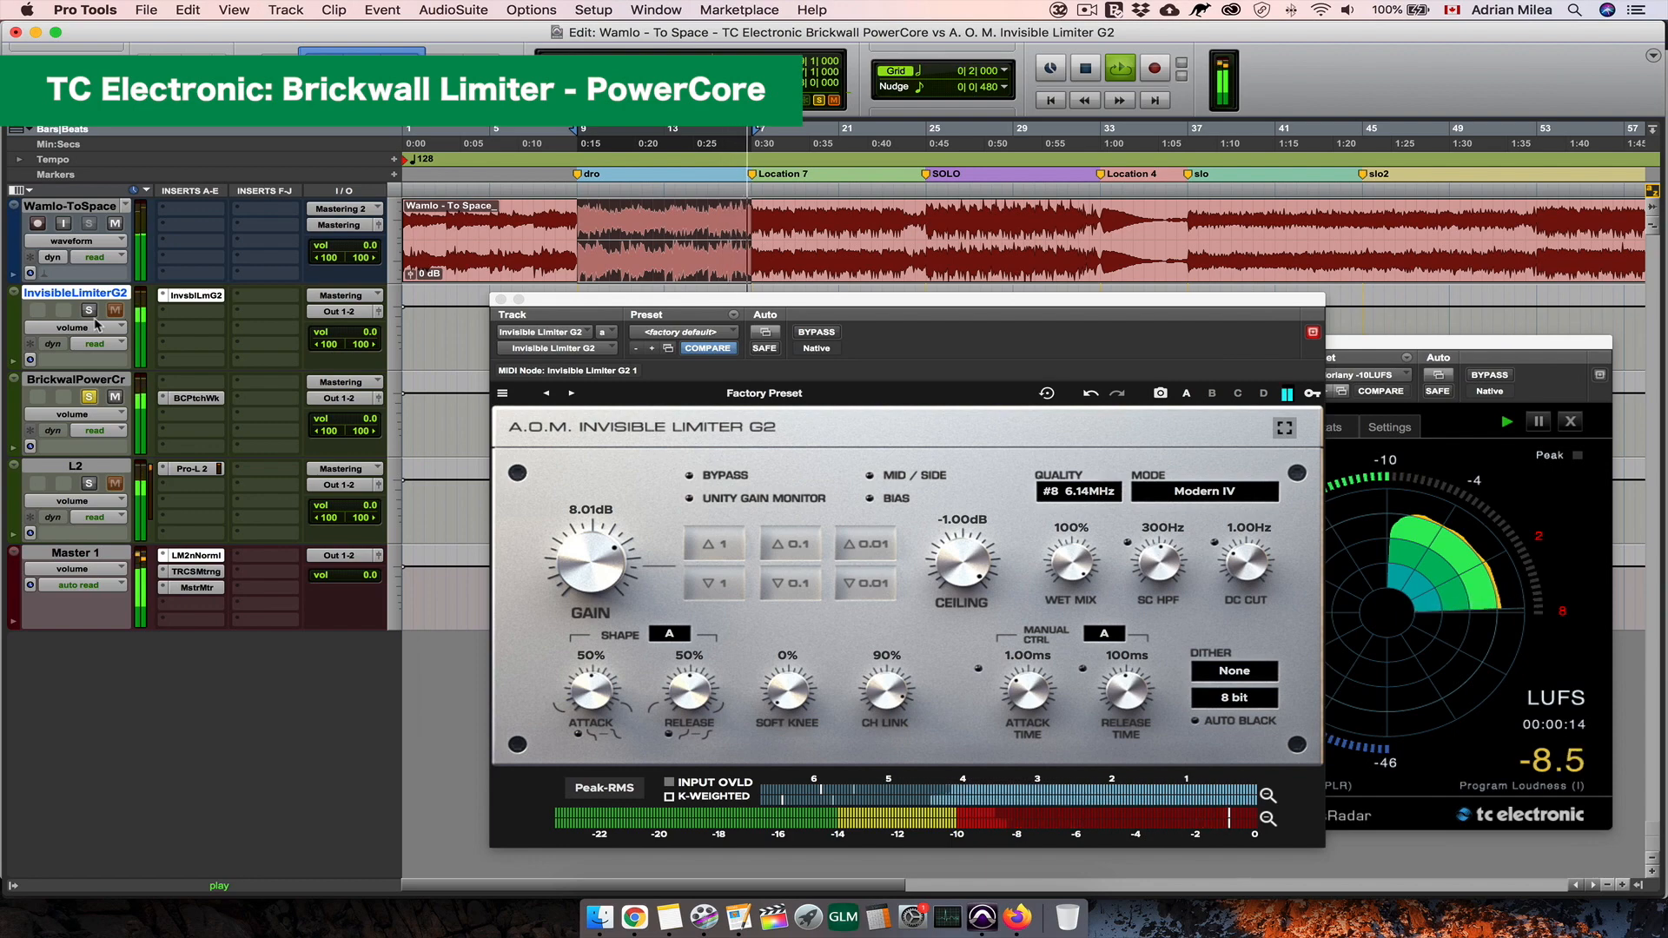
key("space")
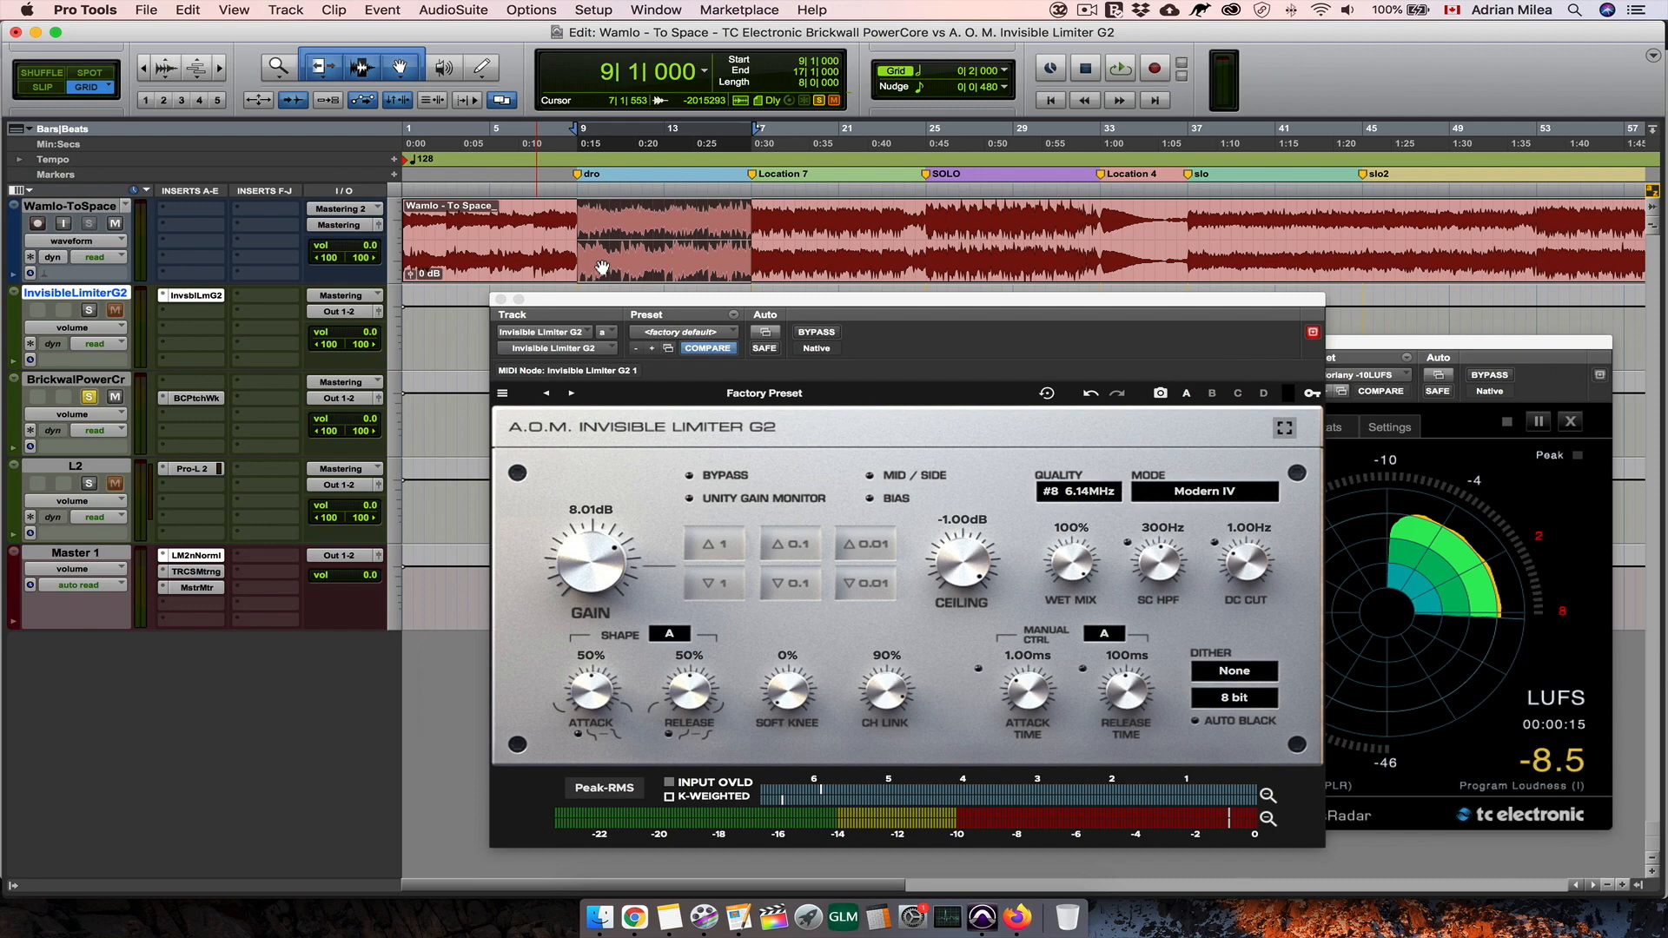
Step: Select bars 17 to 25 and play them, alternating solo between InvisibleLimiterG2 and BrickwalPowerCr to compare the limiters, and stop playback
left_click_drag(926, 221, 753, 230)
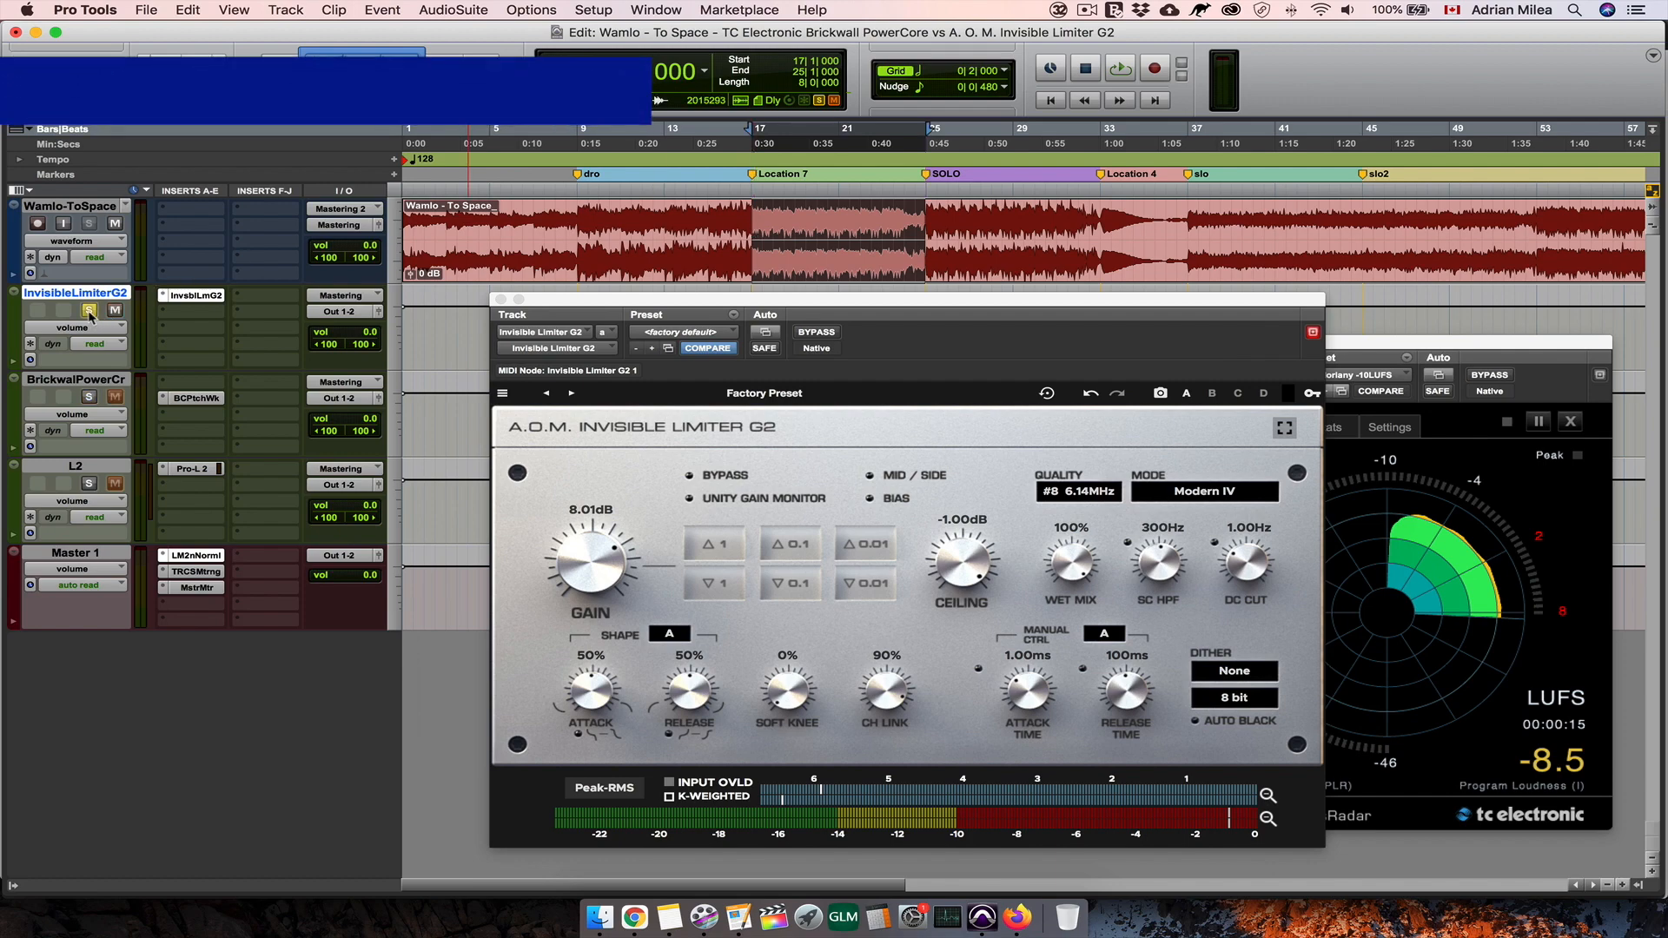
key("space")
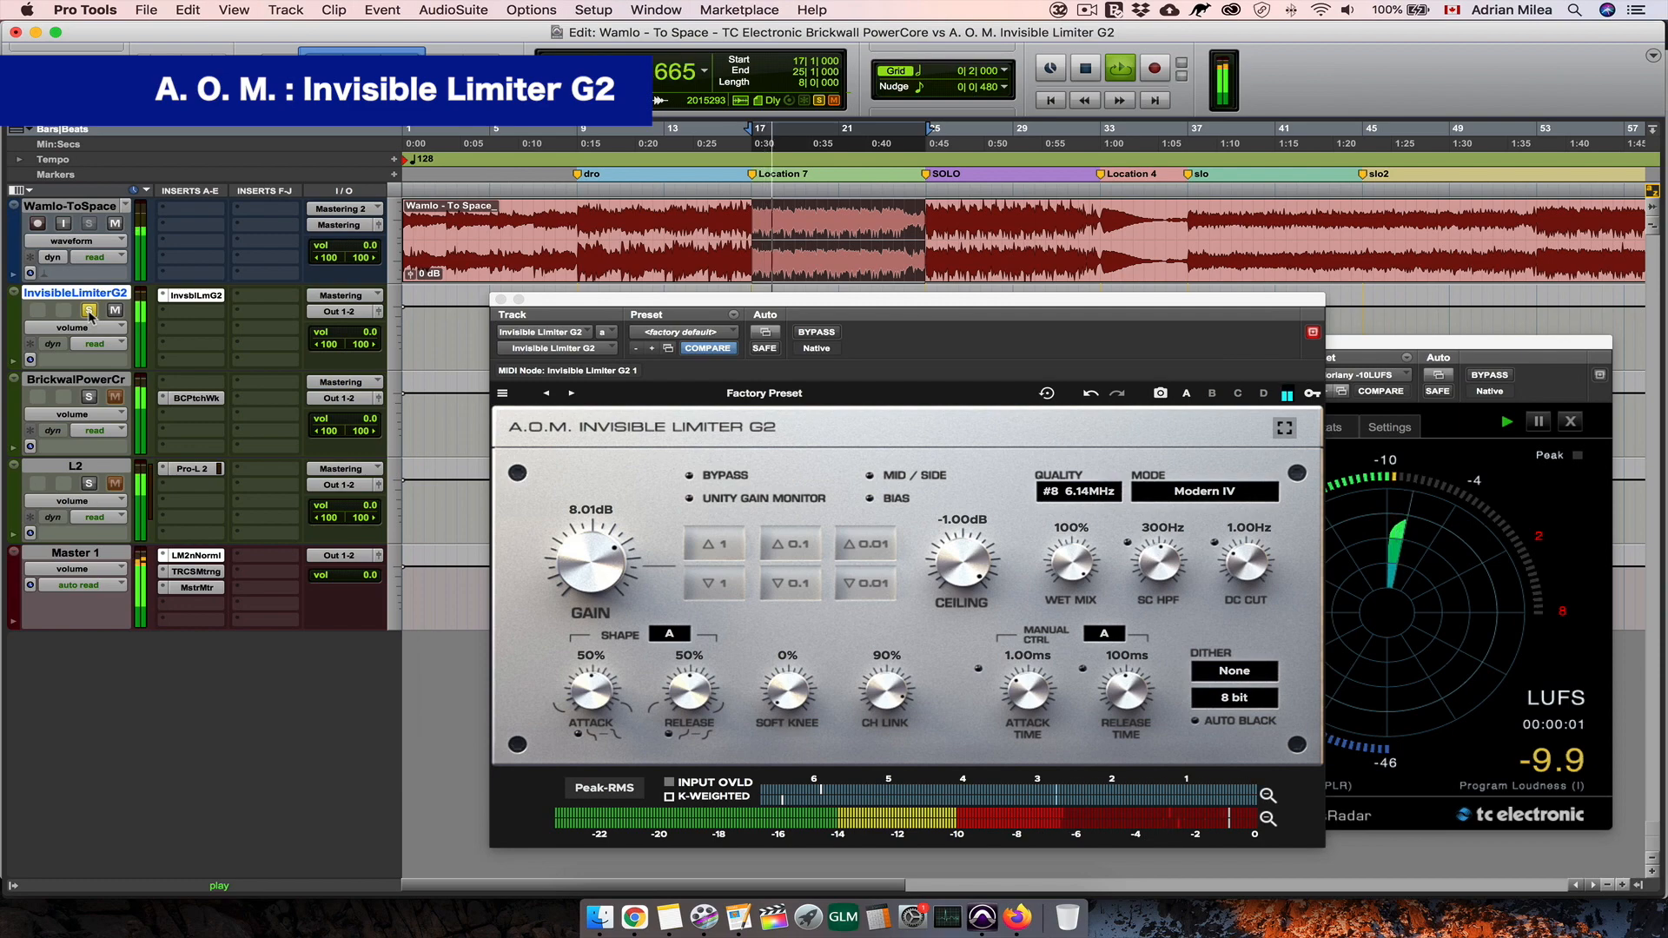
left_click(91, 398)
left_click(90, 311)
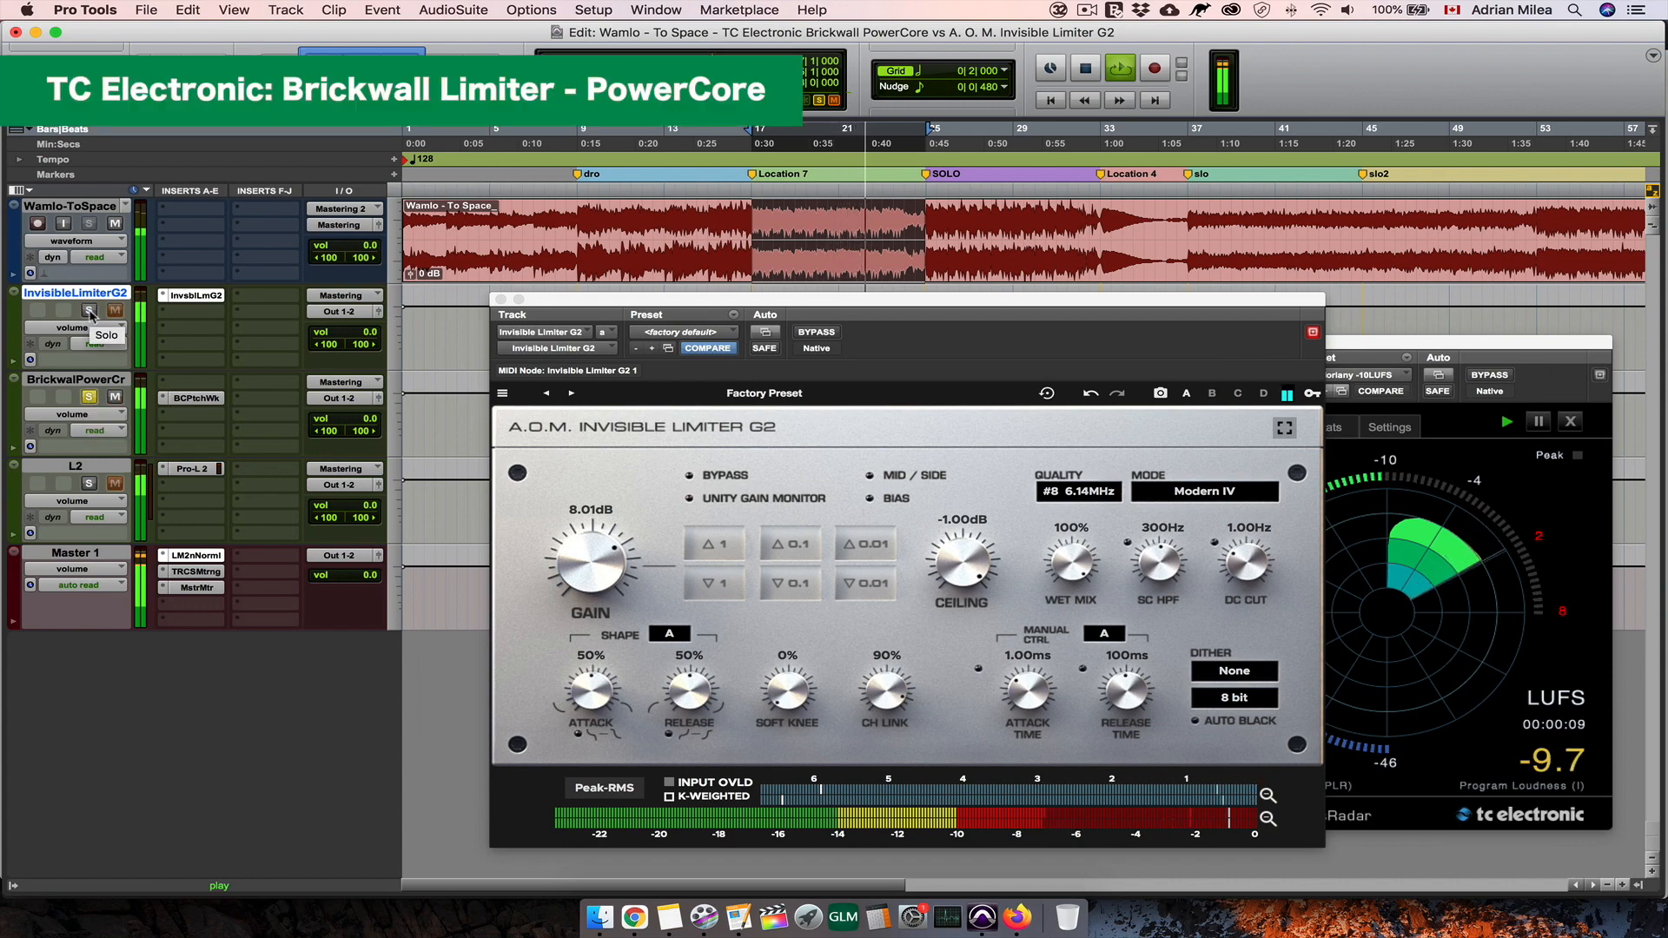
left_click(90, 310)
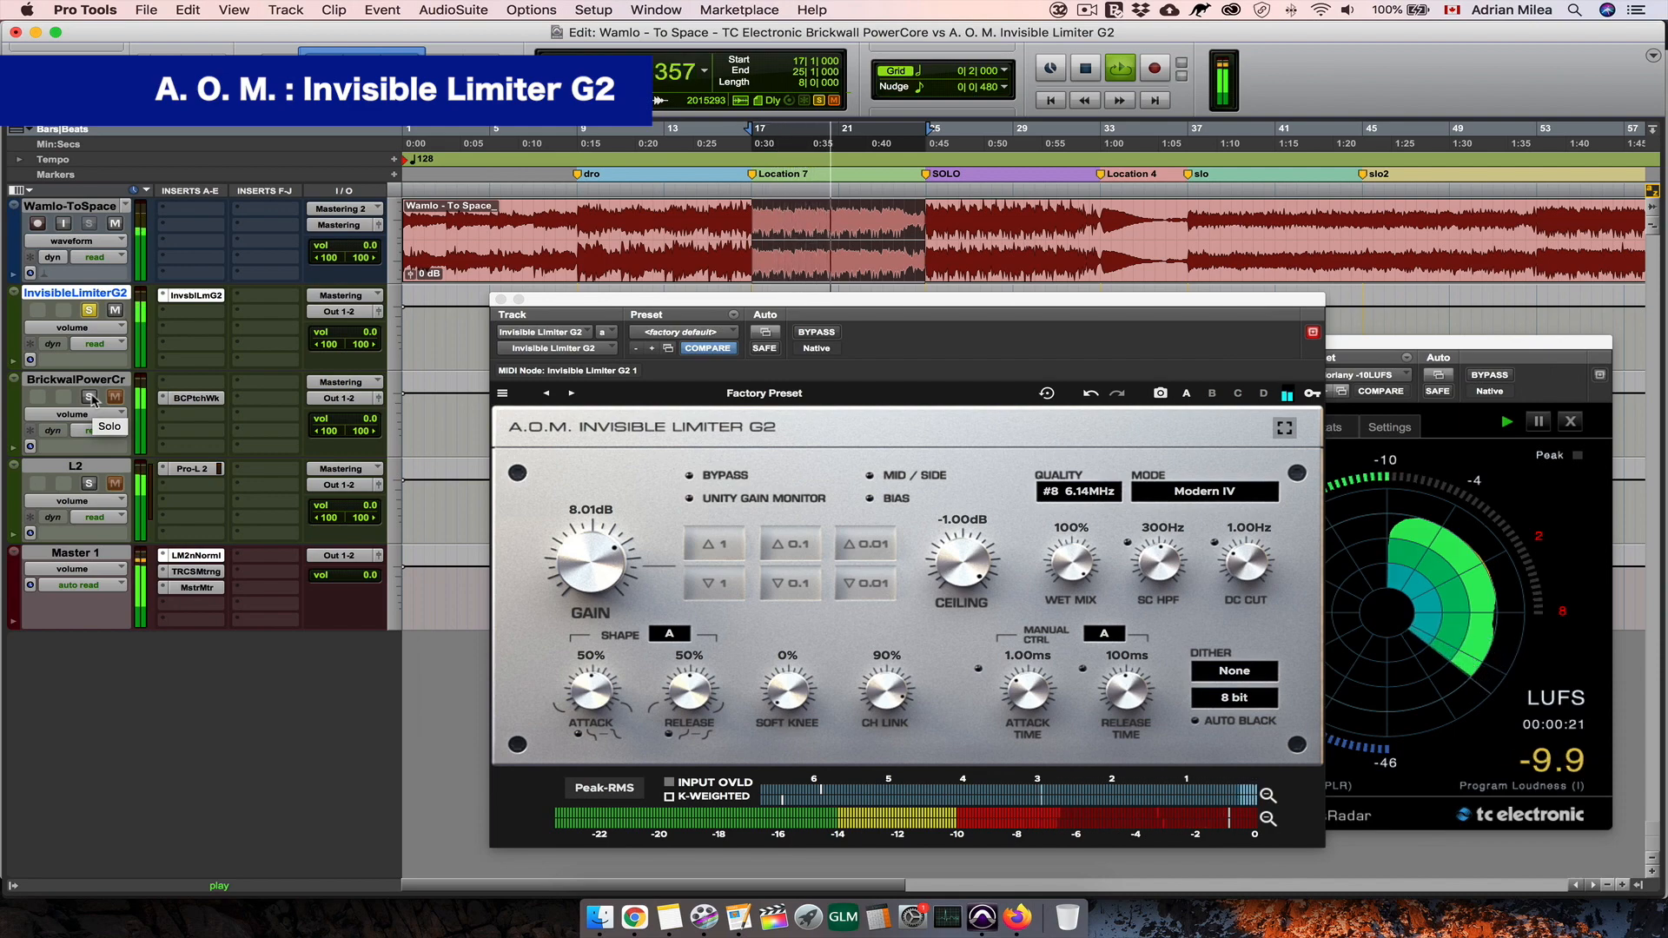
left_click(90, 397)
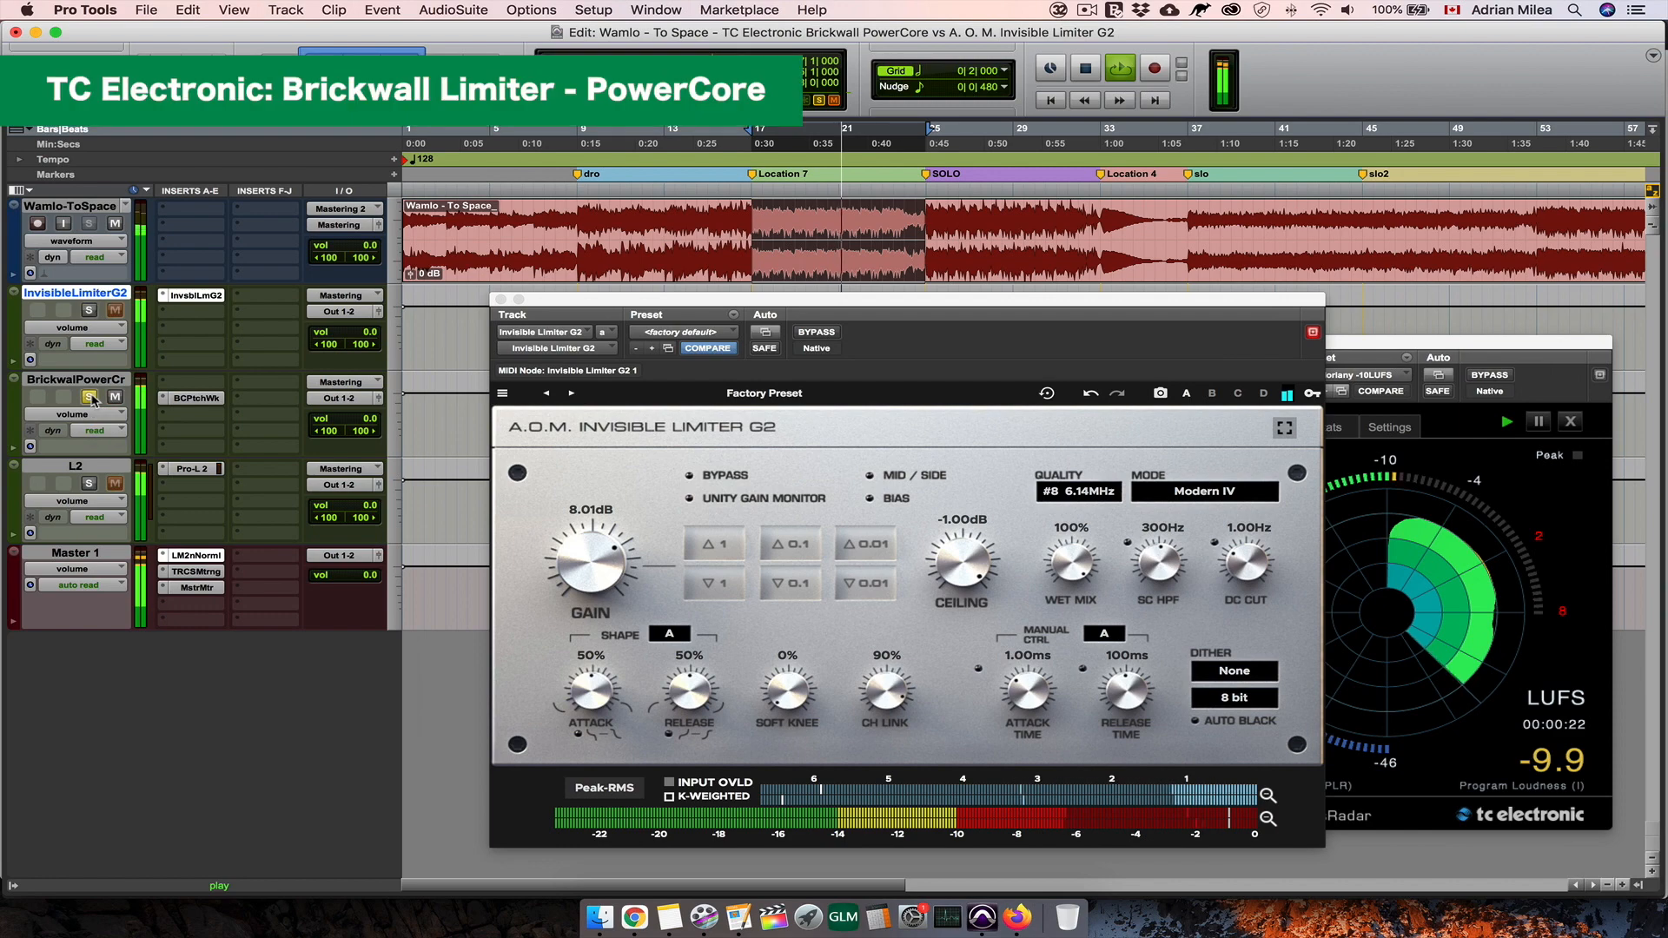
left_click(90, 311)
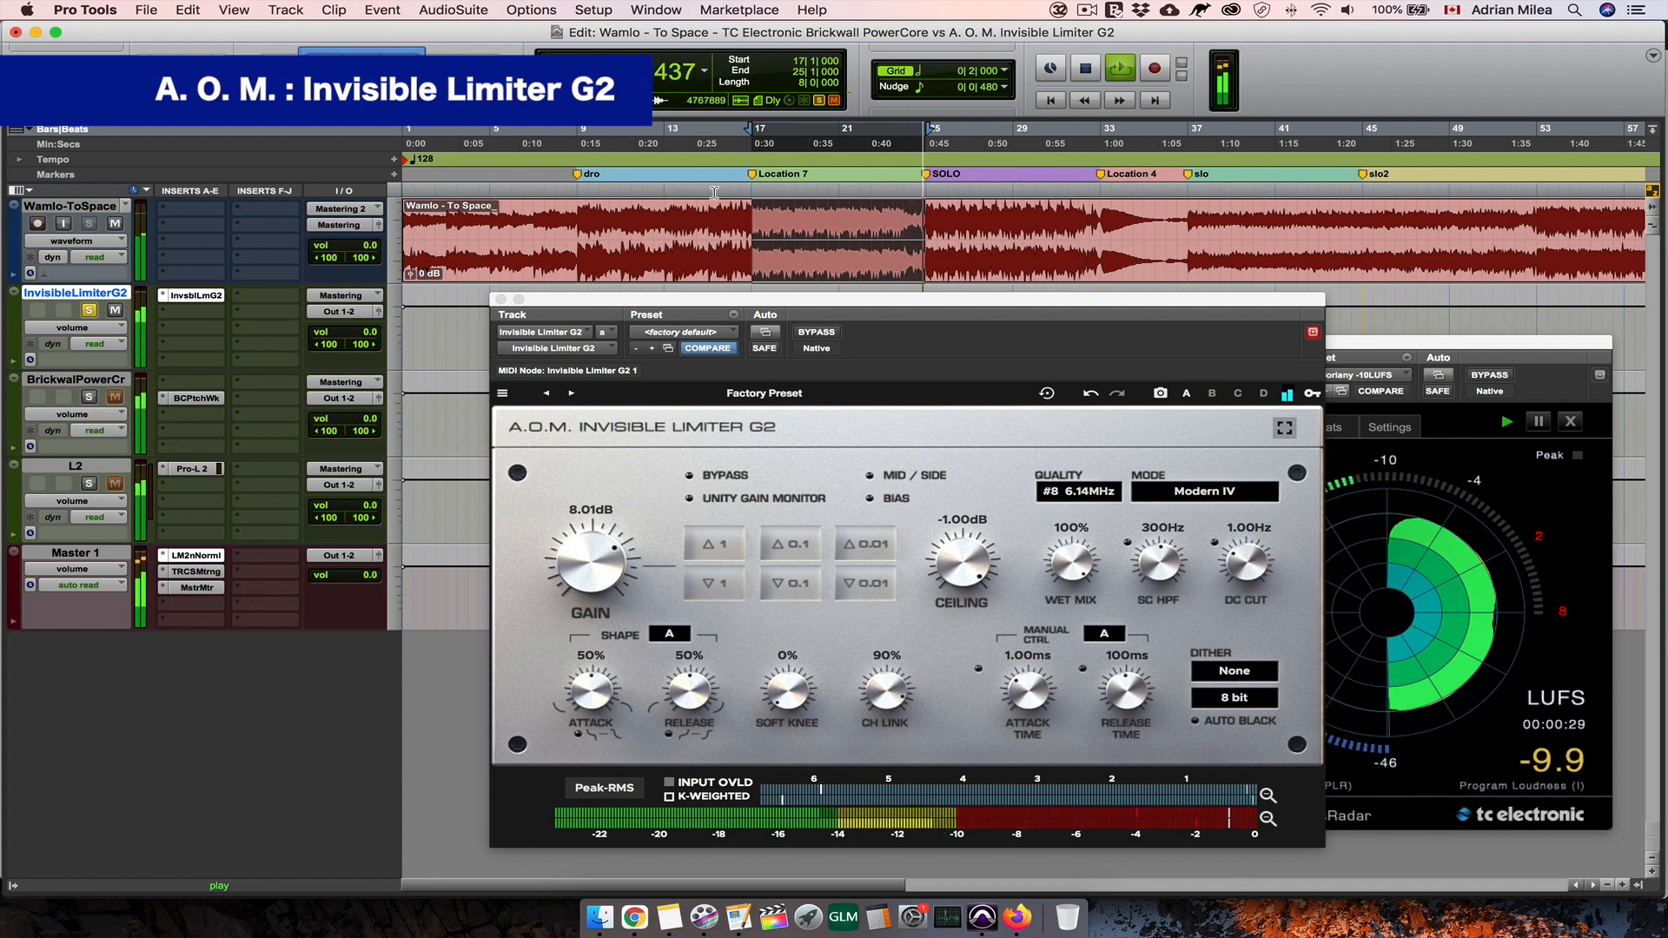
key("space")
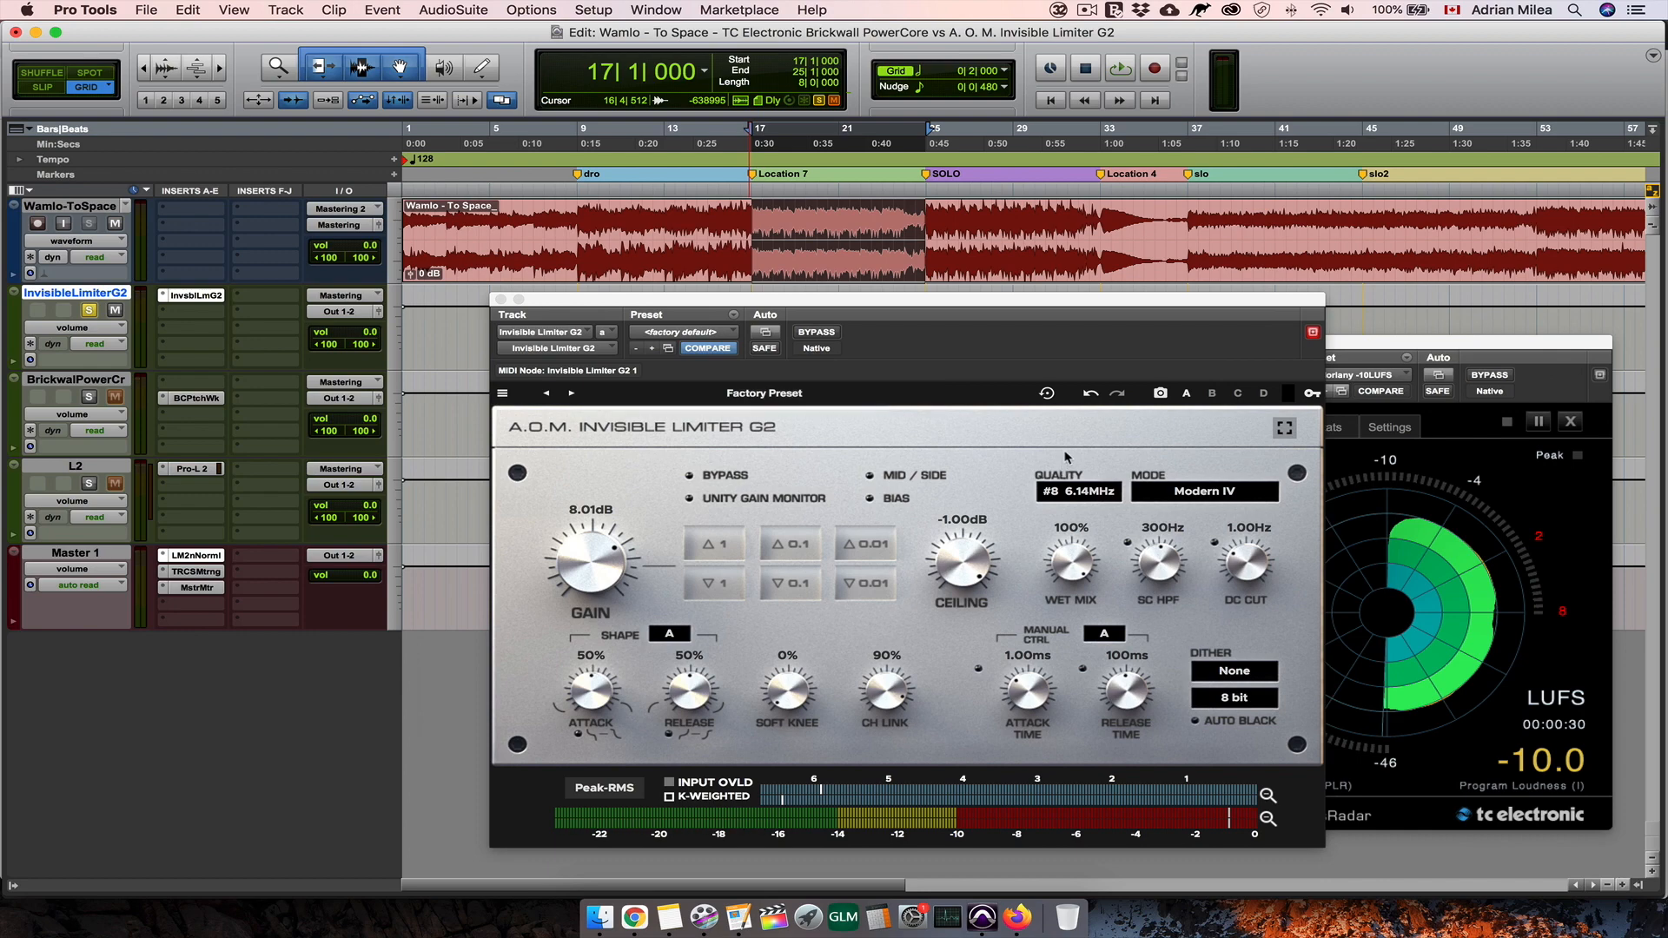
Step: Select bars 37 to 45 and play them, alternating solo between InvisibleLimiterG2 and BrickwalPowerCr to compare the limiters, and stop playback
left_click_drag(938, 306, 942, 303)
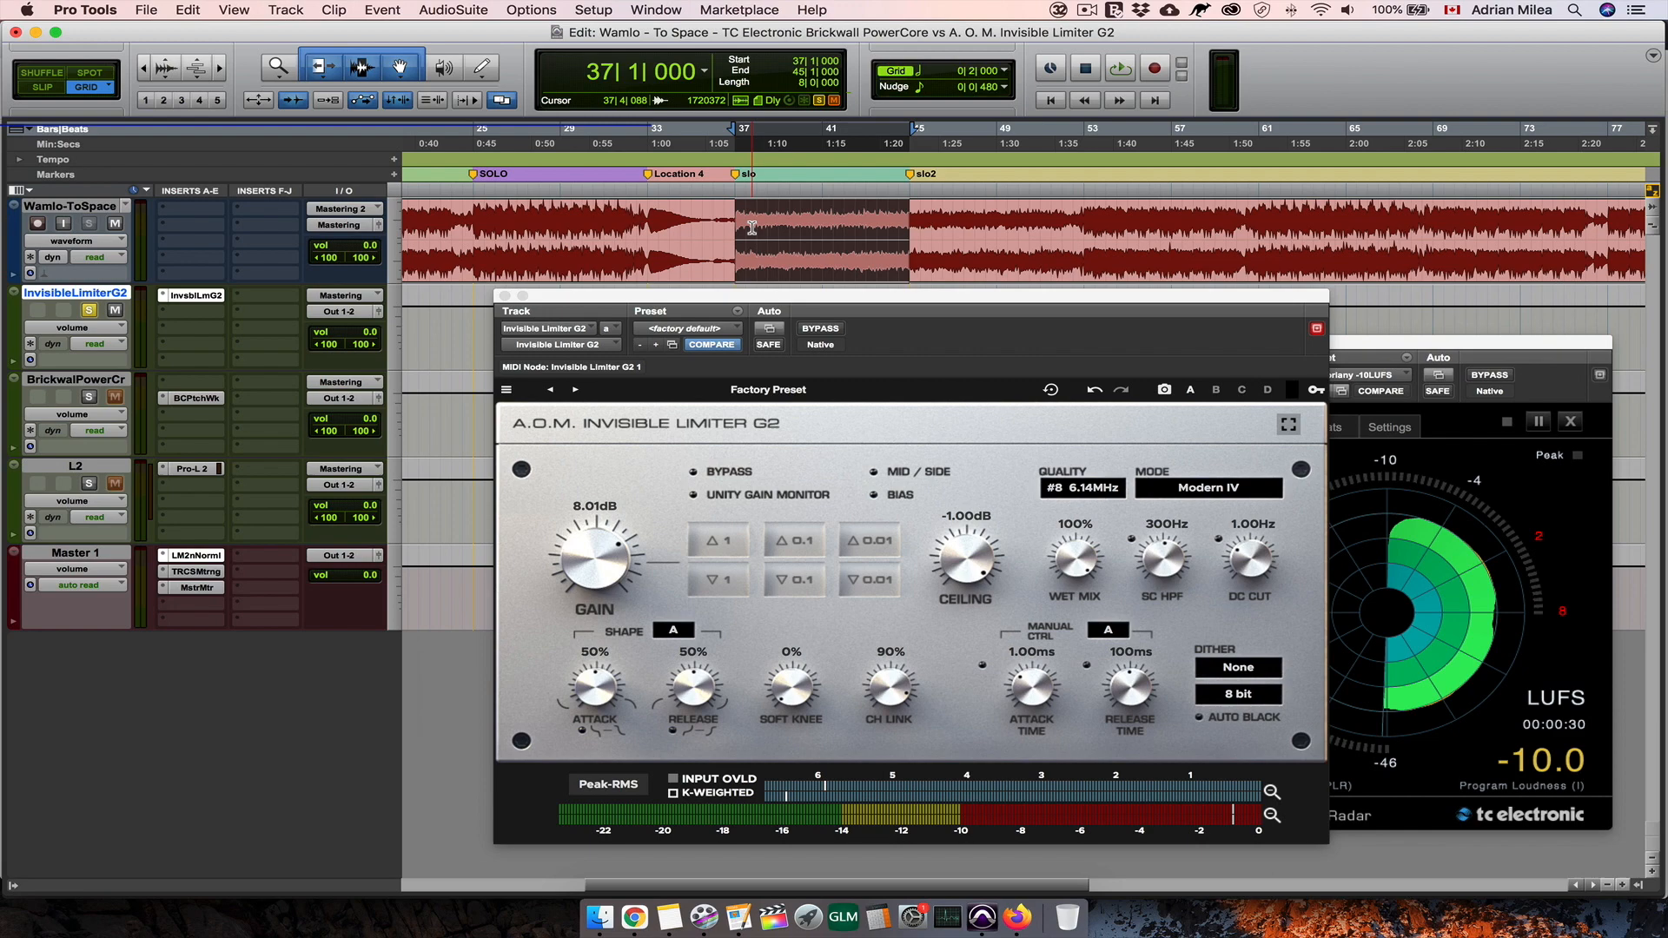
key("space")
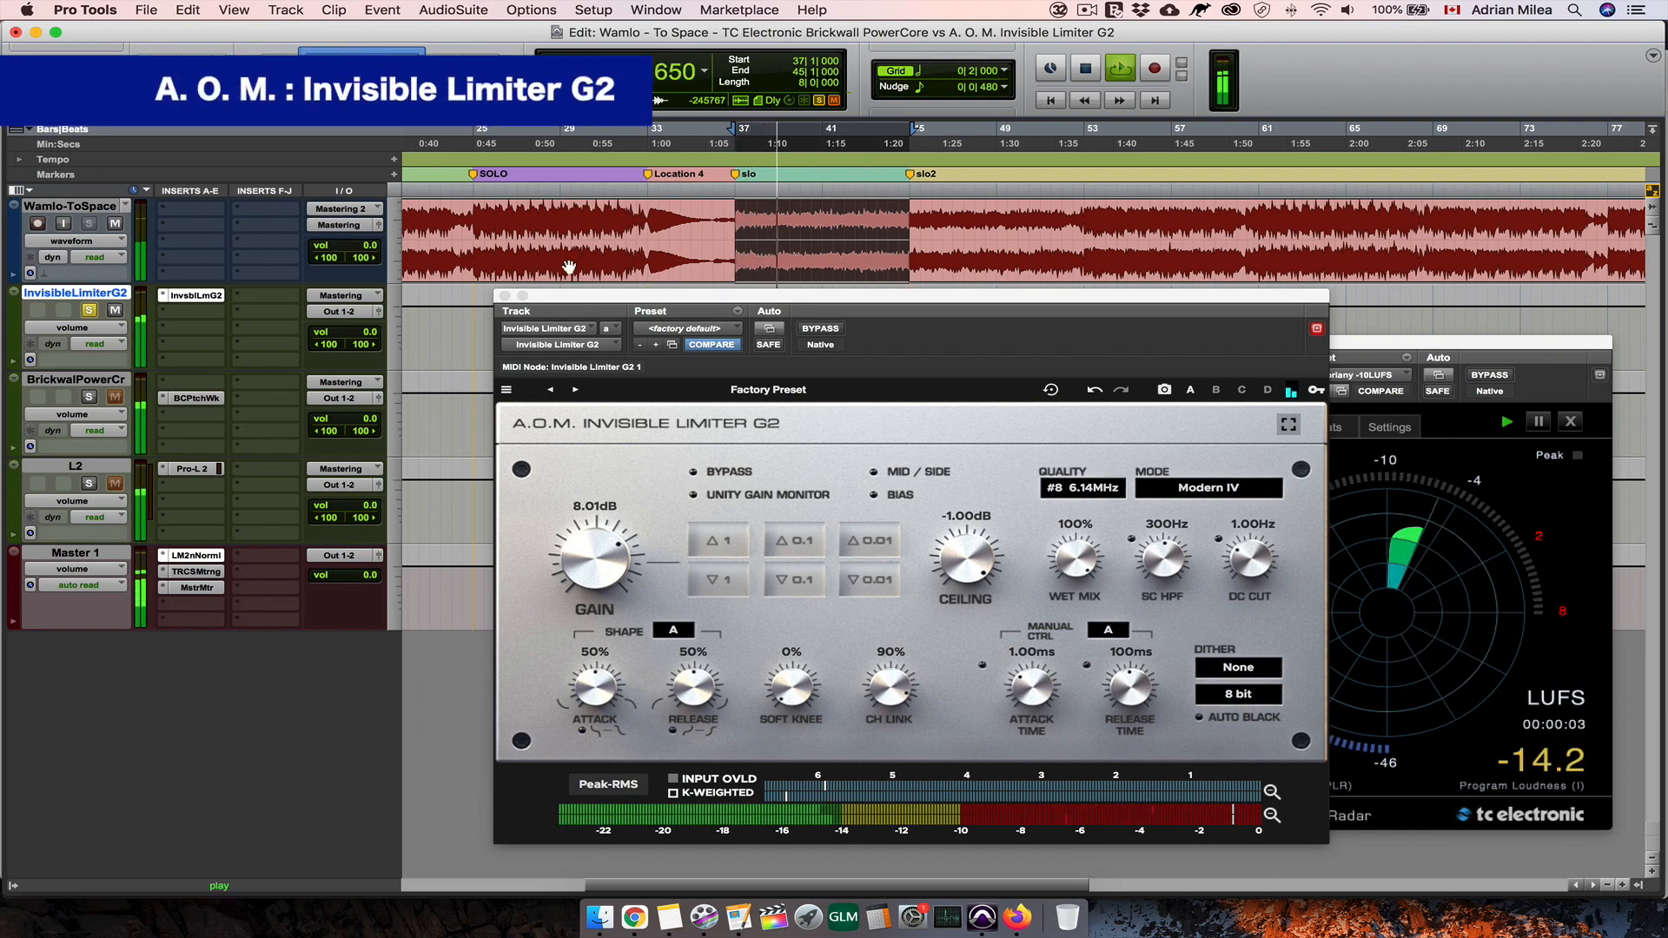
left_click(89, 397, "super")
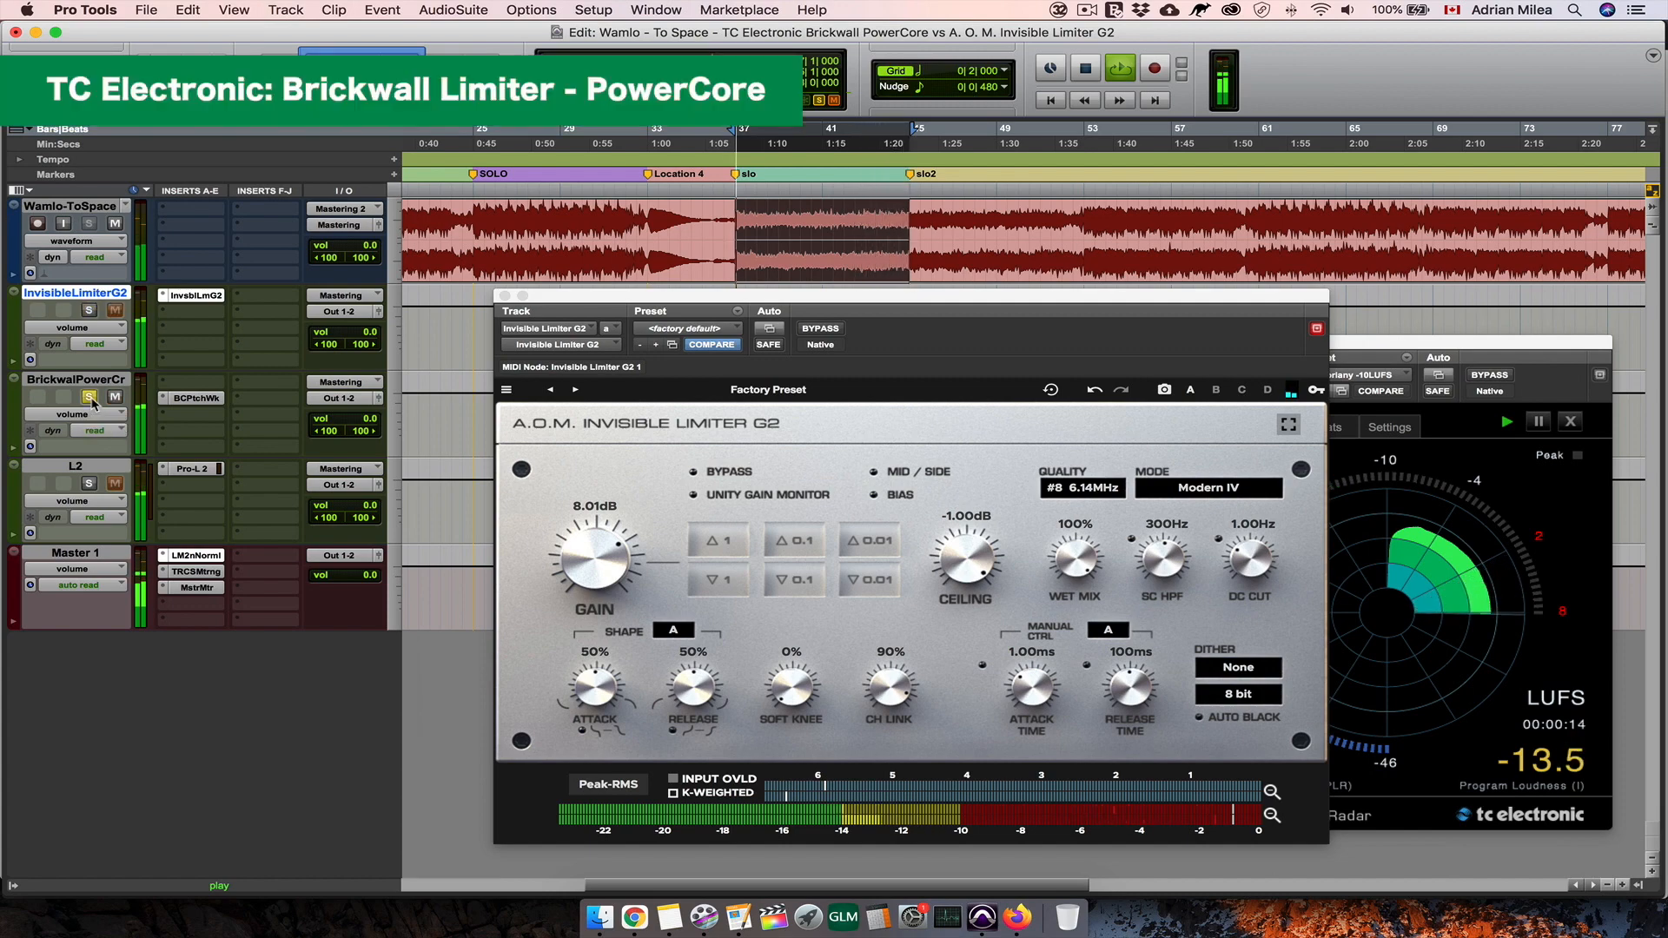
left_click(89, 311, "super")
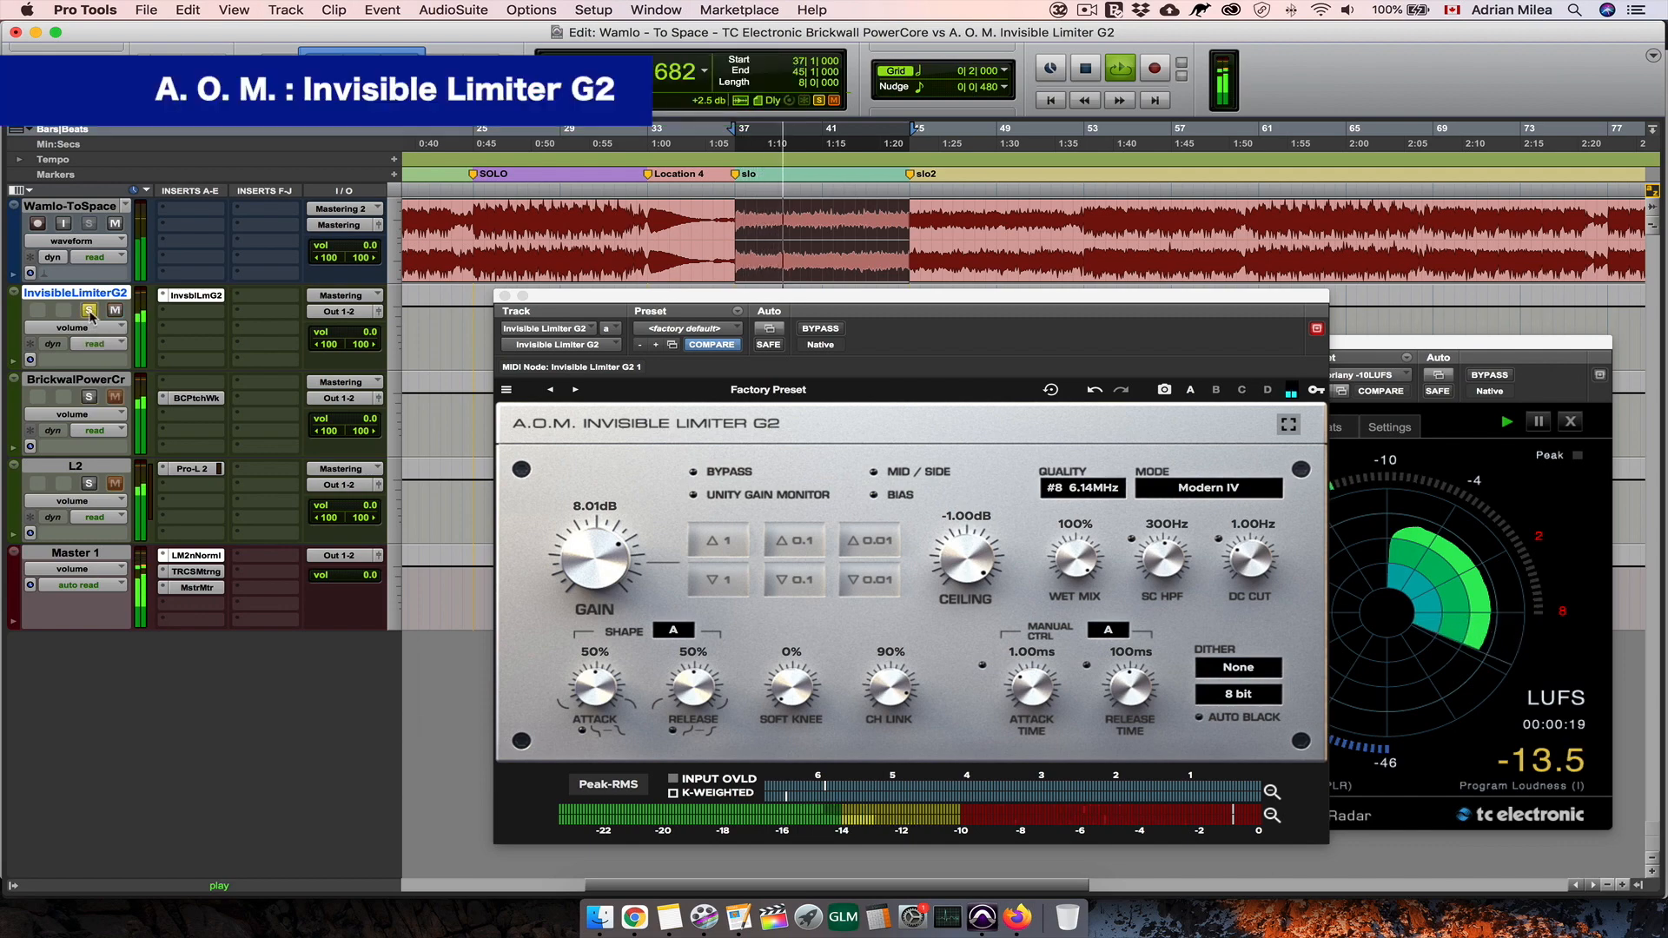
left_click(90, 398, "super")
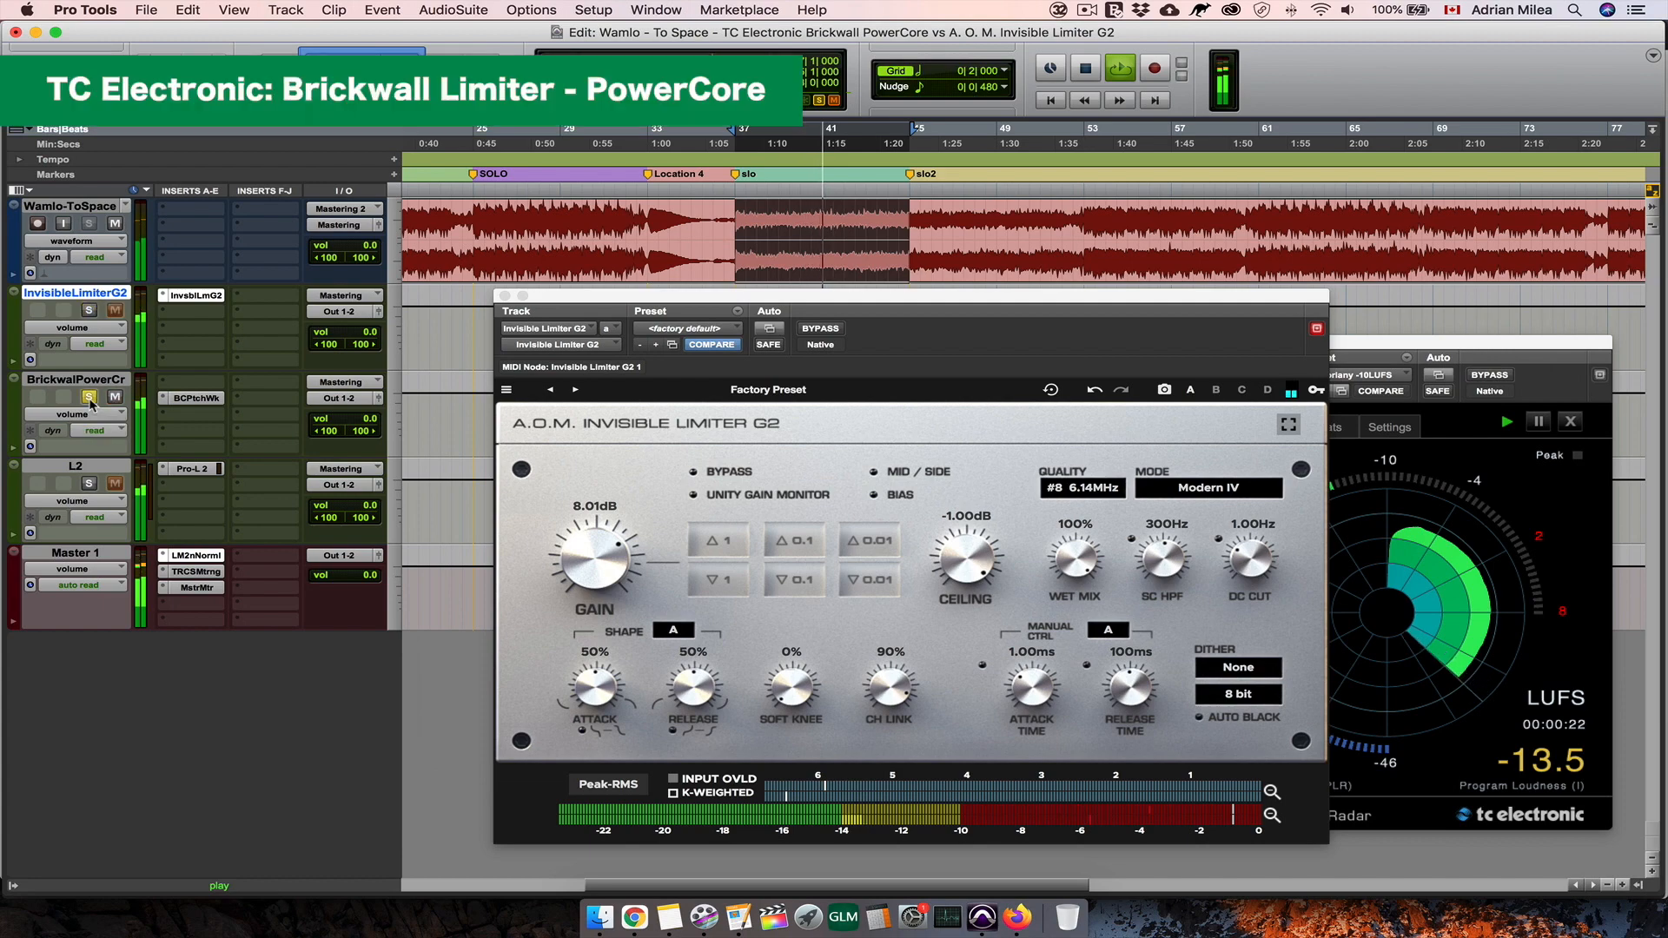
left_click(90, 311, "super")
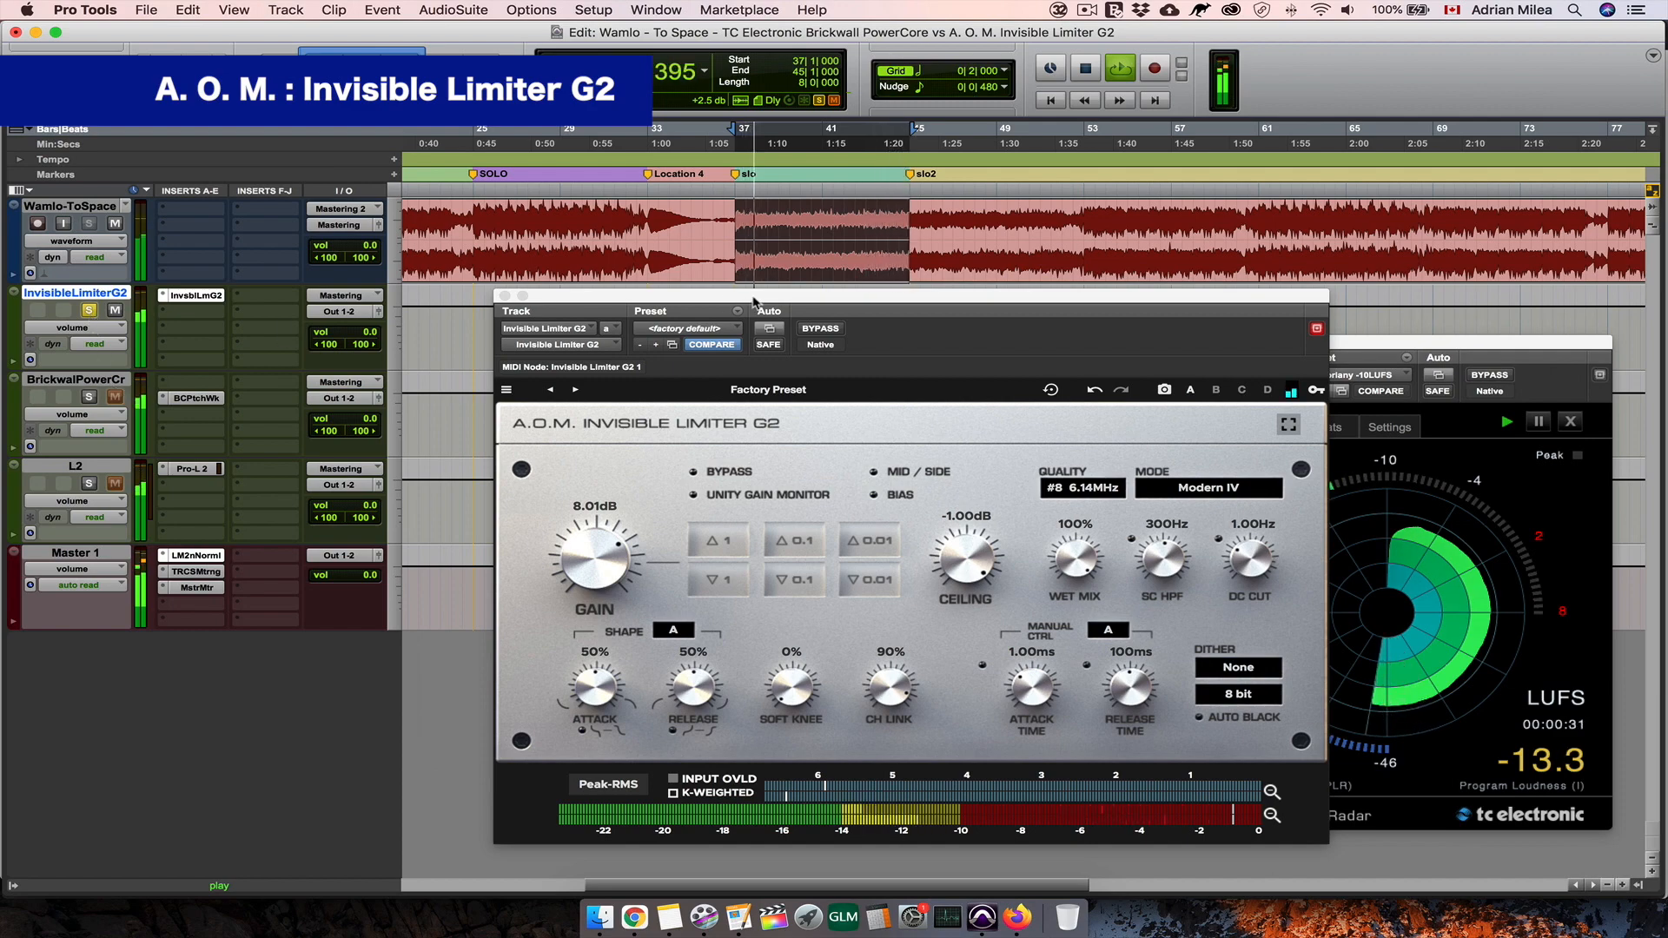
left_click(89, 398)
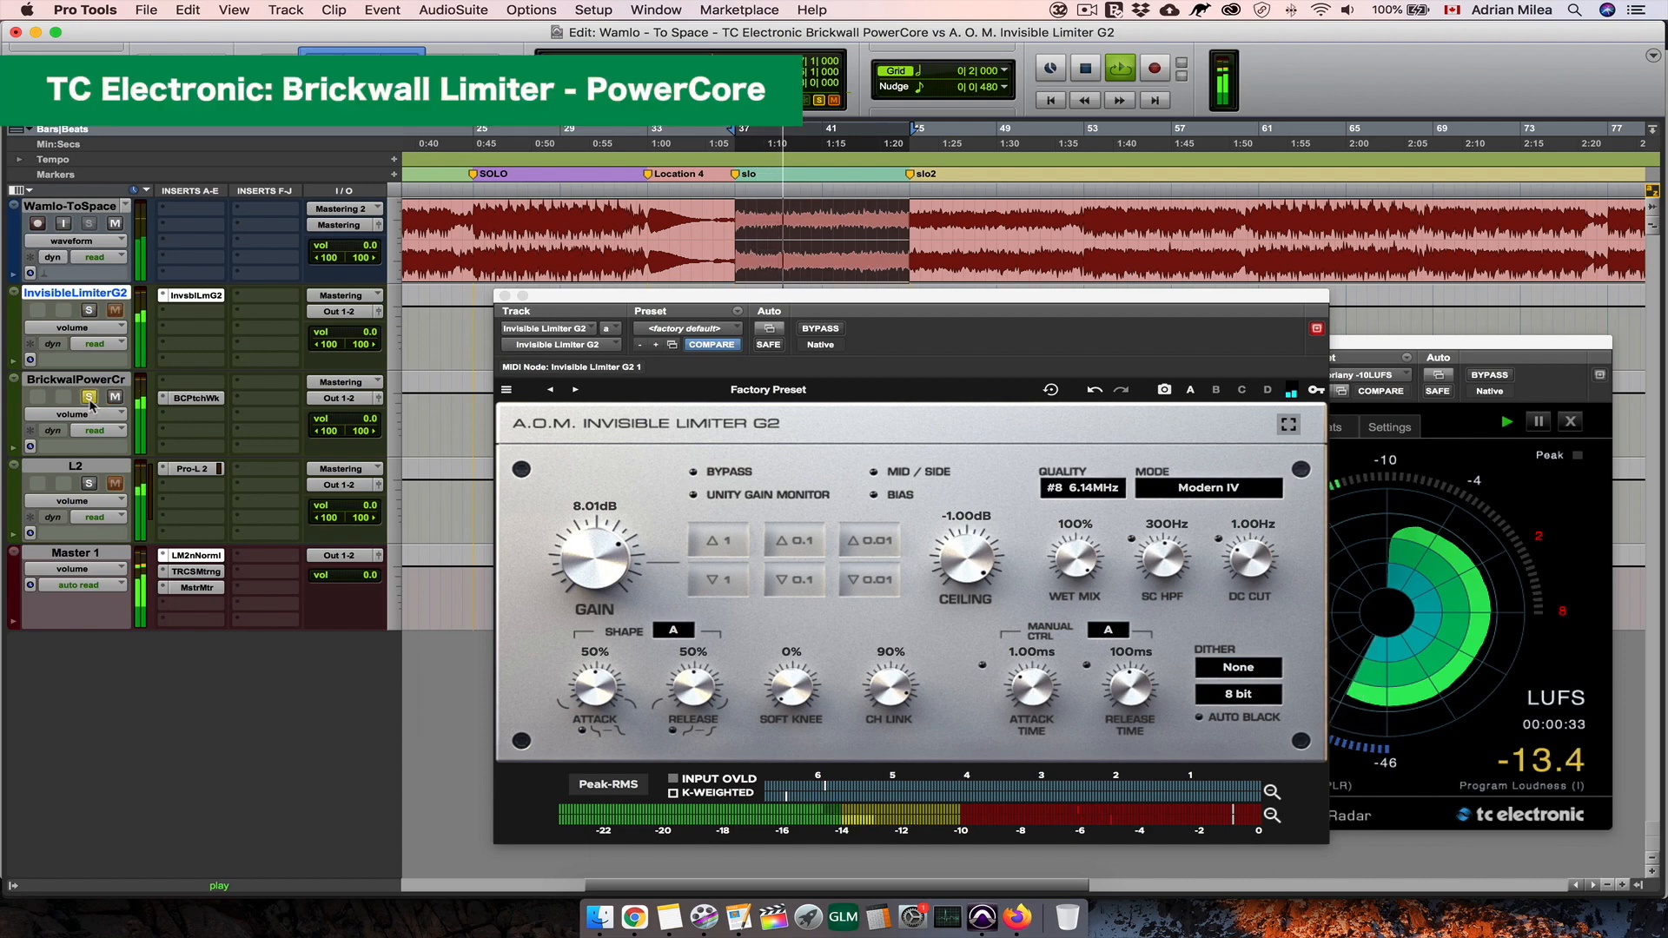
left_click(90, 310)
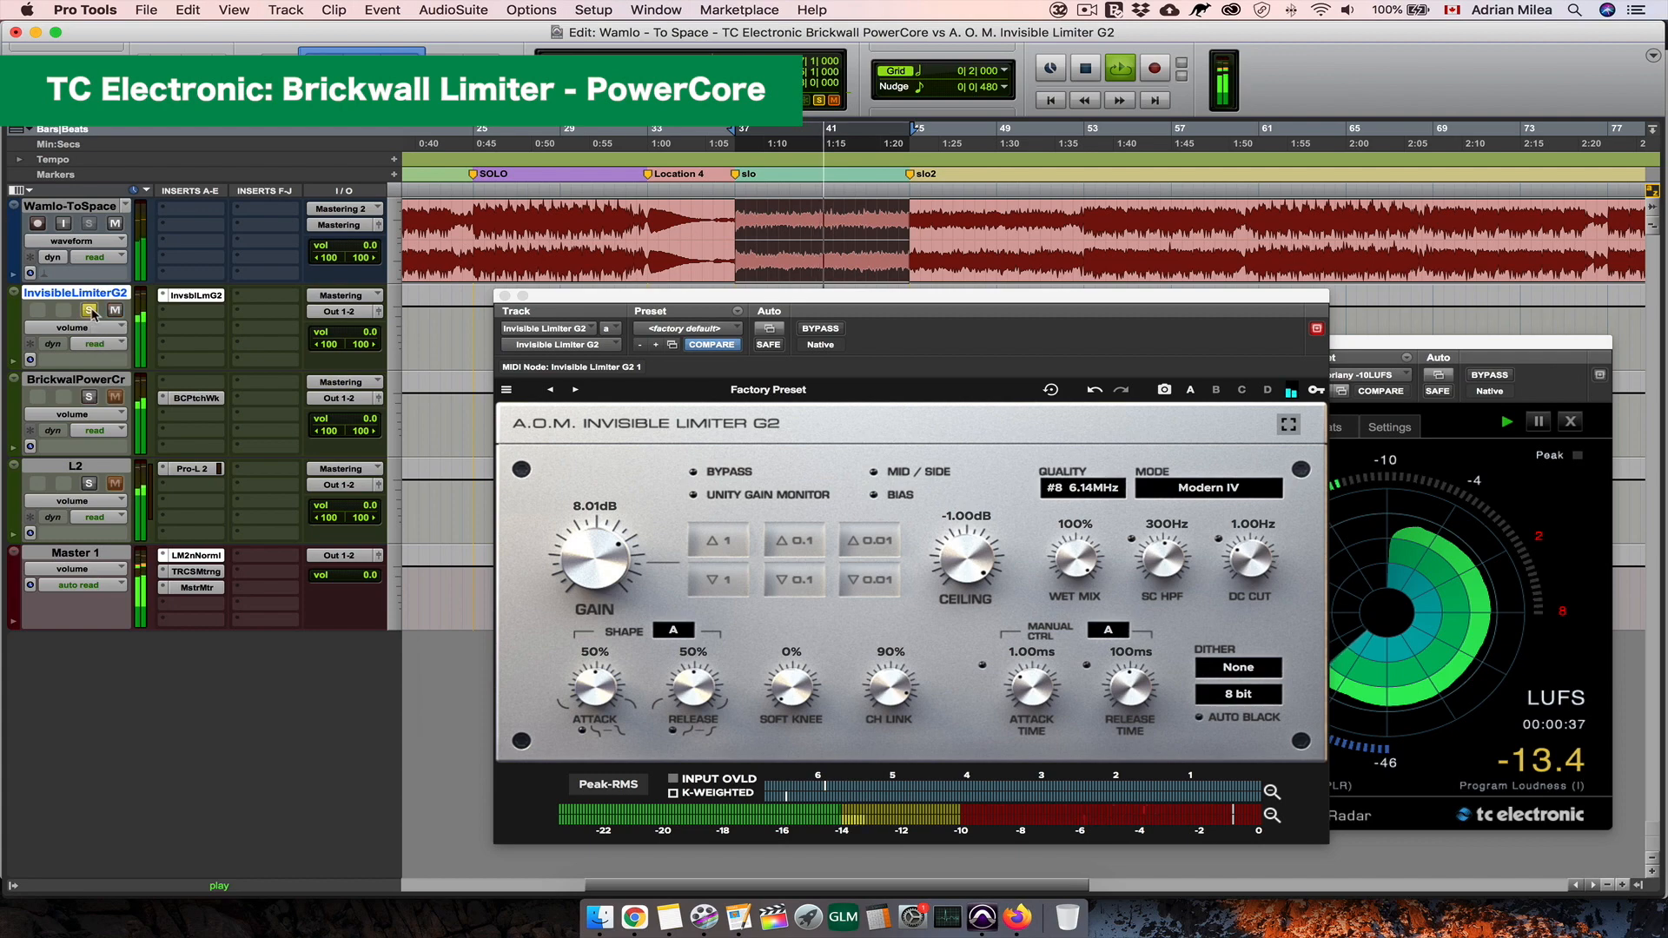
left_click(89, 397)
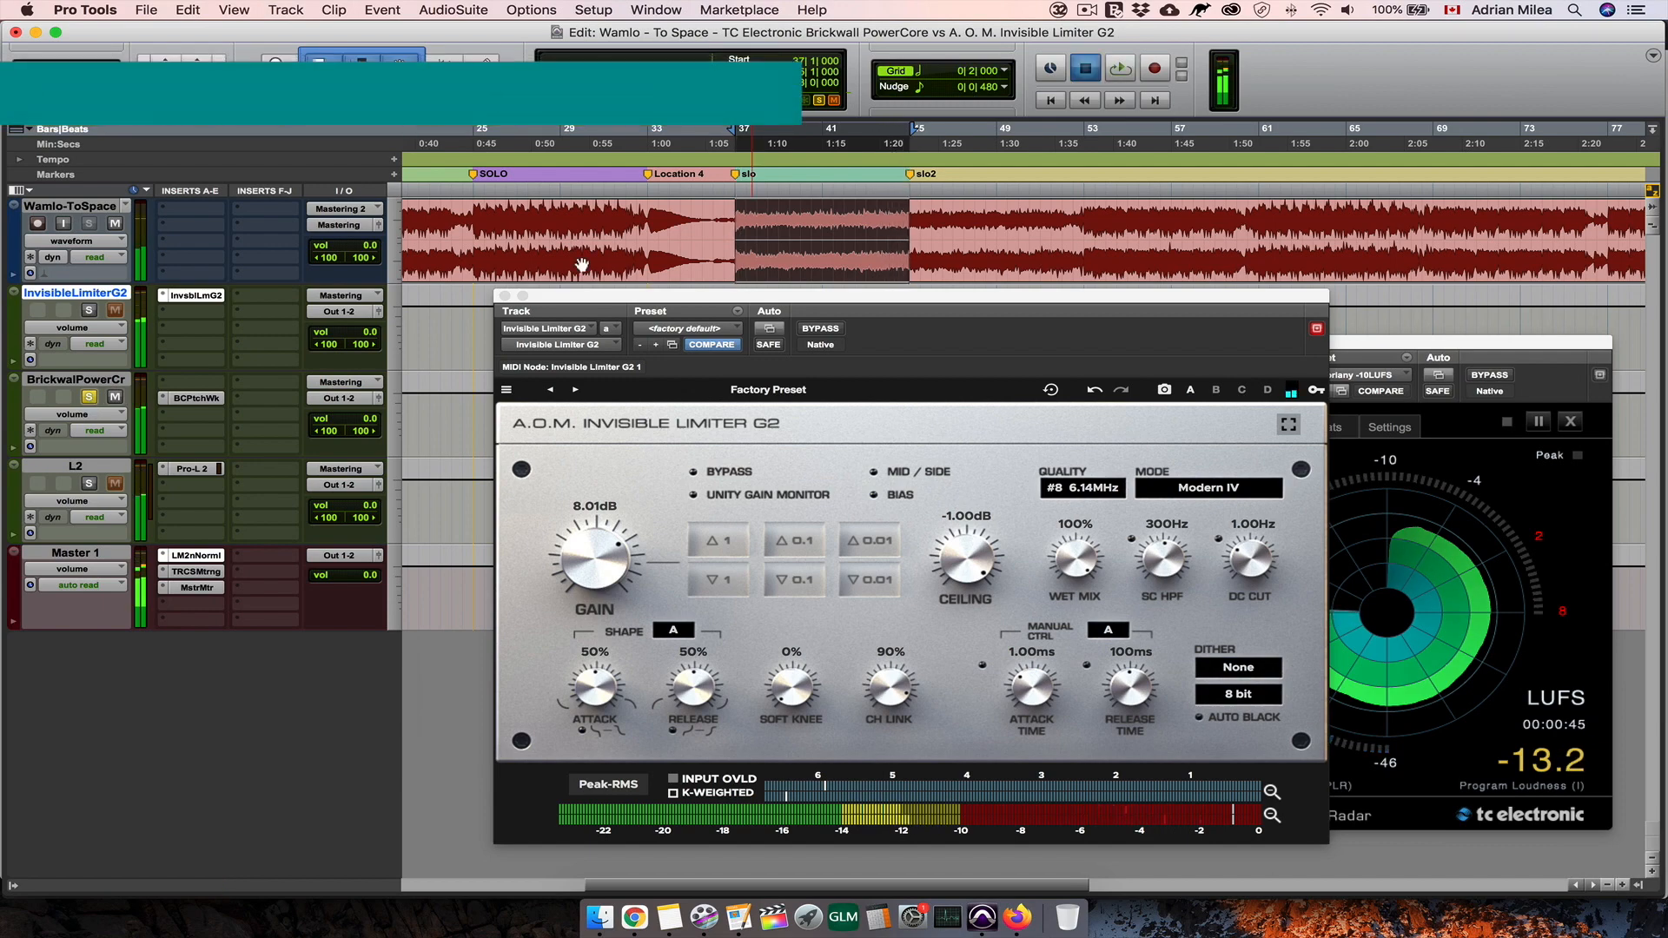
key("space")
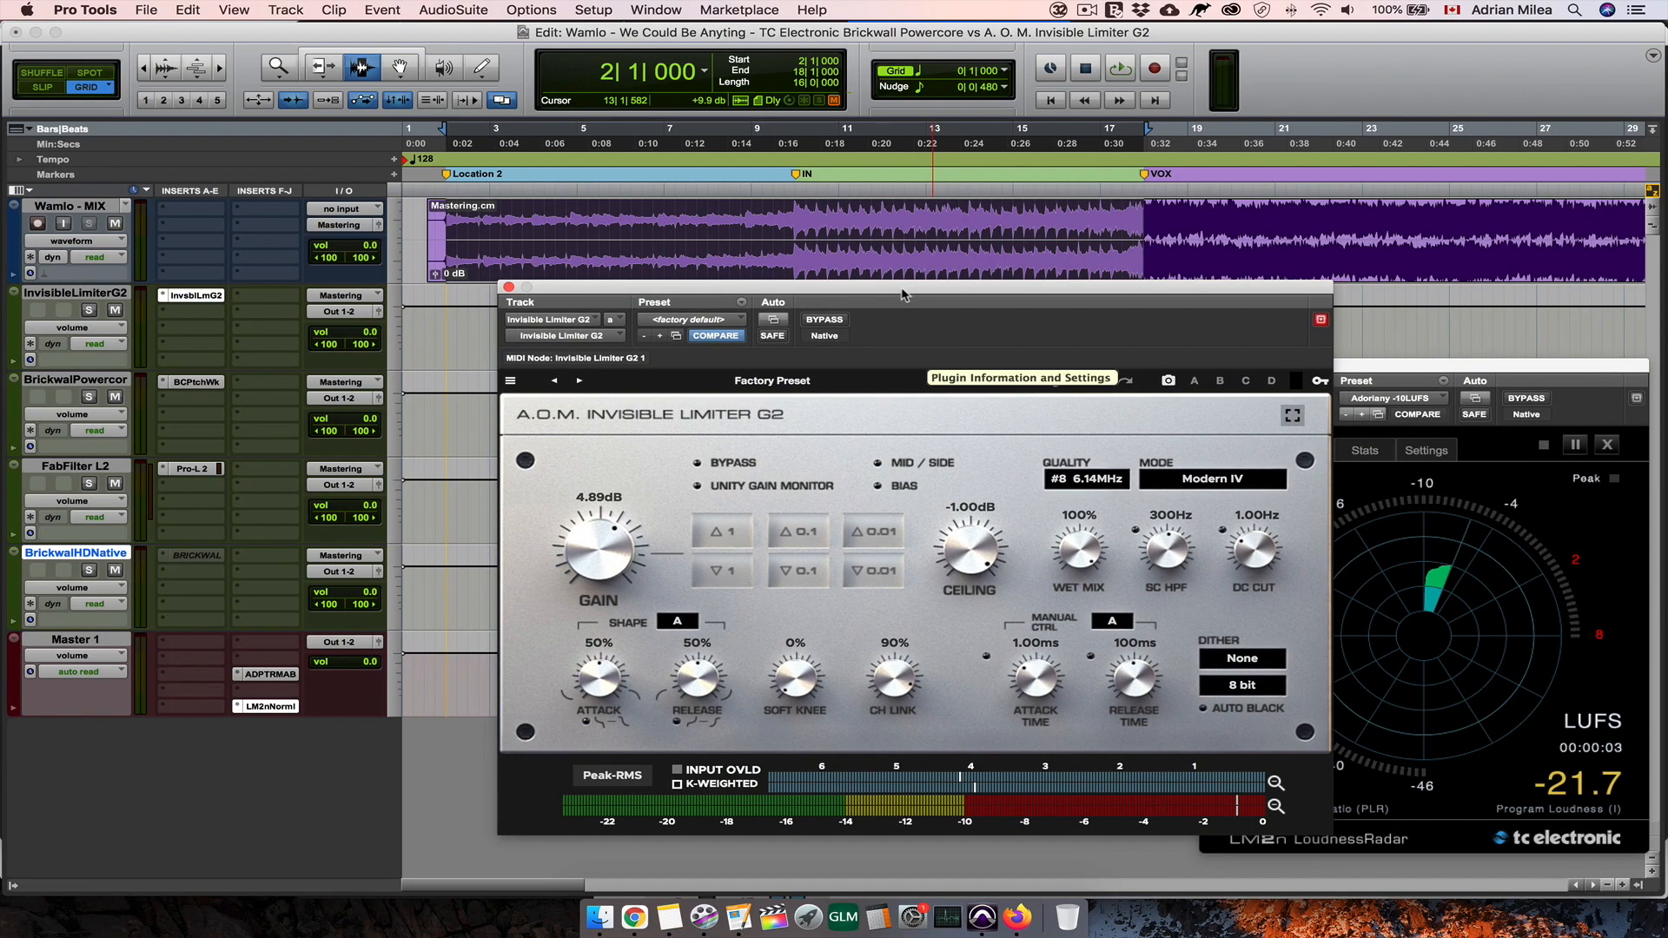
Step: In the We Could Be Anything session, review the Invisible Limiter's quality options and mode, and move the plugin window slightly aside
left_click(1089, 479)
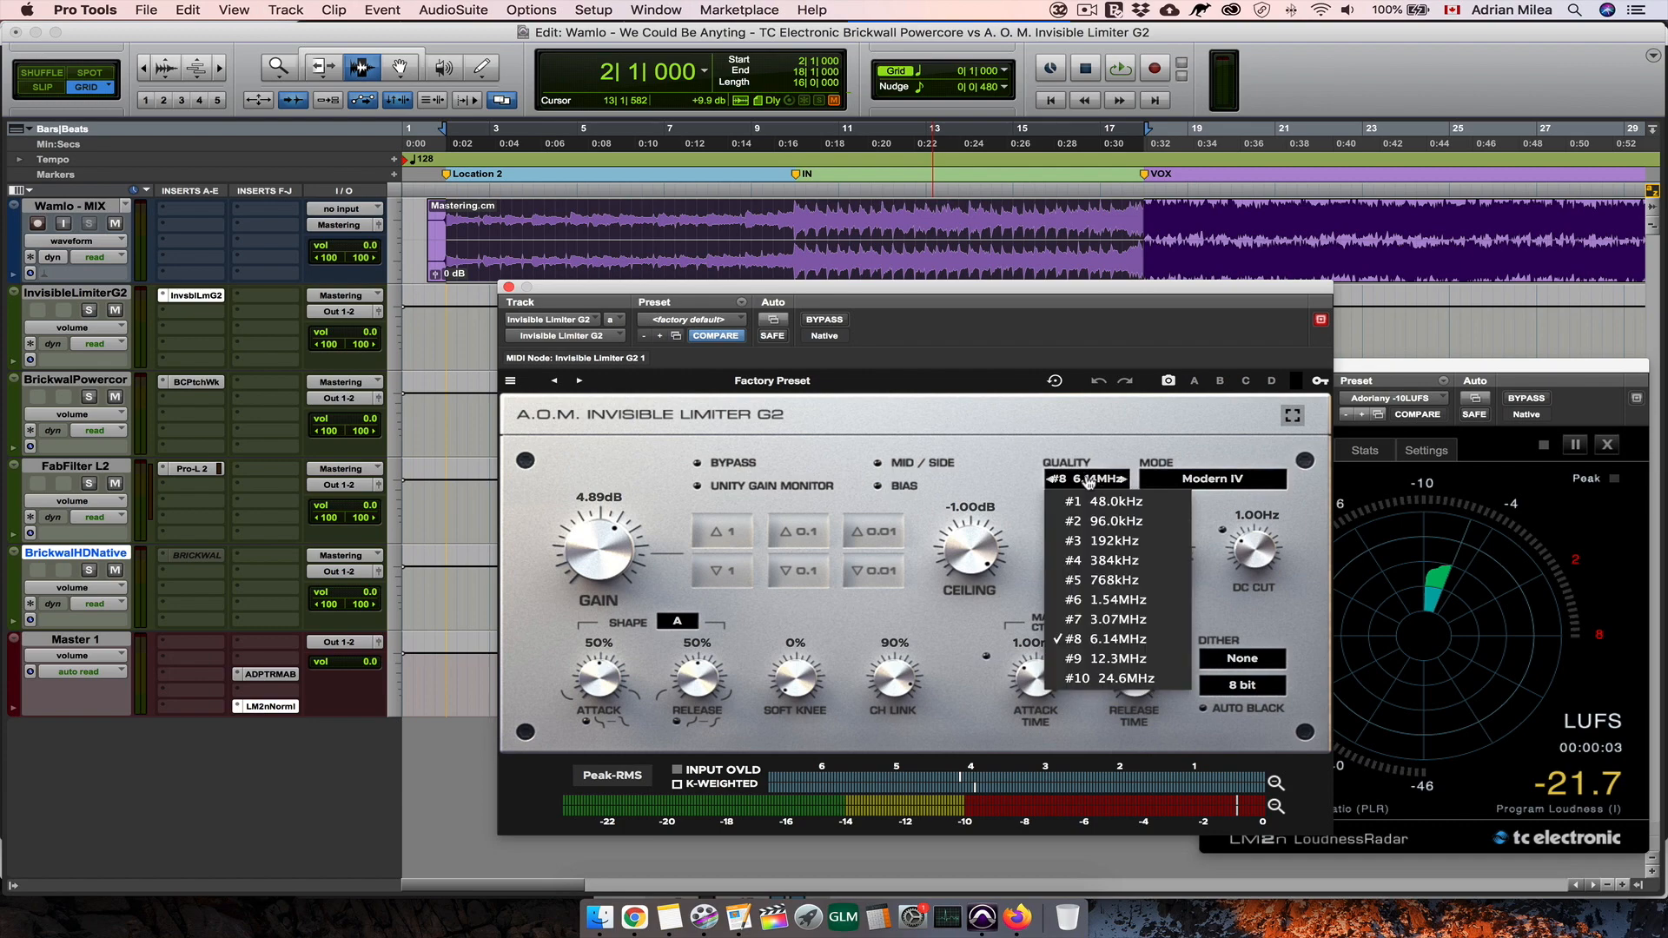
left_click(1212, 479)
left_click(1148, 441)
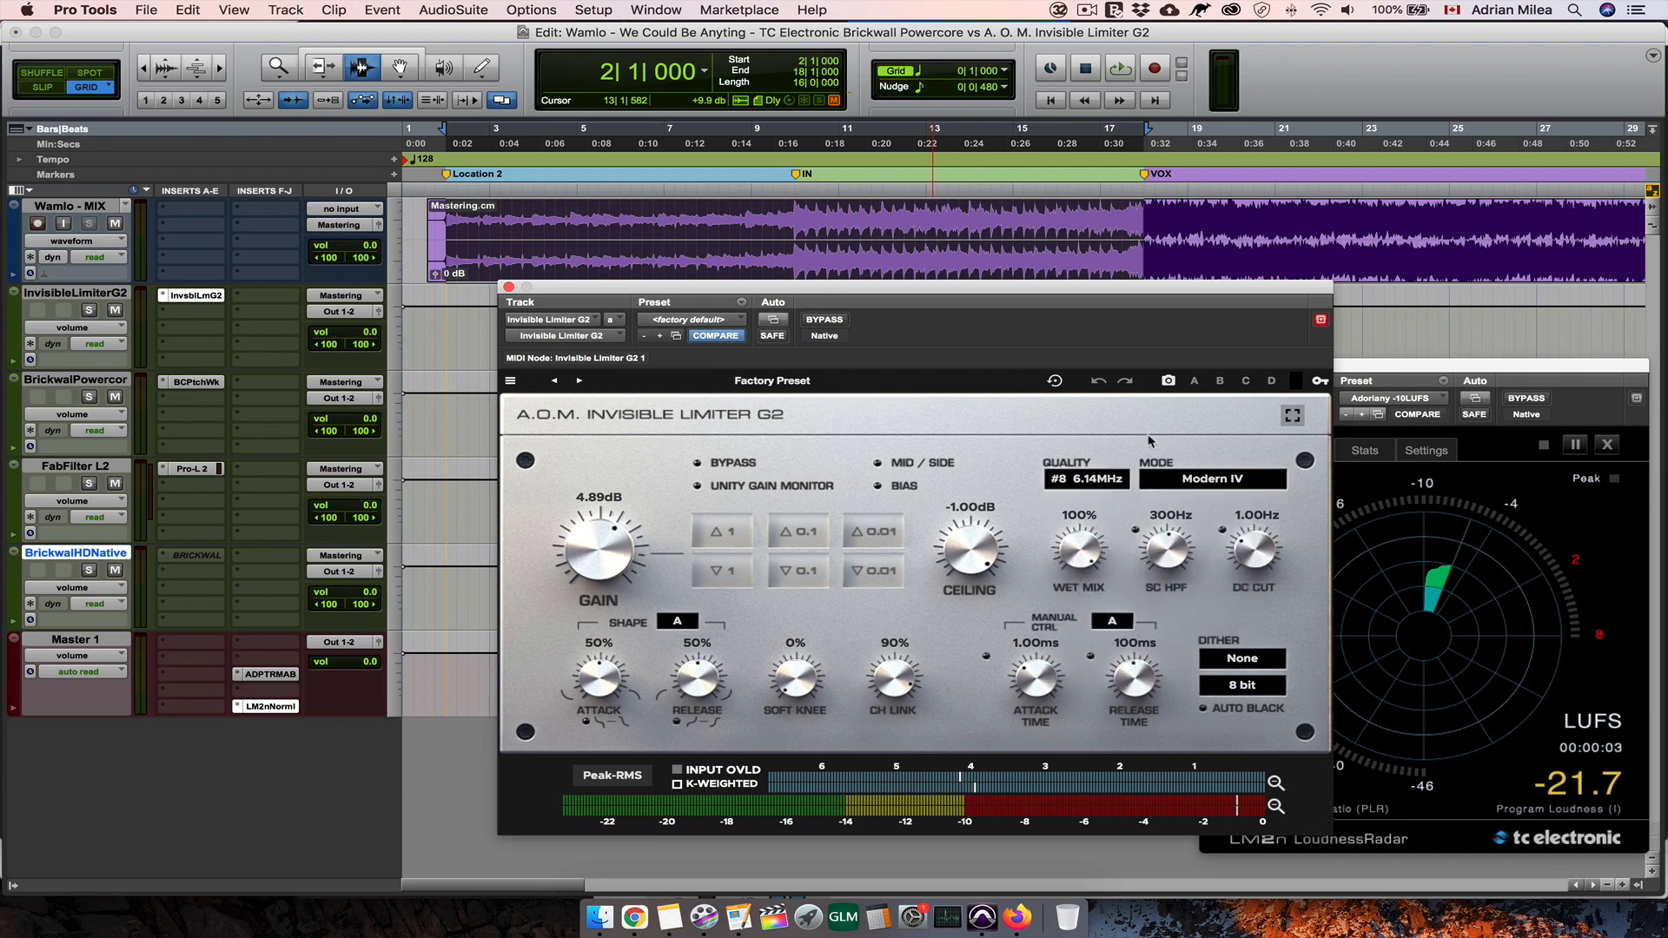
left_click_drag(686, 292, 664, 290)
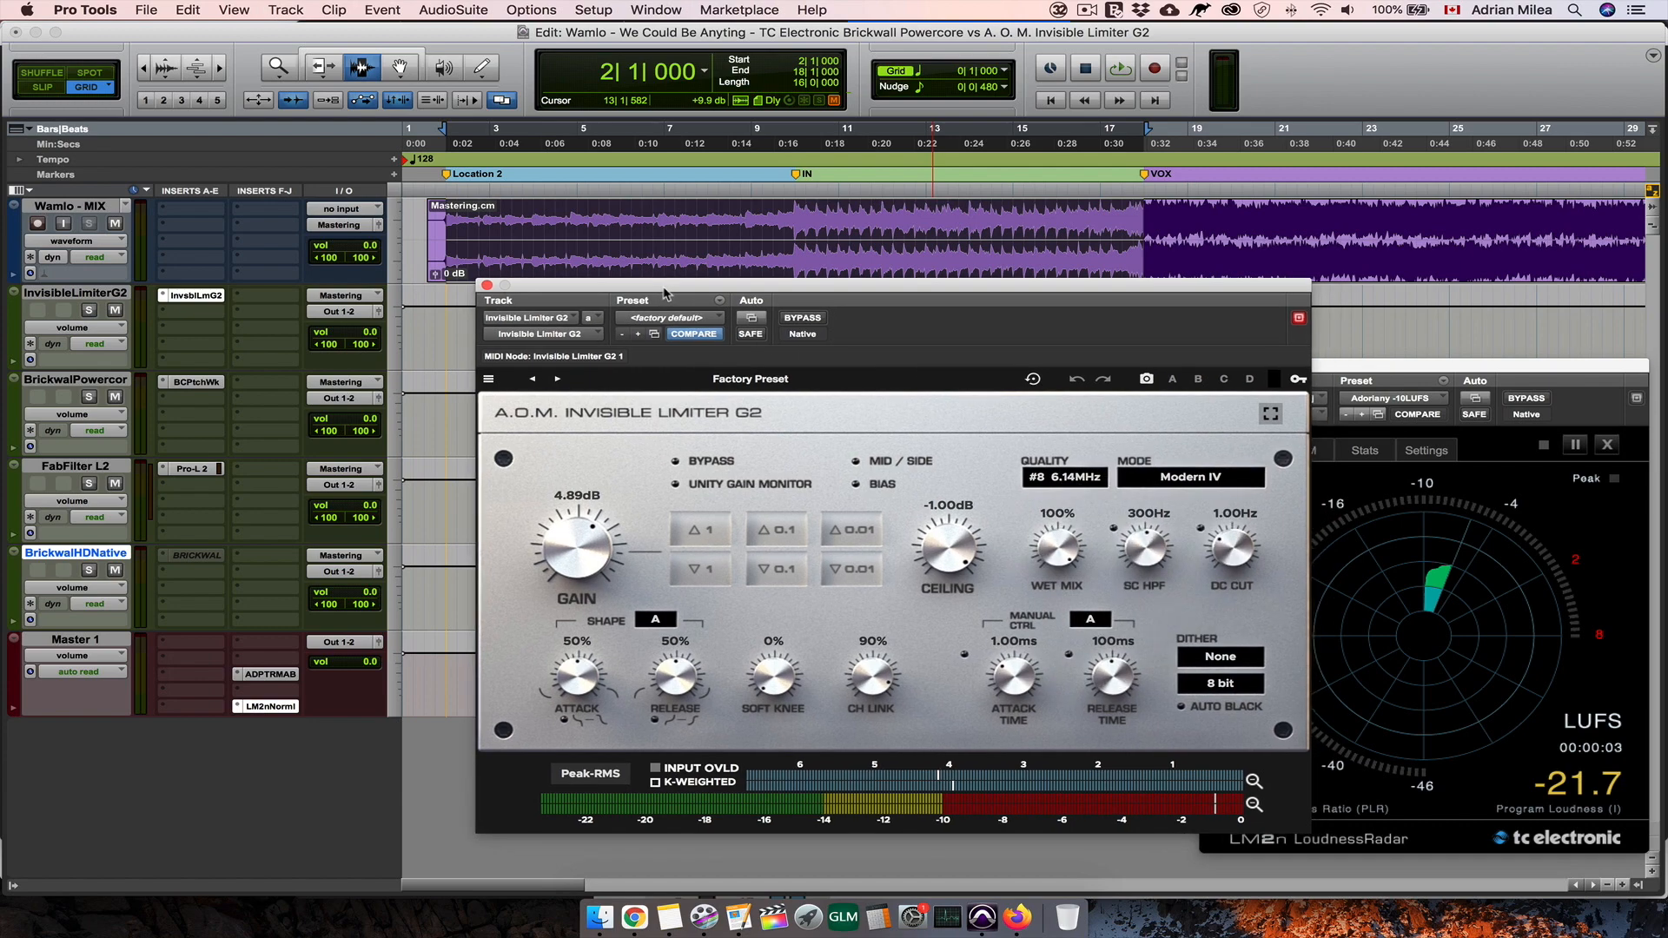
Step: Solo InvisibleLimiterG2 and play bars 2 to 18, switching solo between it and BrickwalPowercor to compare them, and stop playback
left_click(89, 311)
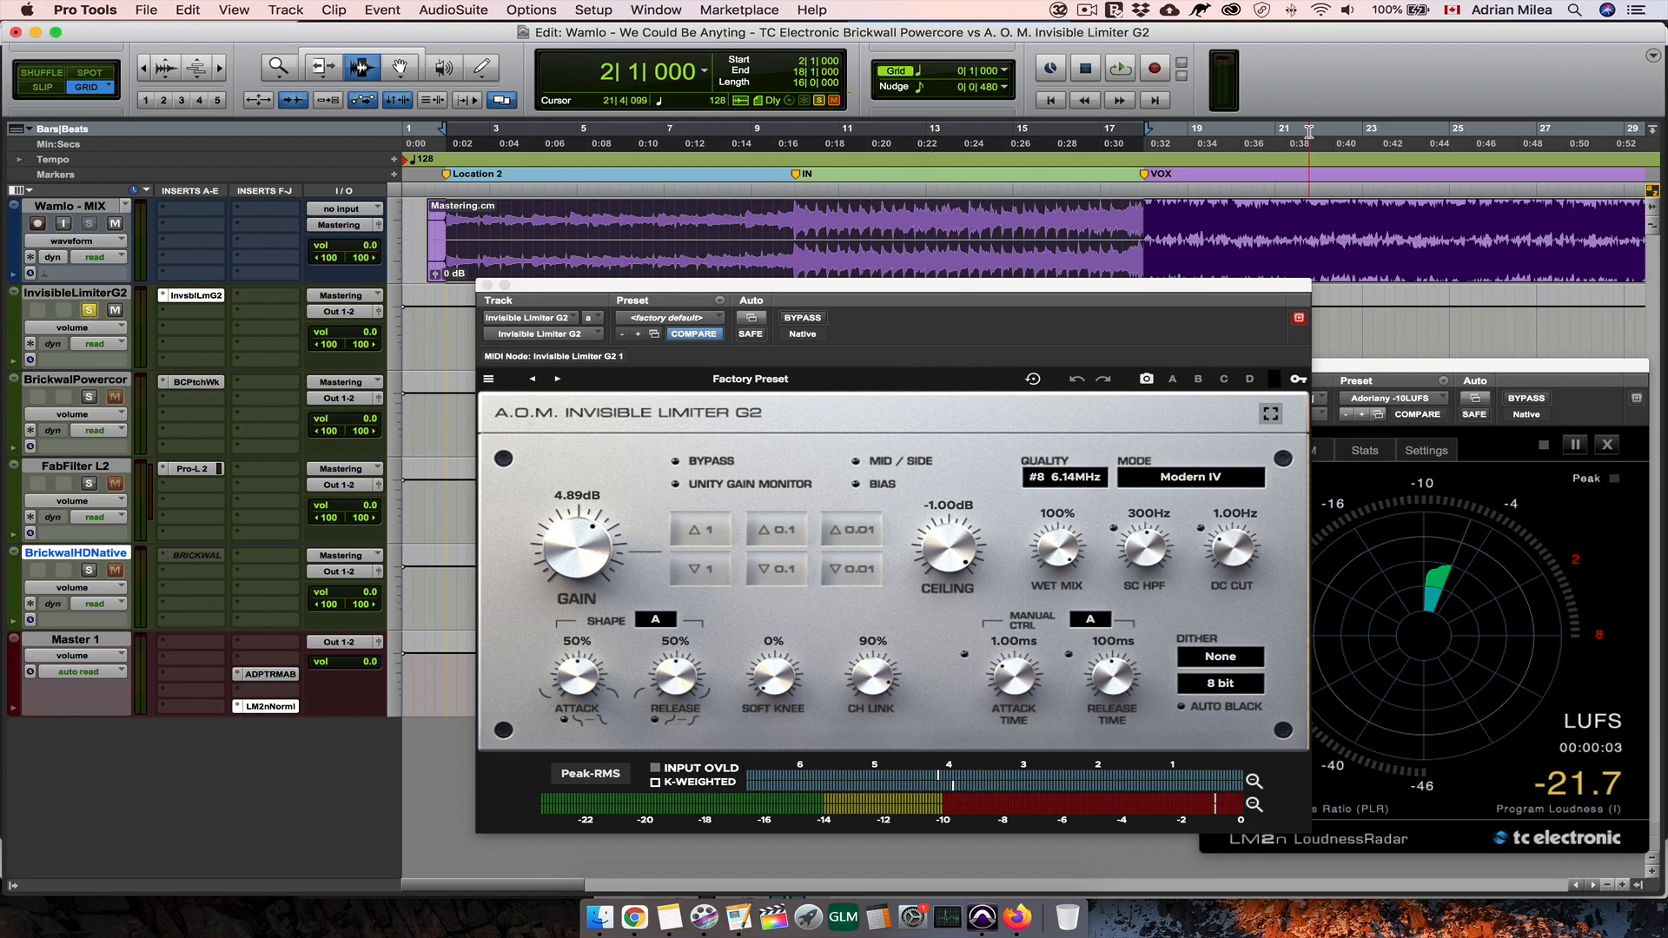
key("space")
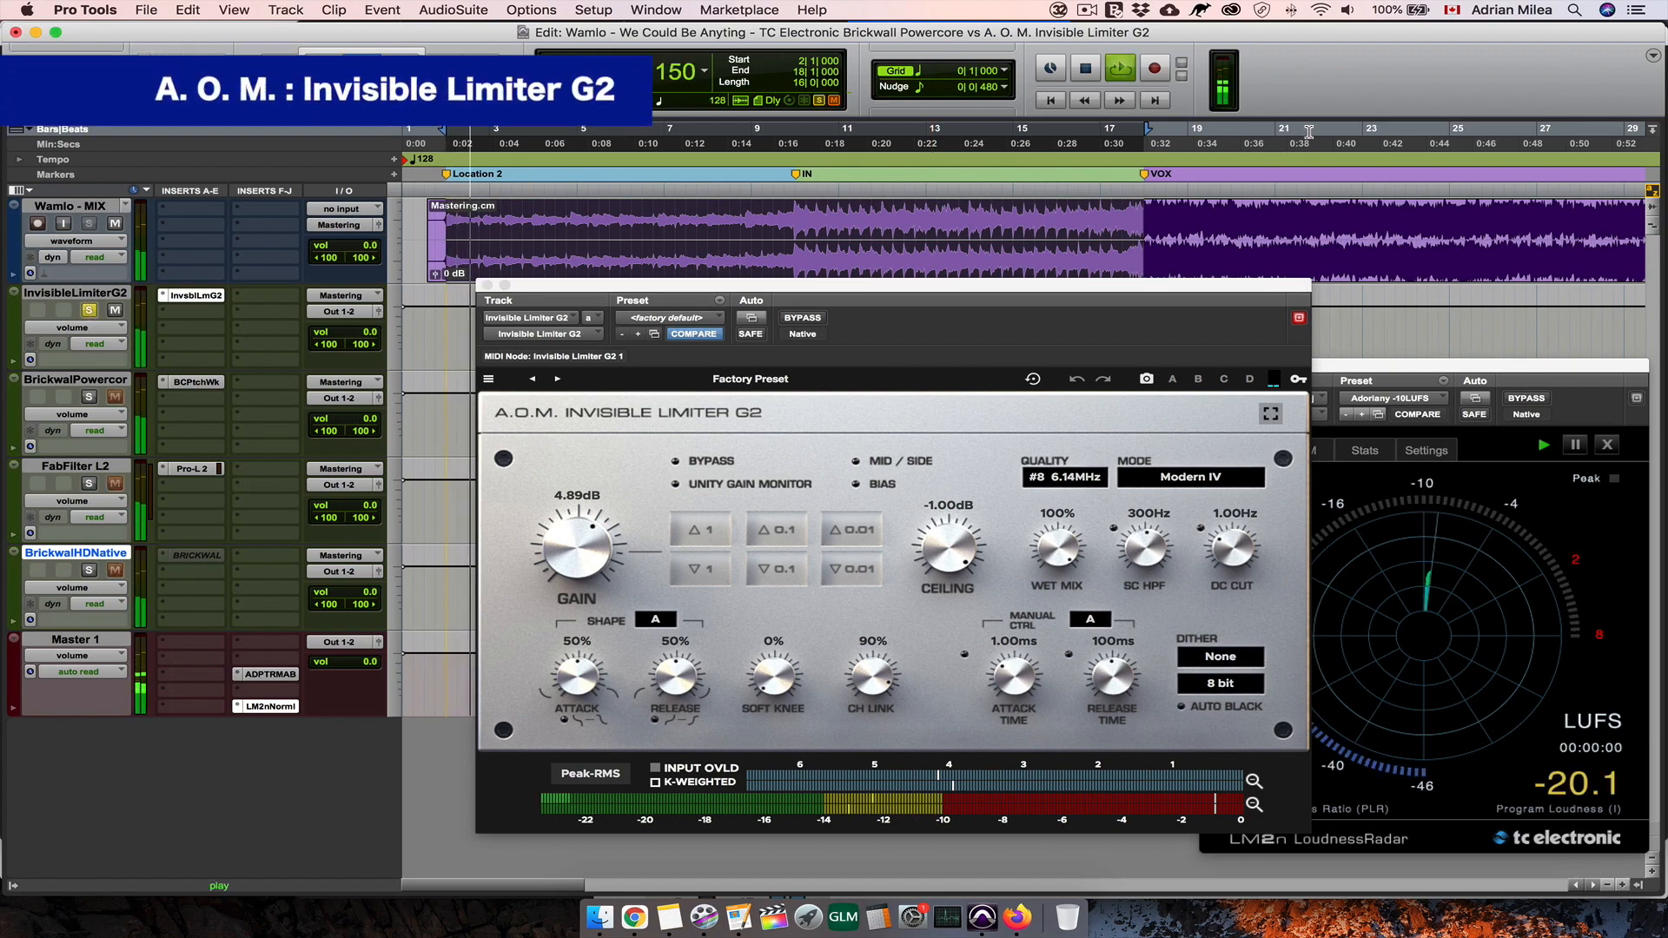
left_click(88, 397)
left_click(88, 310)
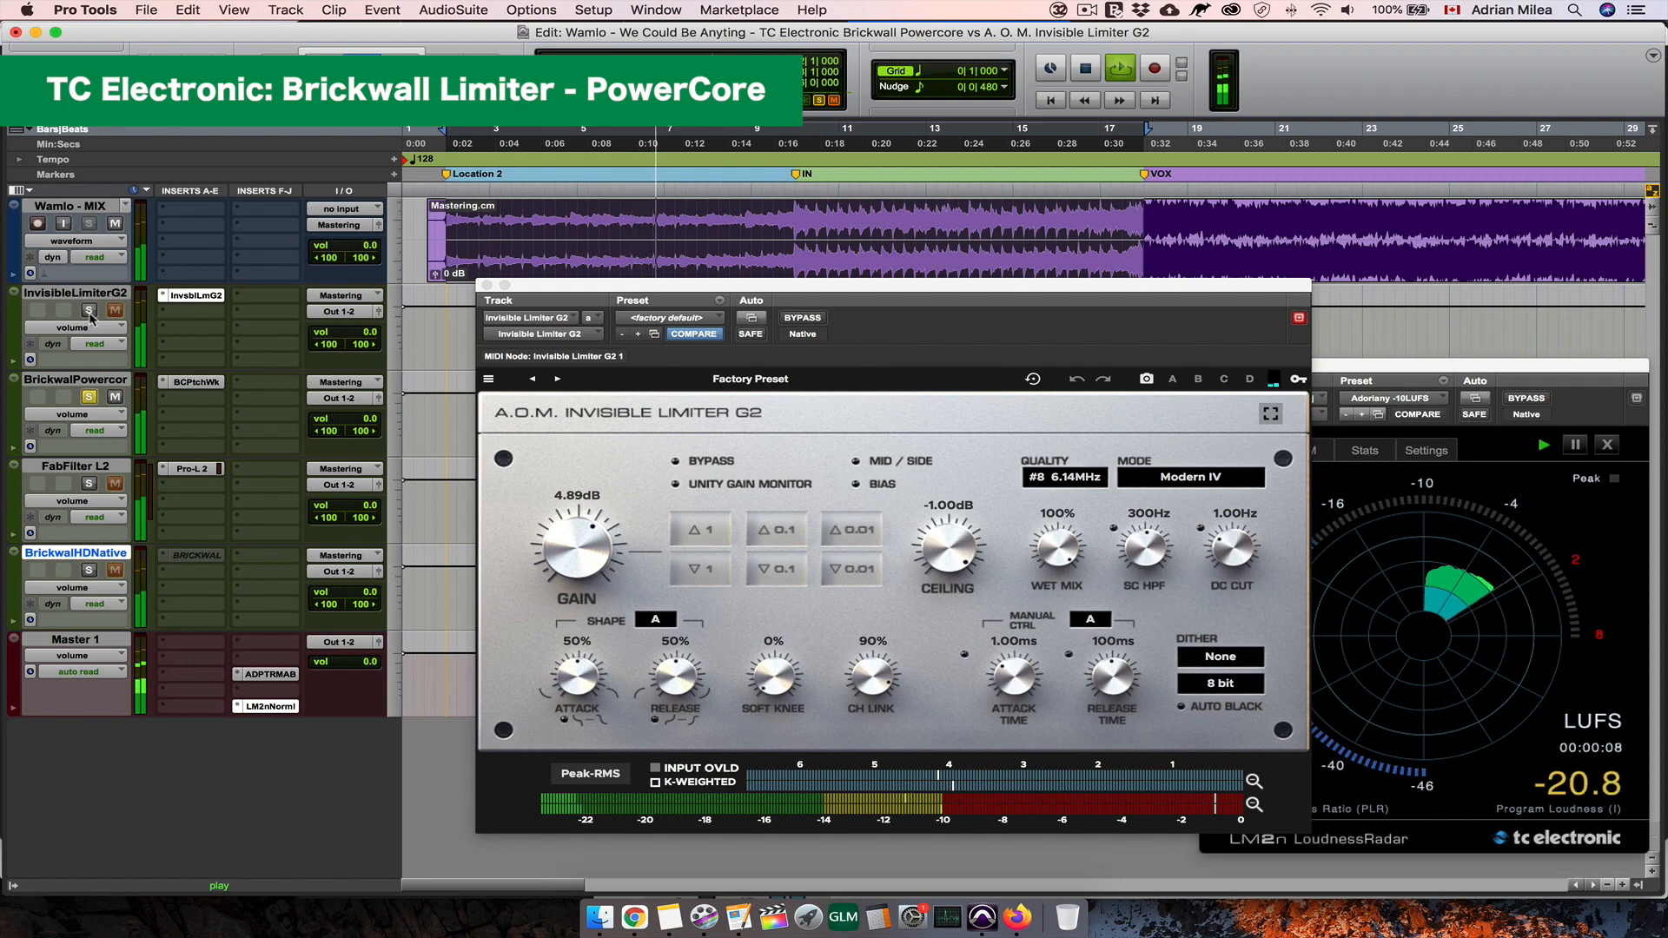
left_click(89, 310)
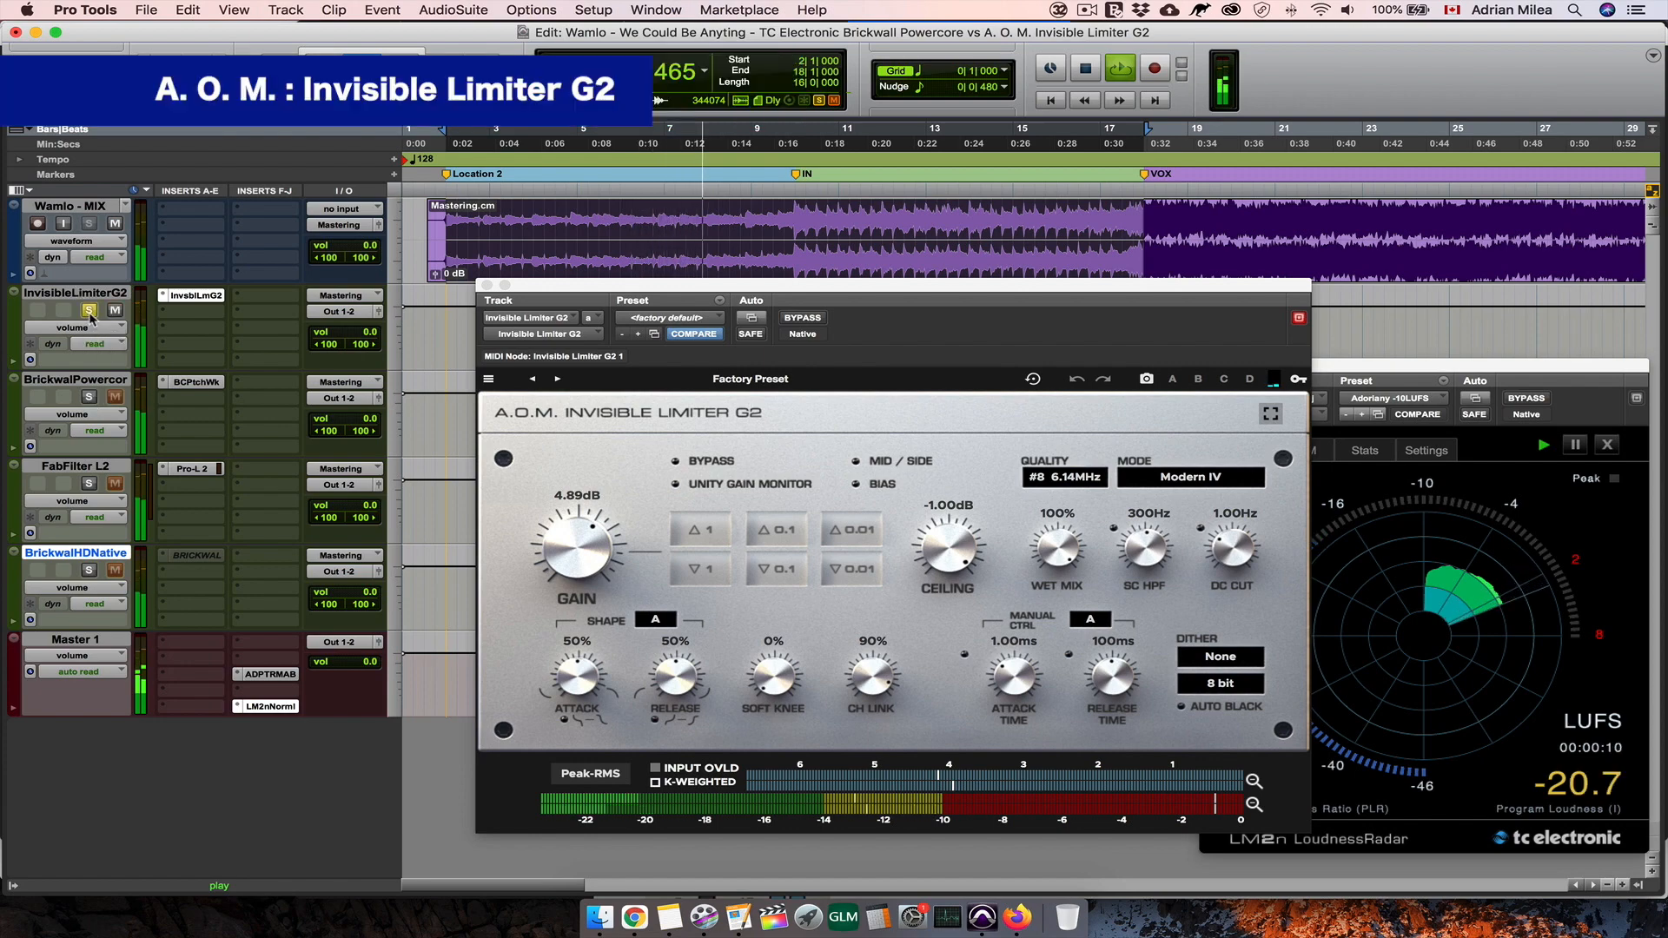
left_click(89, 397)
left_click(90, 310)
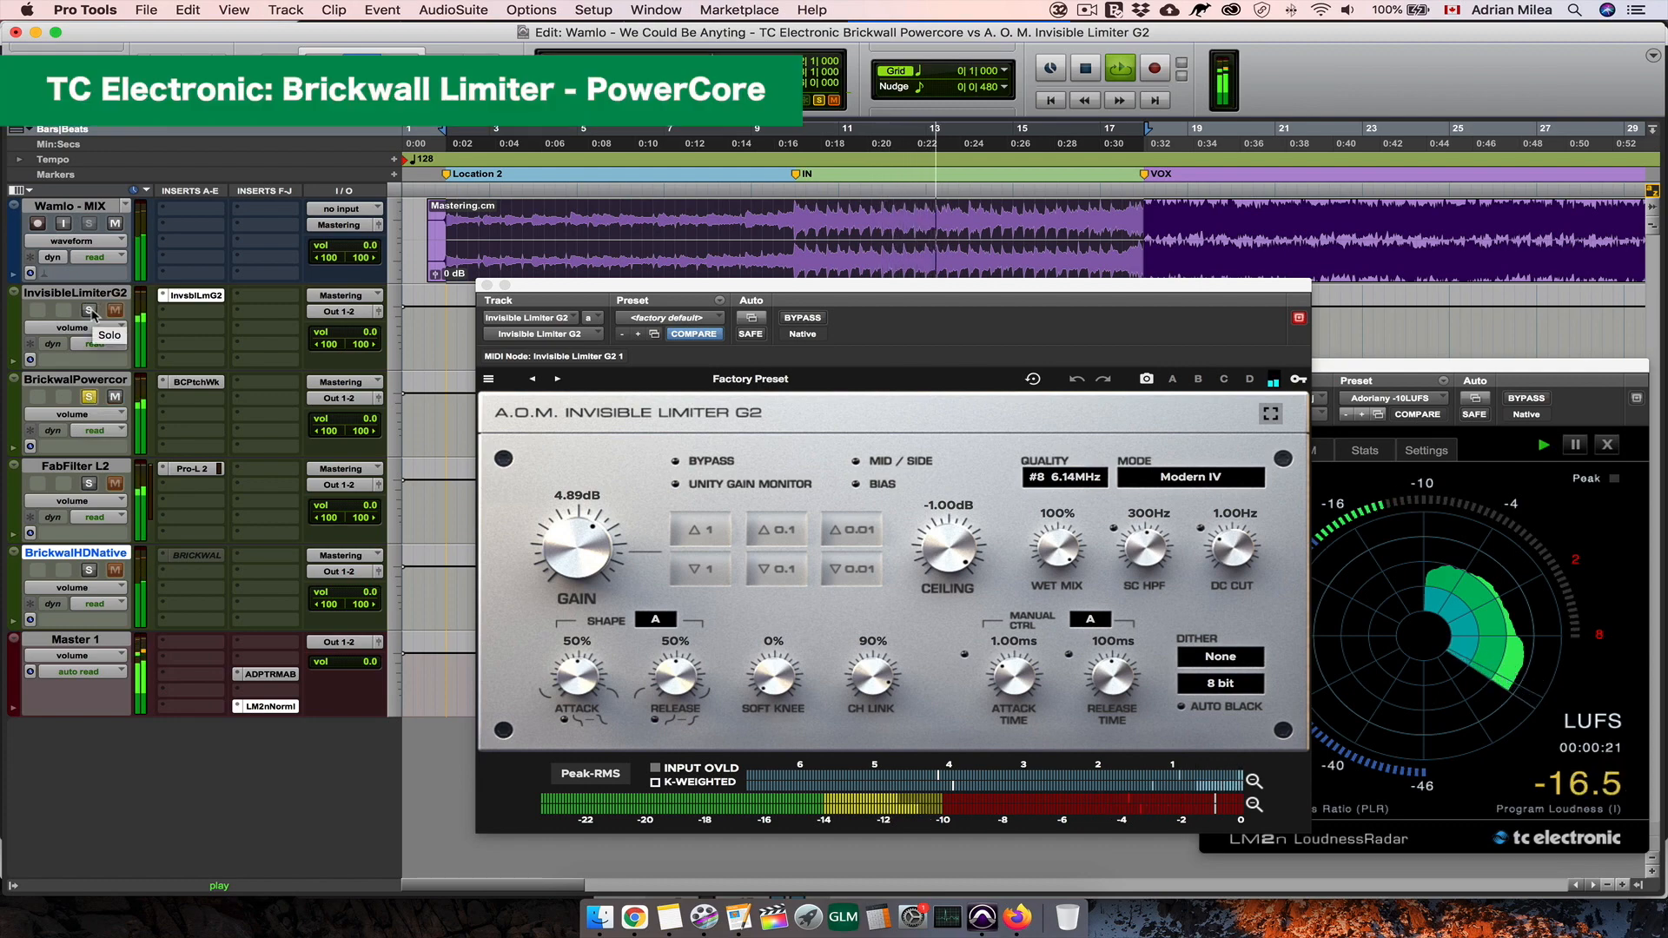
left_click(90, 311)
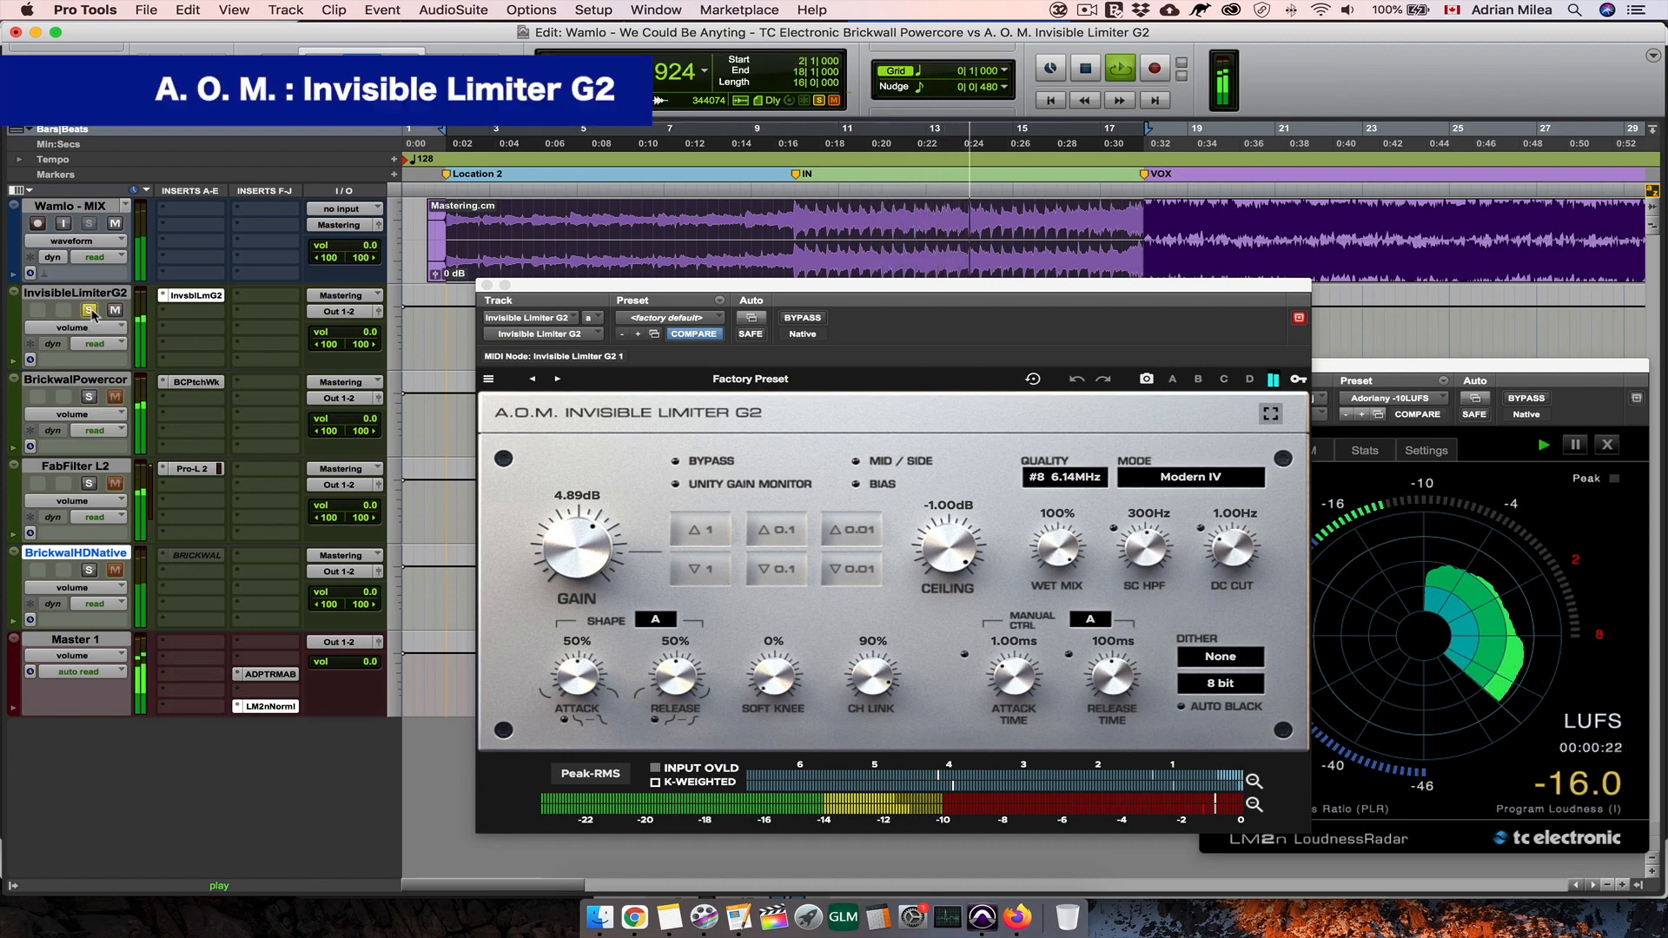
left_click(91, 398)
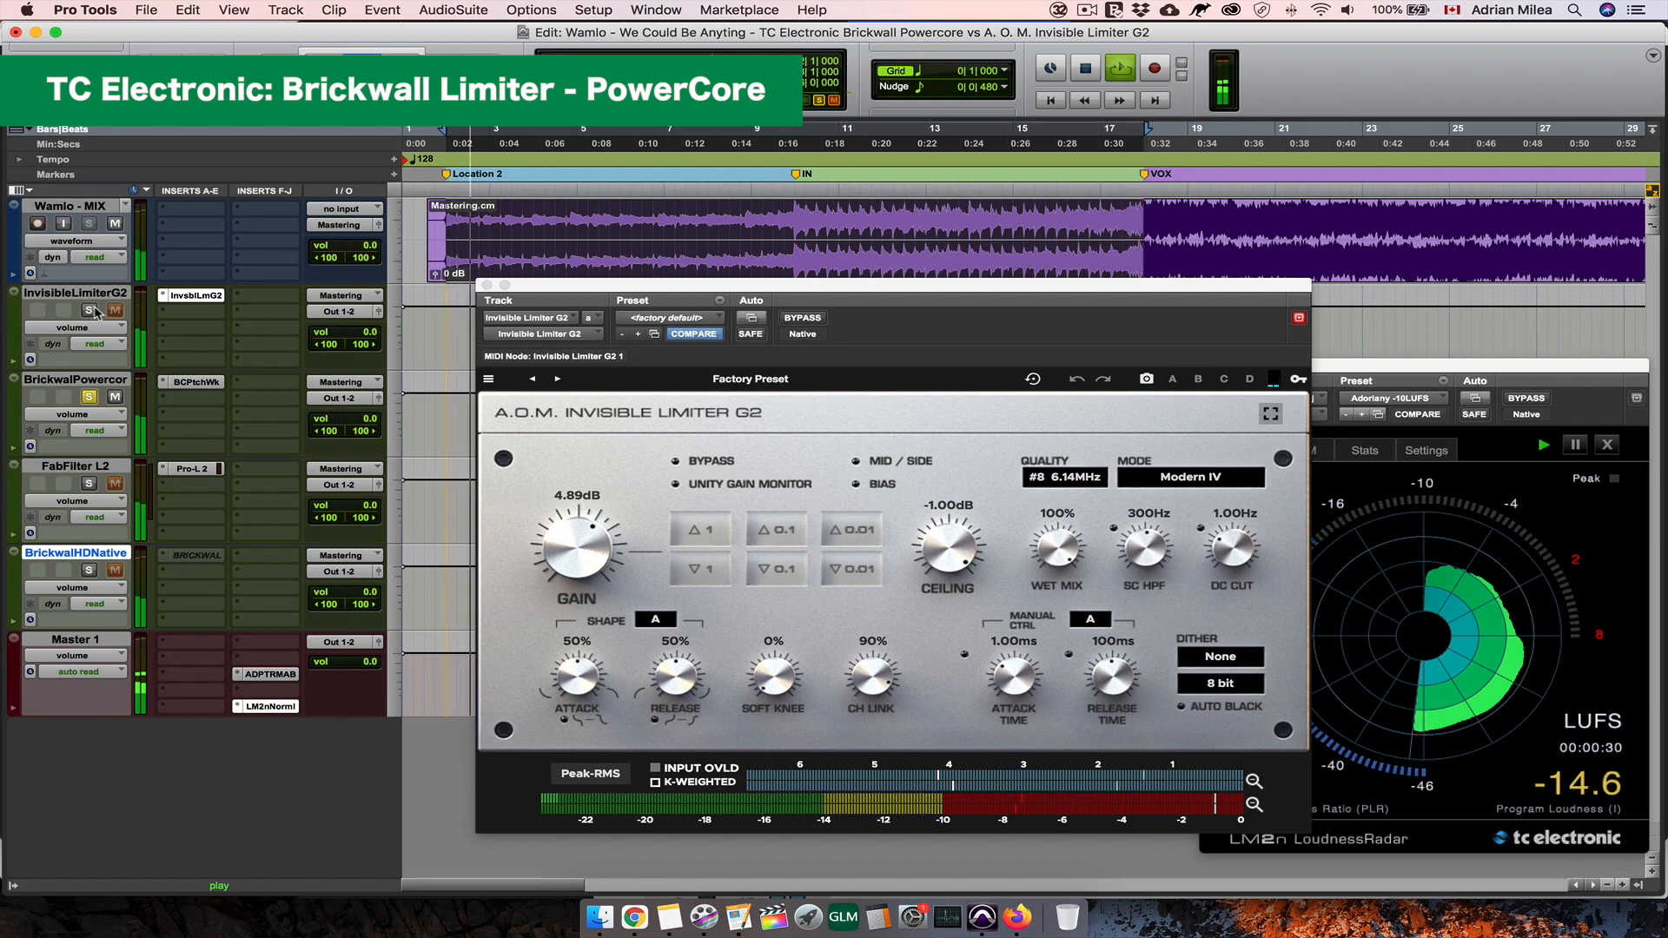
key("space")
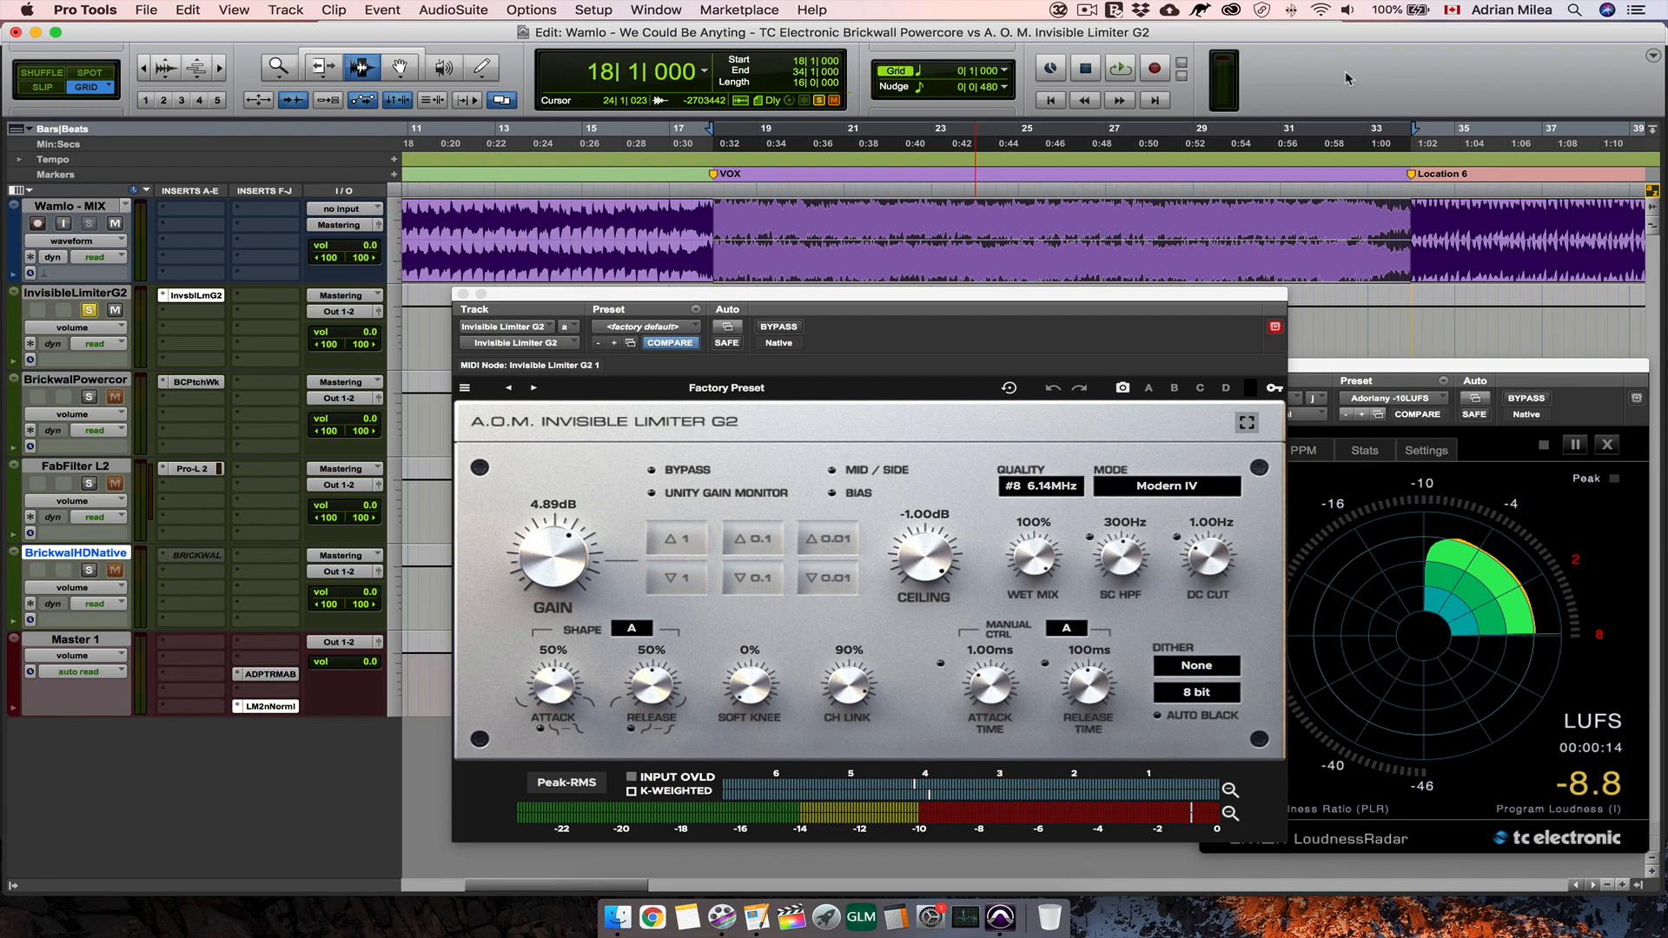
Step: Play the bar 18 to 34 vocal section, alternating solo between InvisibleLimiterG2 and BrickwalPowercor, and stop playback
key("space")
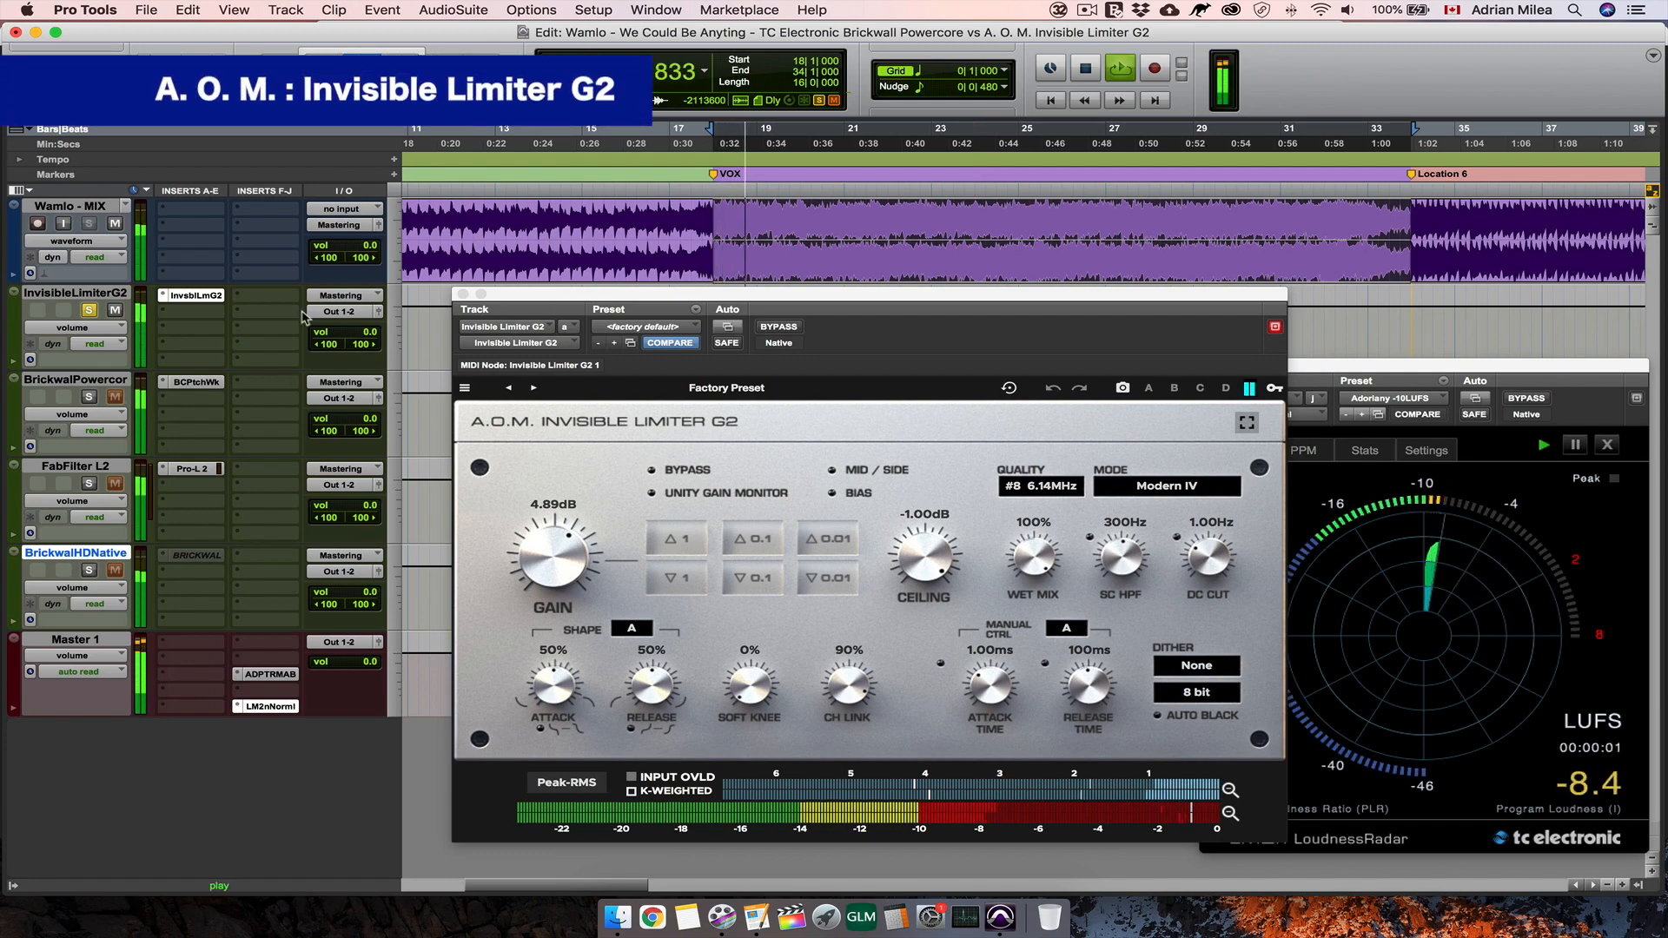
left_click(89, 402, "super")
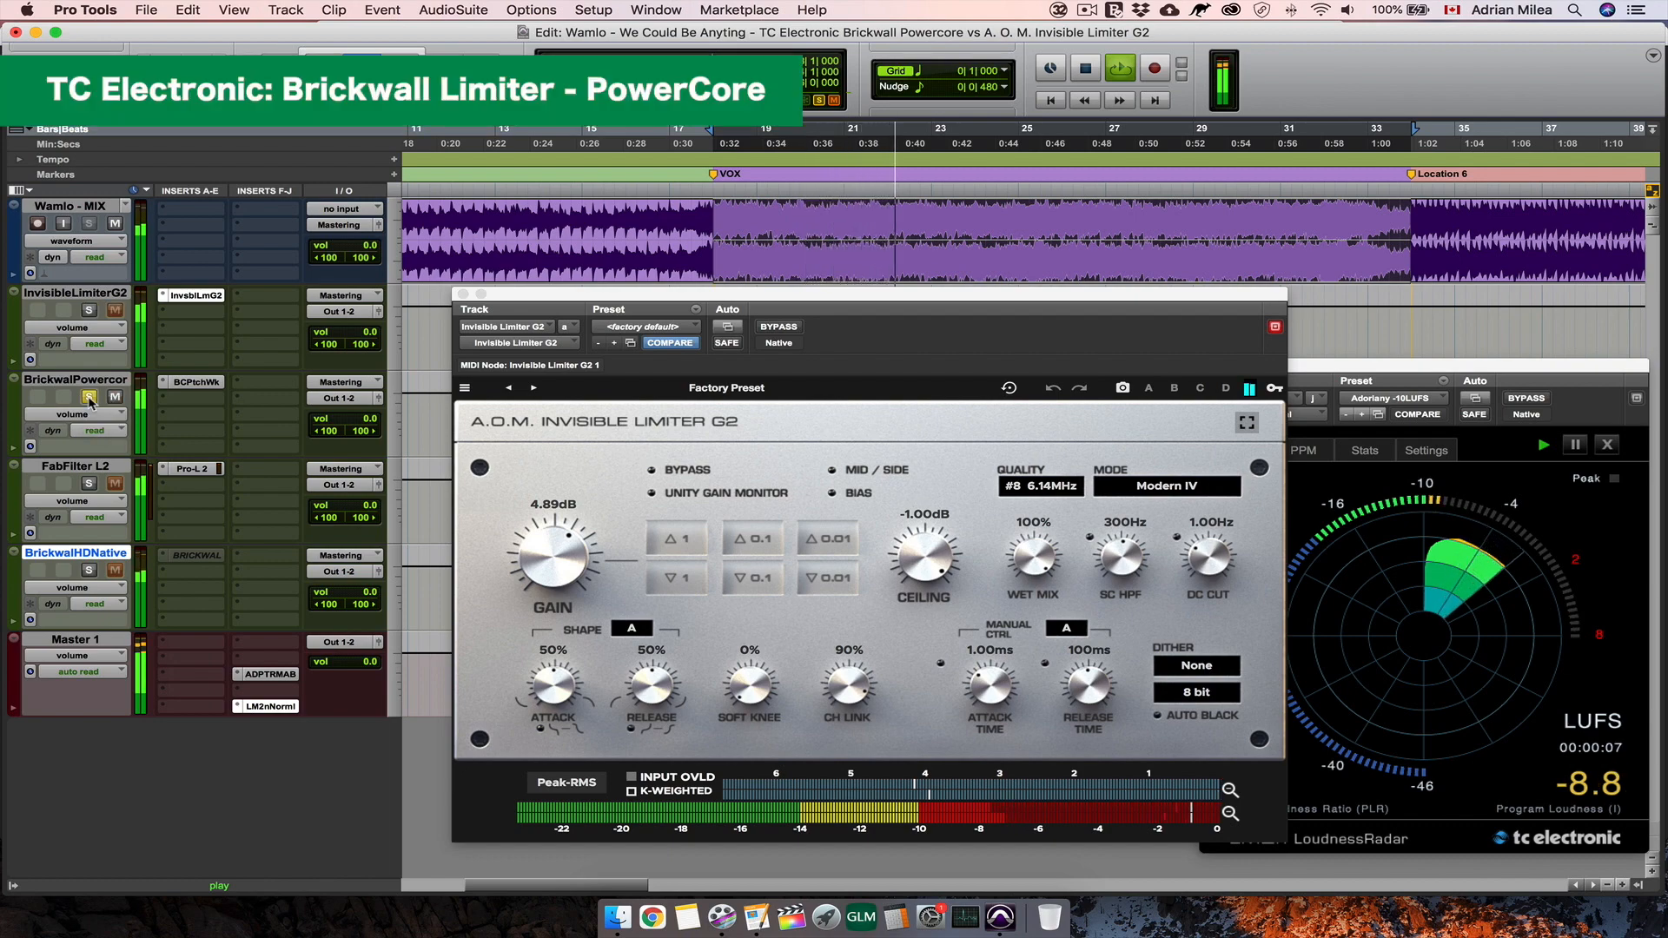
left_click(90, 312, "super")
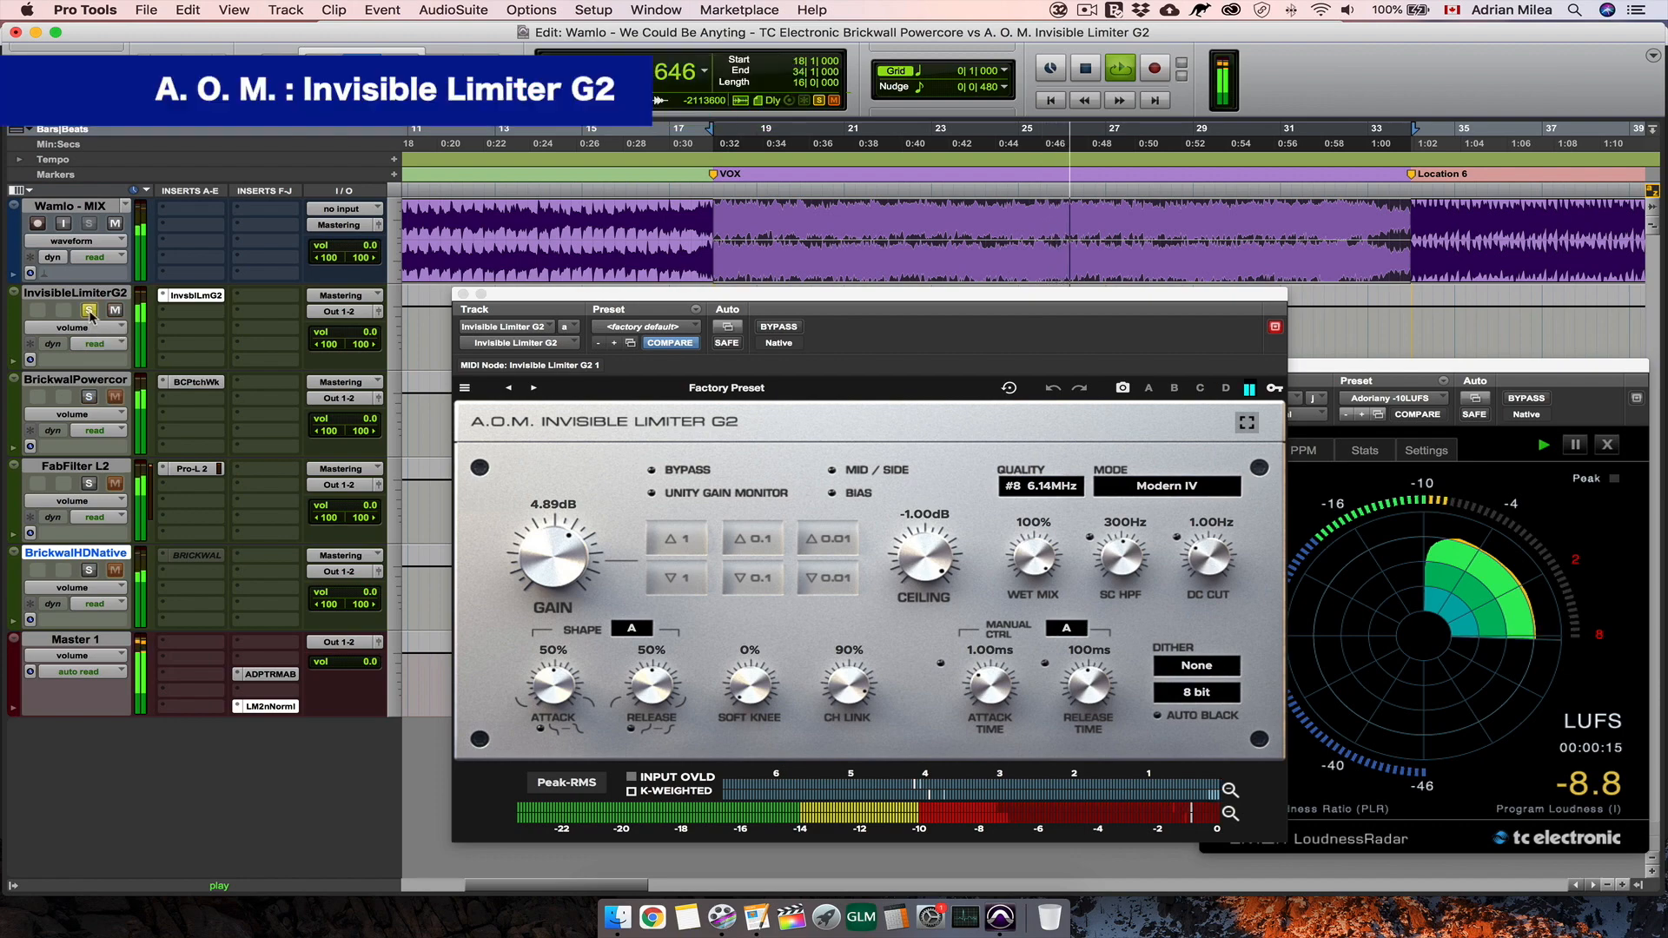
left_click(89, 398, "super")
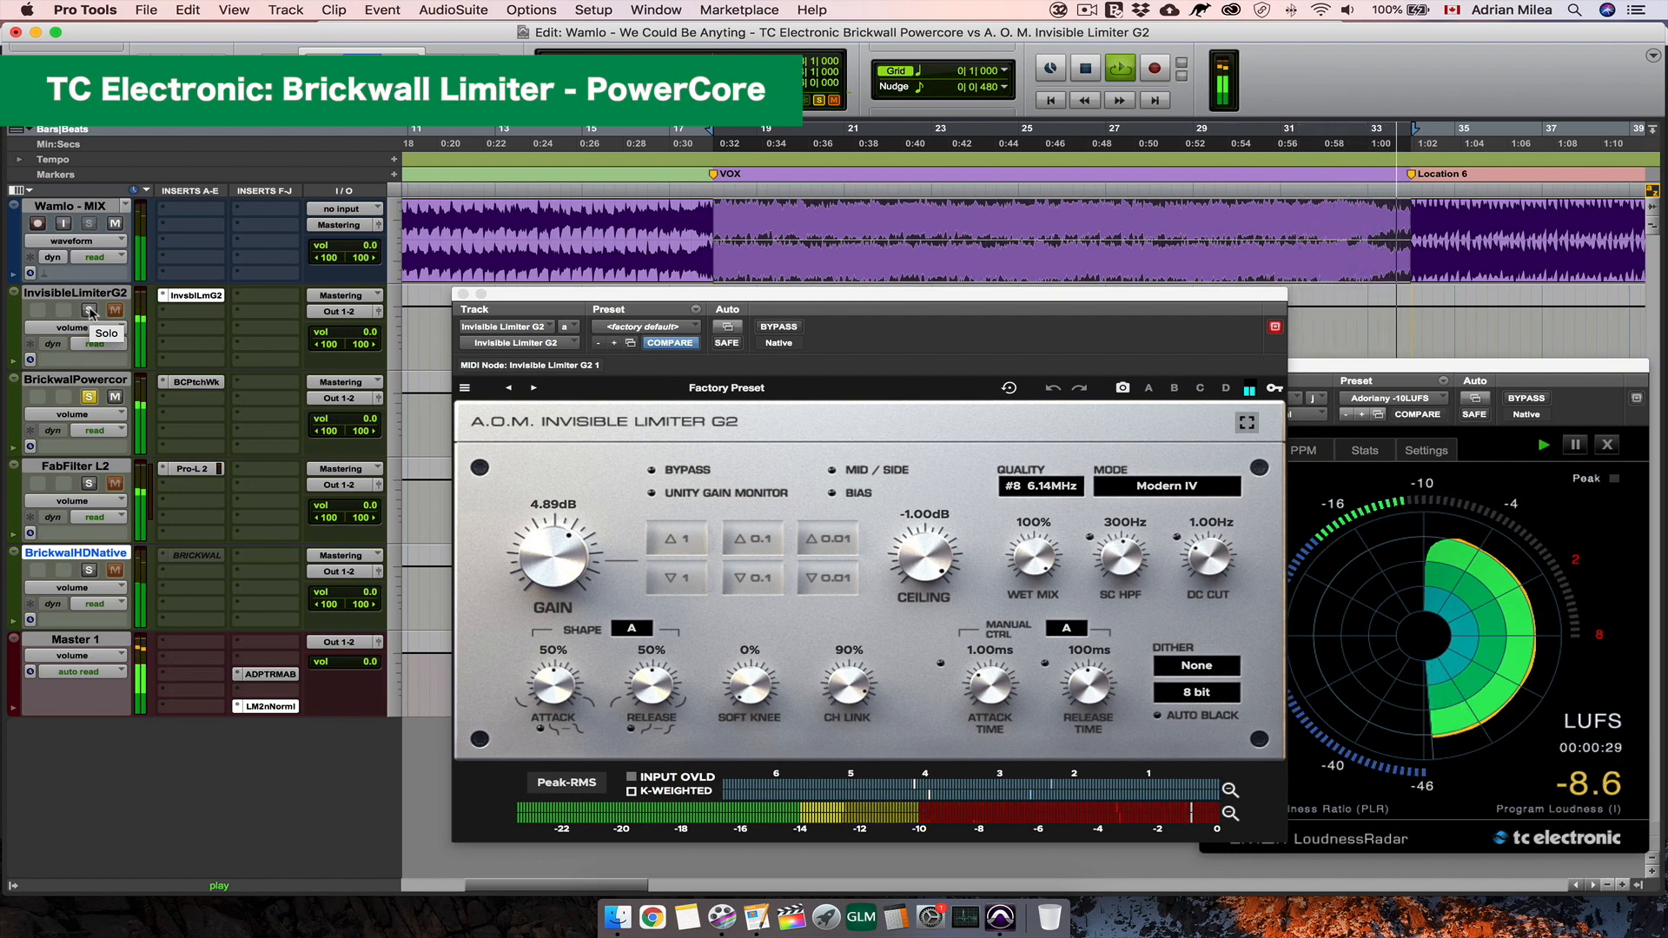
left_click(90, 310)
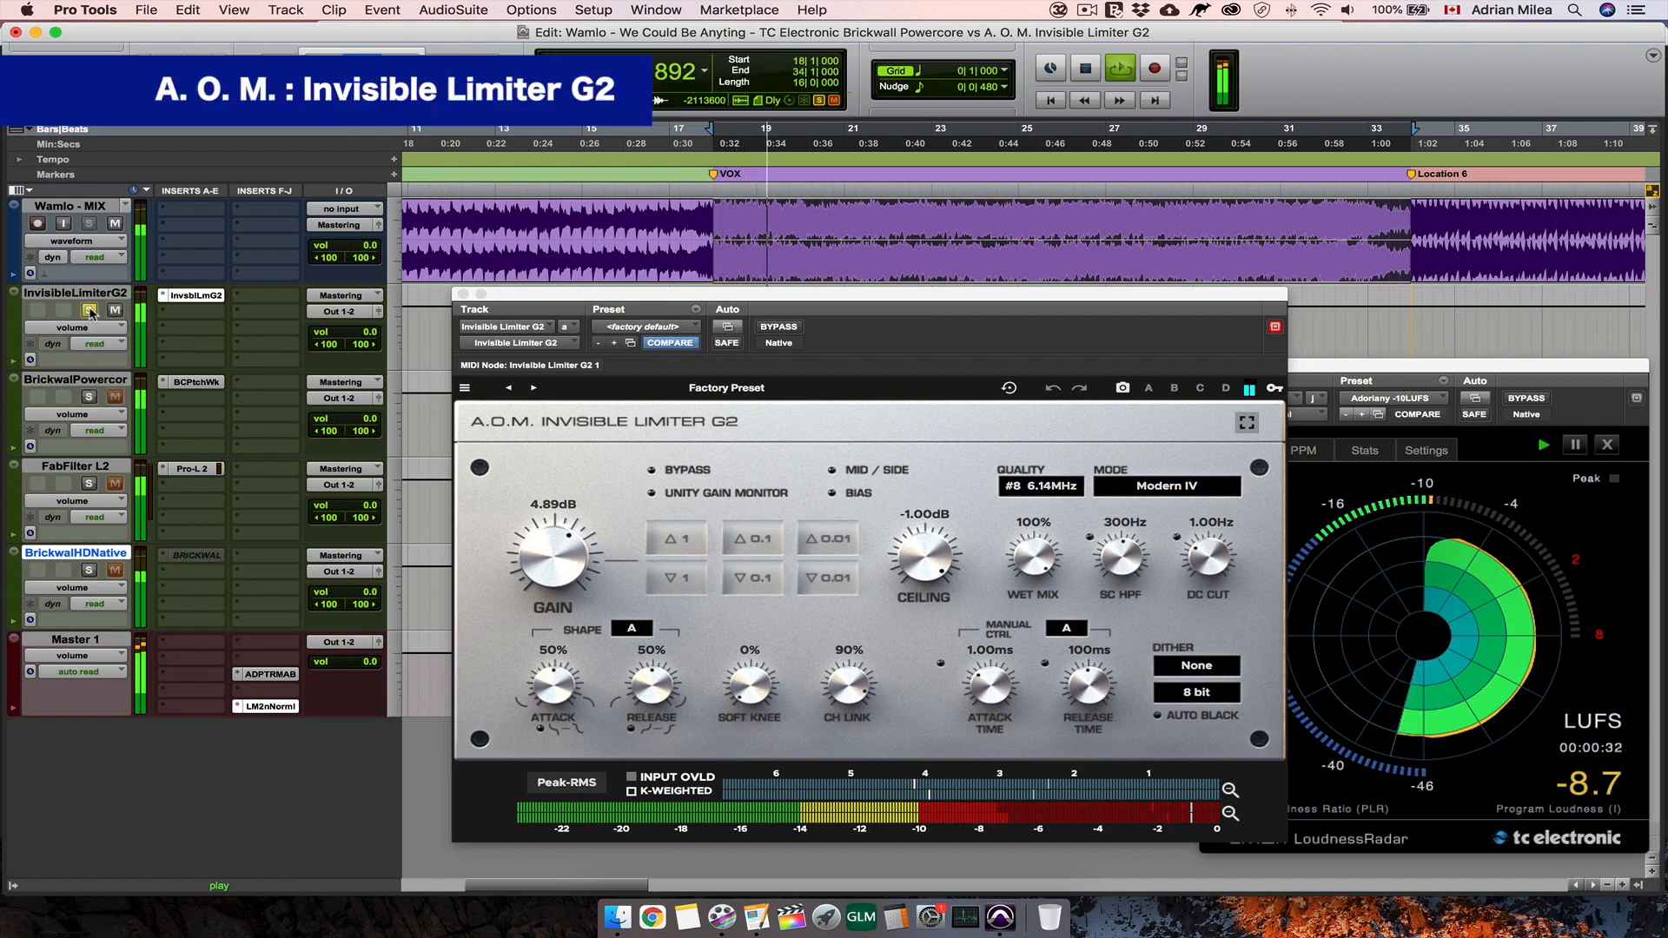
left_click(90, 397)
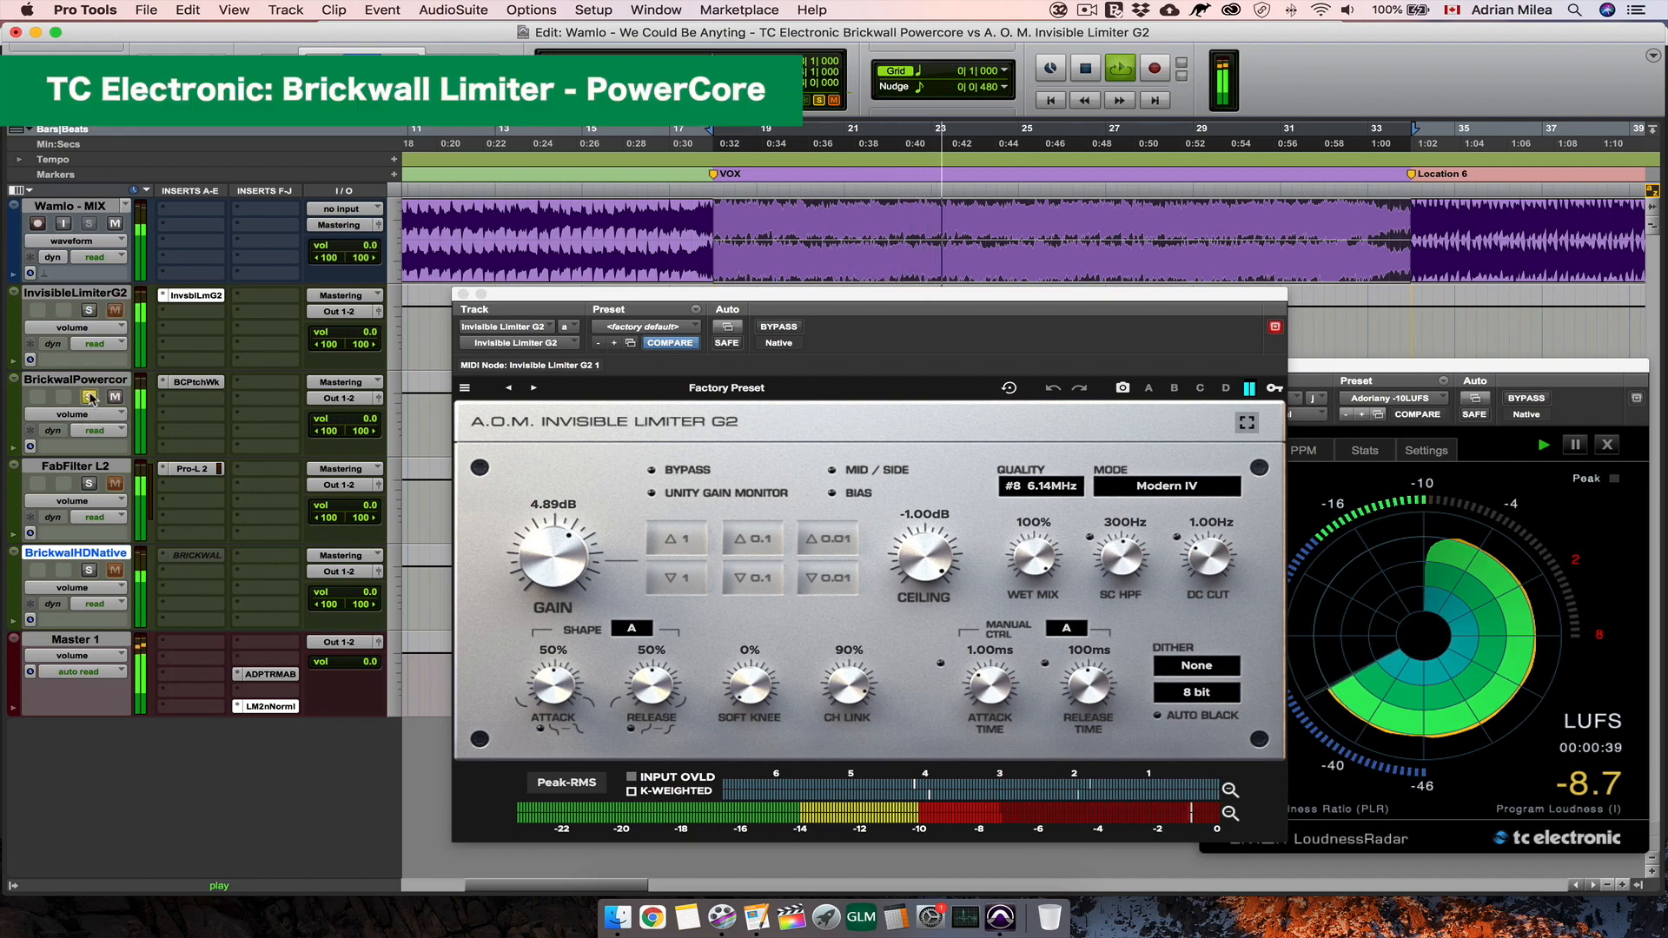
left_click(89, 311)
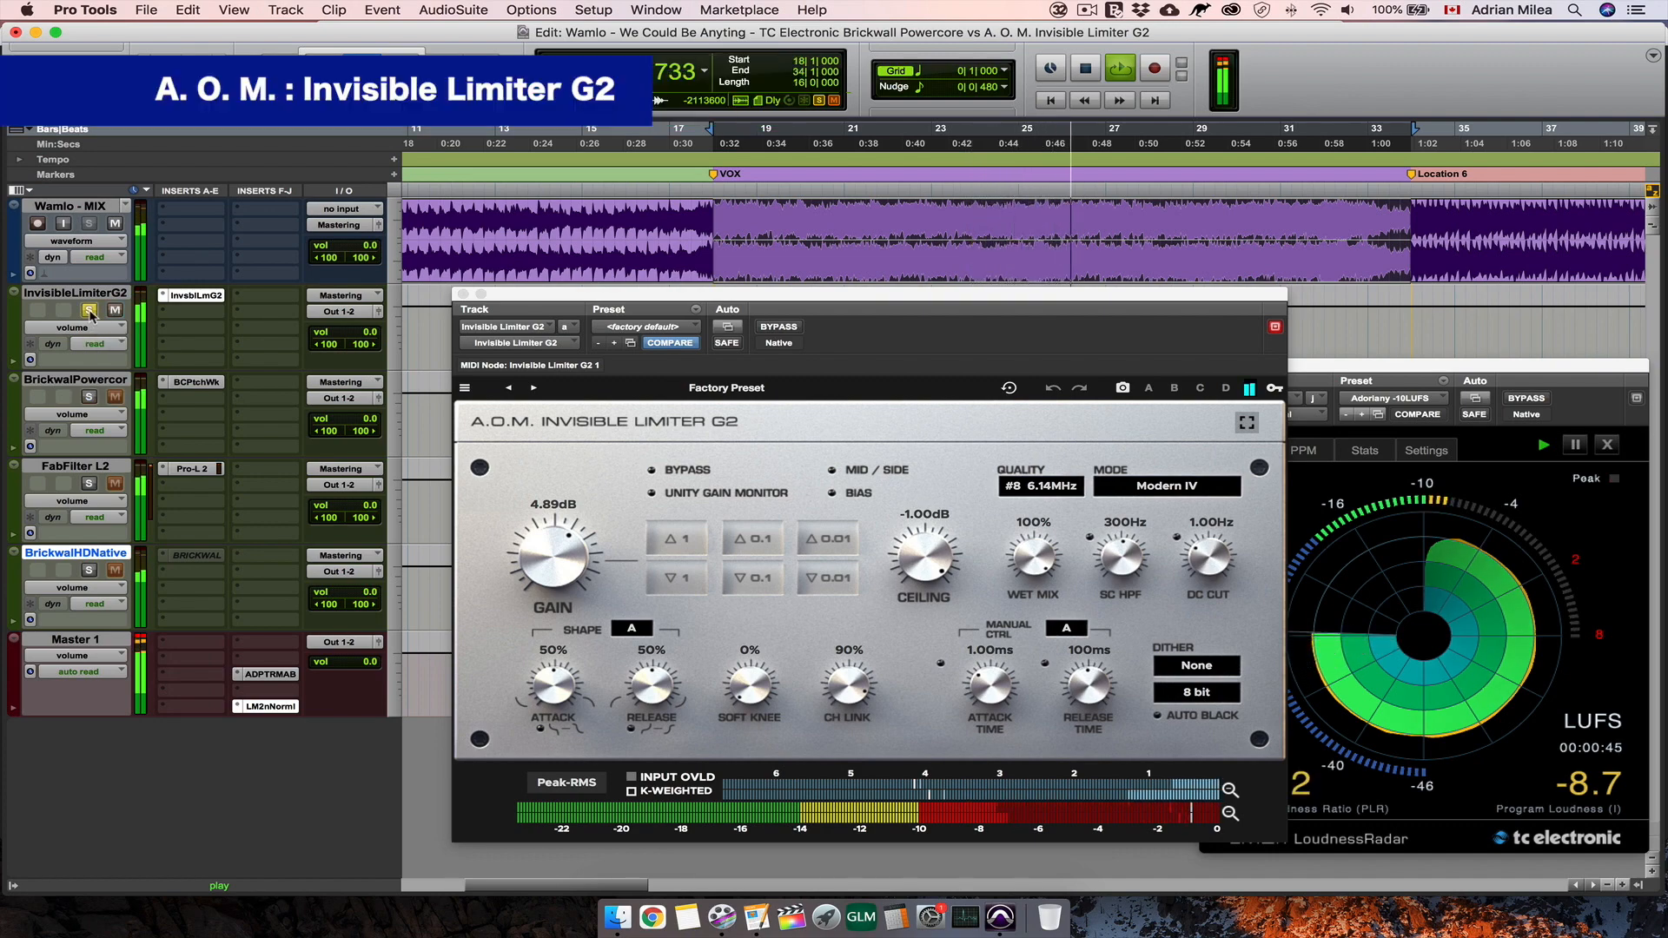
left_click(90, 398)
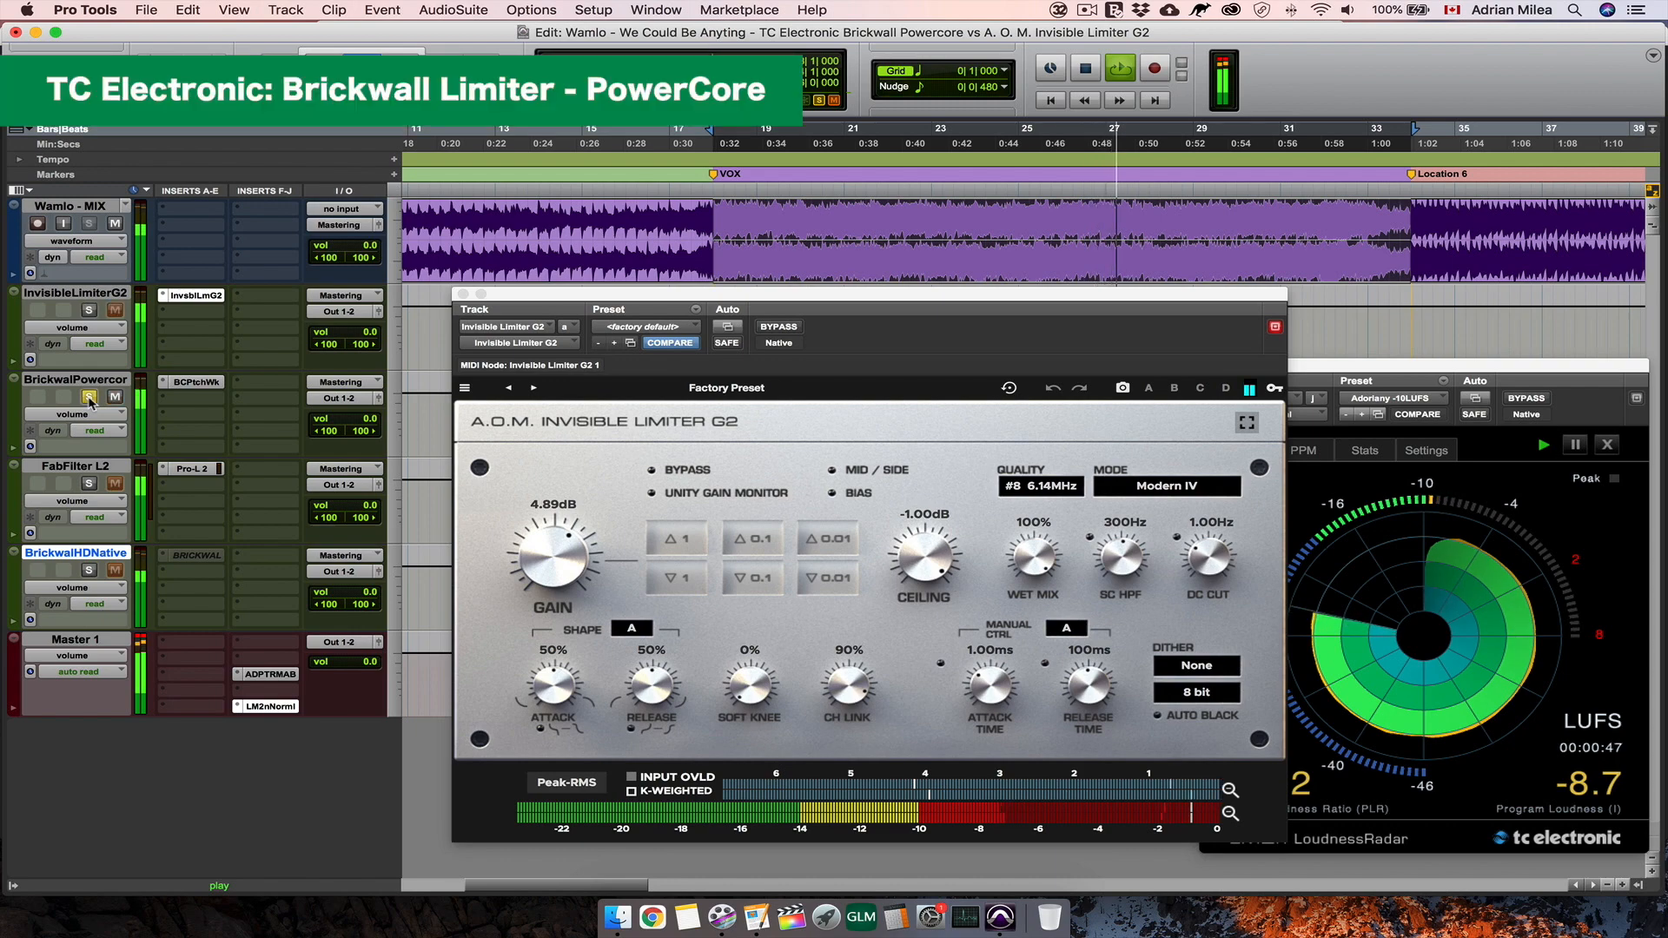
left_click(90, 311)
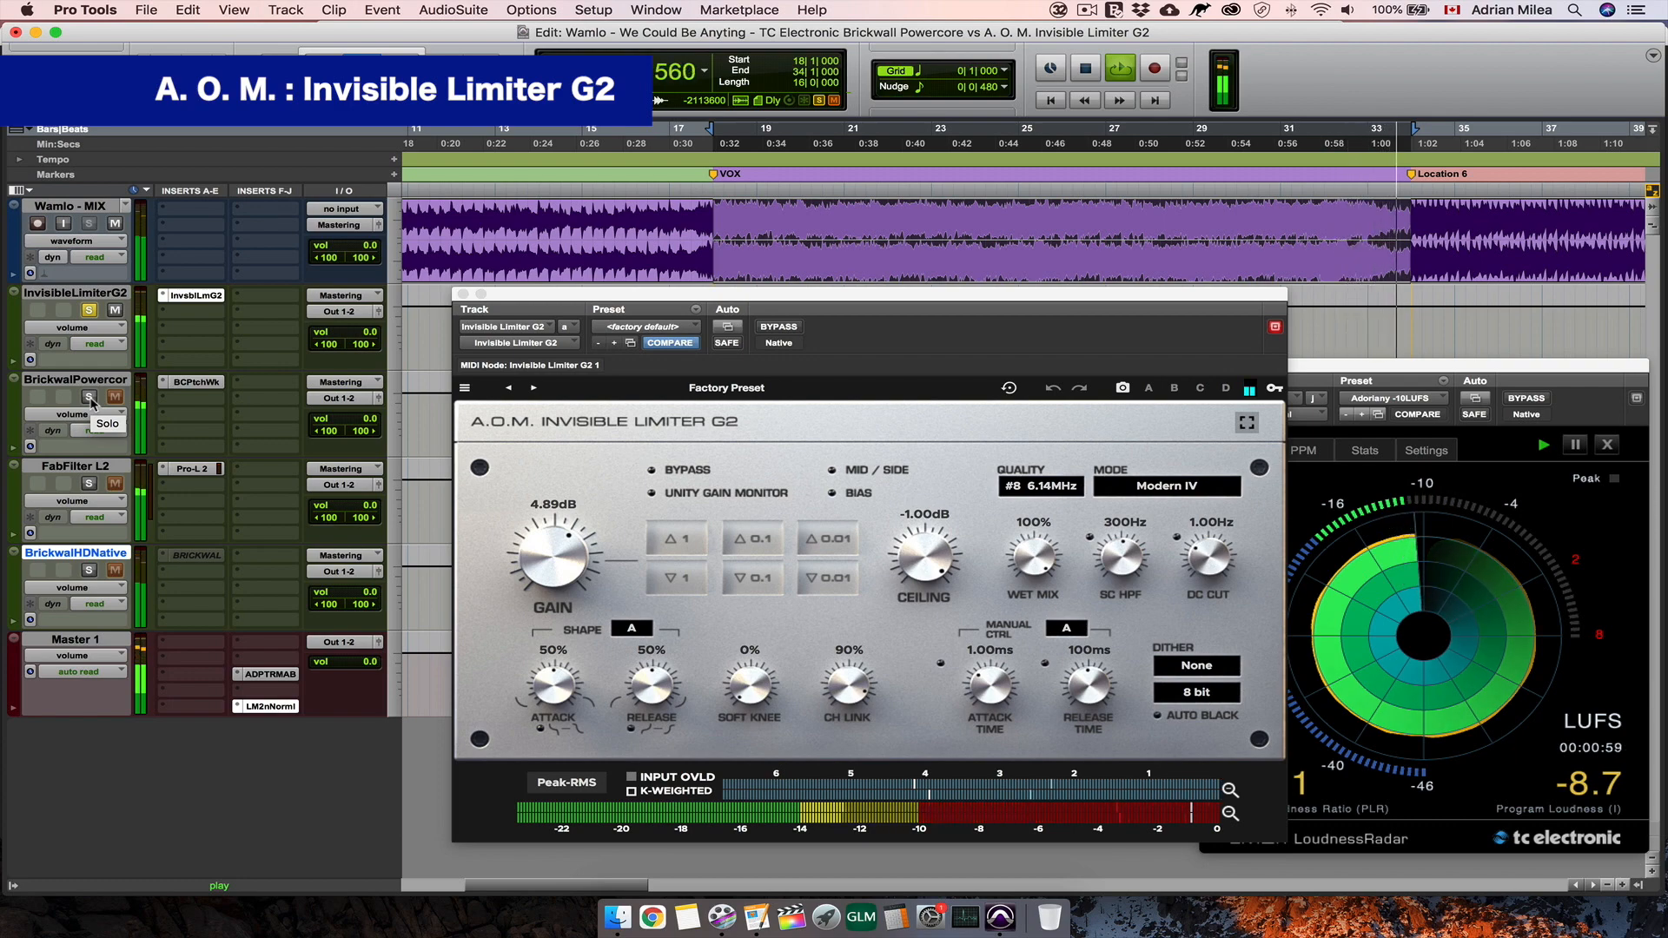
key("space")
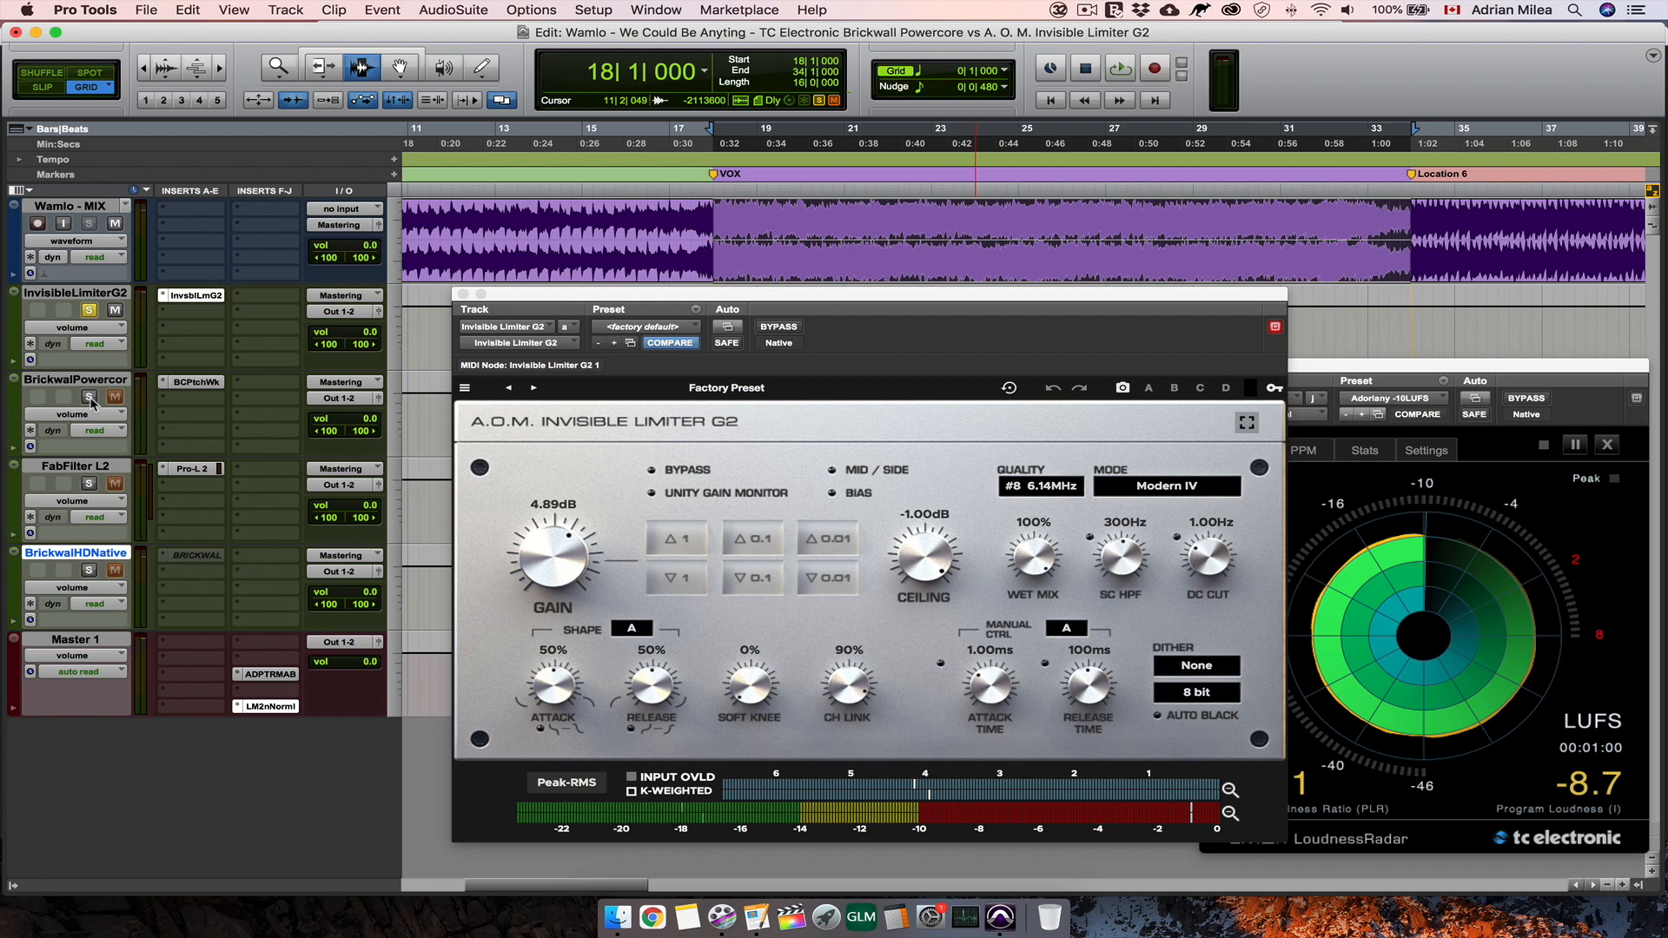
Step: Keep the Invisible Limiter window open, open Pro-L 2 on the FabFilter L2 track, and inspect its output level setting
left_click_drag(754, 299, 759, 298)
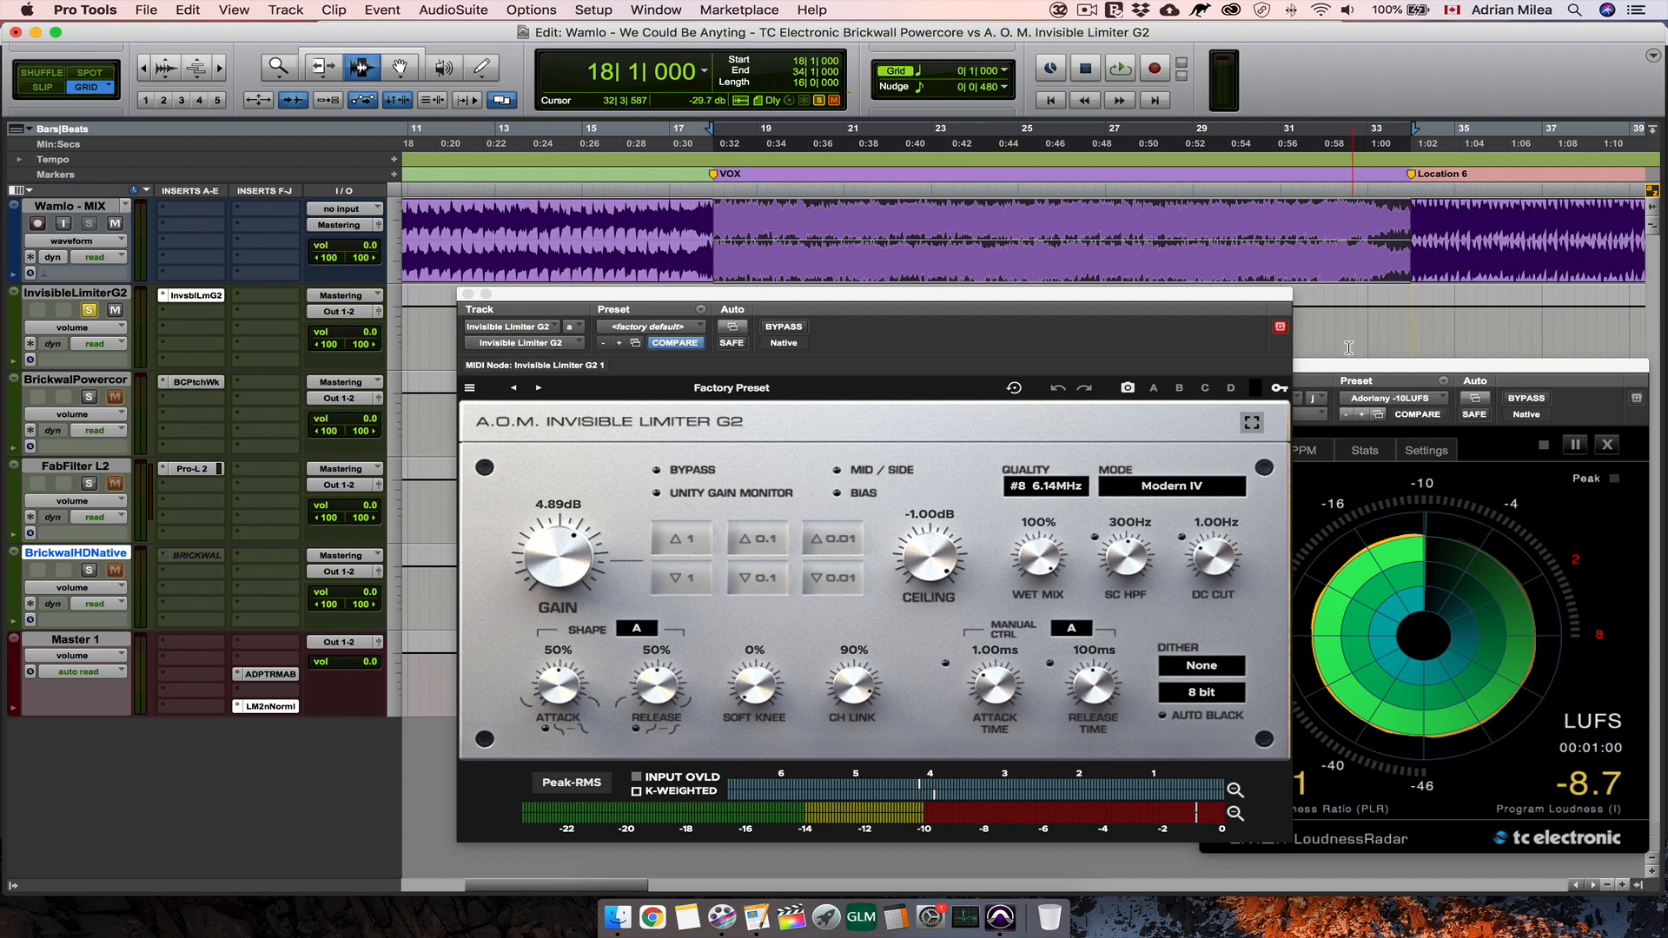
left_click(1279, 329)
left_click(181, 470)
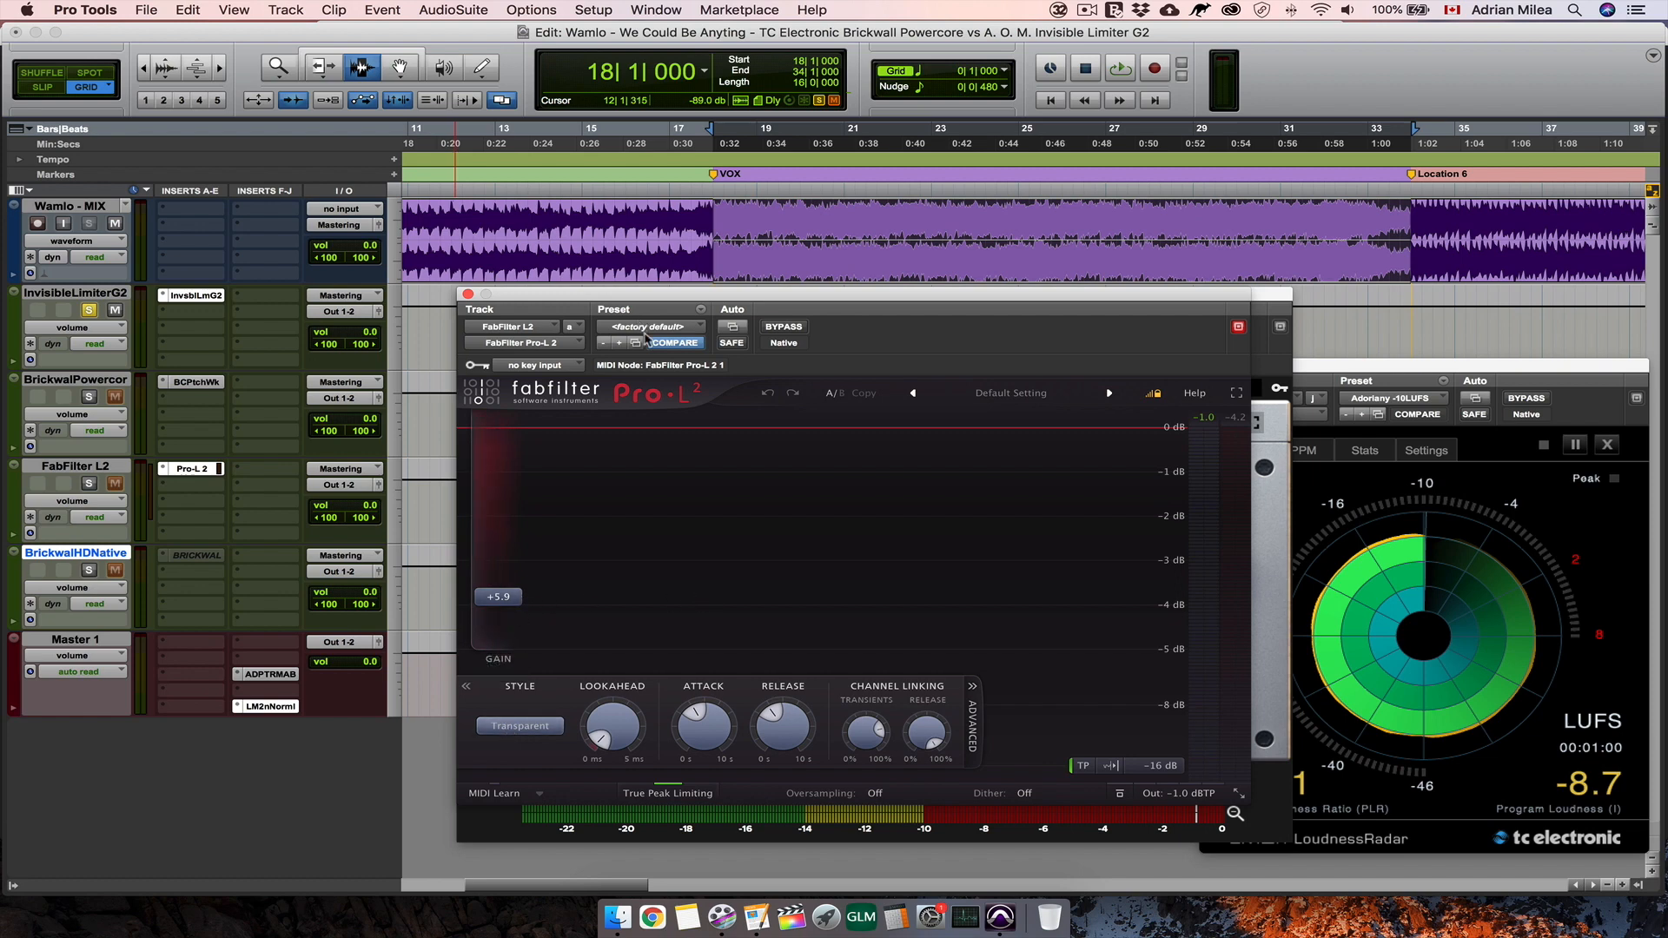
mouse_move(1195, 797)
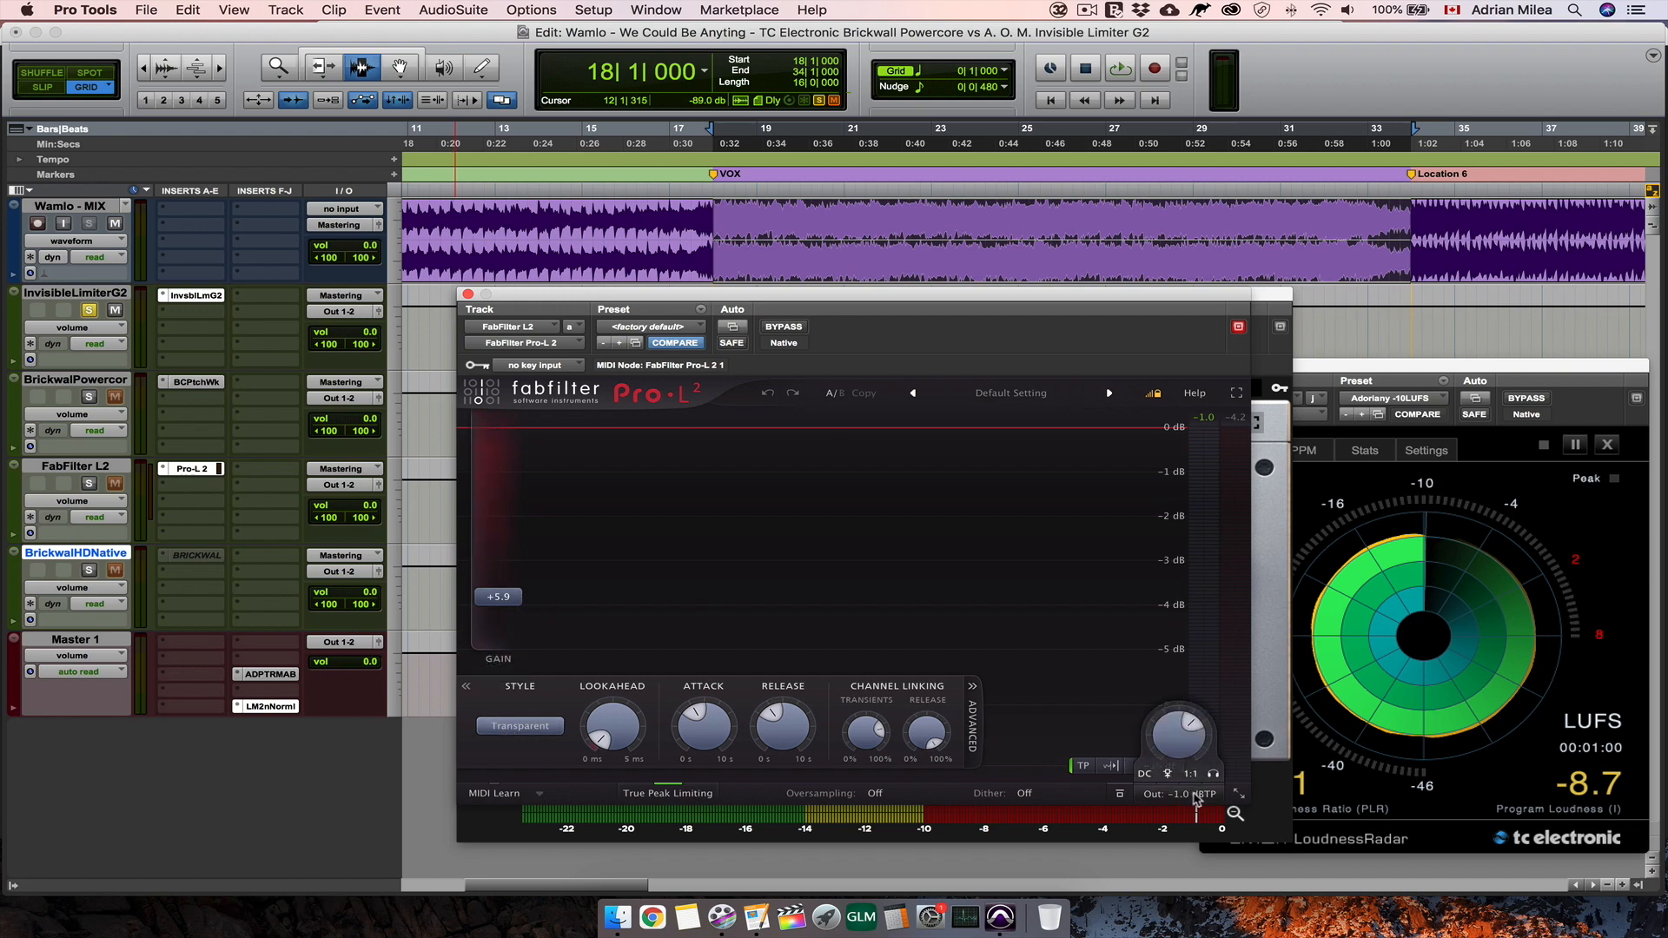
mouse_move(1191, 736)
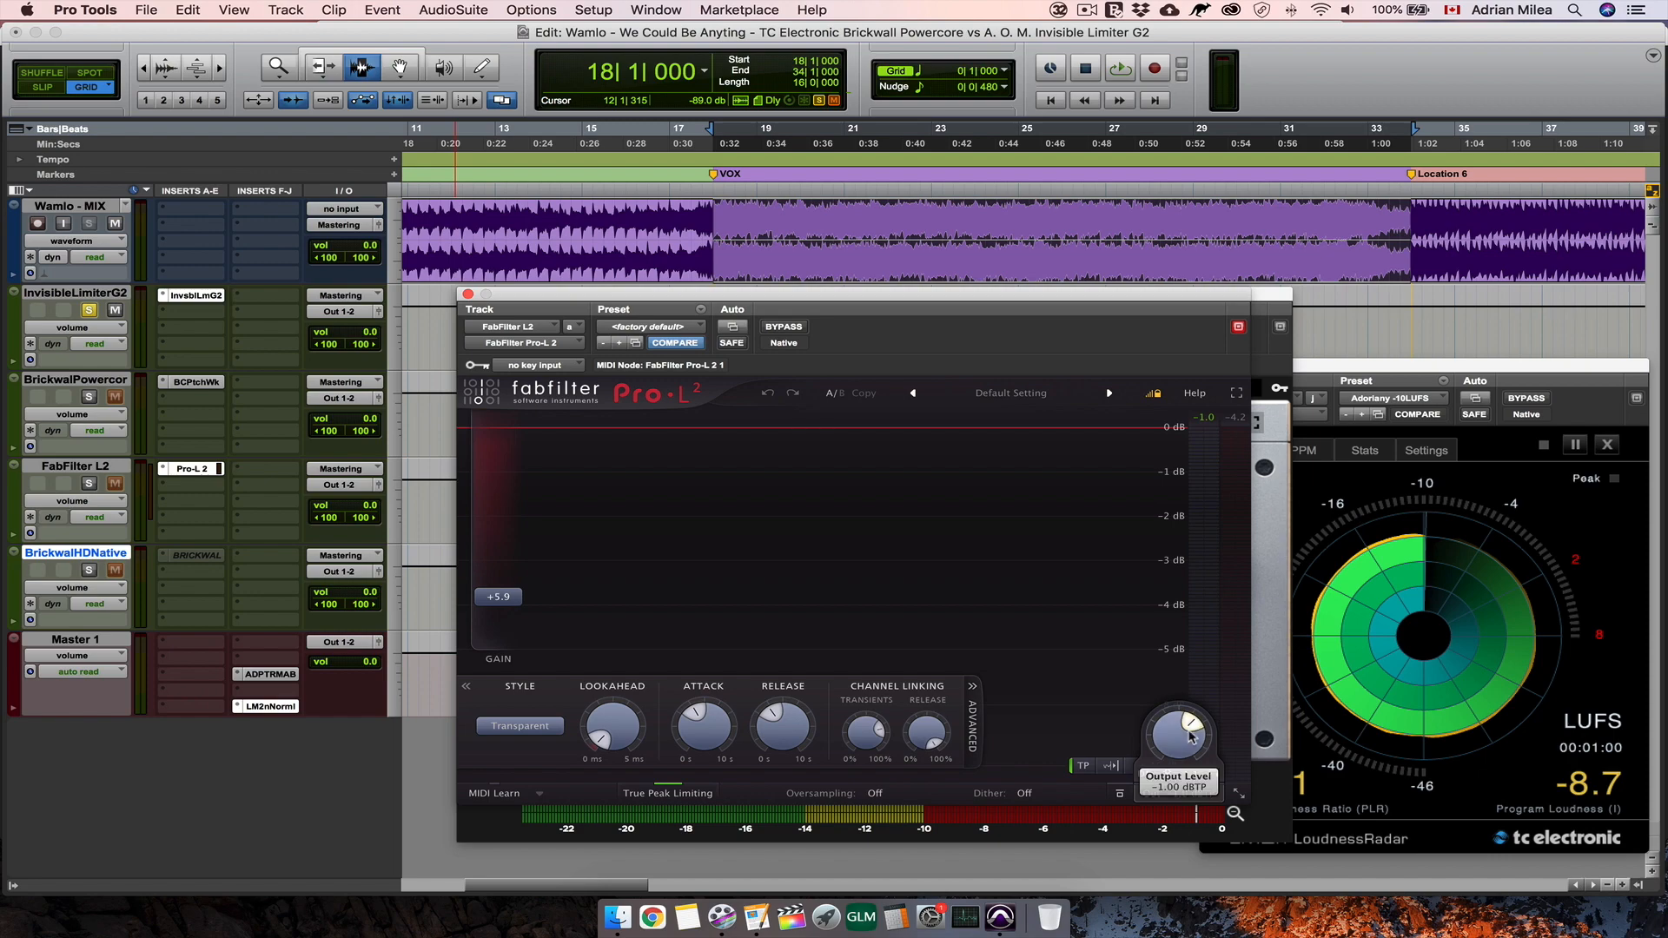
Step: Close Pro-L 2 and play the bar 18 to 34 section, alternating solo between InvisibleLimiterG2 and FabFilter L2 to compare them
left_click(467, 294)
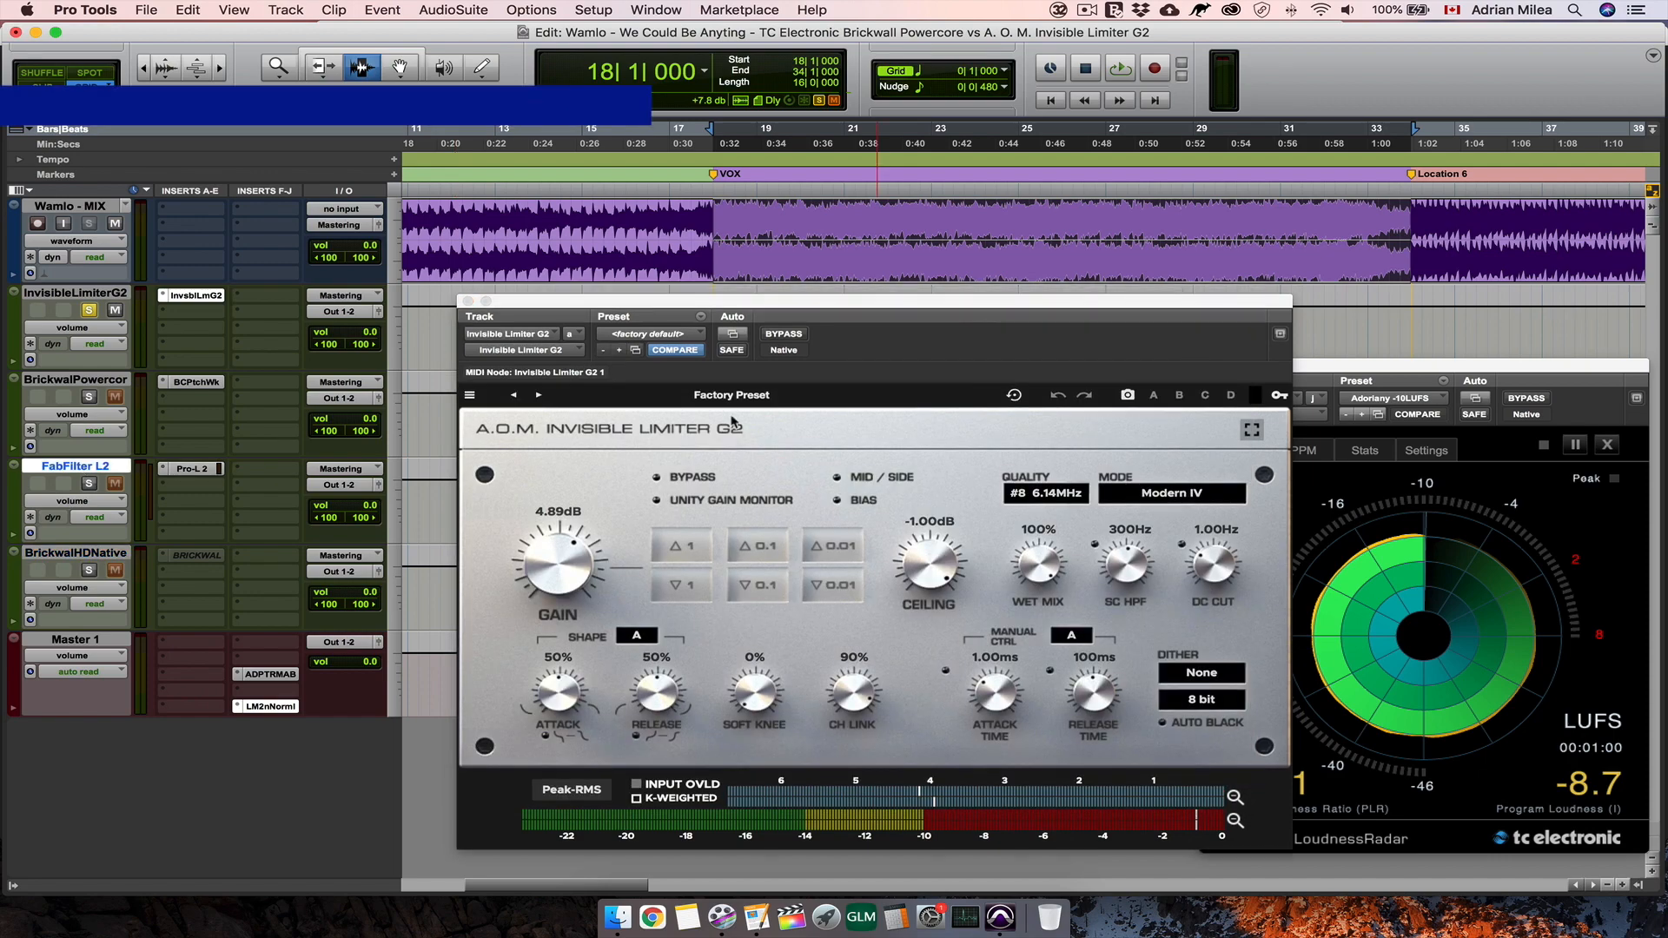
key("space")
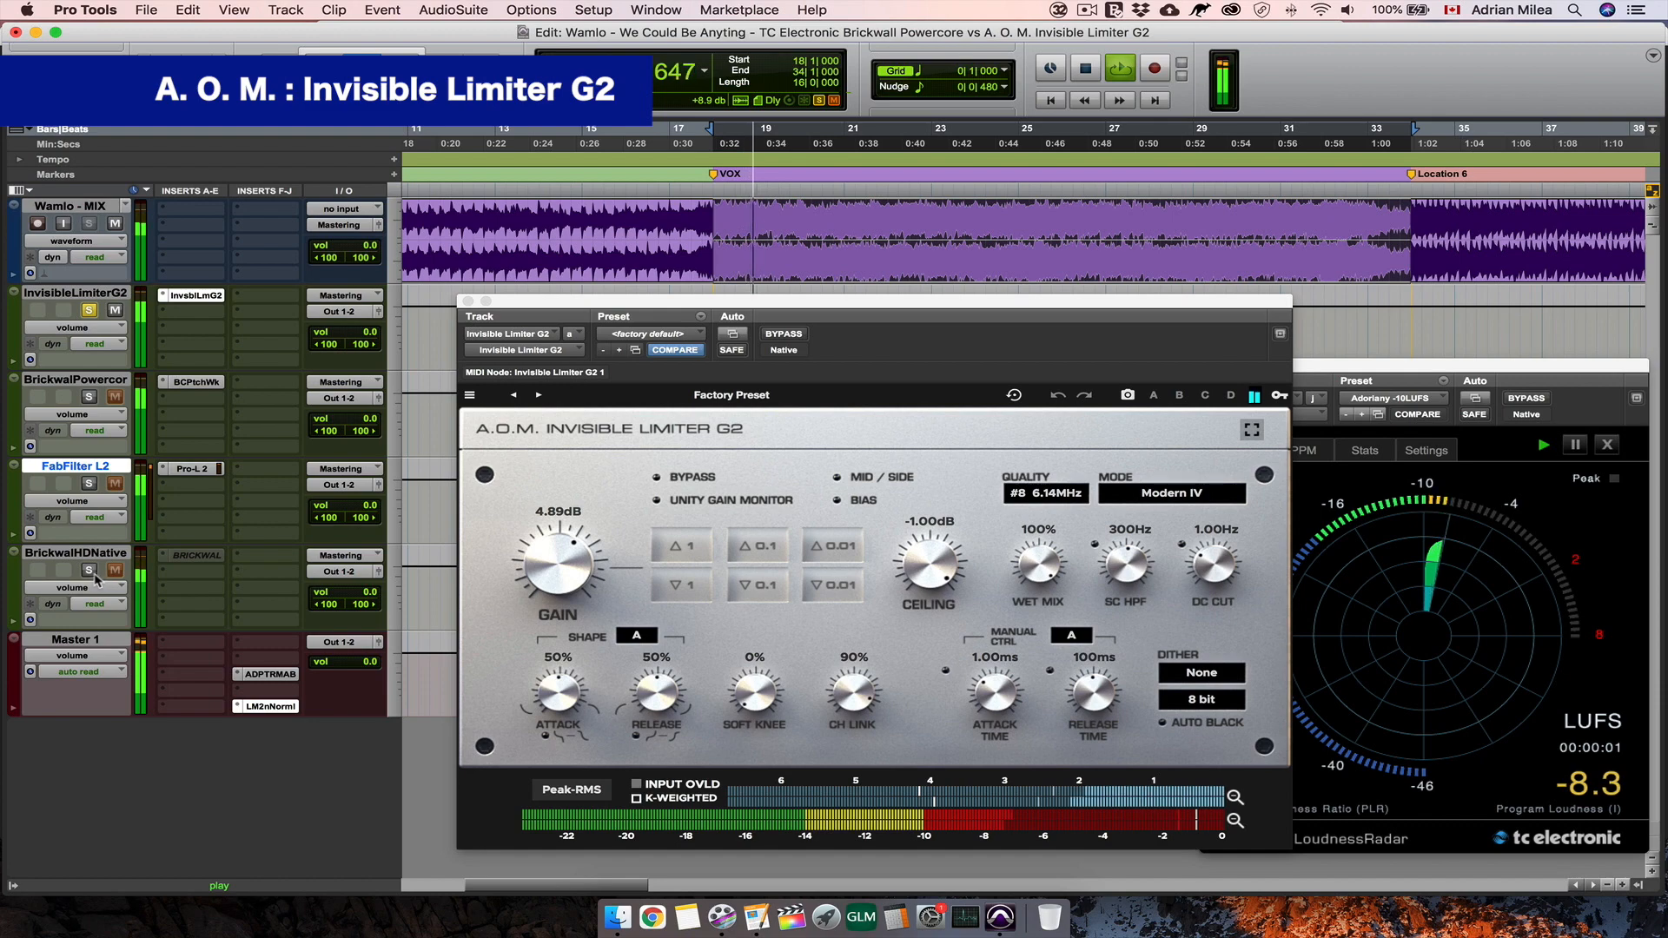
left_click(89, 484)
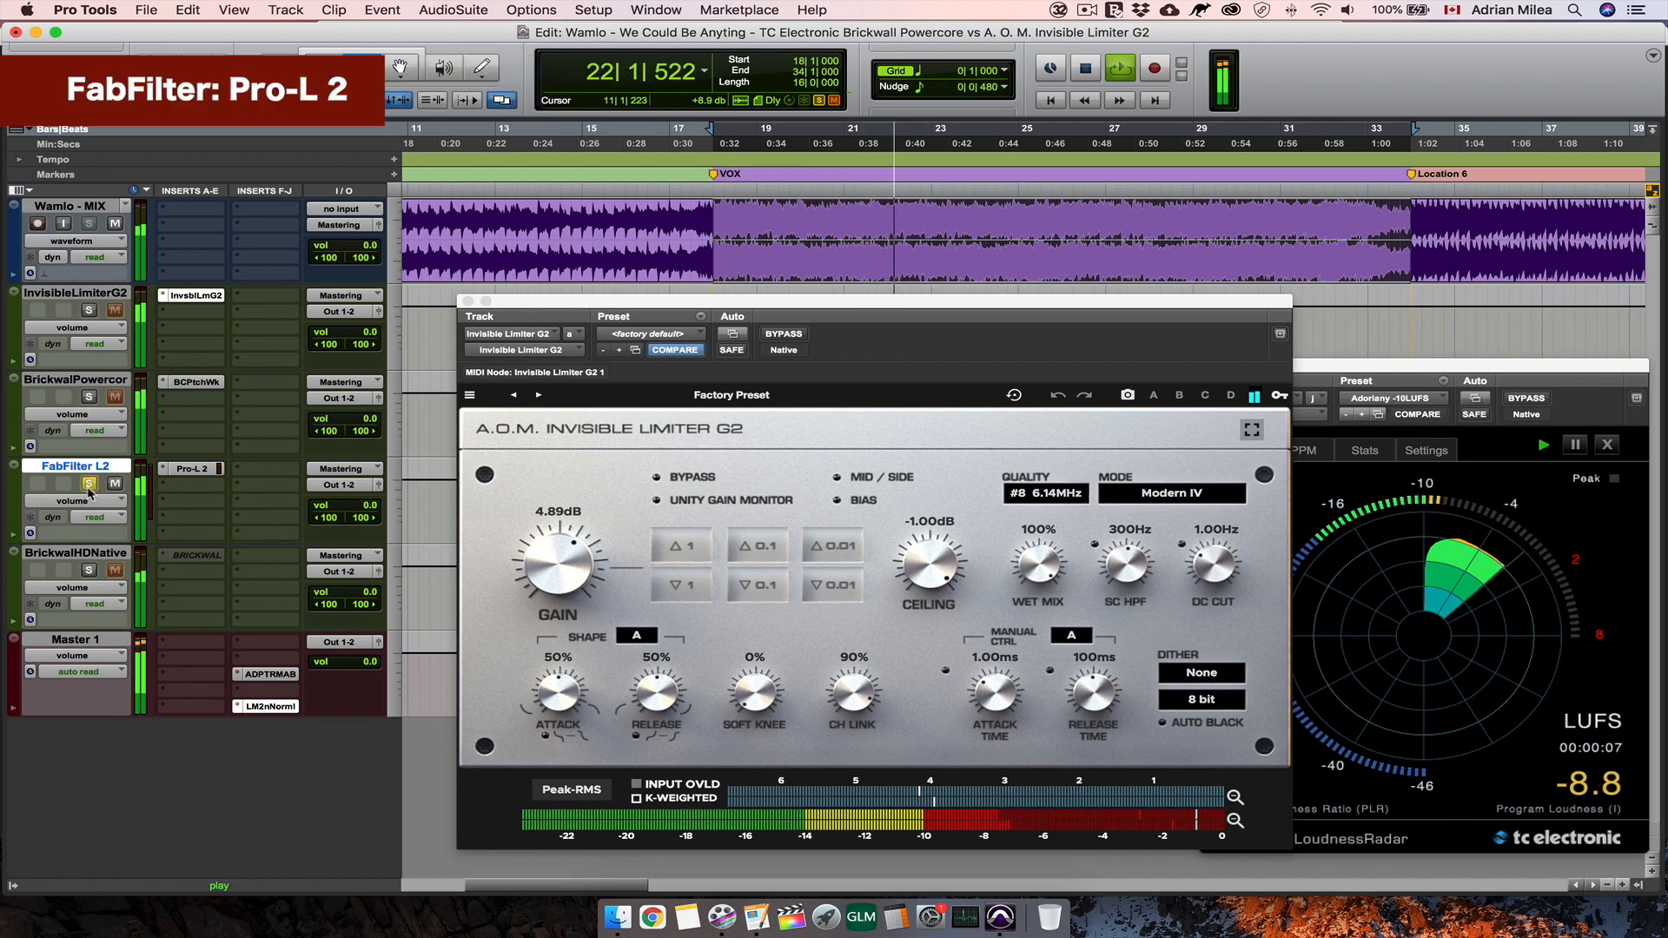
left_click(90, 310)
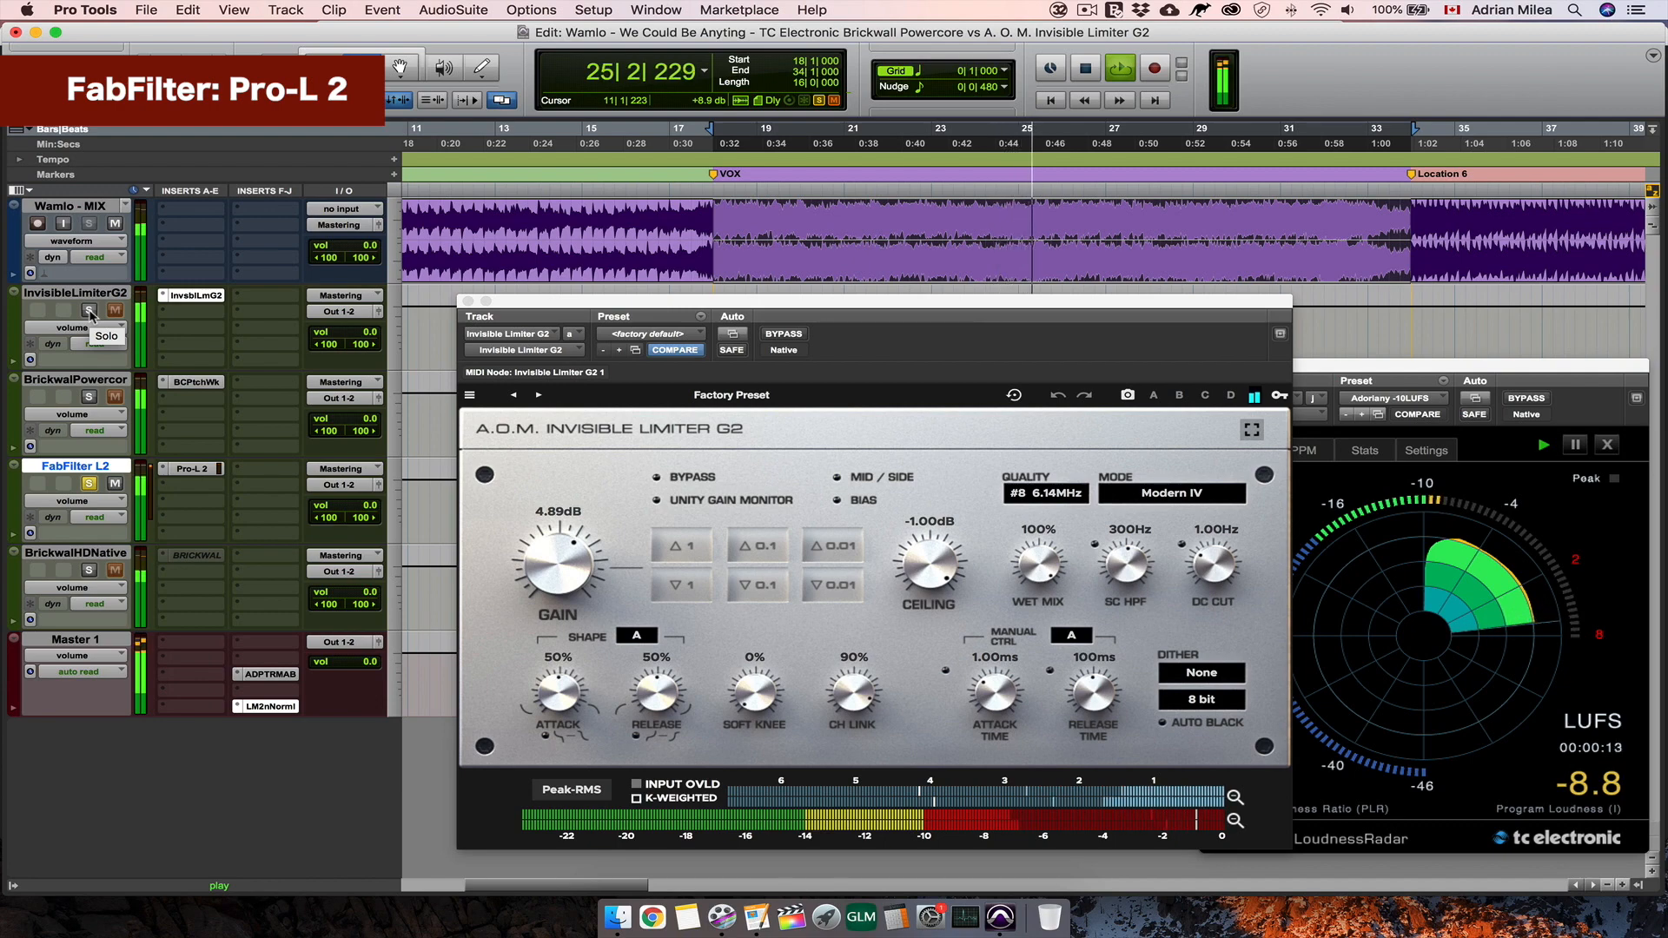
left_click(88, 310)
left_click(88, 483)
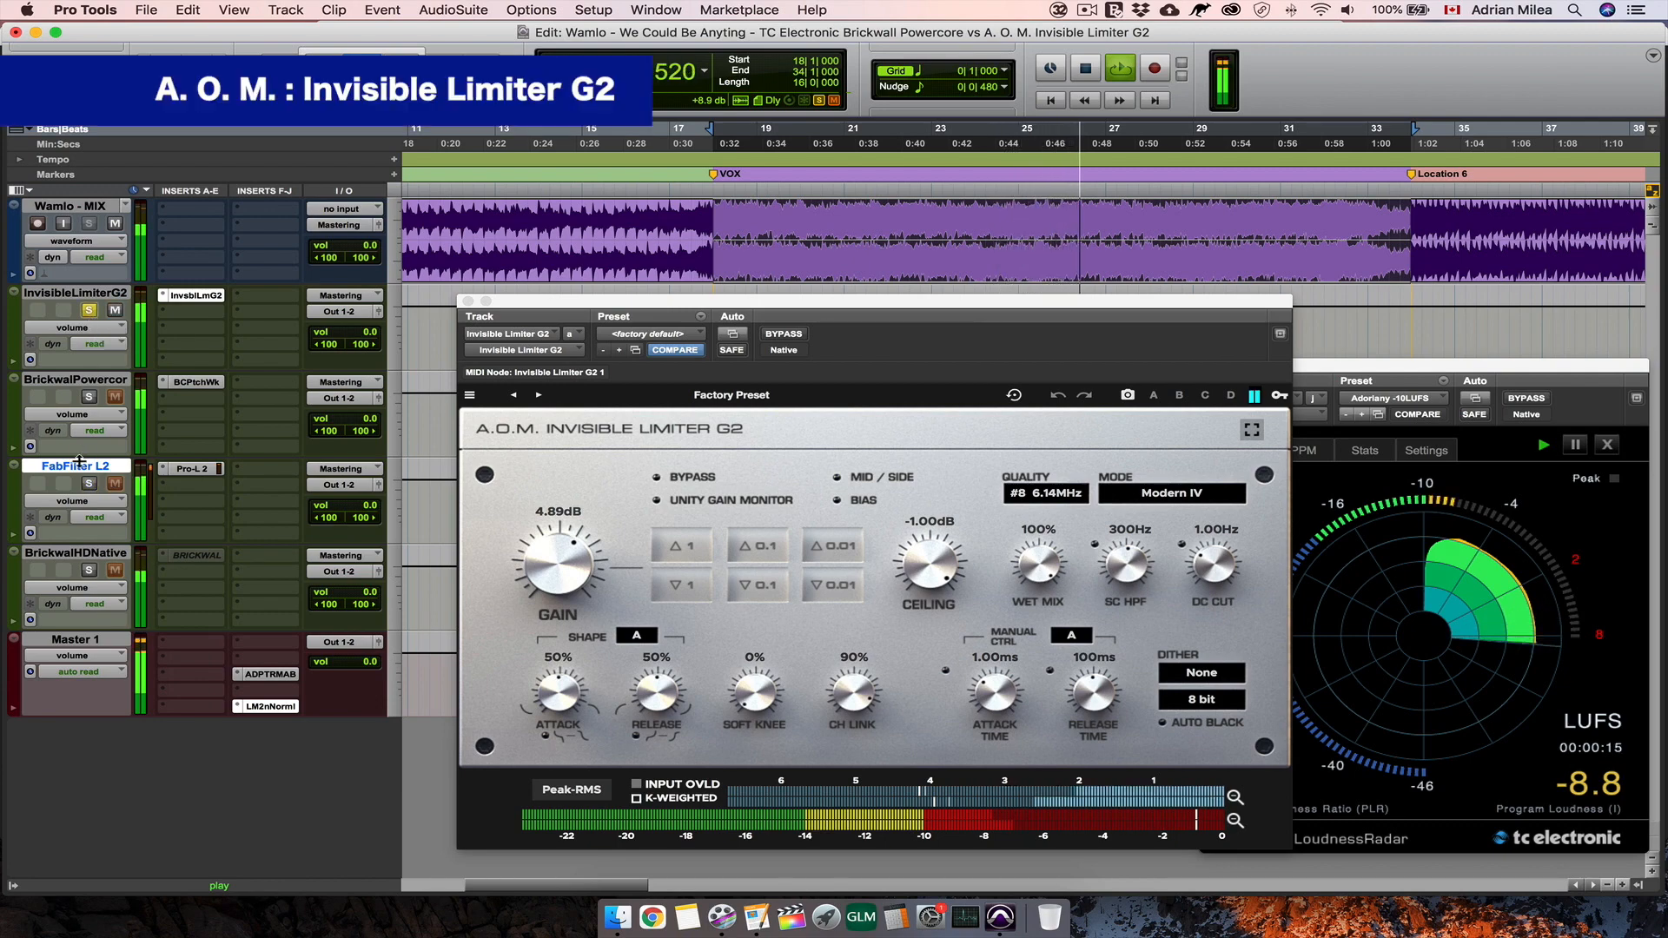
left_click(89, 484)
left_click(89, 311)
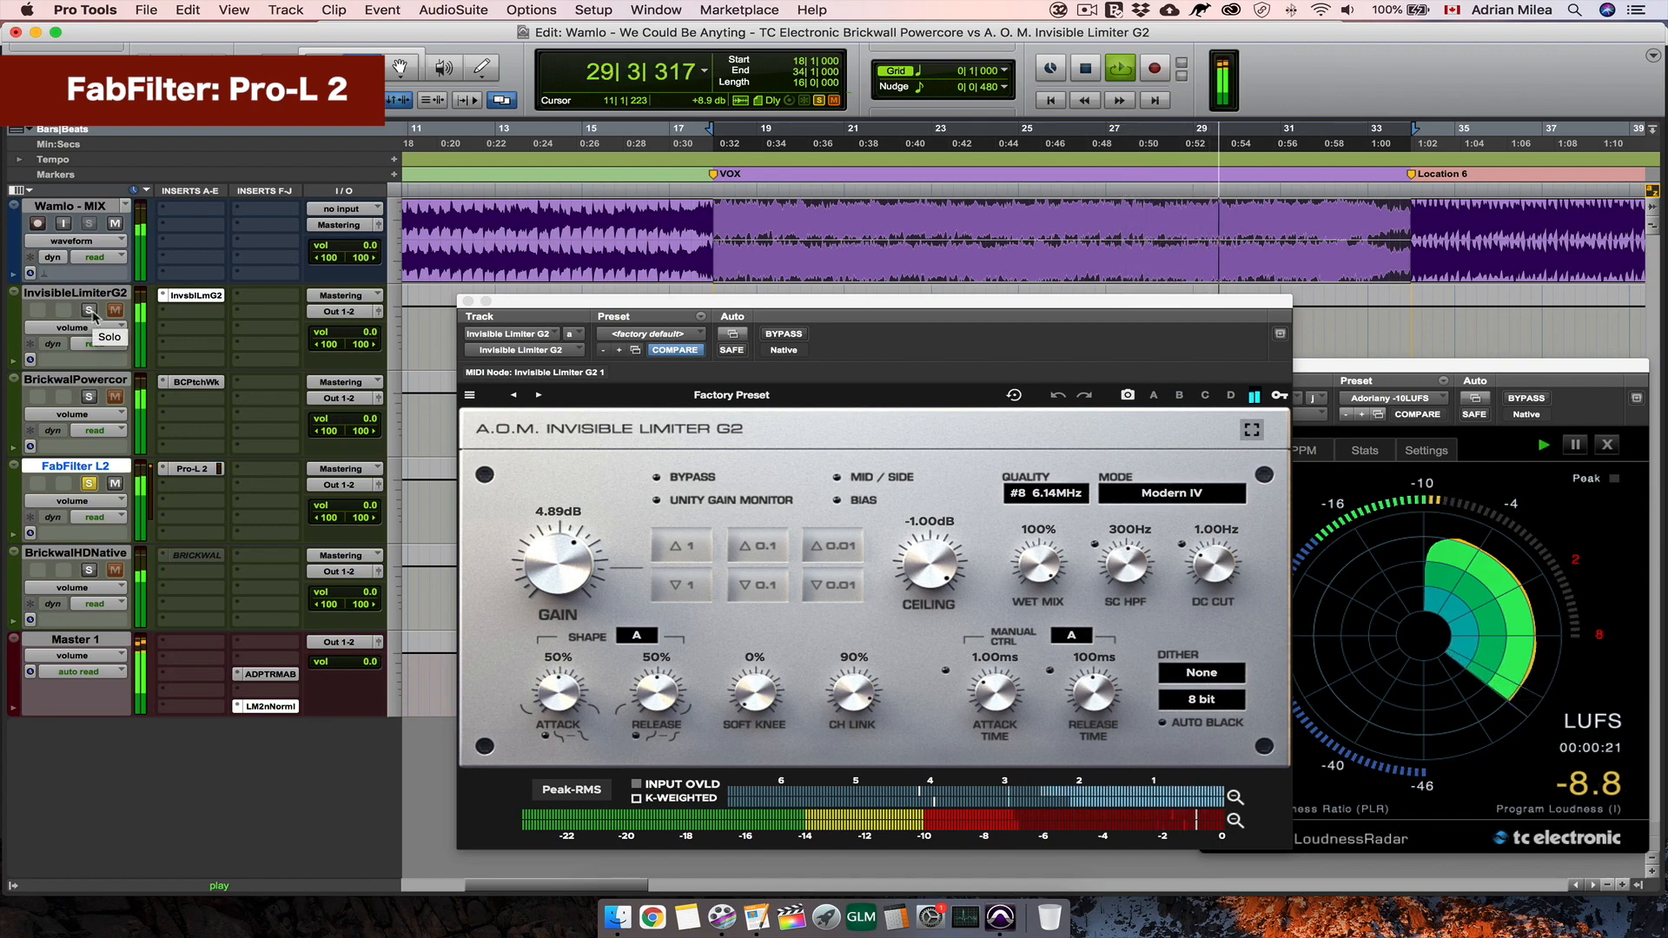
left_click(91, 312)
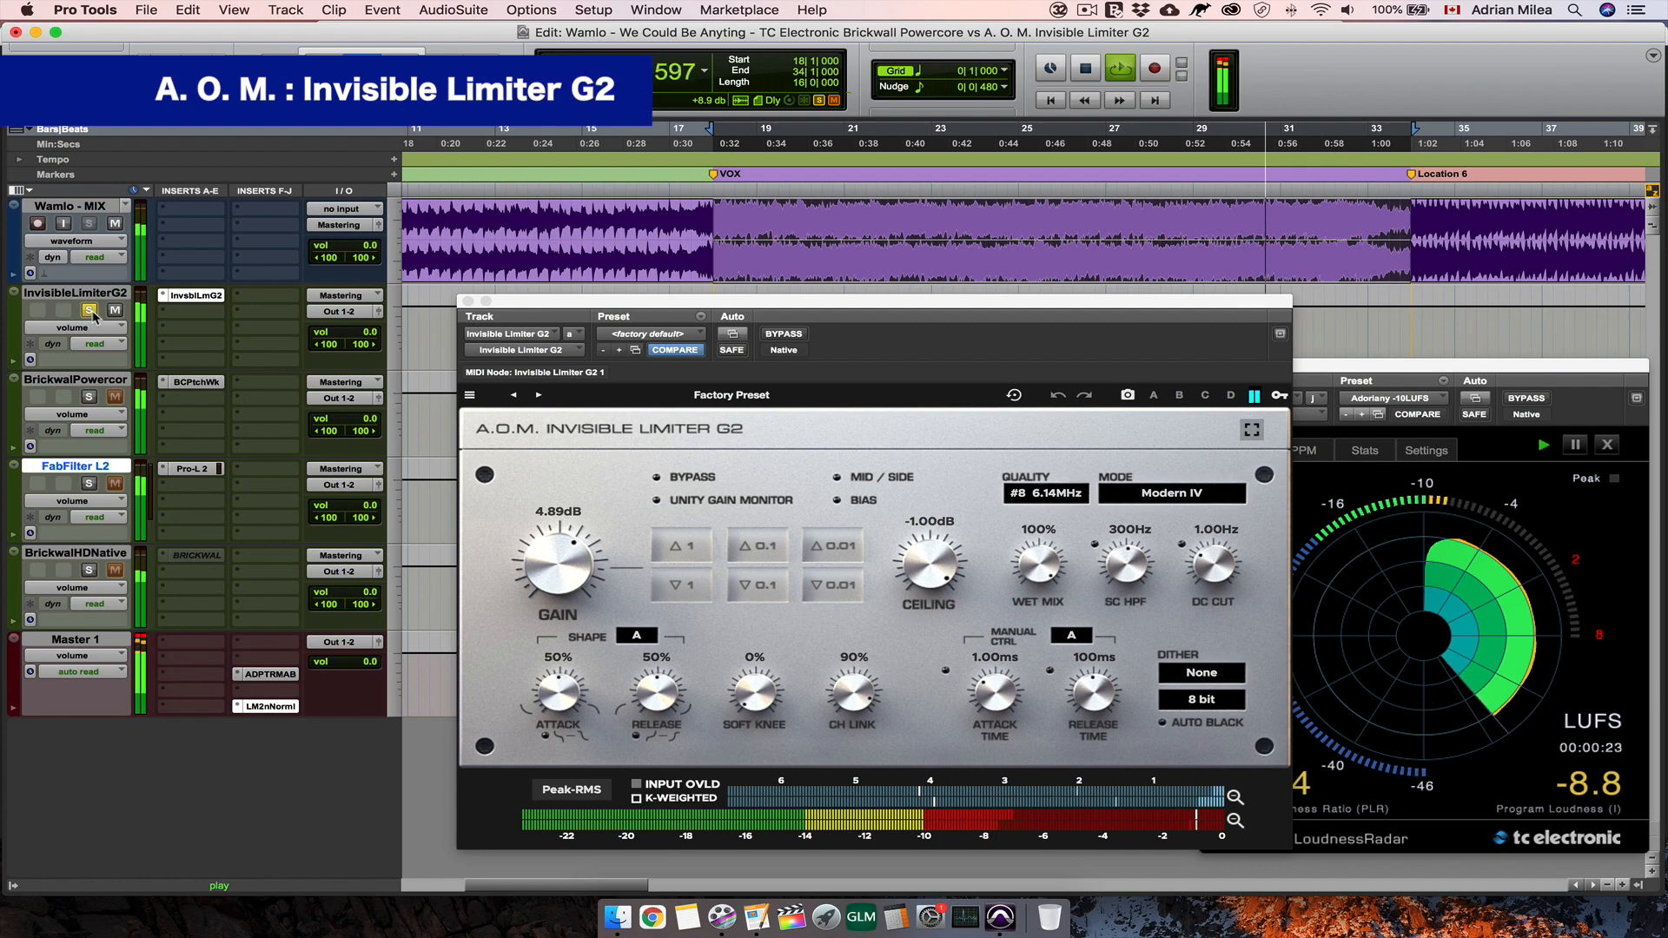
left_click(89, 484)
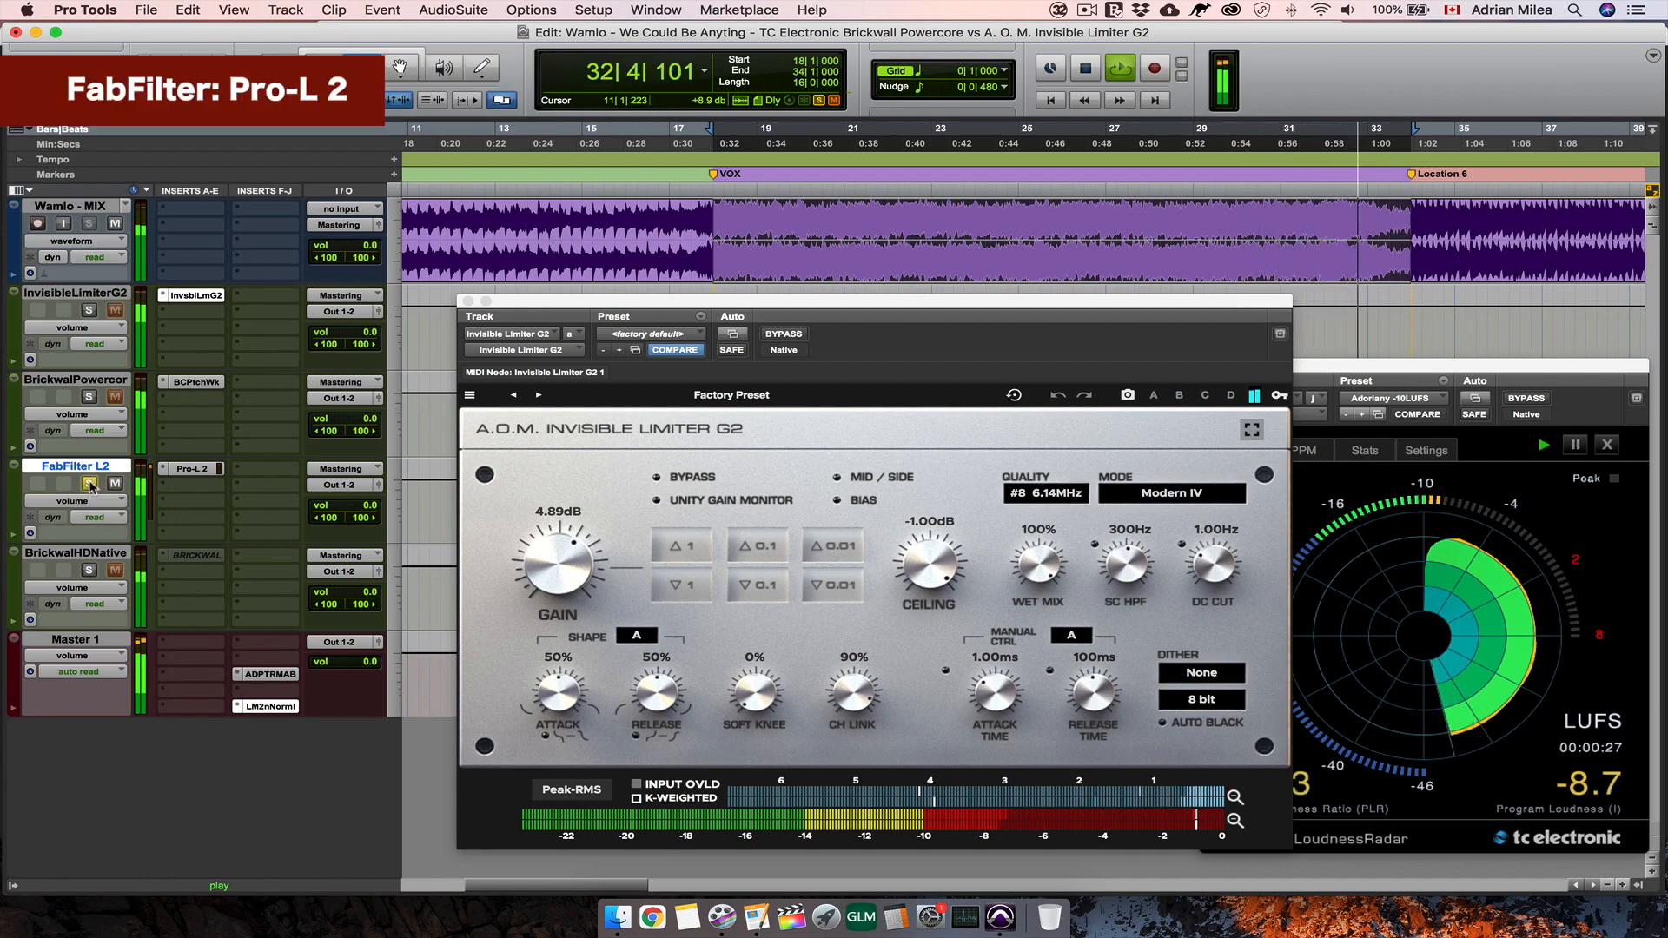
left_click(89, 310)
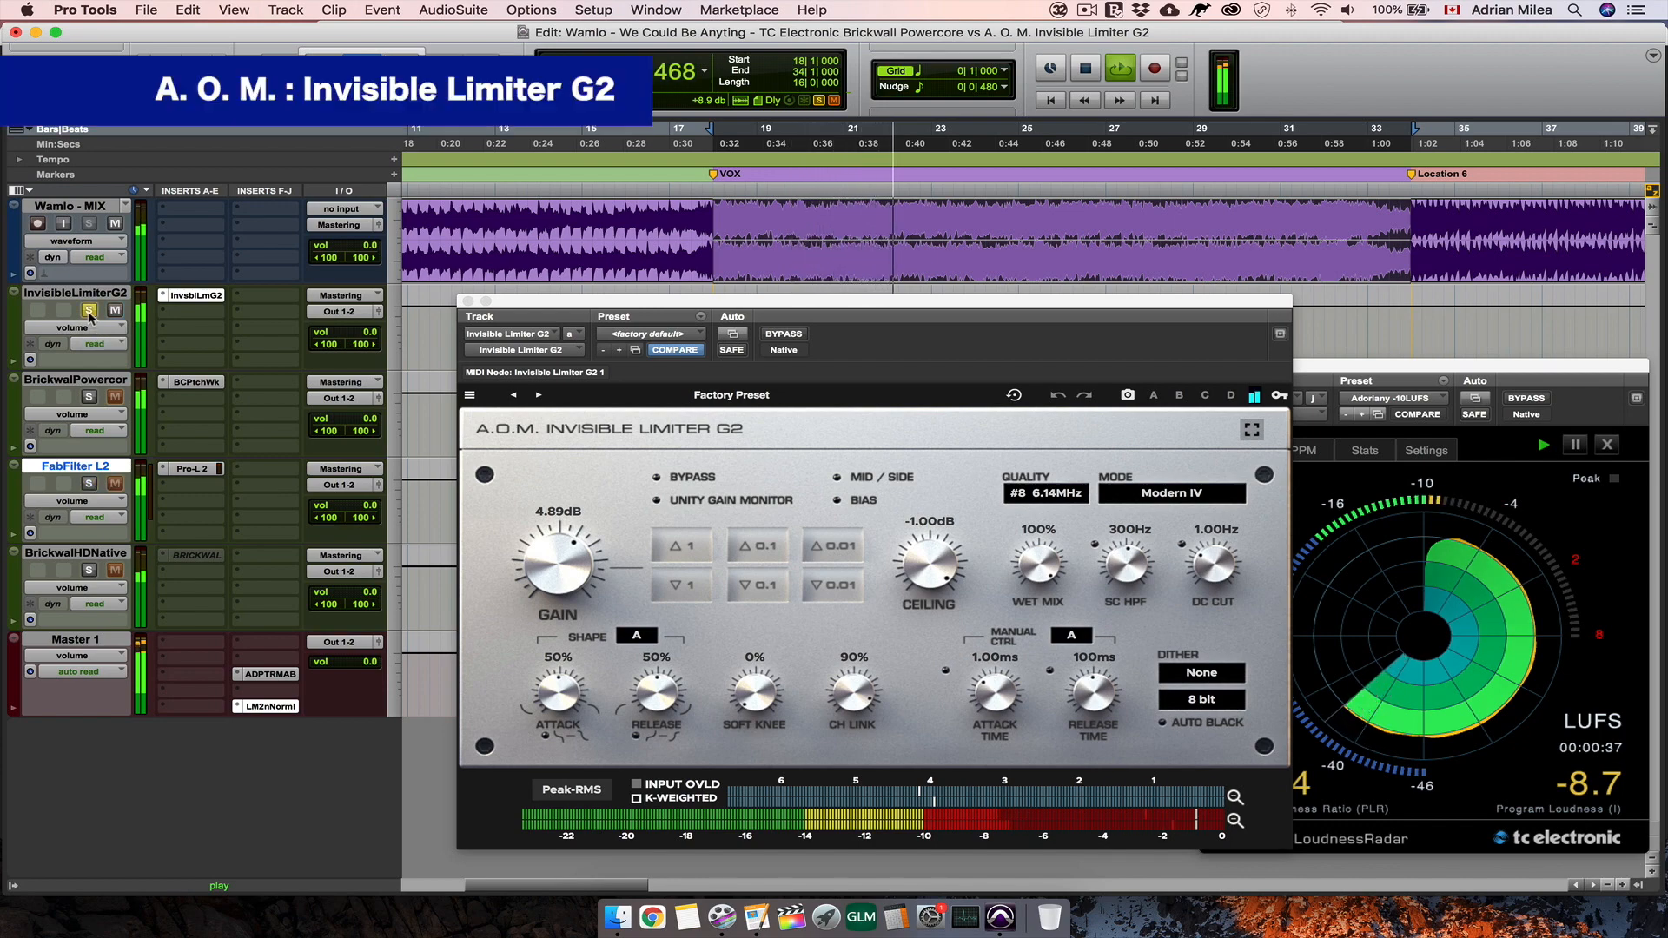
left_click(89, 483)
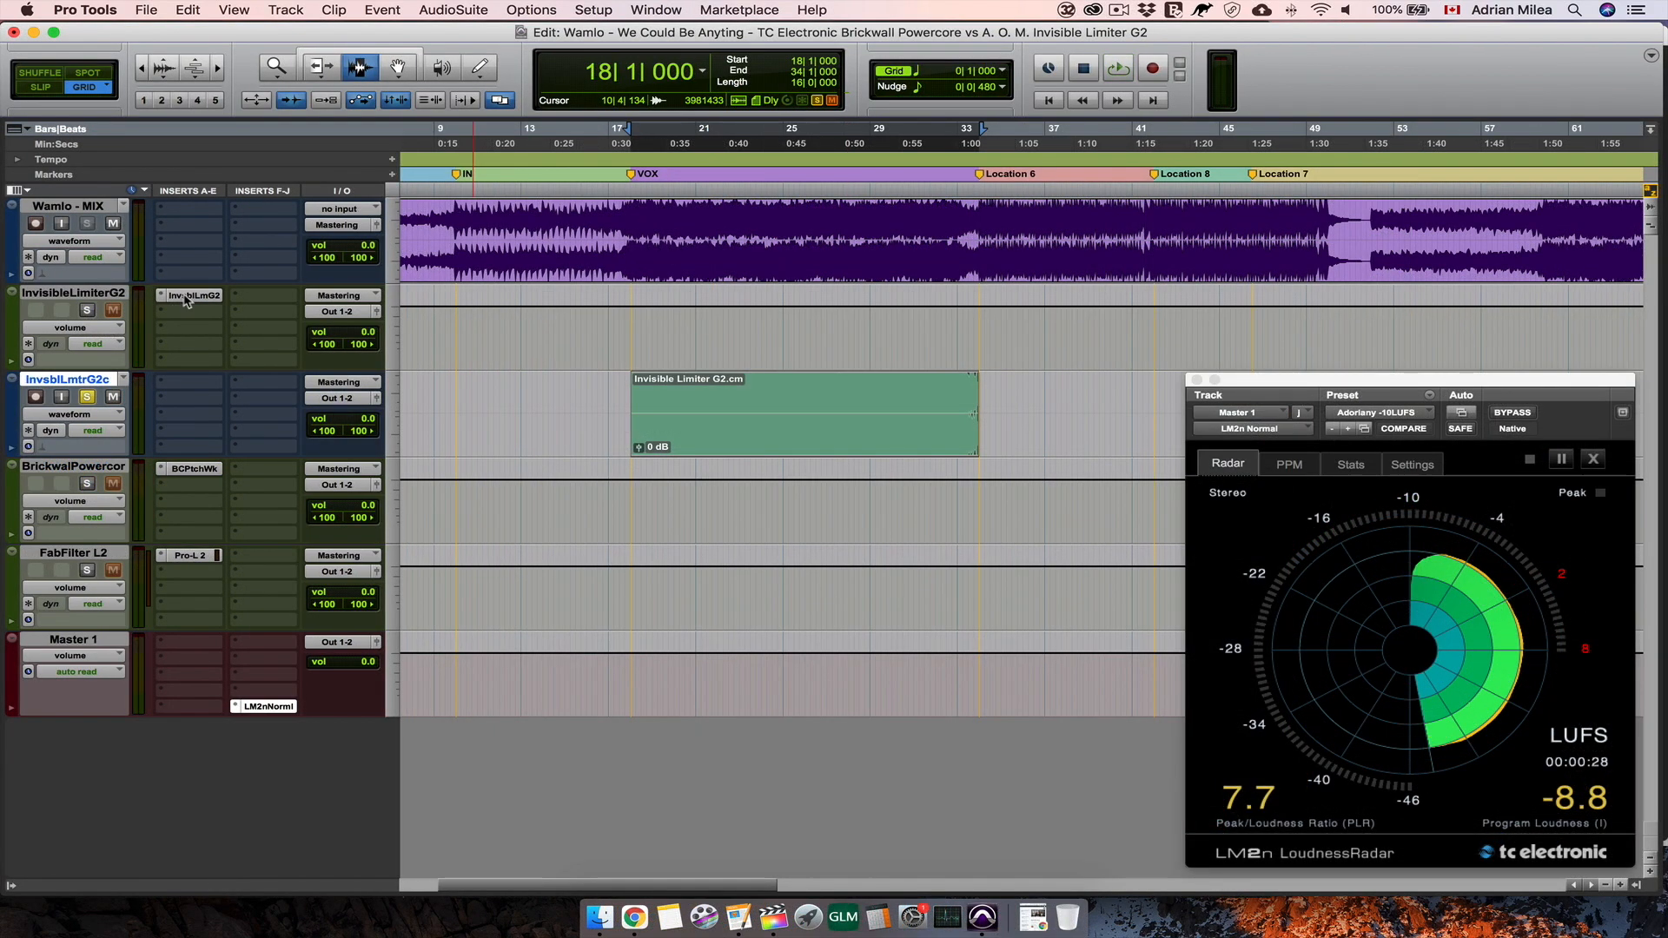
Step: Open the Invisible Limiter G2, examine its quality options up to #10 24.6MHz without changing the setting, and close the plugin
left_click(185, 297)
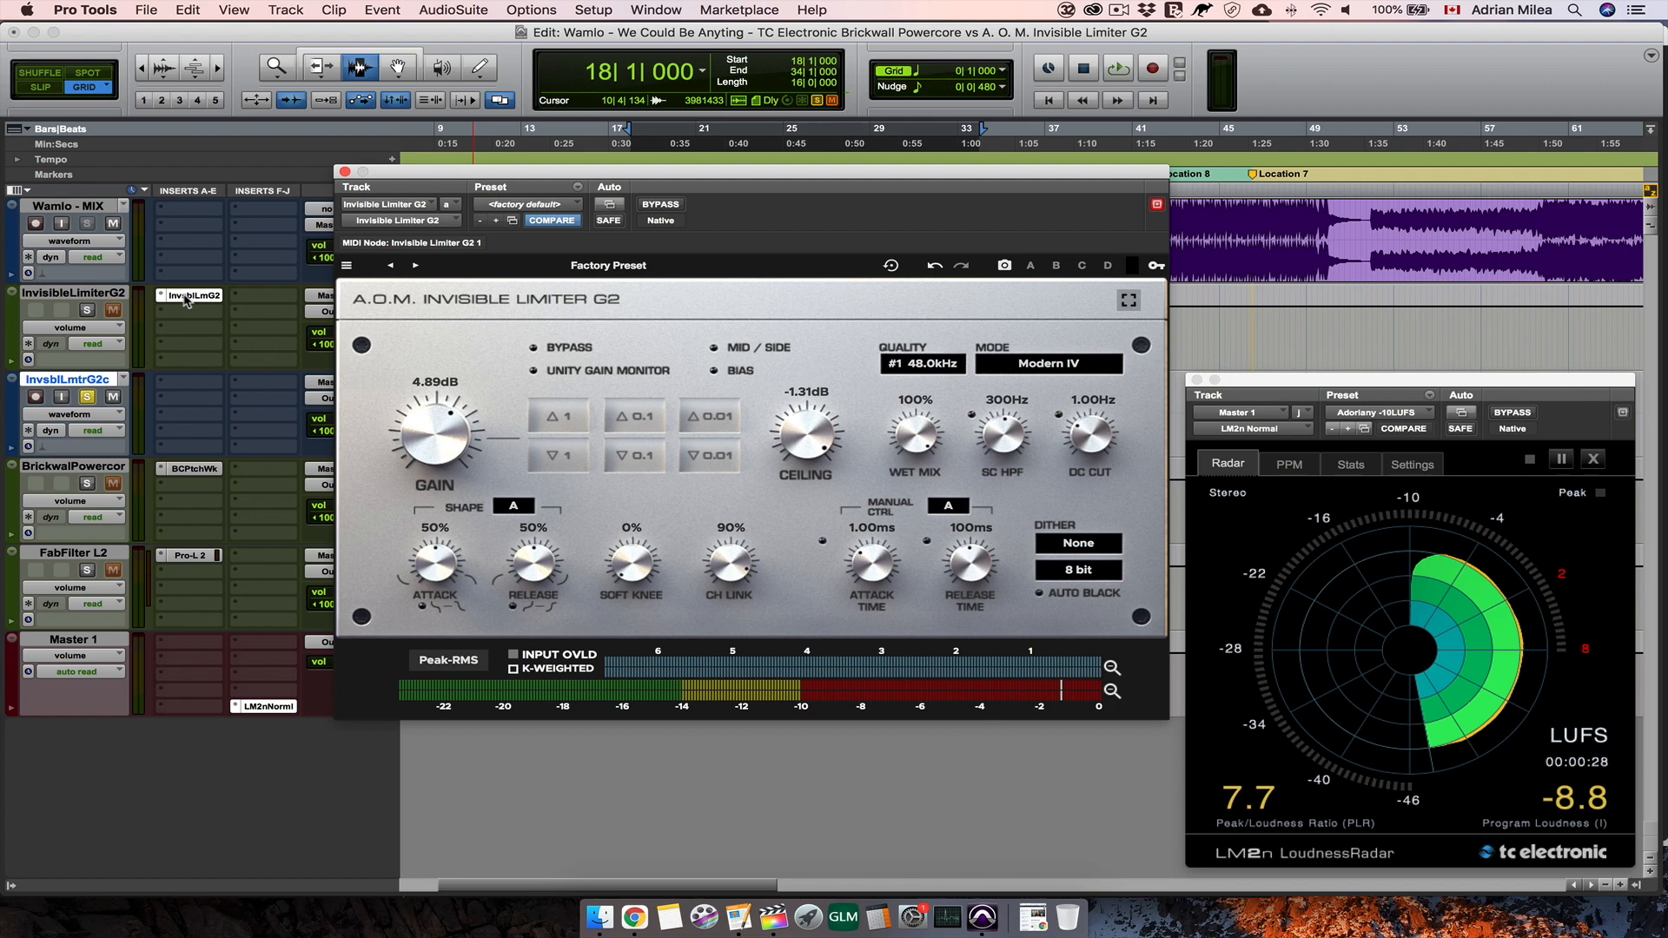
left_click(944, 369)
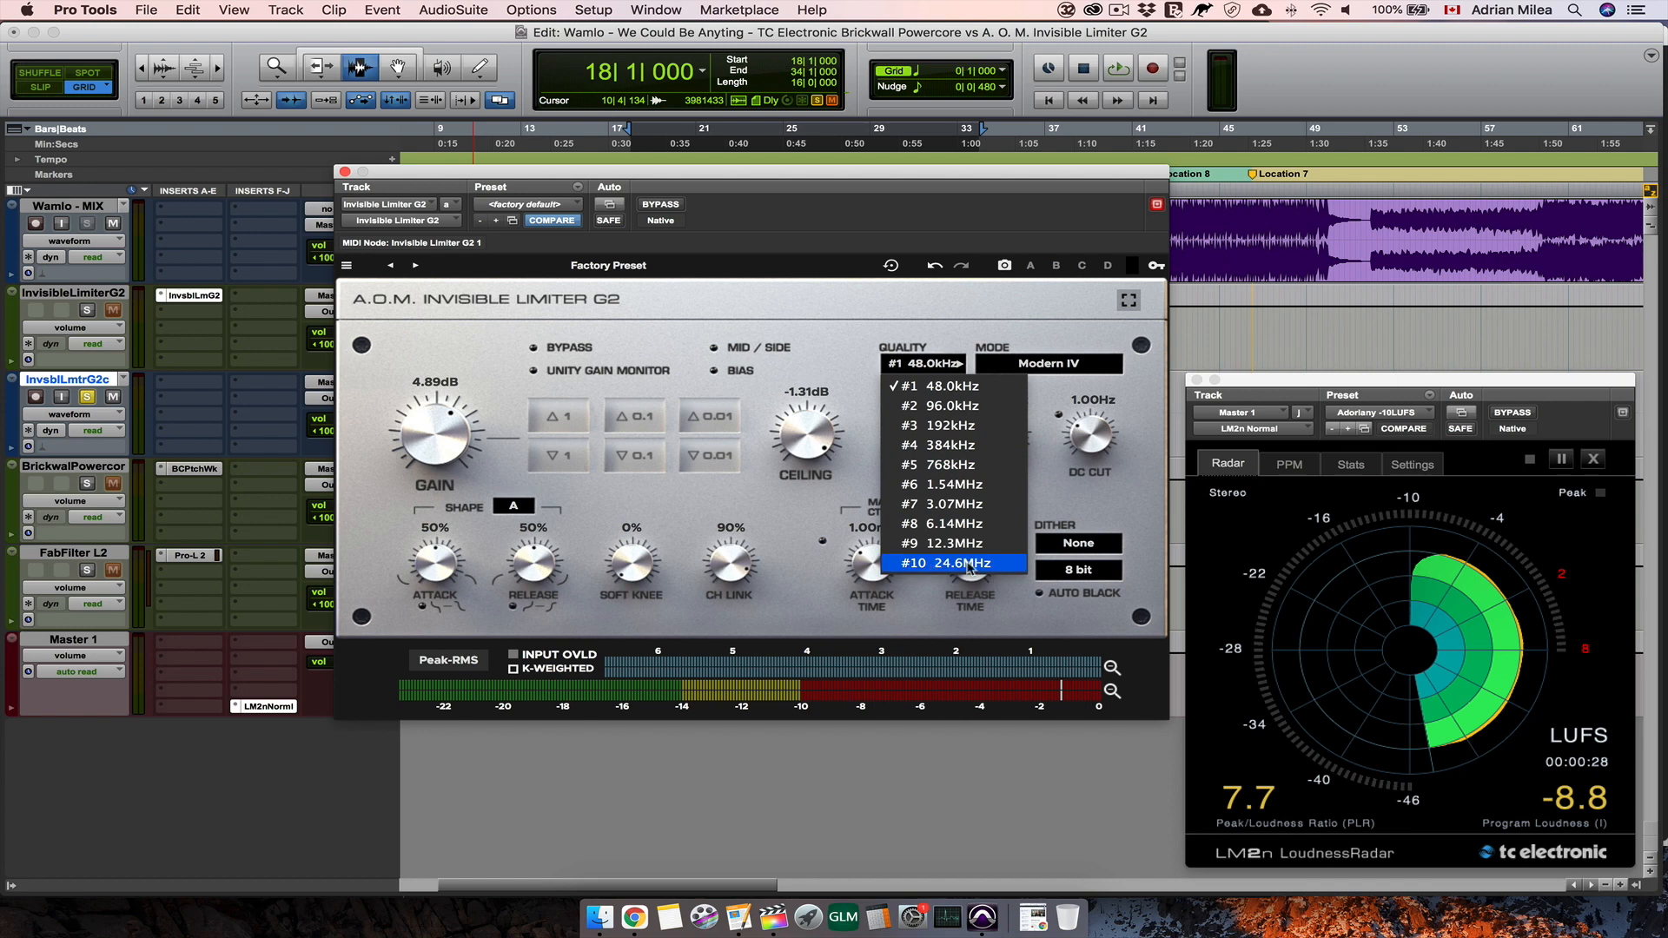
left_click(782, 313)
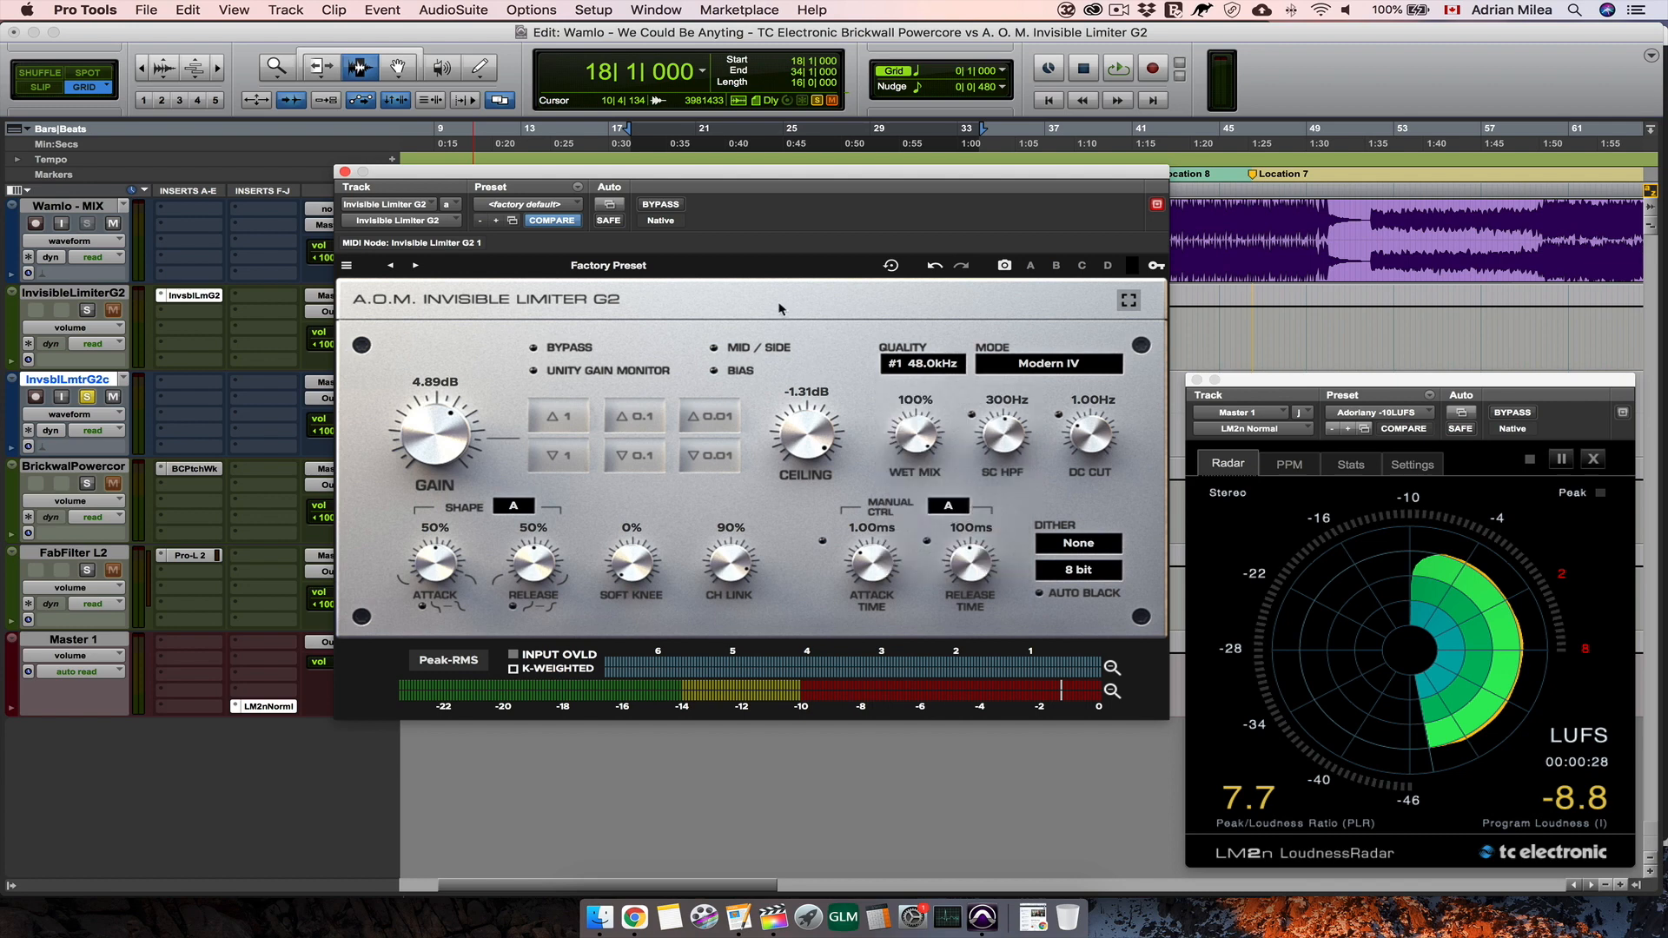
left_click(345, 173)
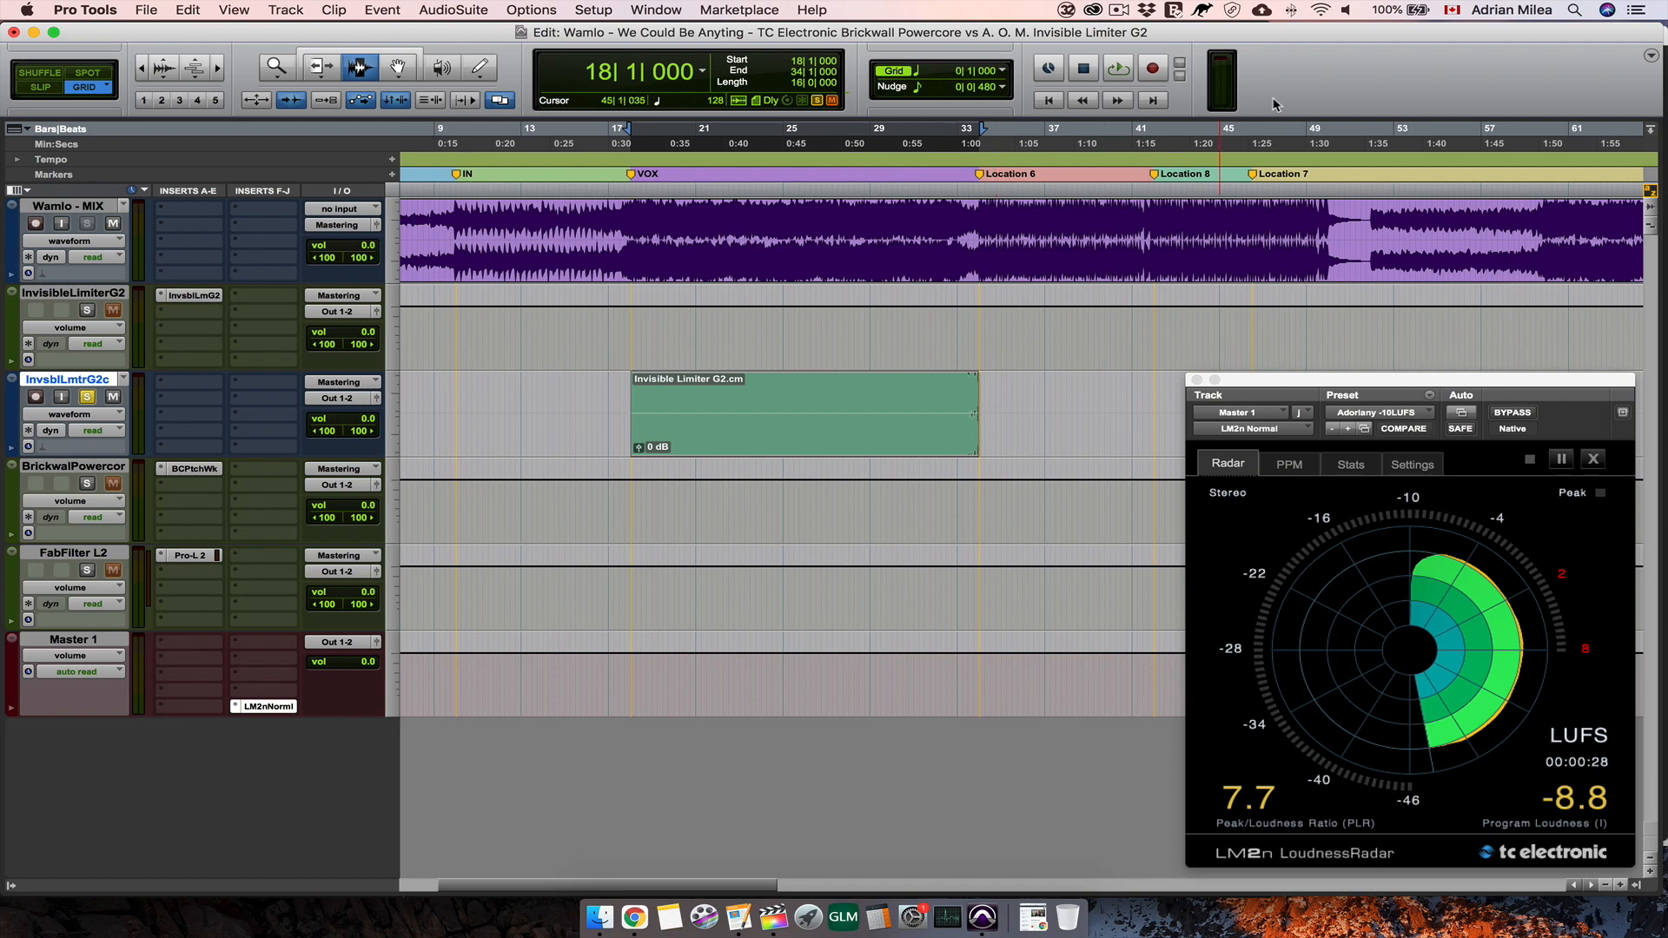
Step: Play bars 18 to 34, alternating solo between the printed InvsblLmtrG2c track and BrickwalPowercor, and stop playback
key("space")
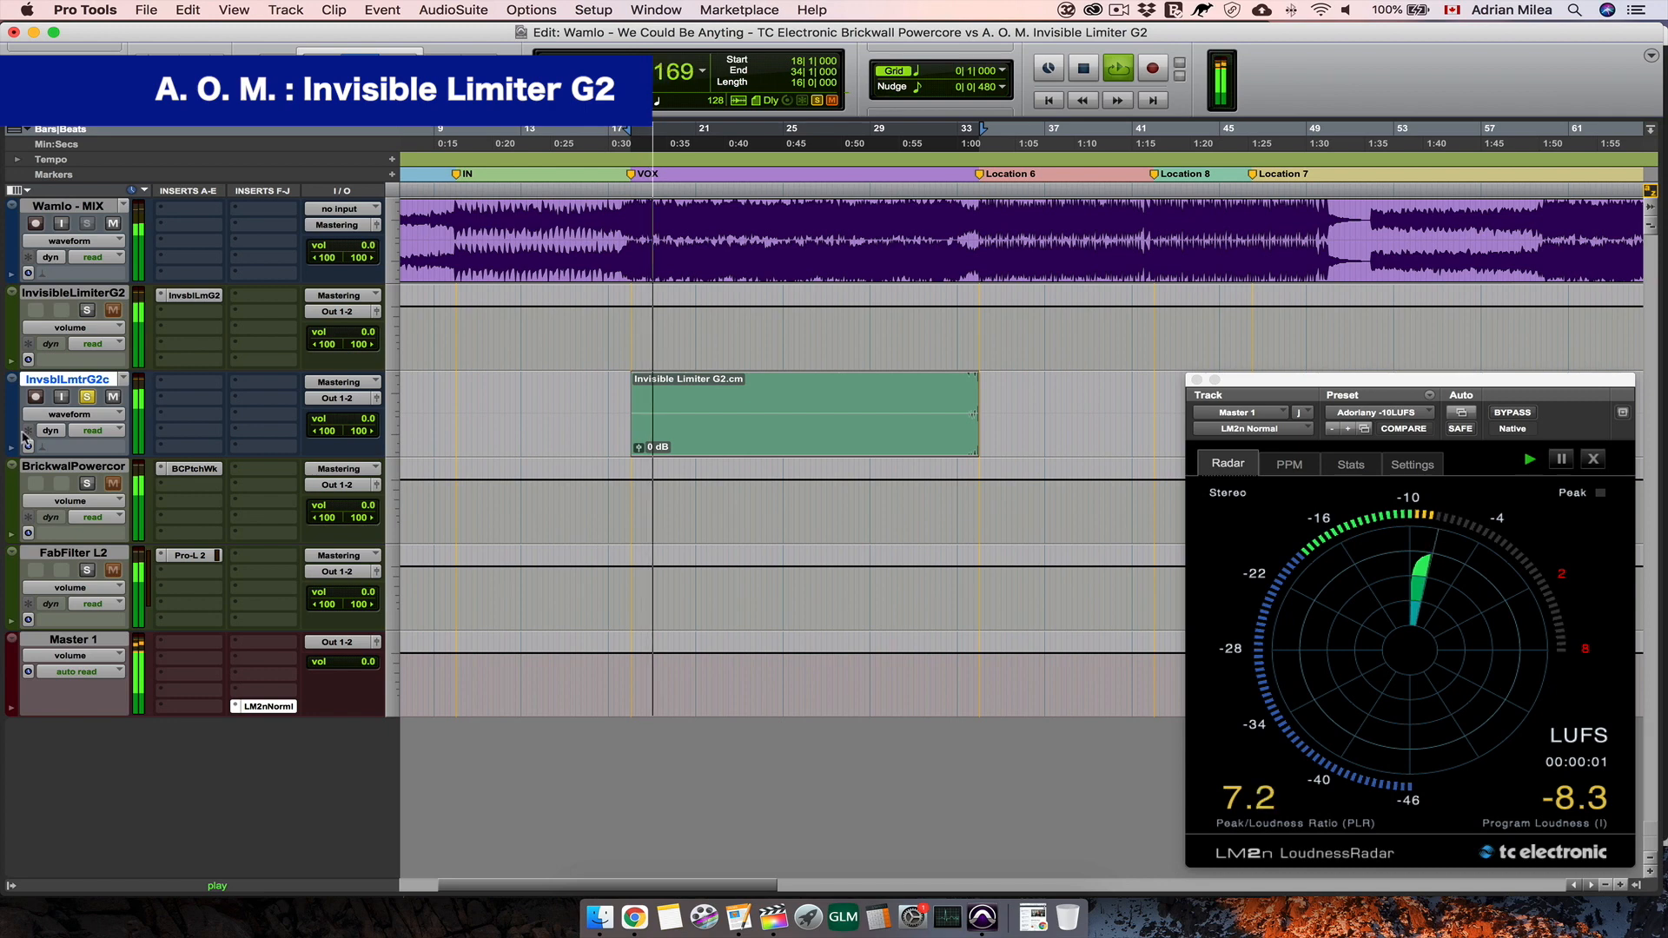
left_click(87, 484)
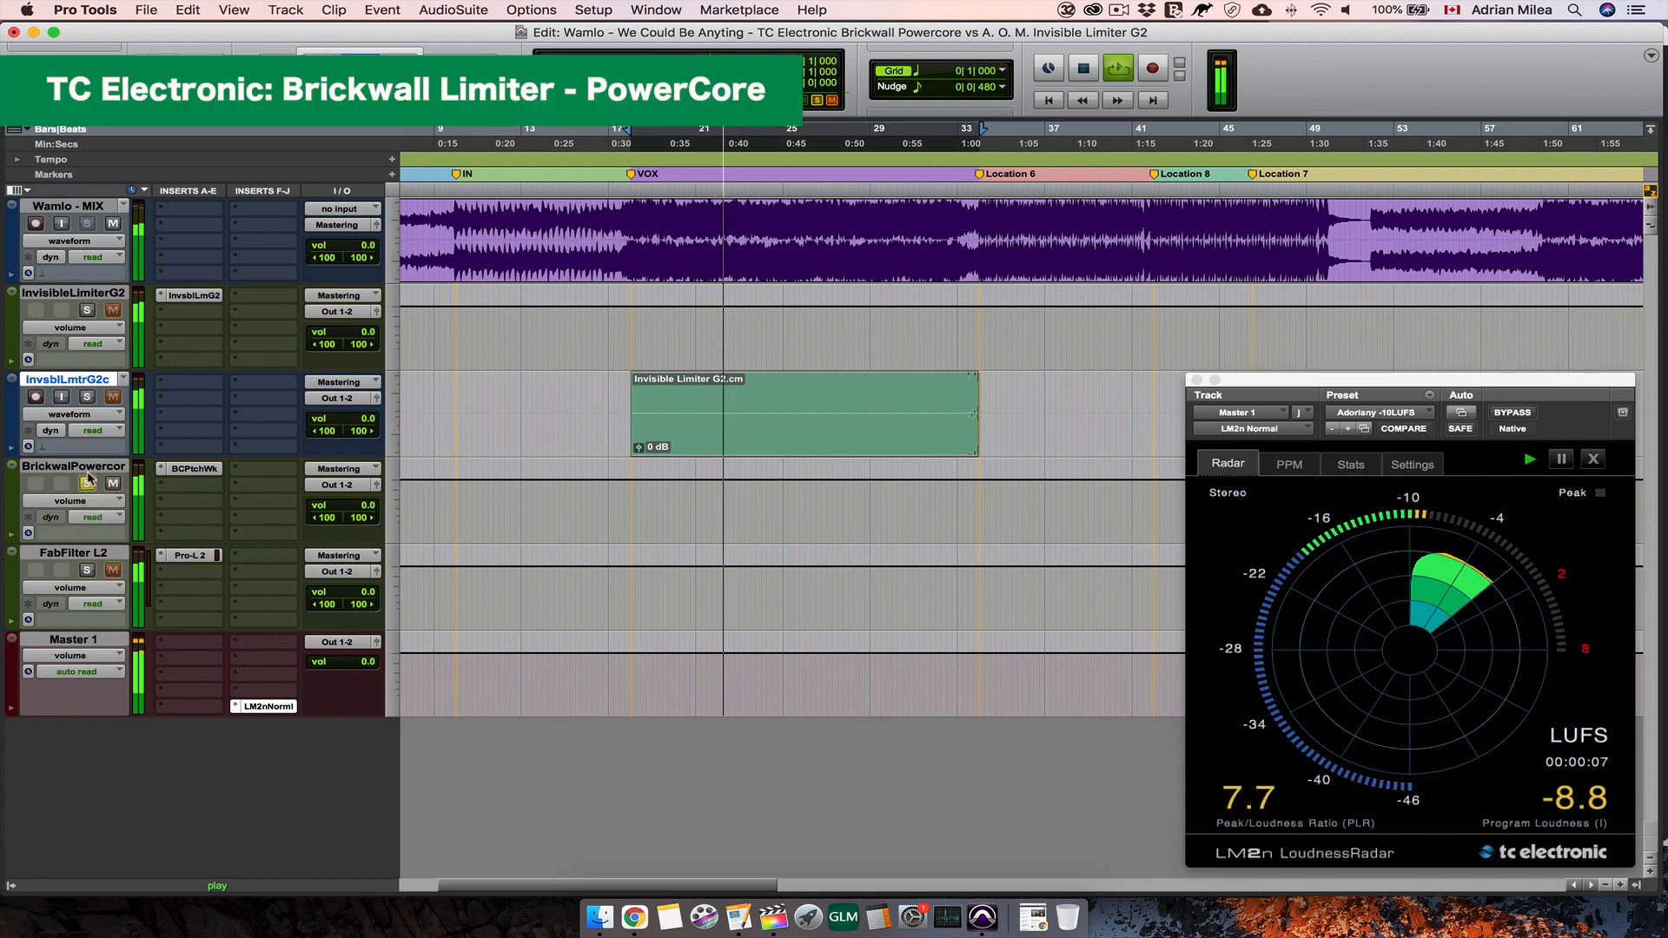
left_click(87, 397)
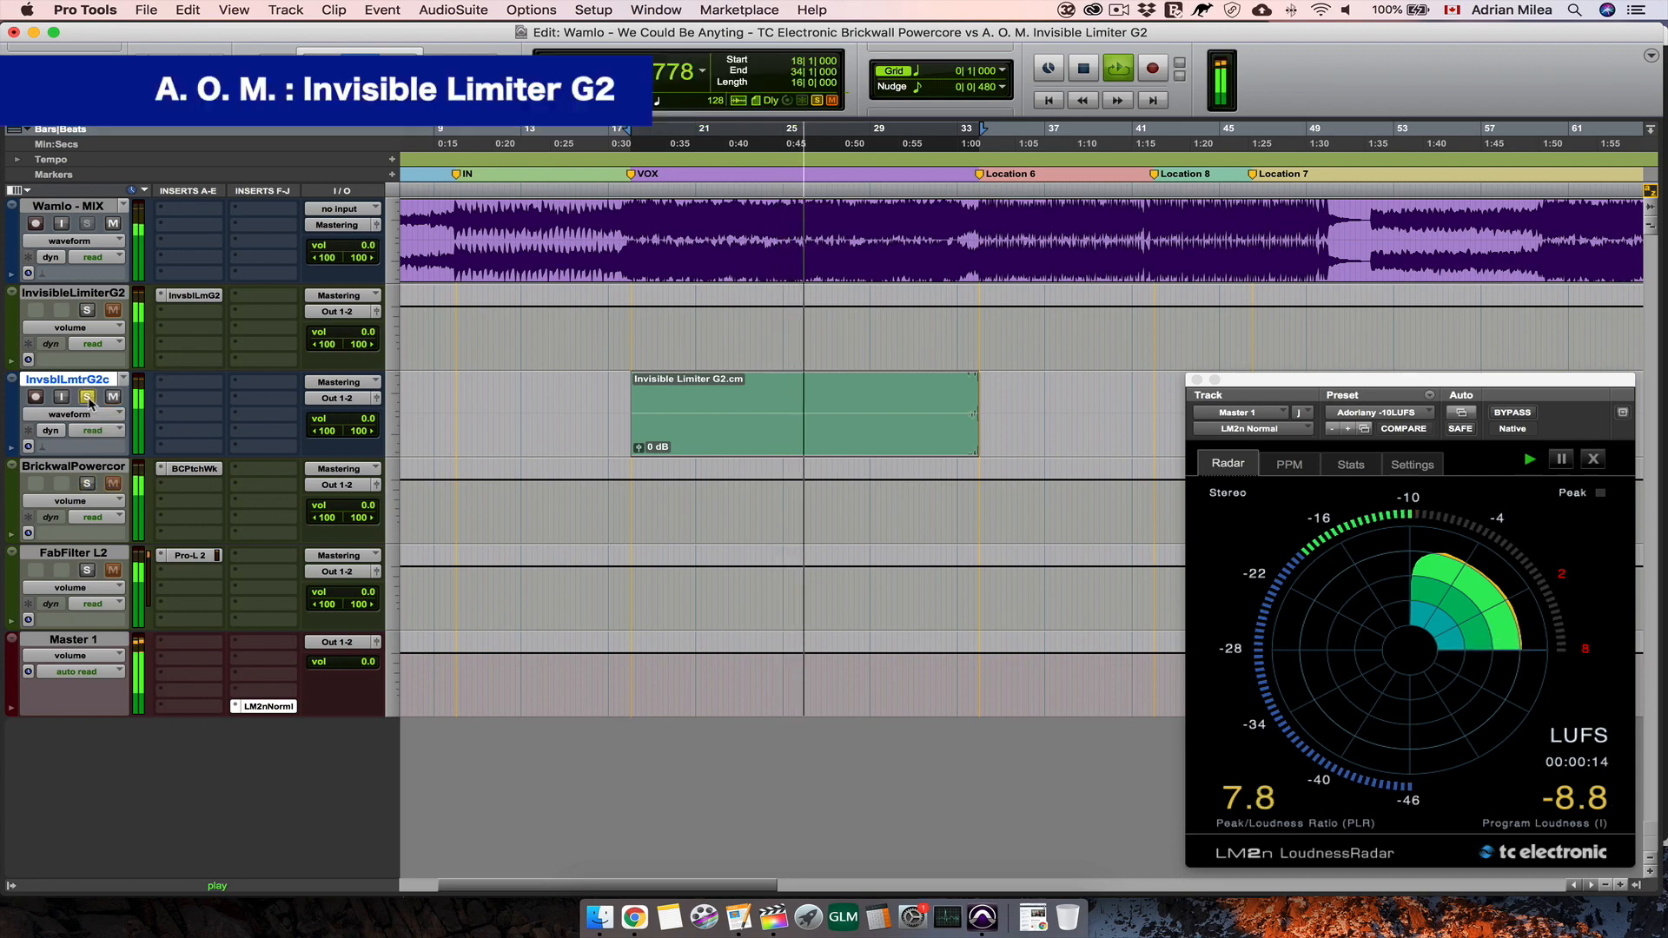
left_click(87, 484)
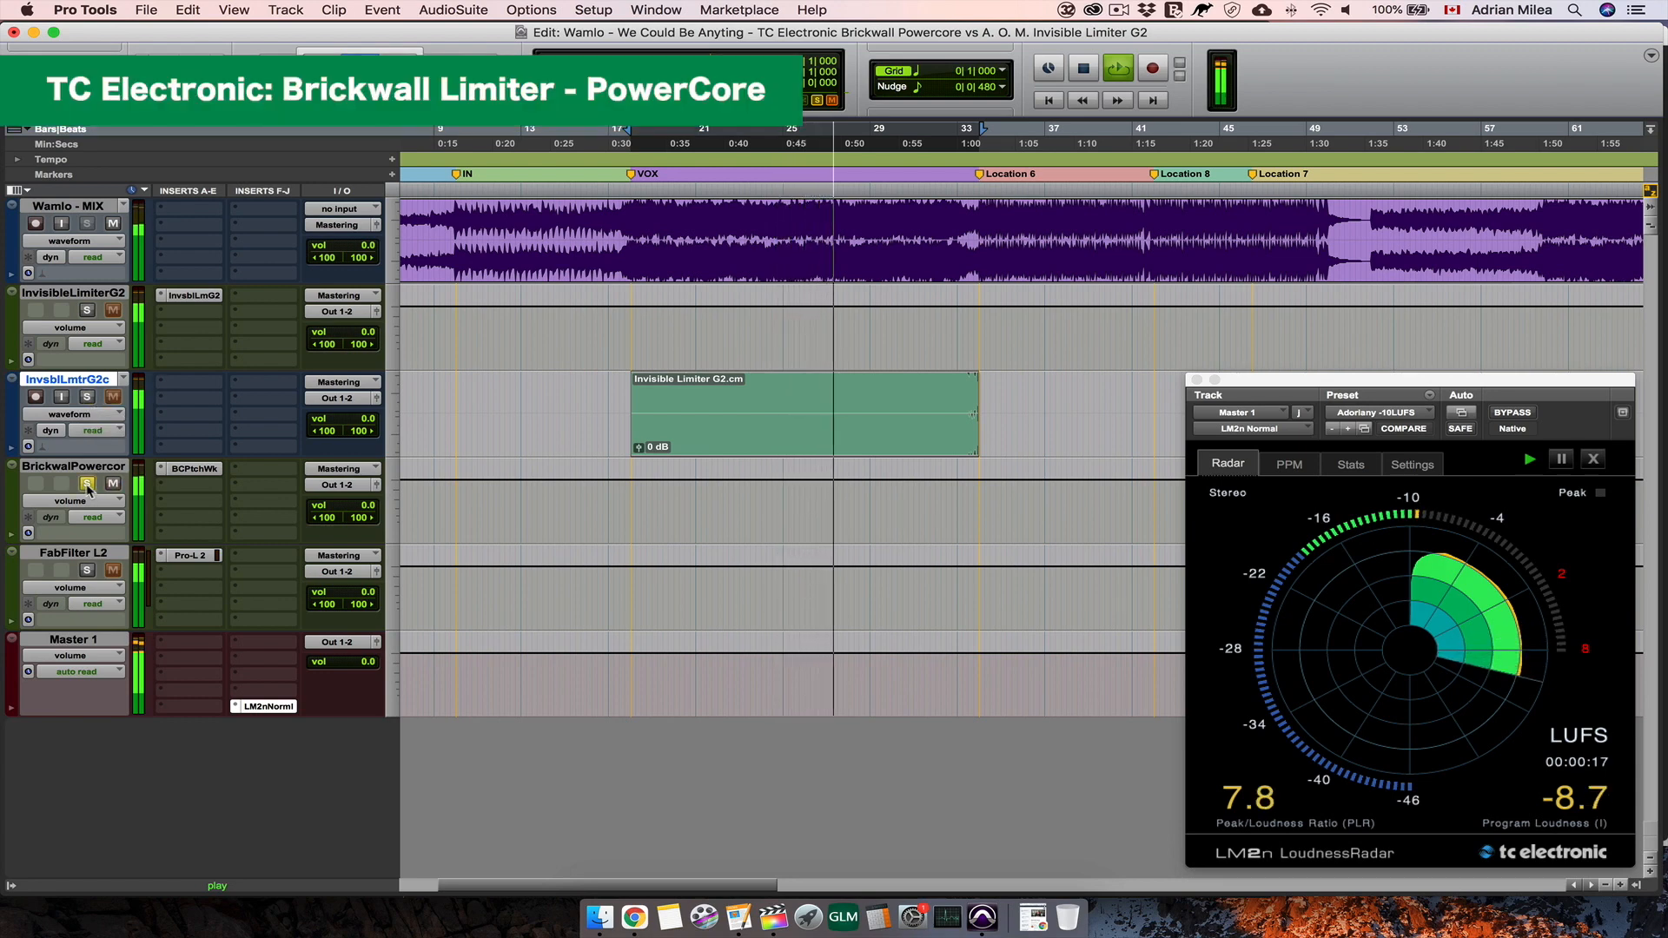
left_click(87, 397)
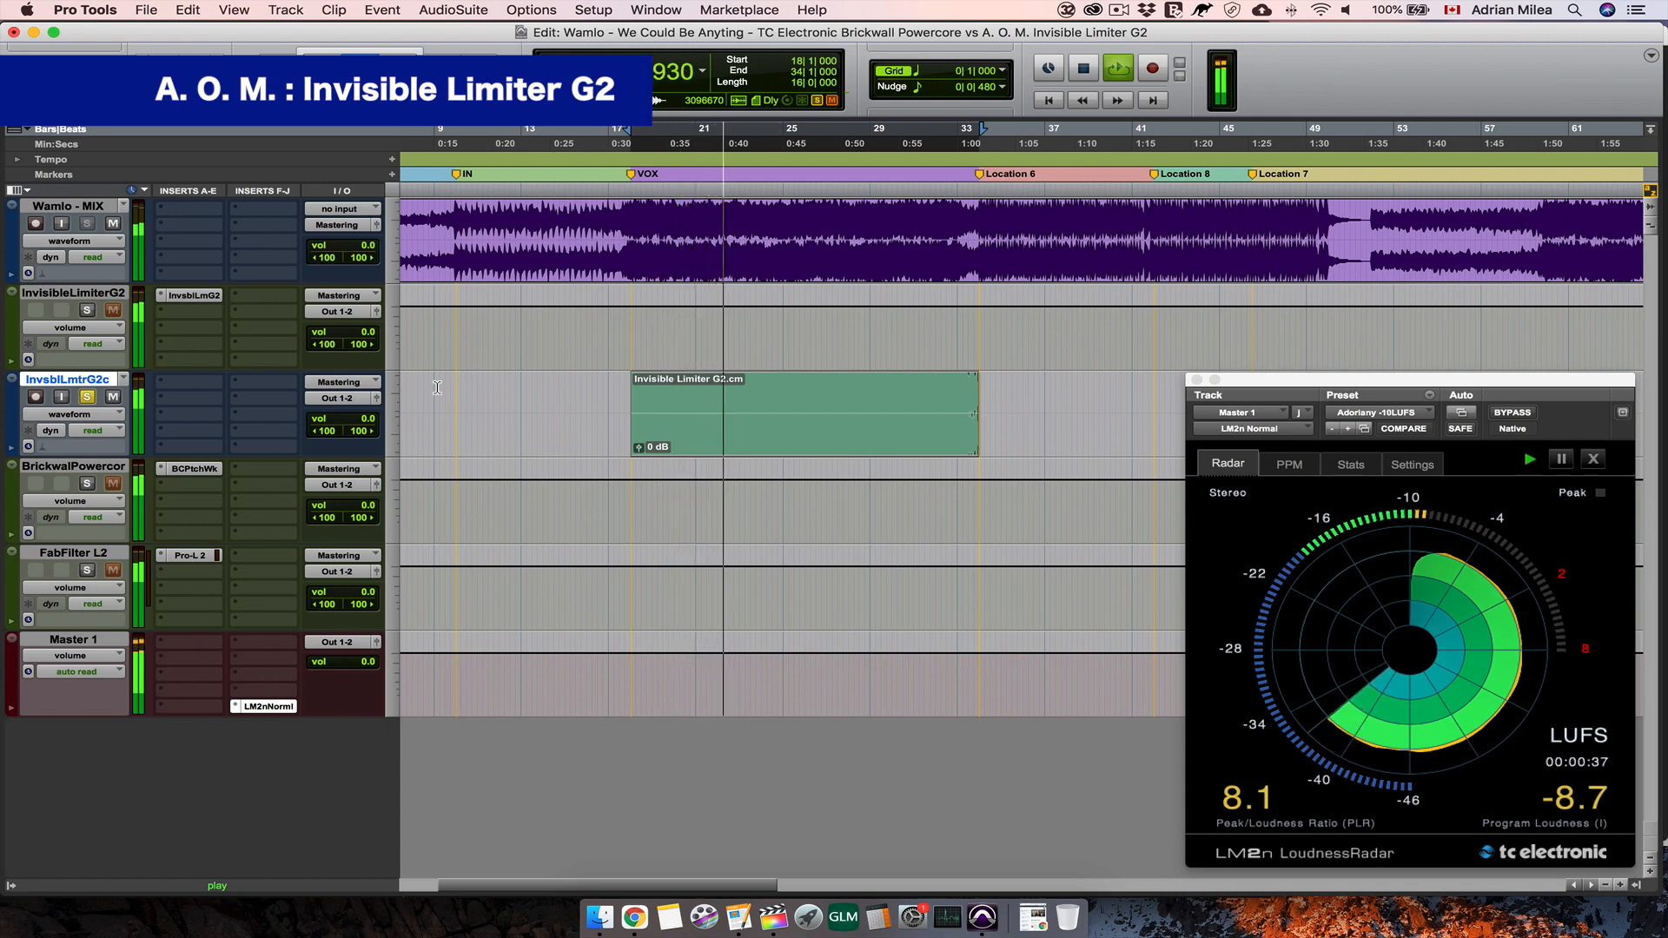
left_click(87, 483)
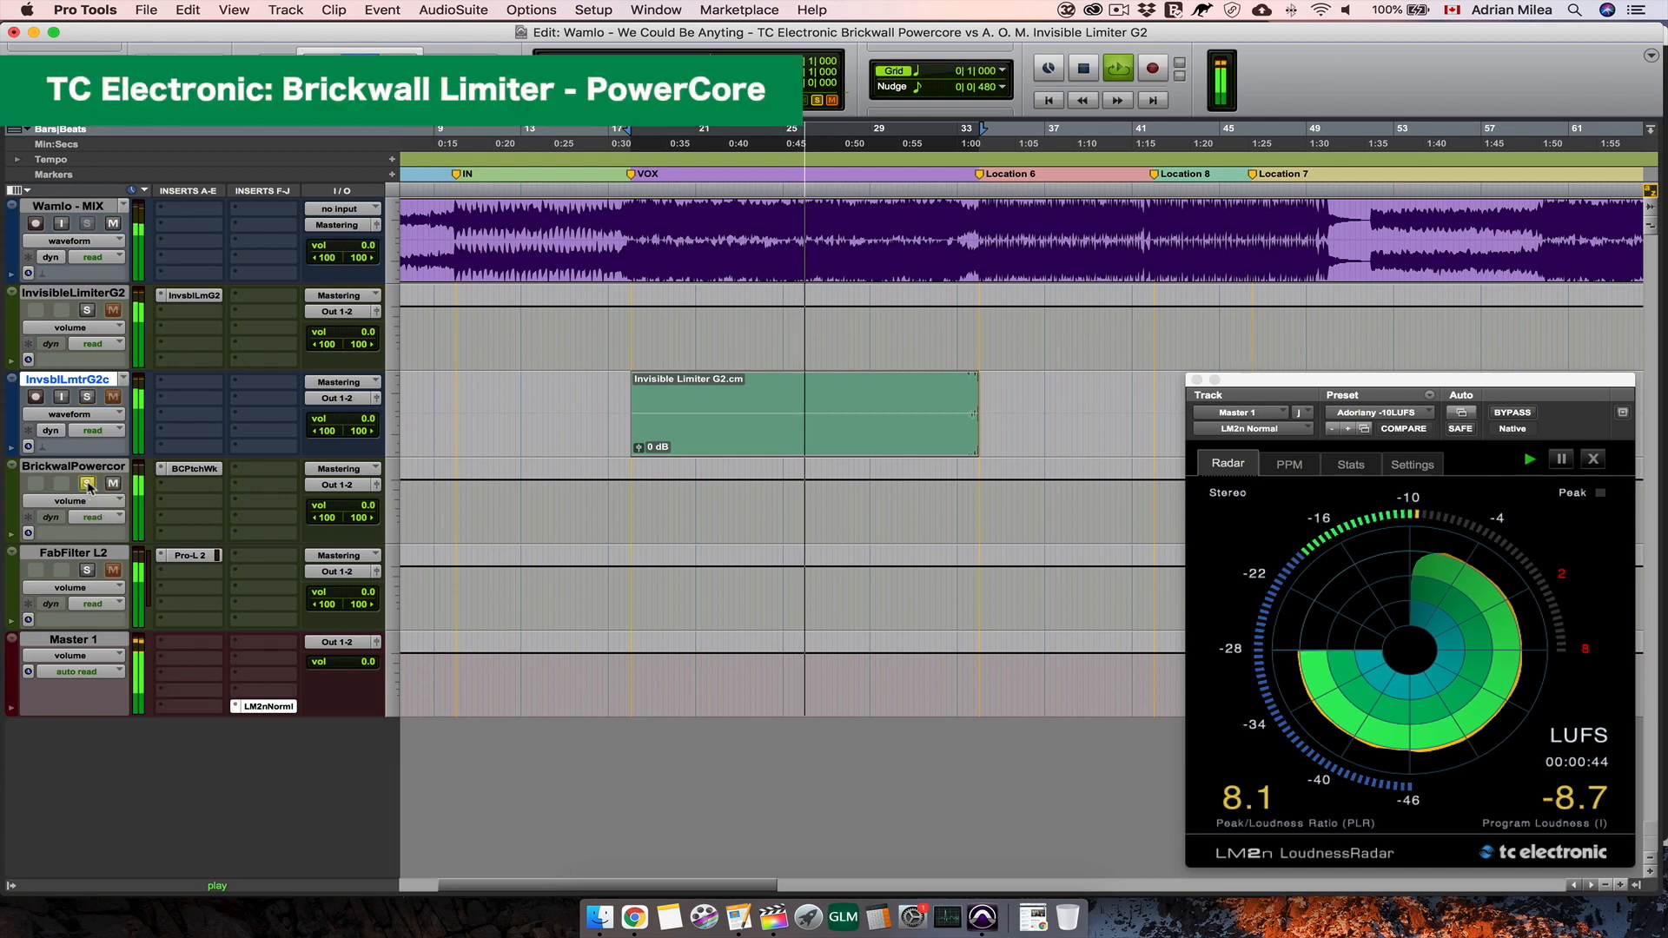
left_click(87, 397)
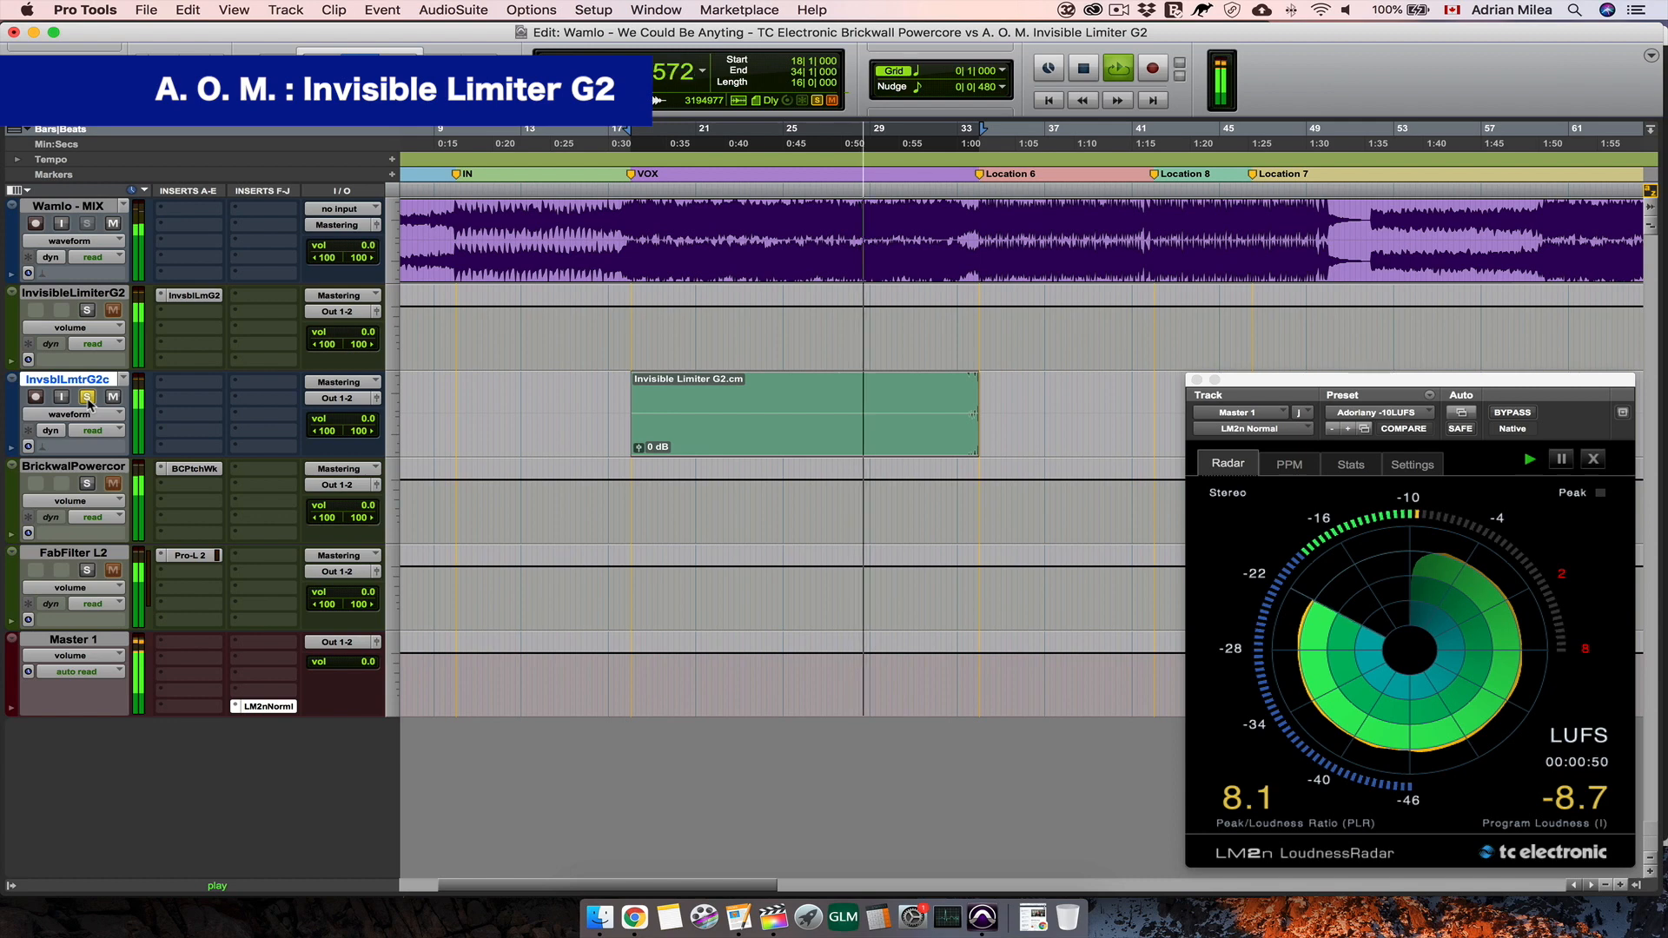
left_click(88, 485)
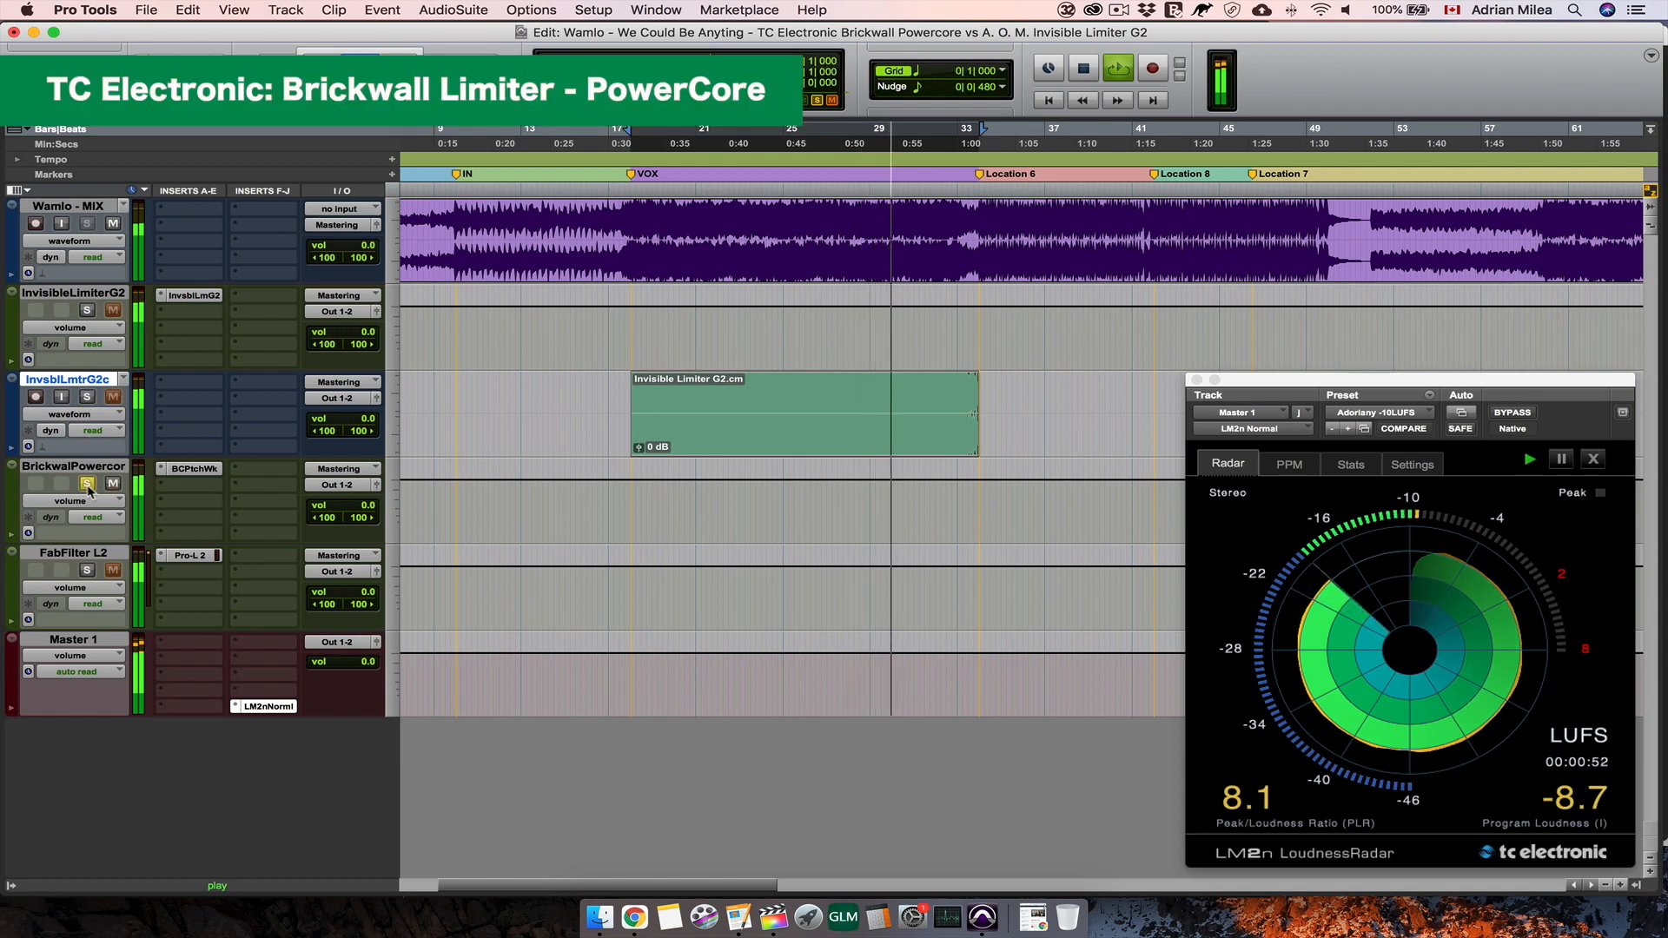
left_click(87, 397)
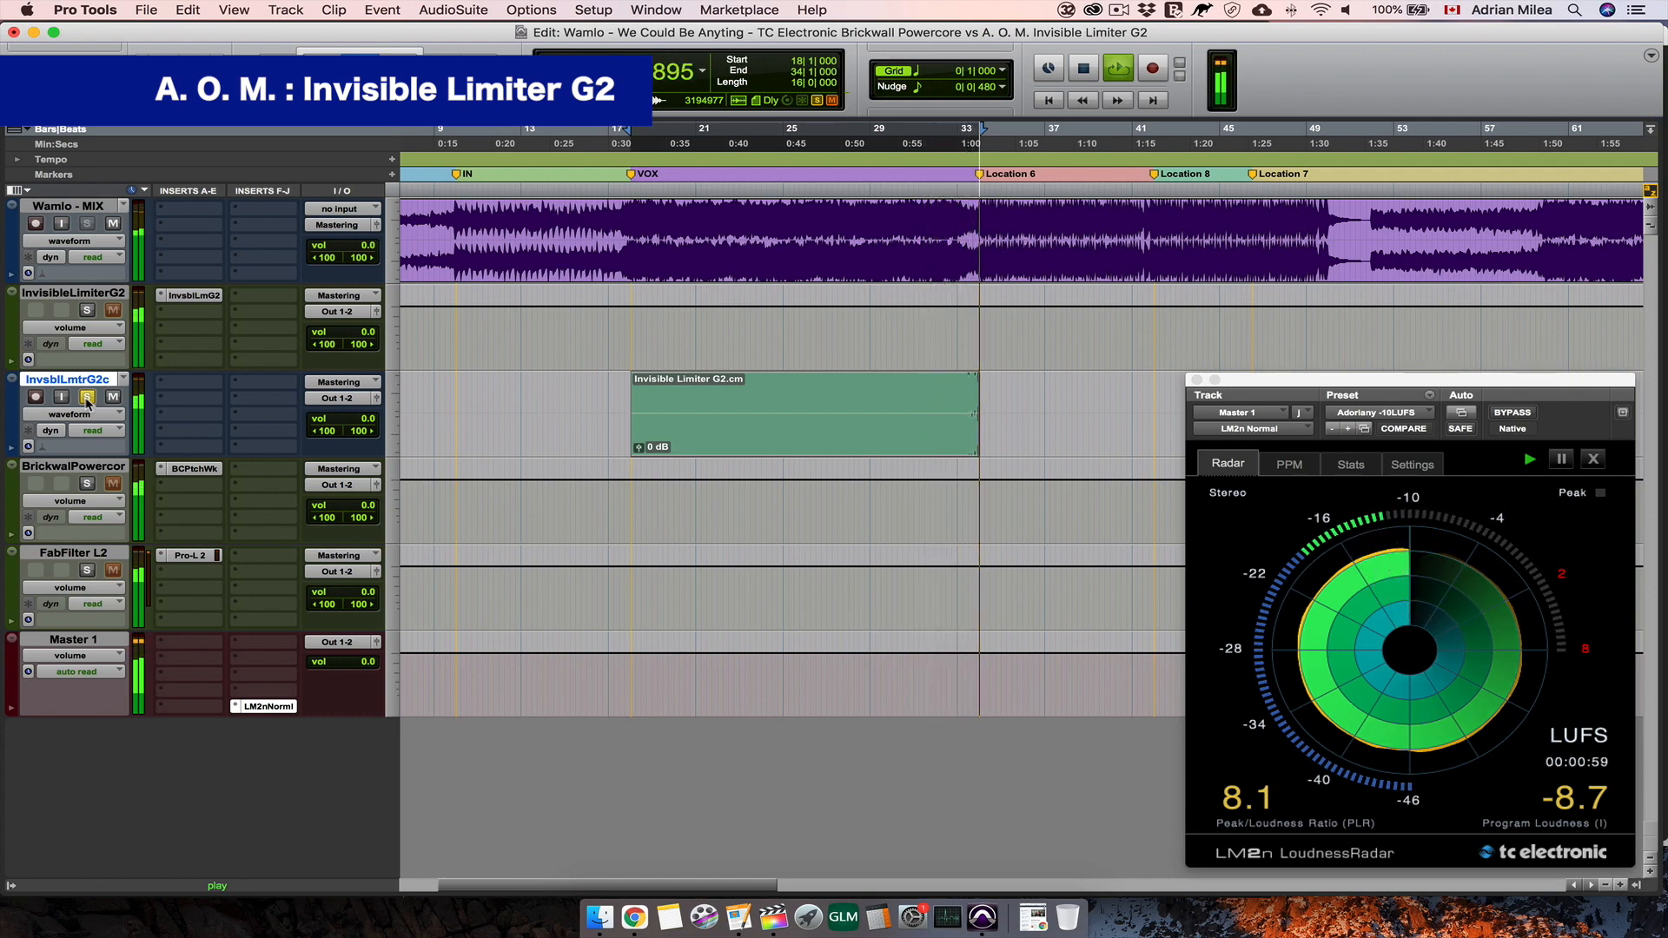
key("space")
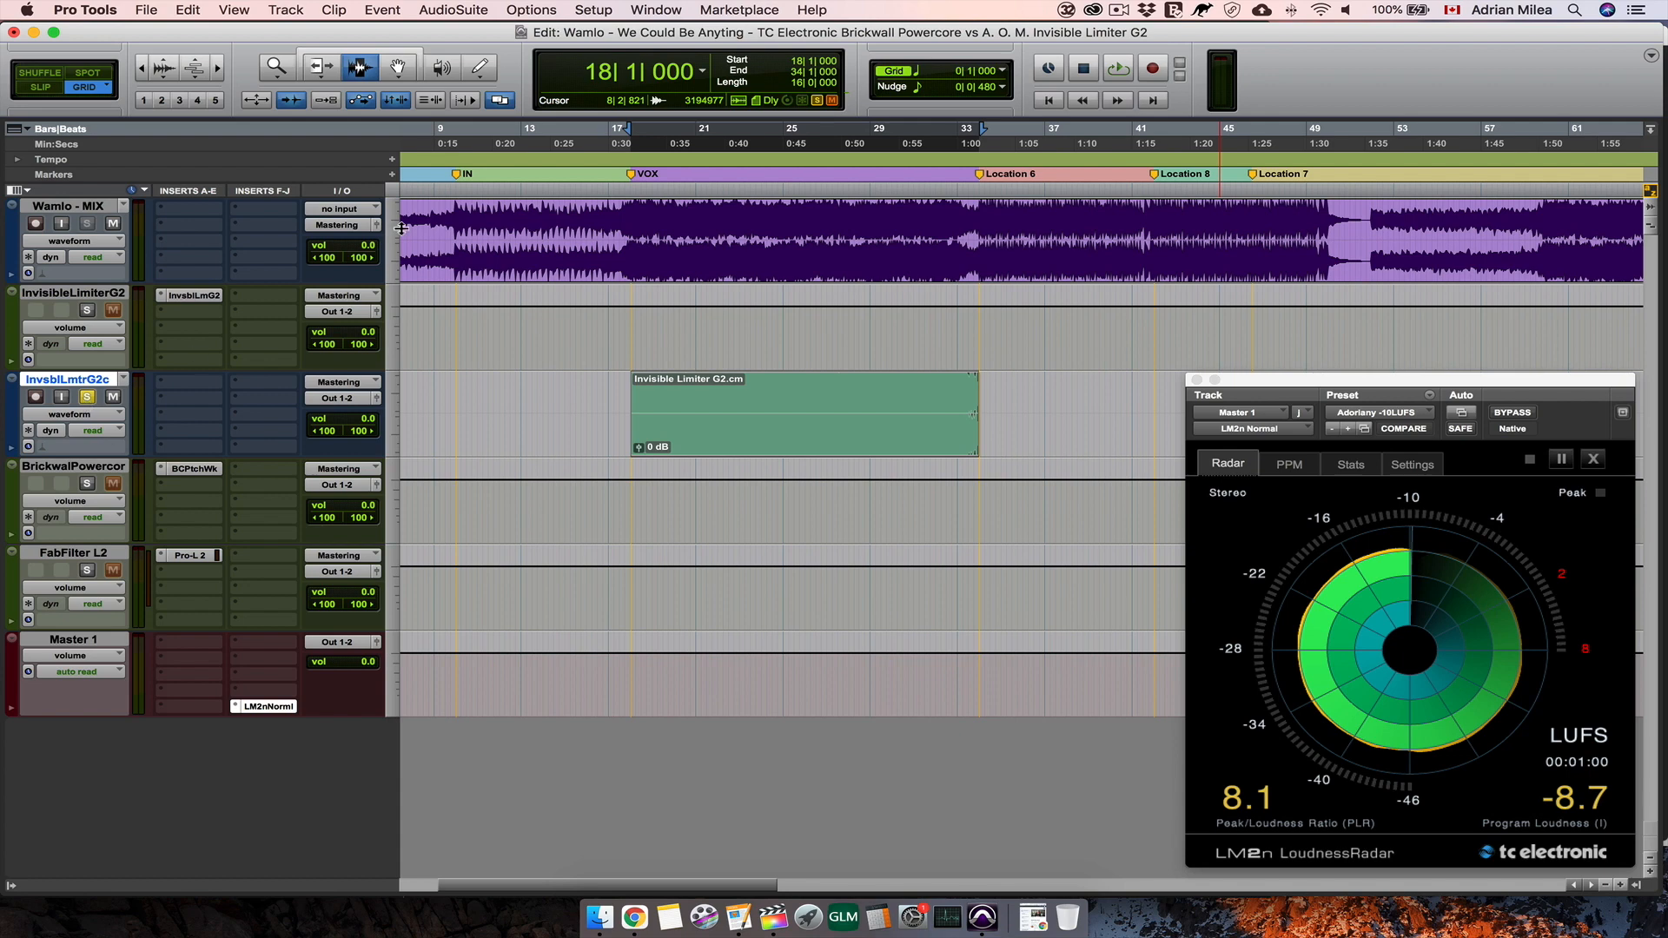
Step: Reopen the Invisible Limiter G2, examine its quality options, and move the plugin window away from the track inserts
left_click(191, 297)
left_click(924, 364)
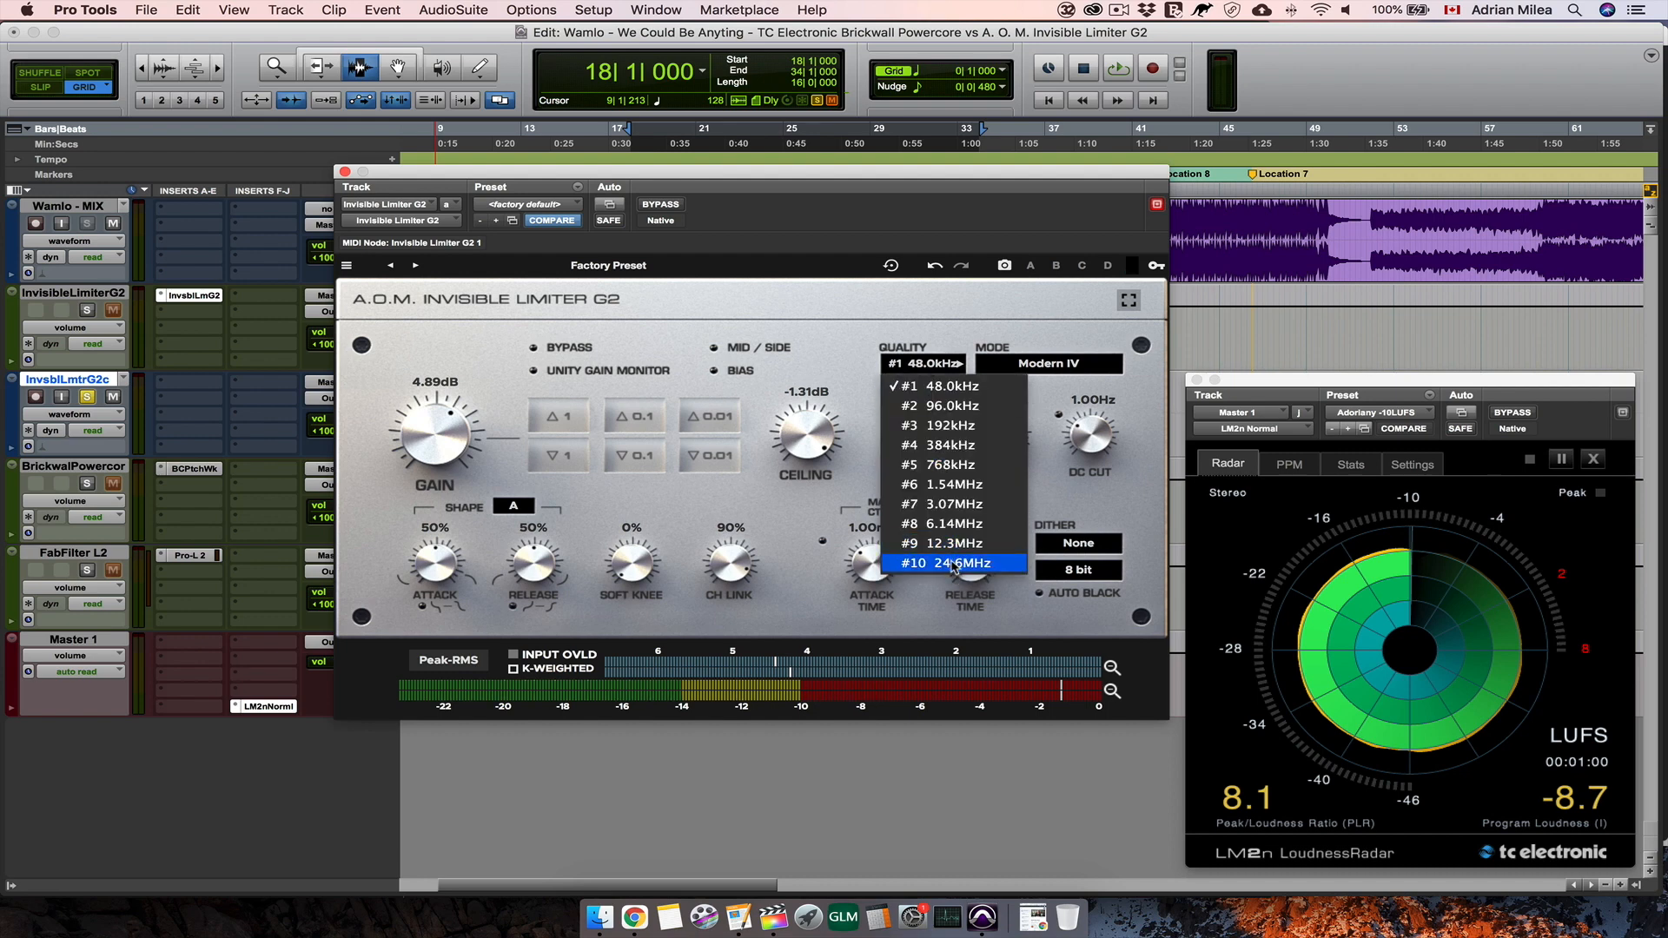
left_click_drag(738, 192, 1036, 191)
left_click(973, 313)
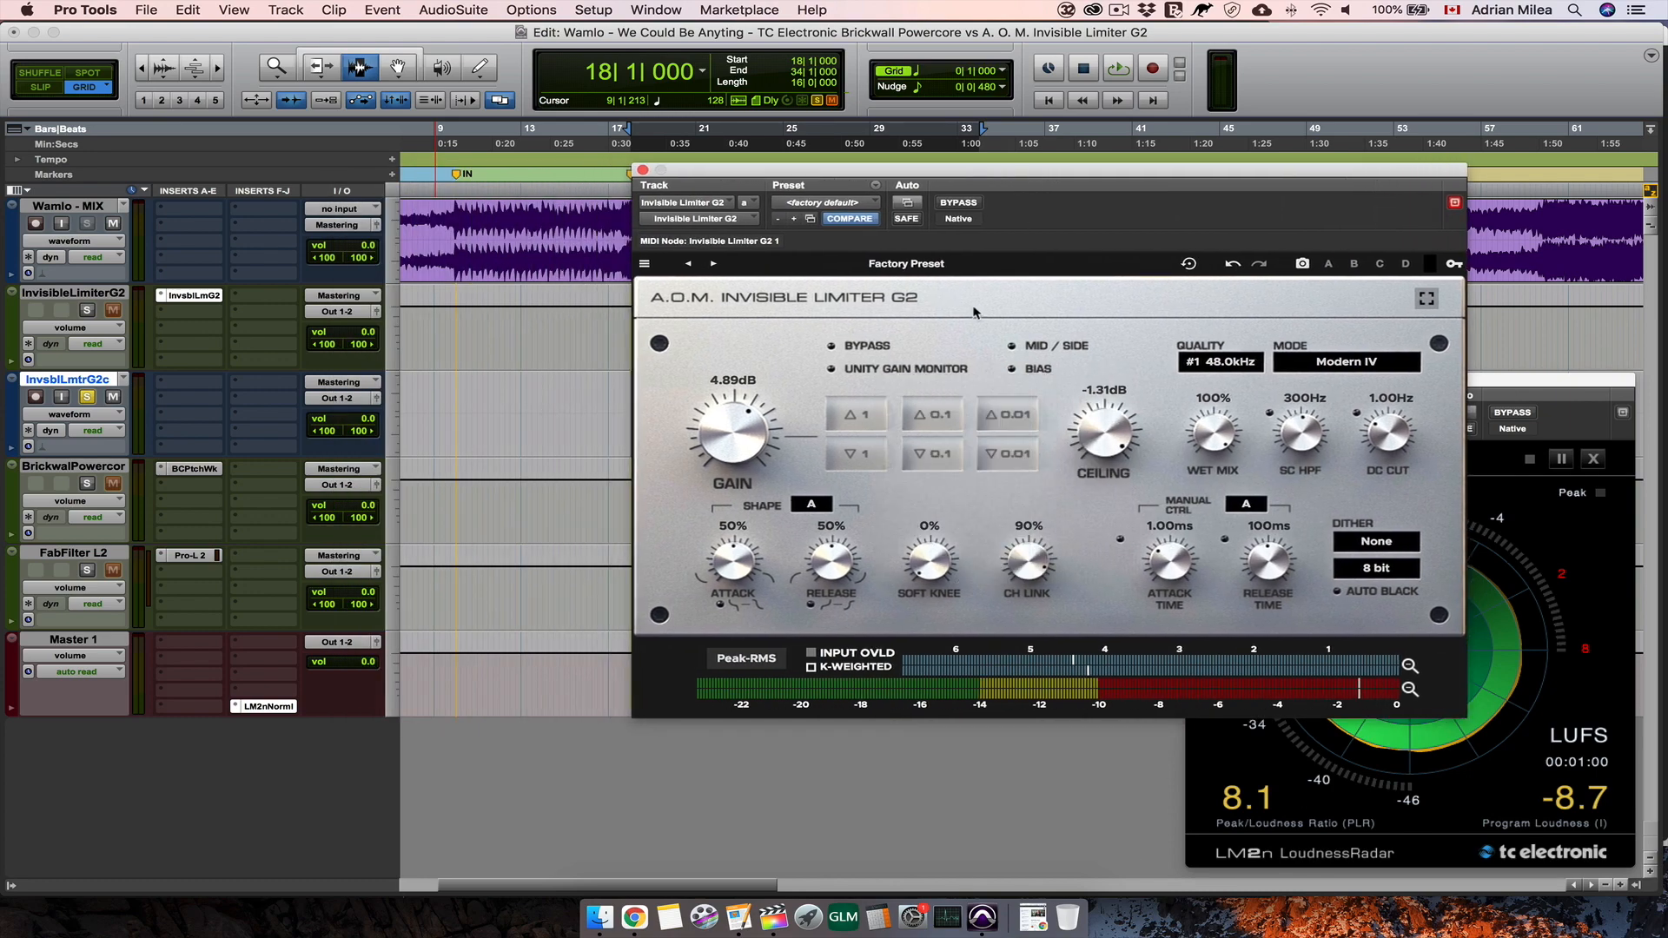
Step: Show the System Usage window and place it beside the Invisible Limiter window
left_click(658, 11)
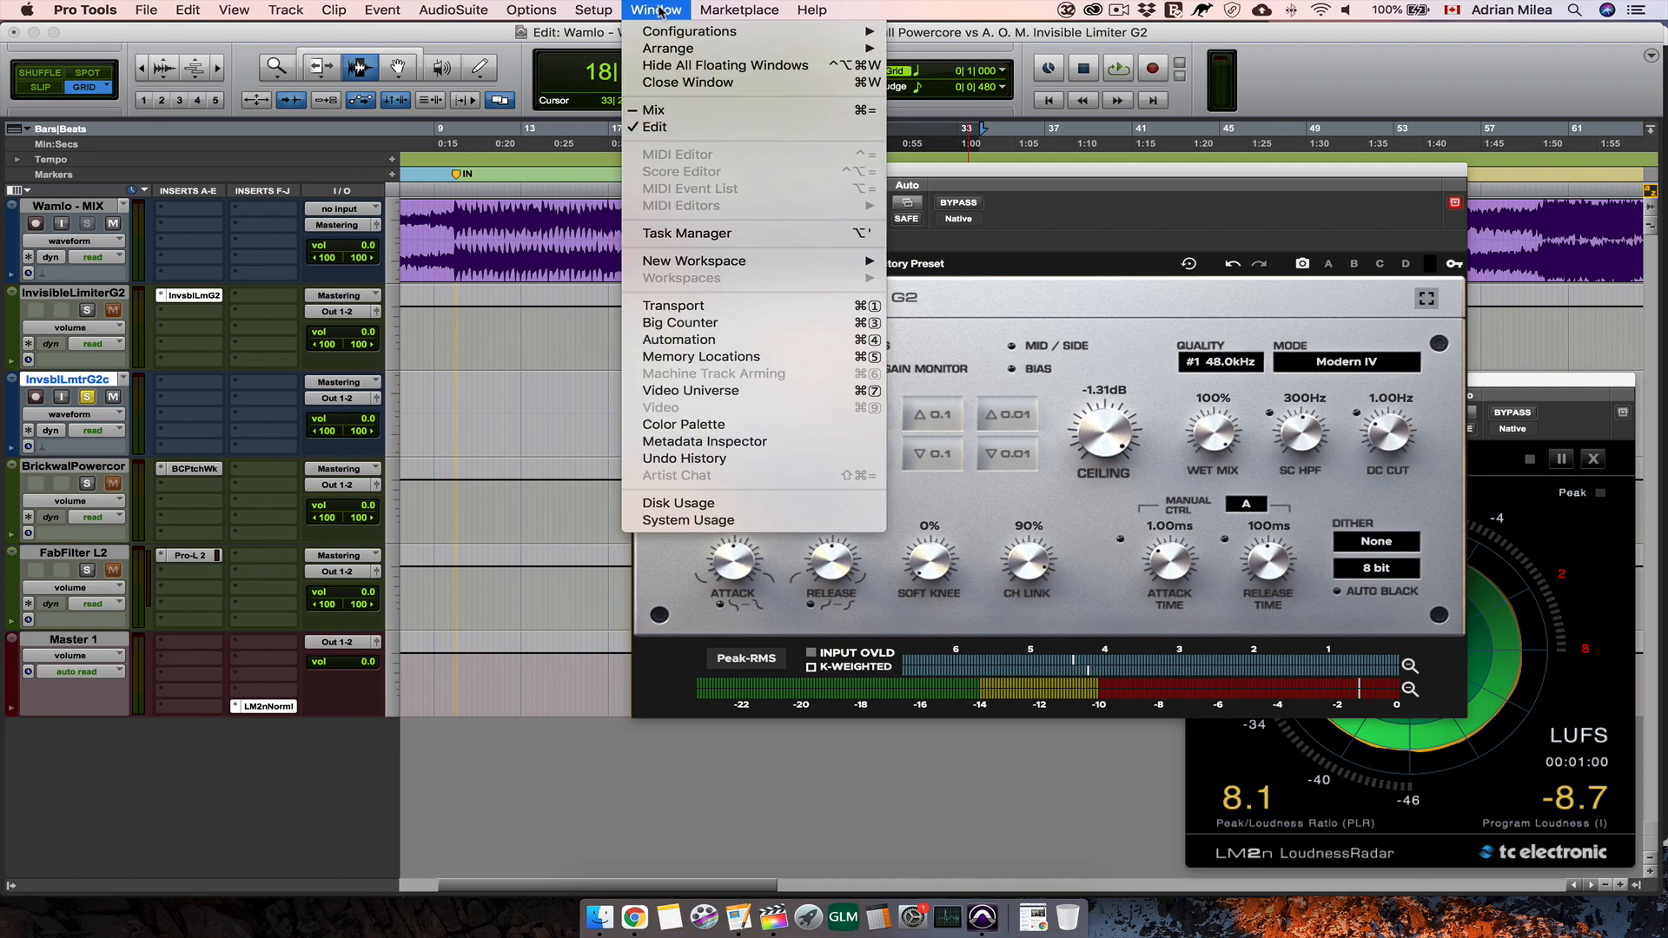
left_click(687, 519)
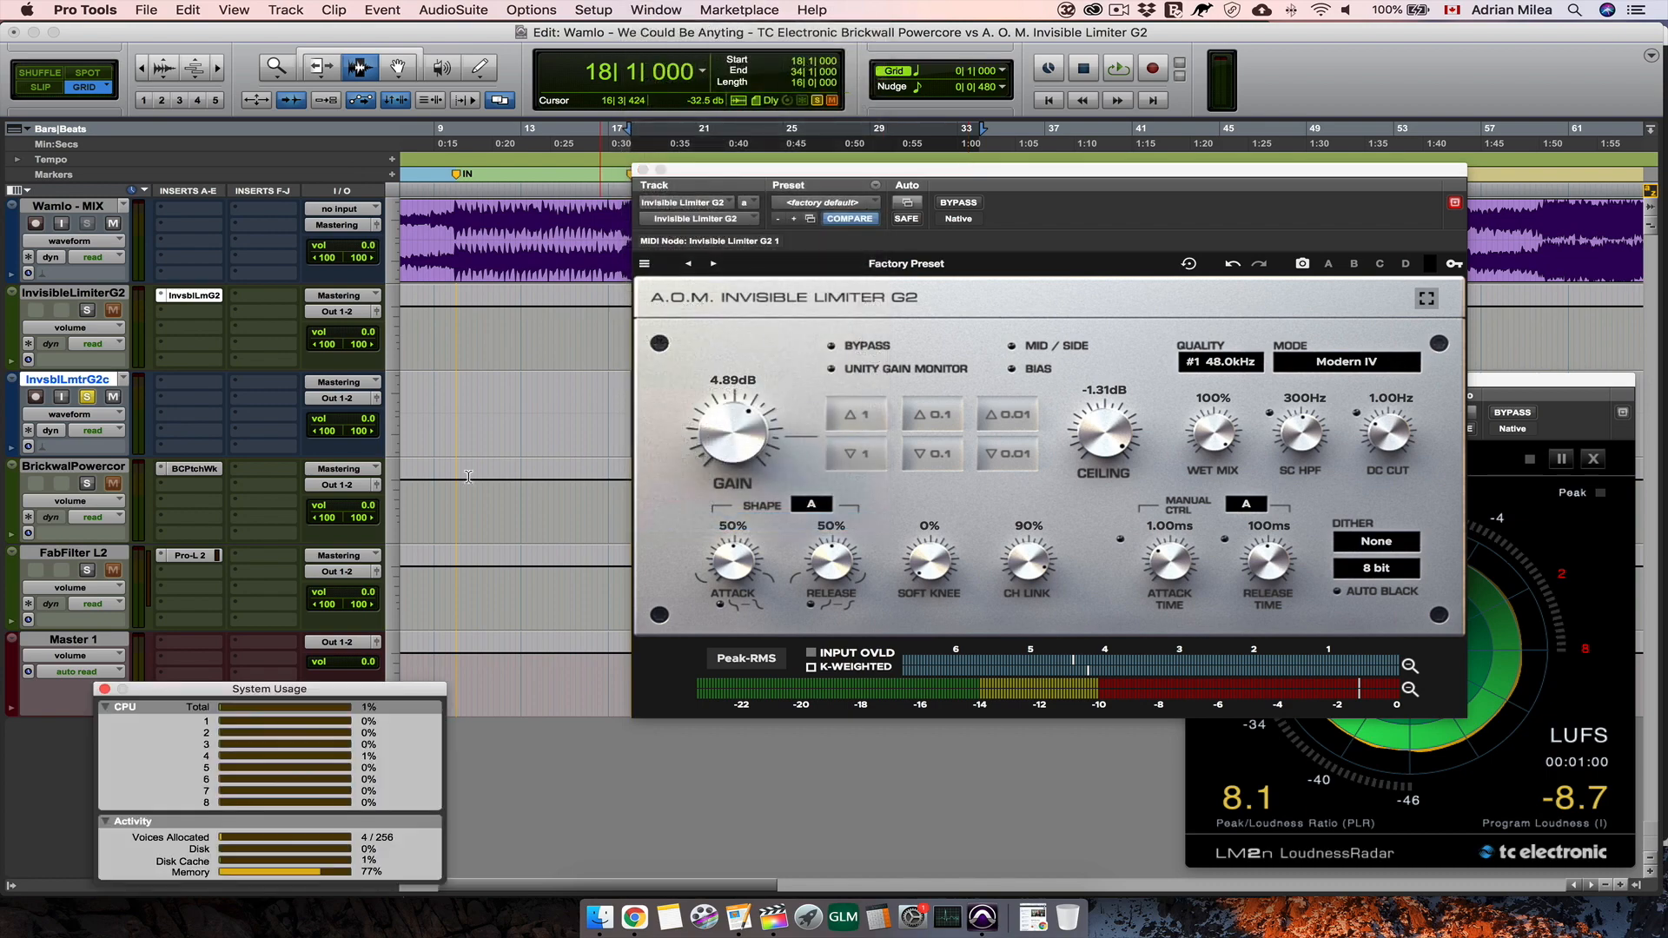
left_click_drag(310, 694, 322, 549)
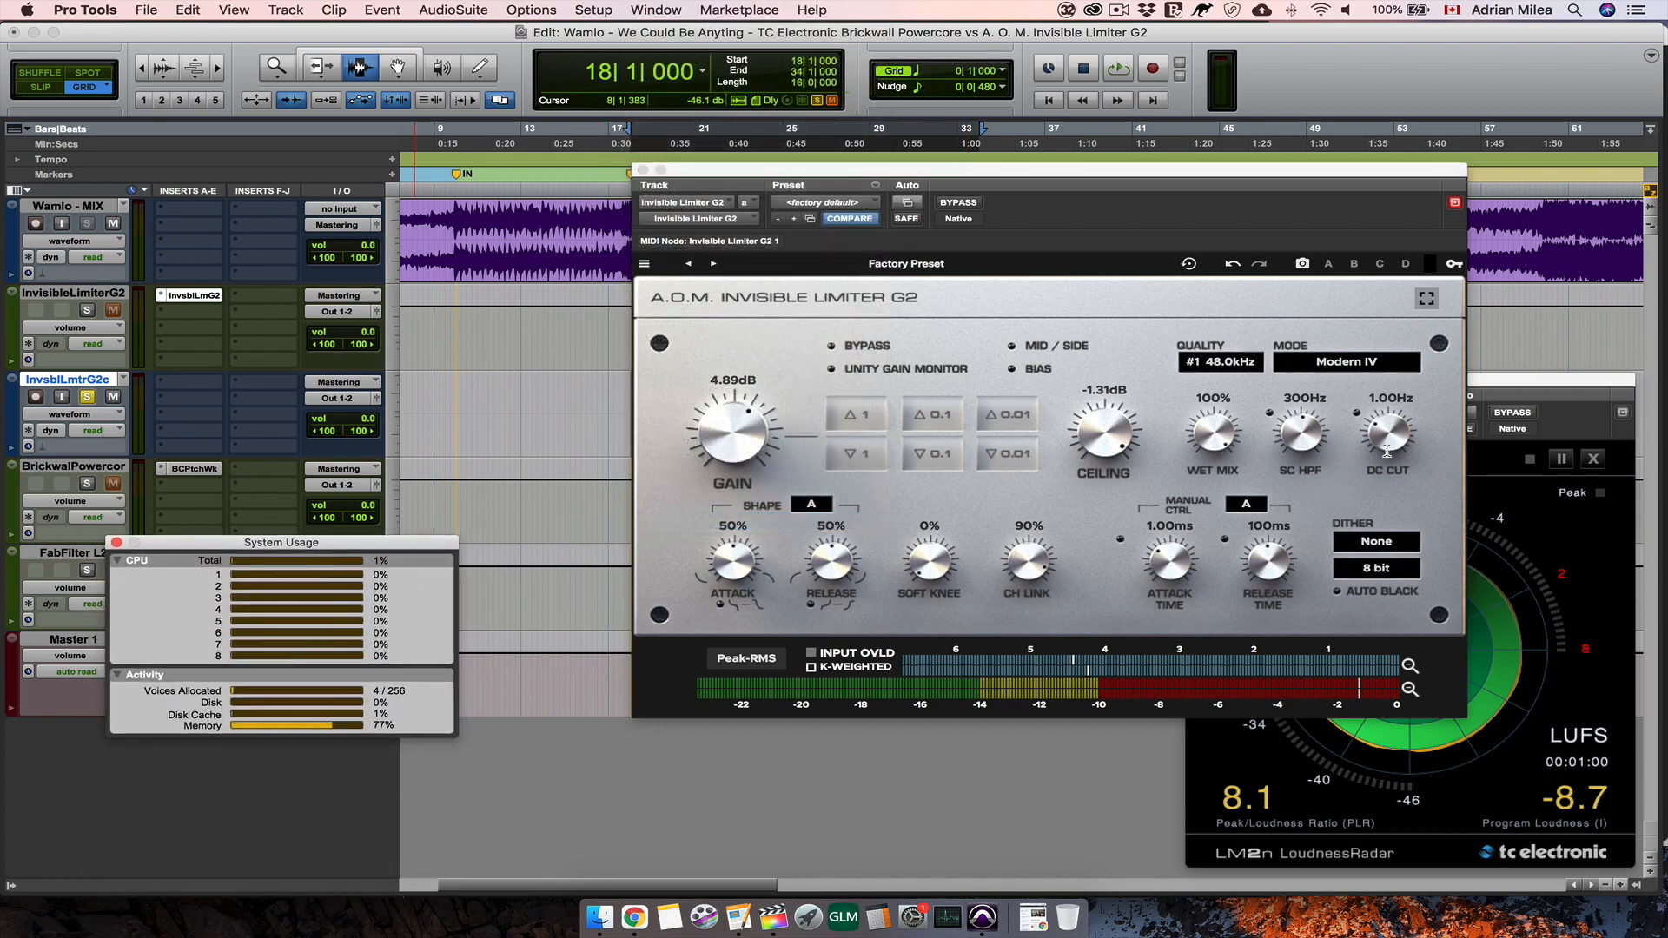
Step: Set the Invisible Limiter's quality to #10 24.6MHz to check the CPU load, and switch it back to a lower quality
left_click(1224, 361)
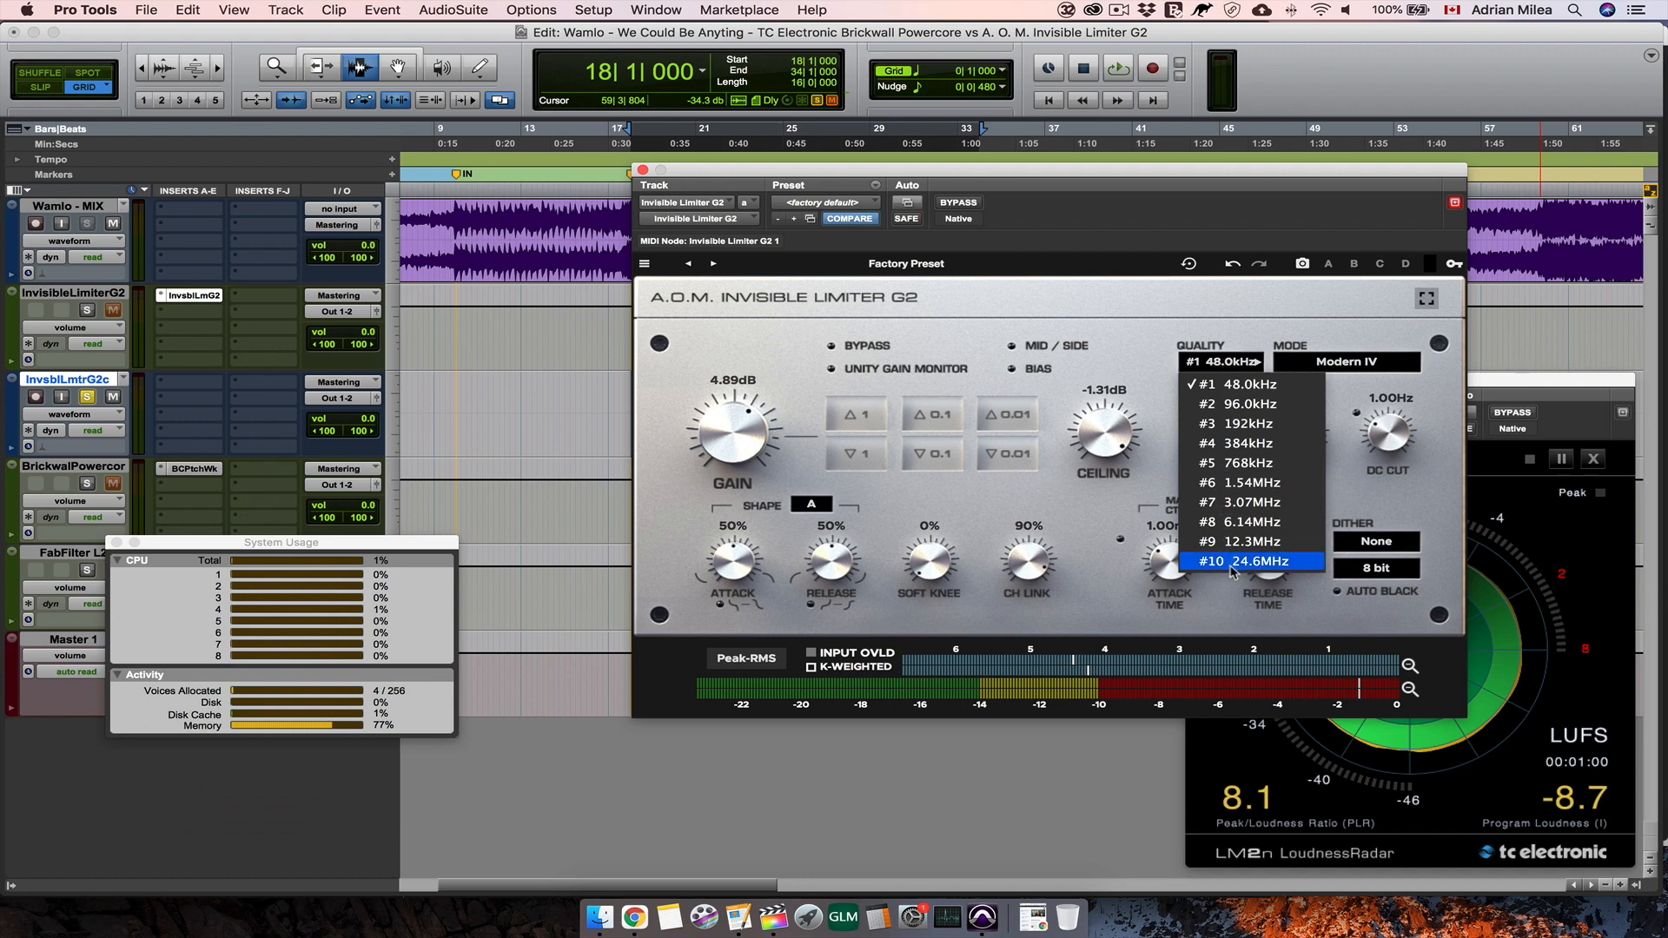
left_click(1231, 565)
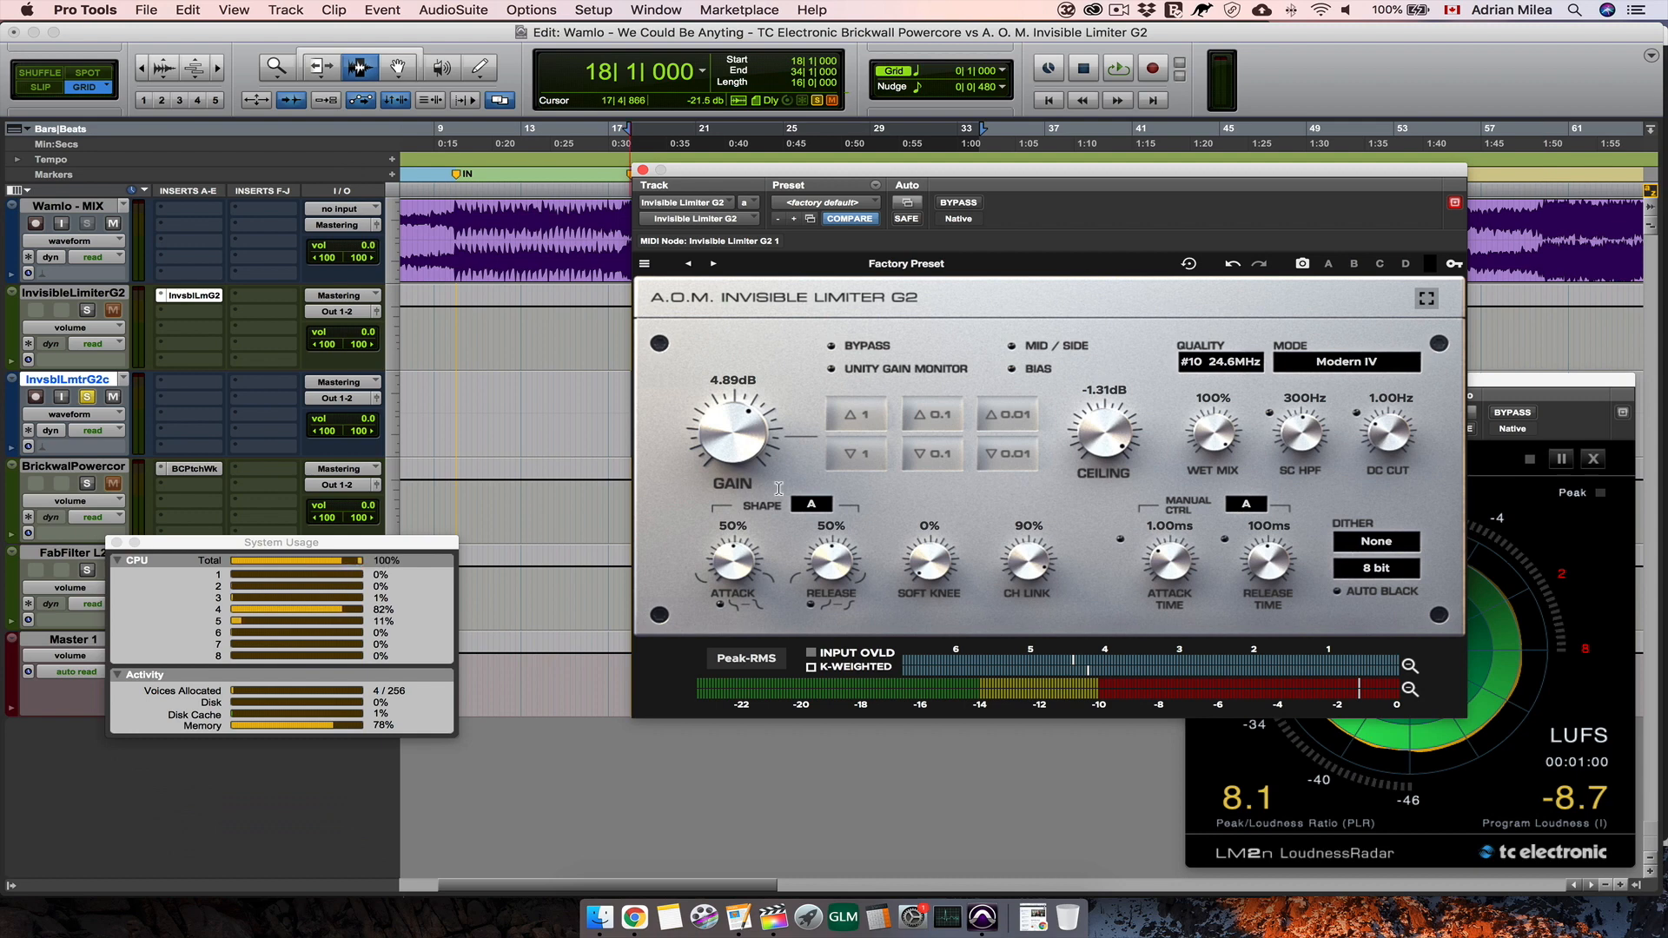
left_click(1227, 365)
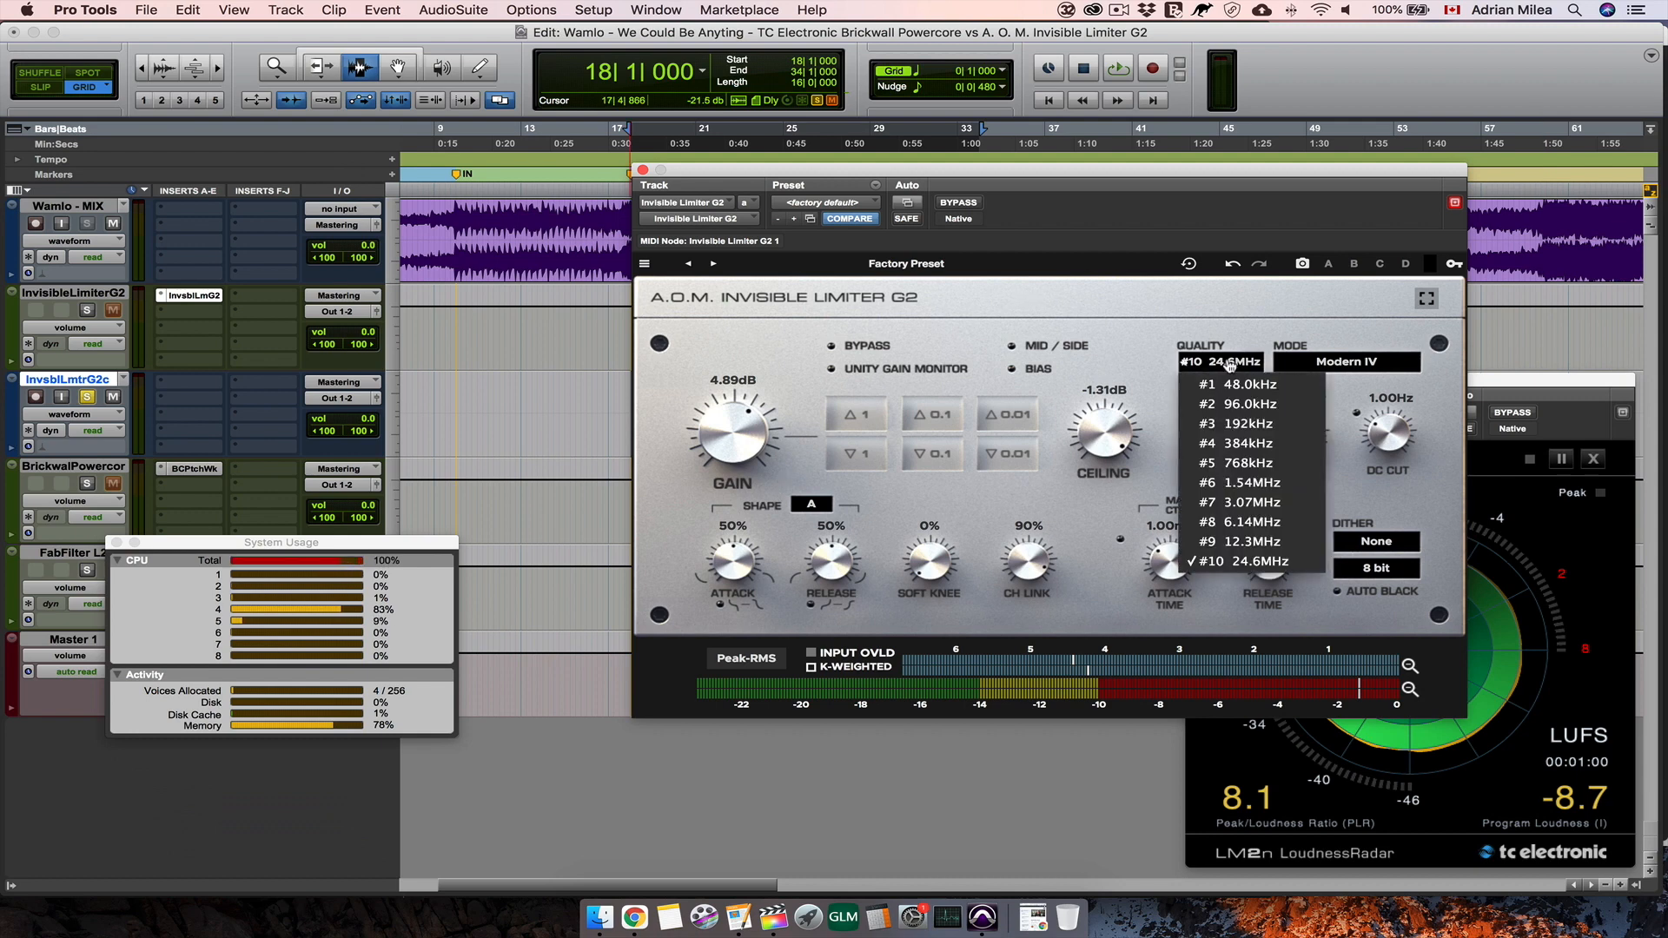
left_click(1223, 512)
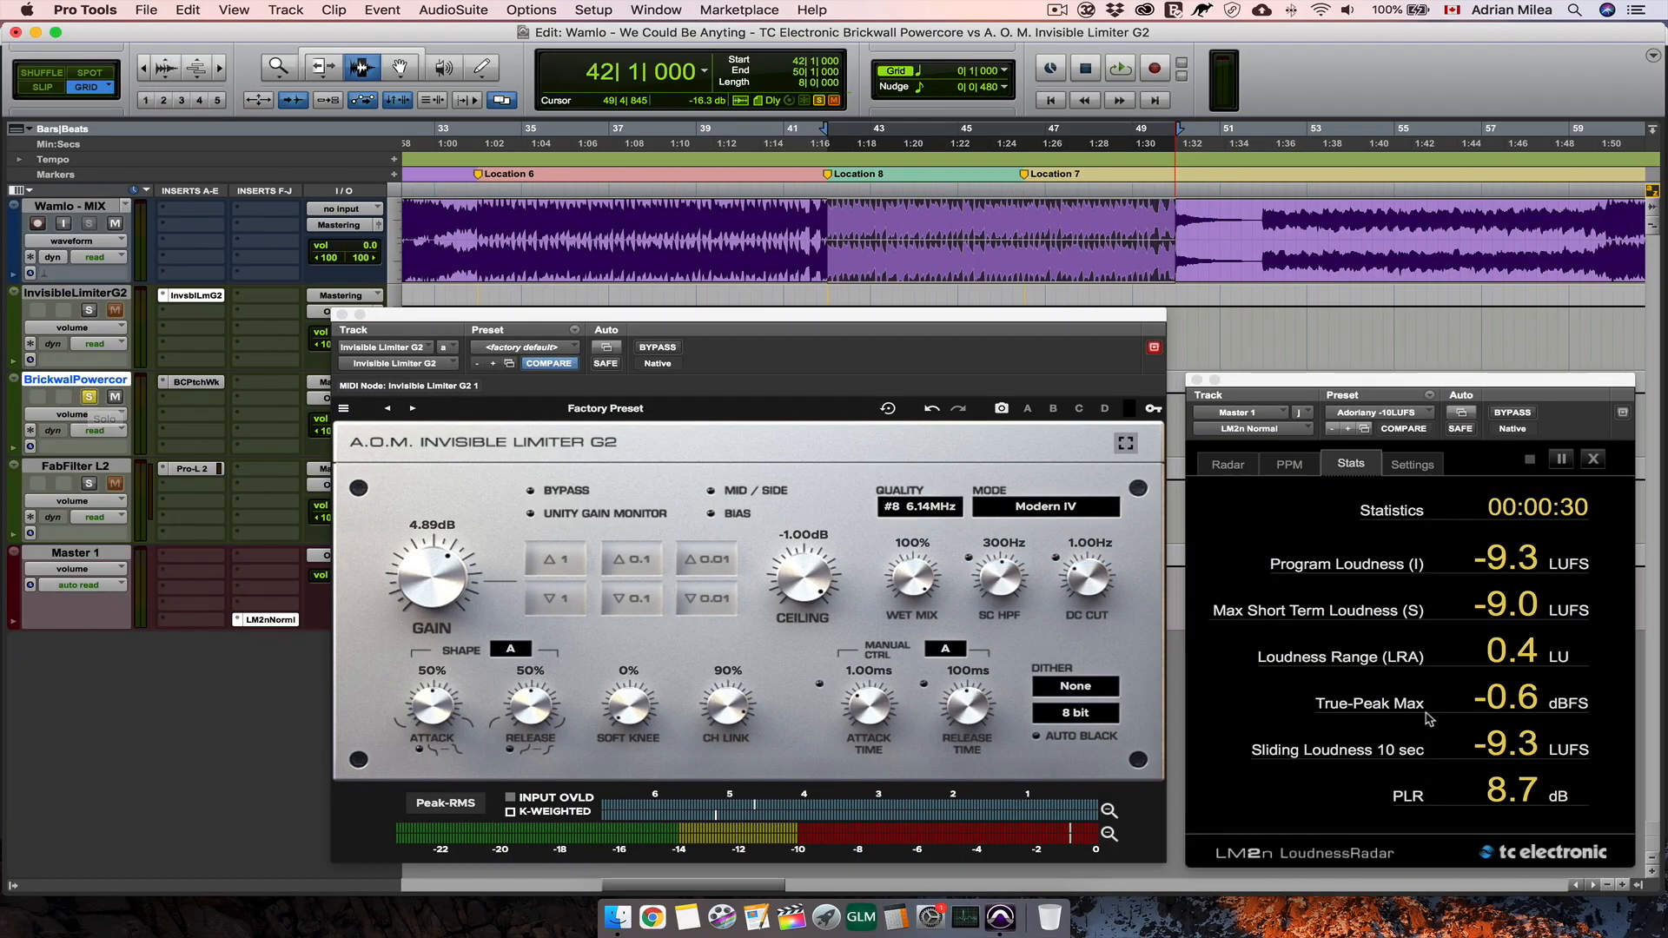
Step: Play bars 42 to 50 with BrickwalPowercor soloed, examine the LoudnessRadar true-peak and loudness statistics, and stop playback
key("space")
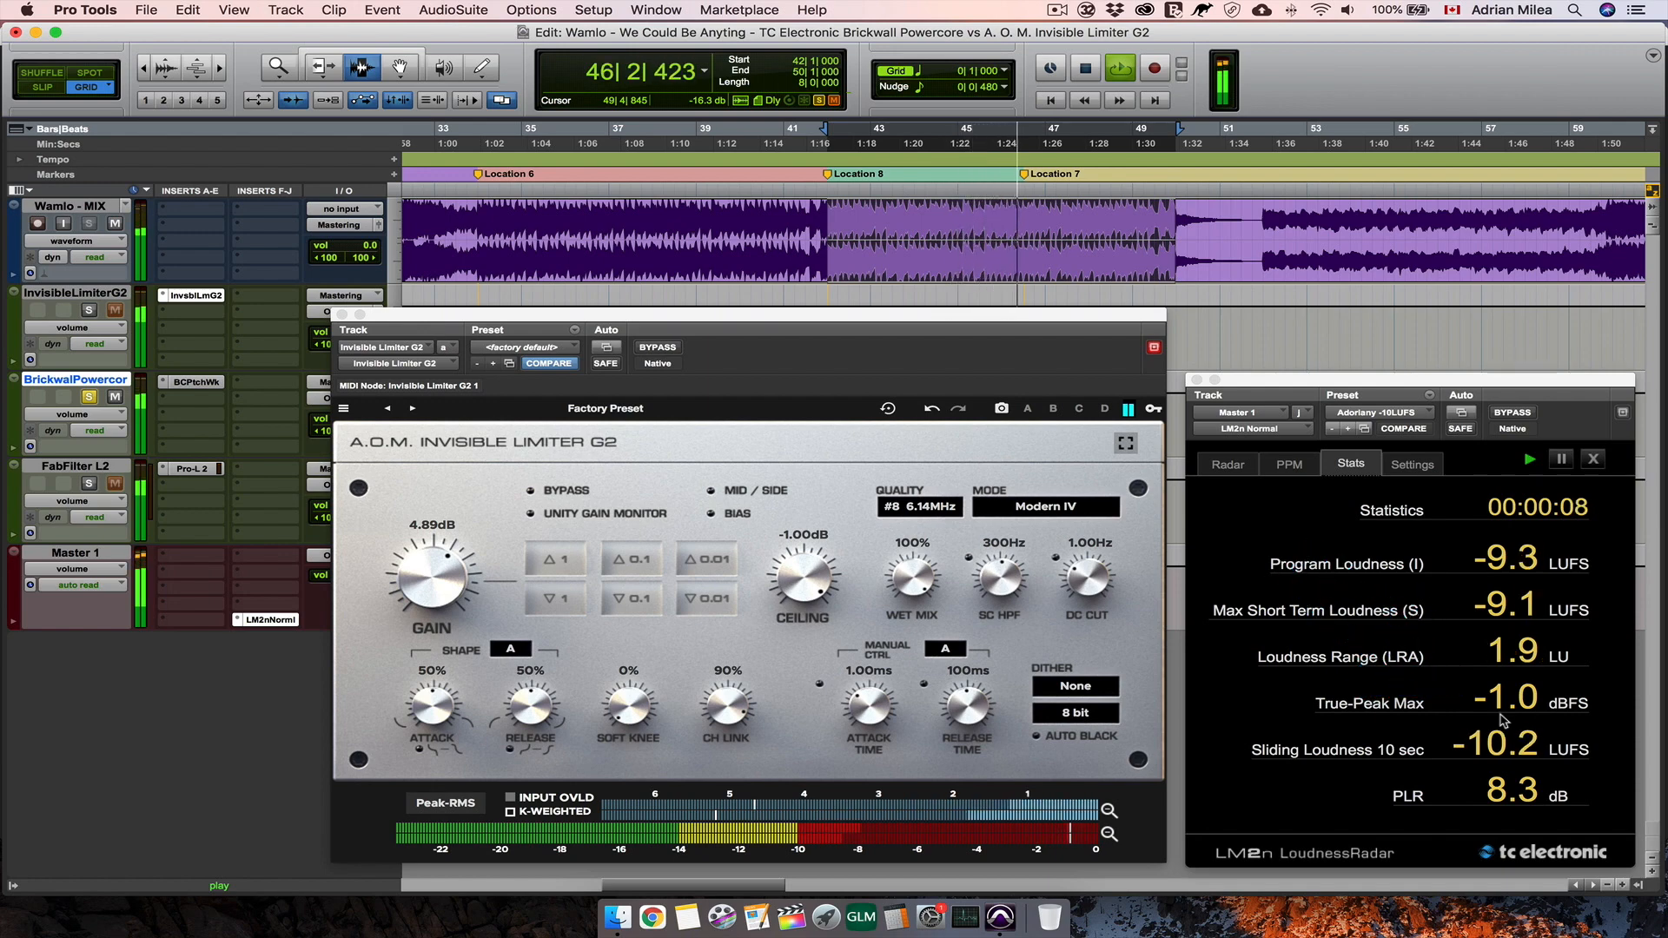
key("space")
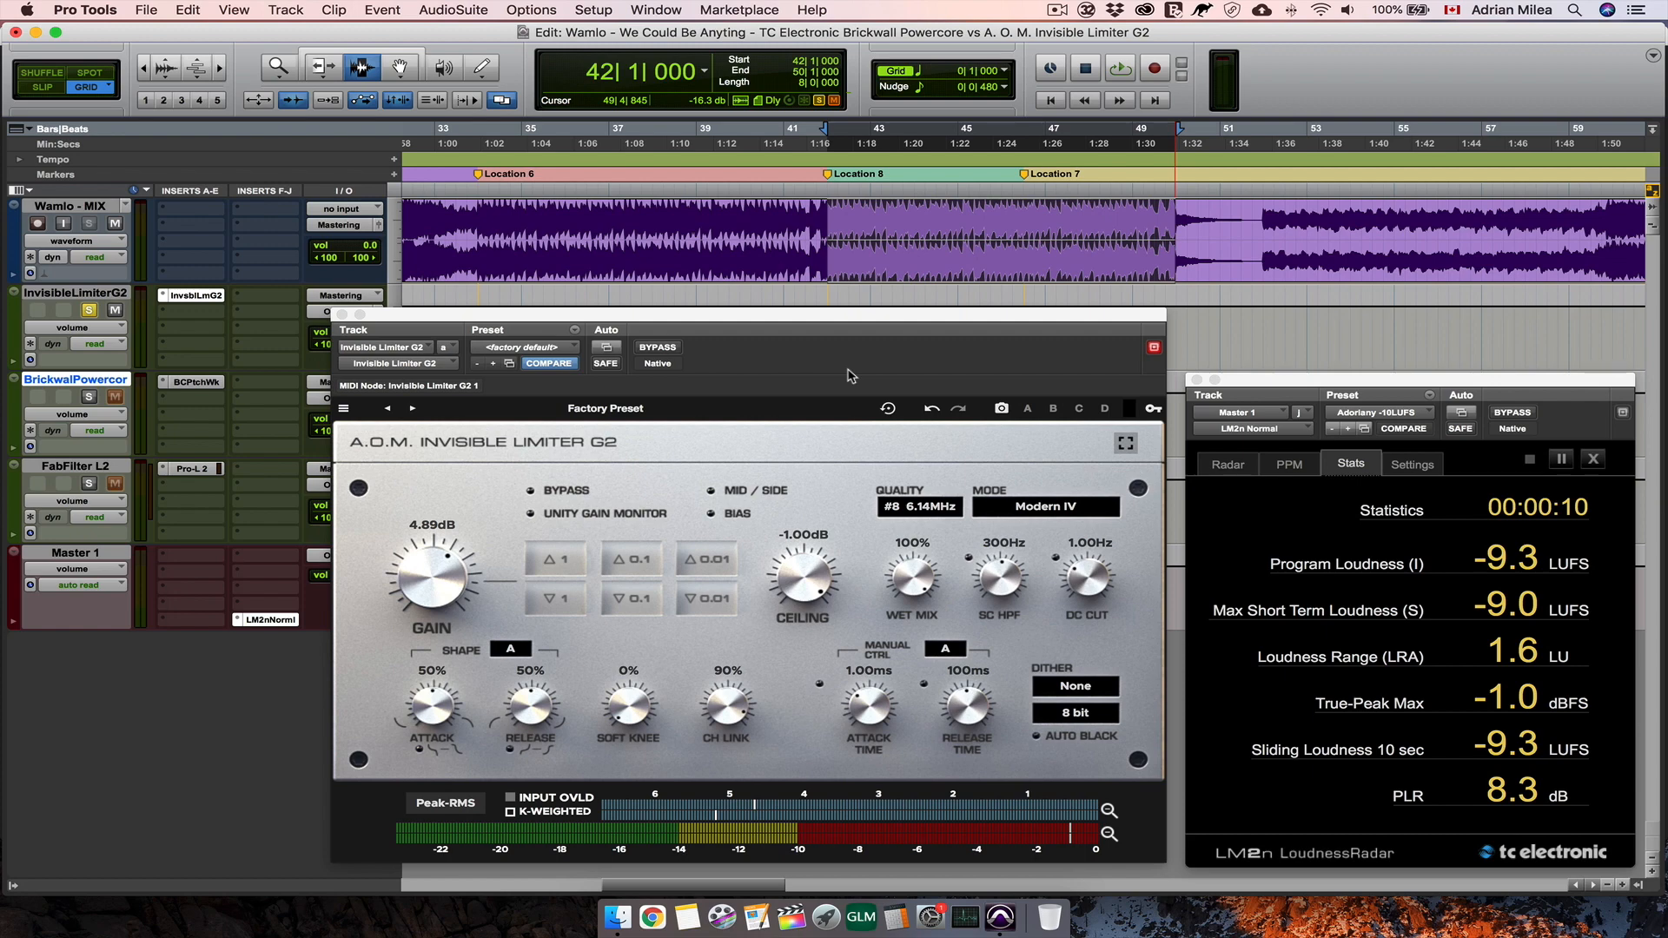
Step: Play bars 42 to 50 with InvisibleLimiterG2 soloed, examine the LoudnessRadar true-peak maximum against the limiter's ceiling, and stop playback
key("space")
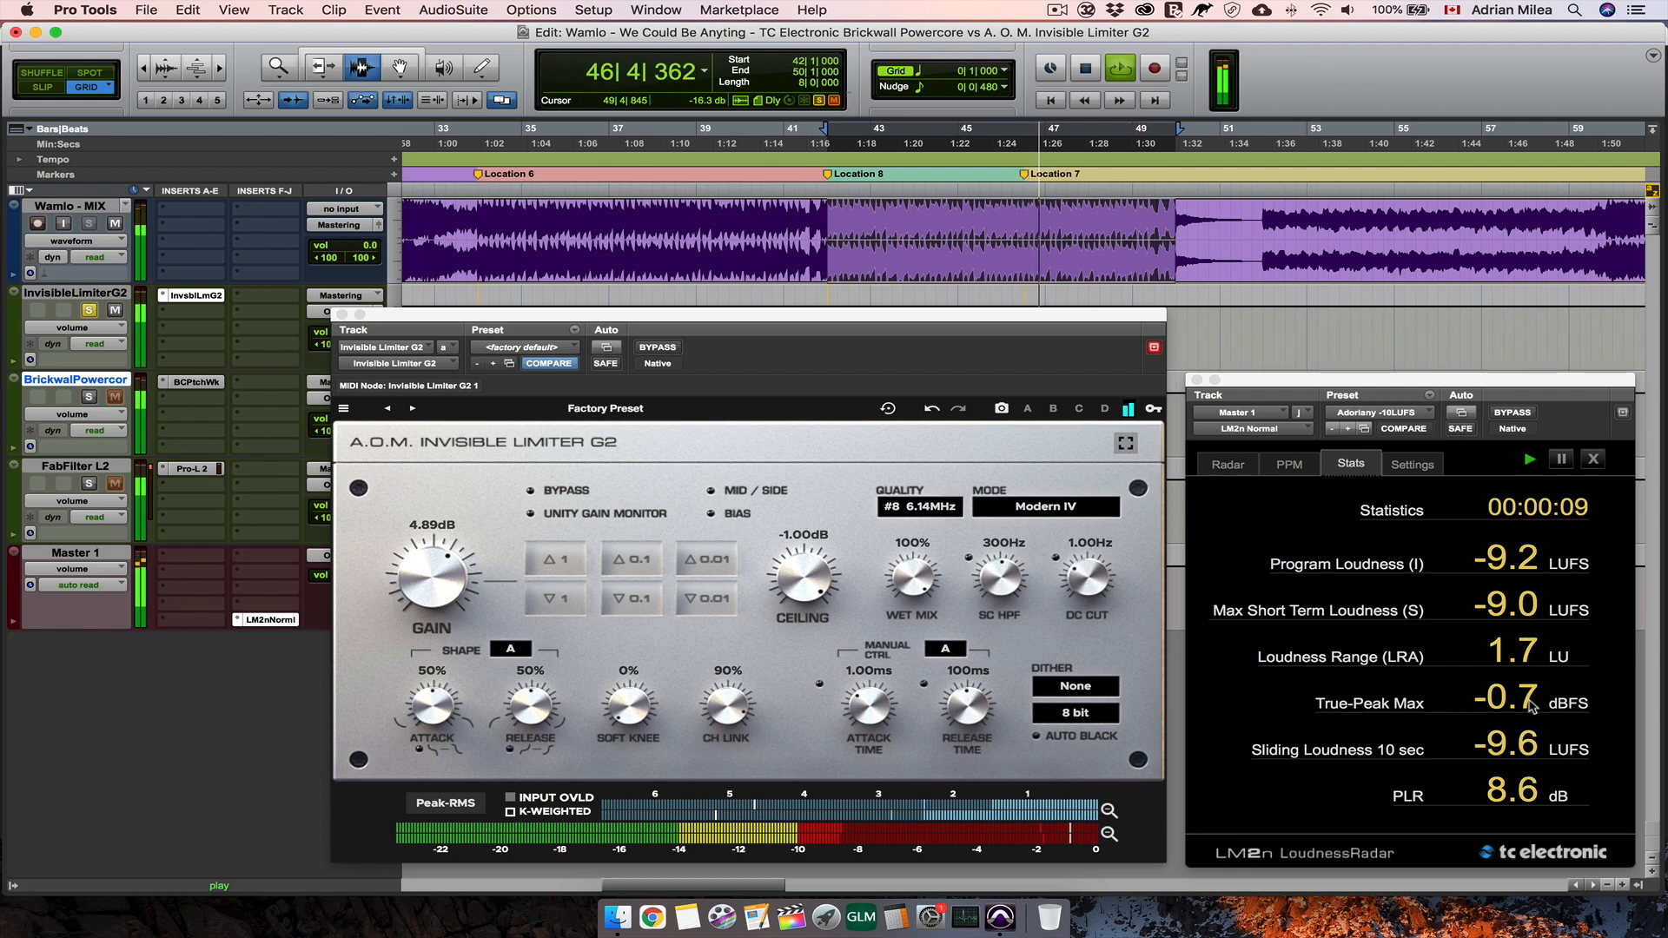
key("space")
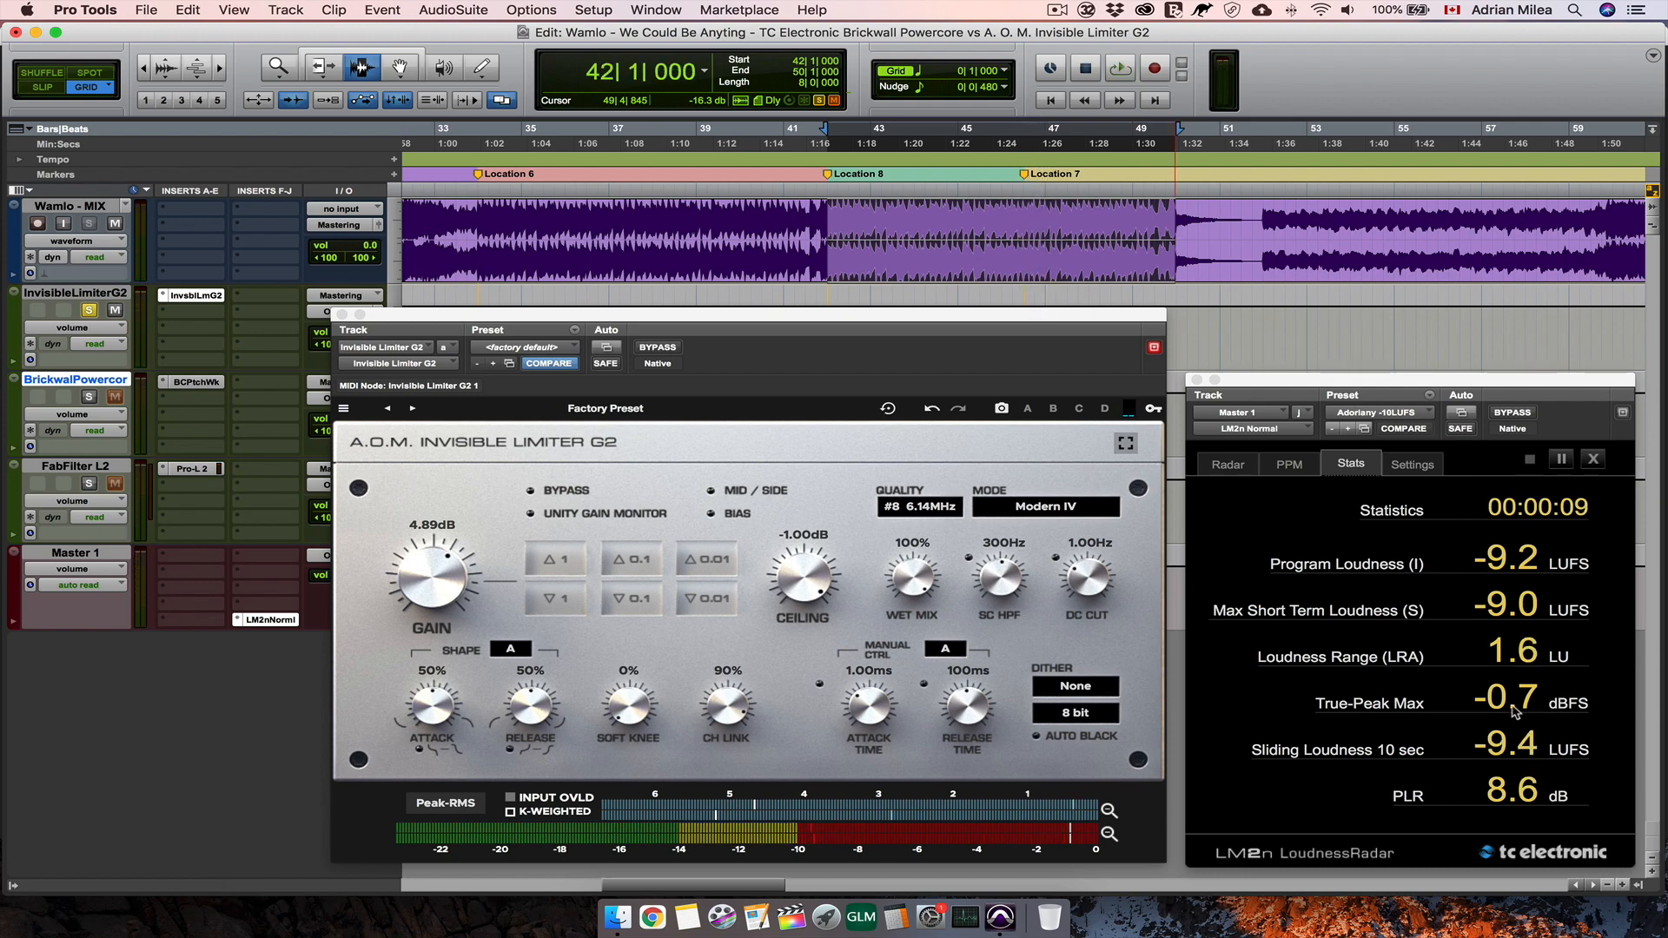
double_click(803, 540)
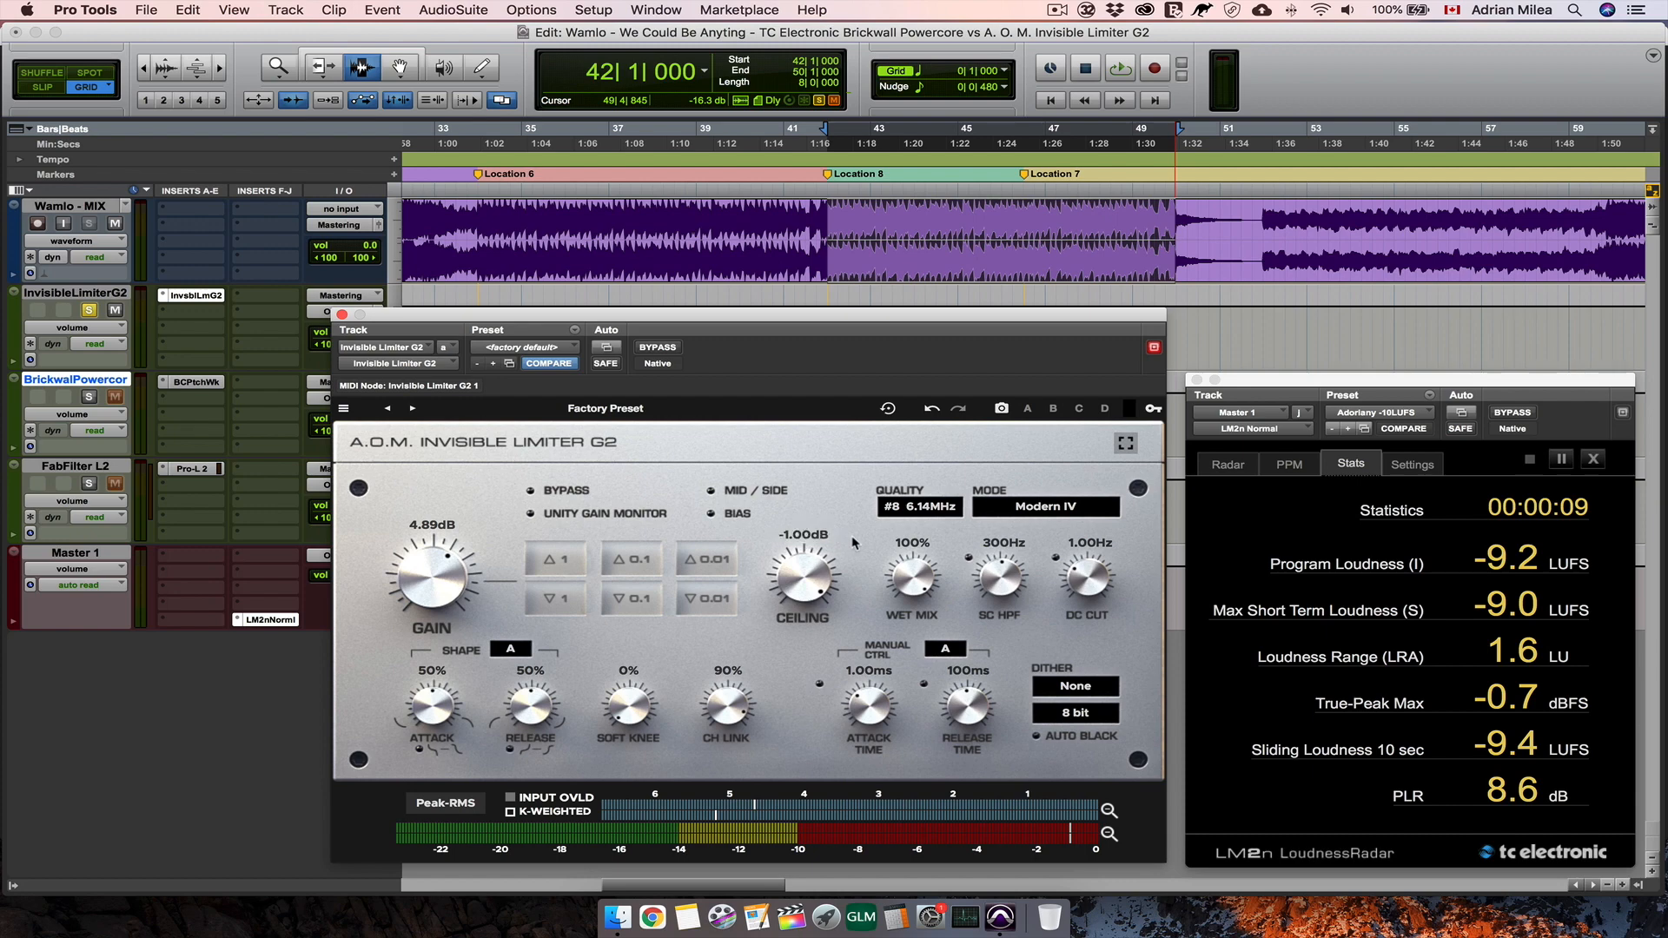
Step: Open Pro-L 2 on the soloed FabFilter L2 track, play bars 42 to 50 to check the true-peak maximum, and stop playback
left_click(193, 469)
mouse_move(1047, 818)
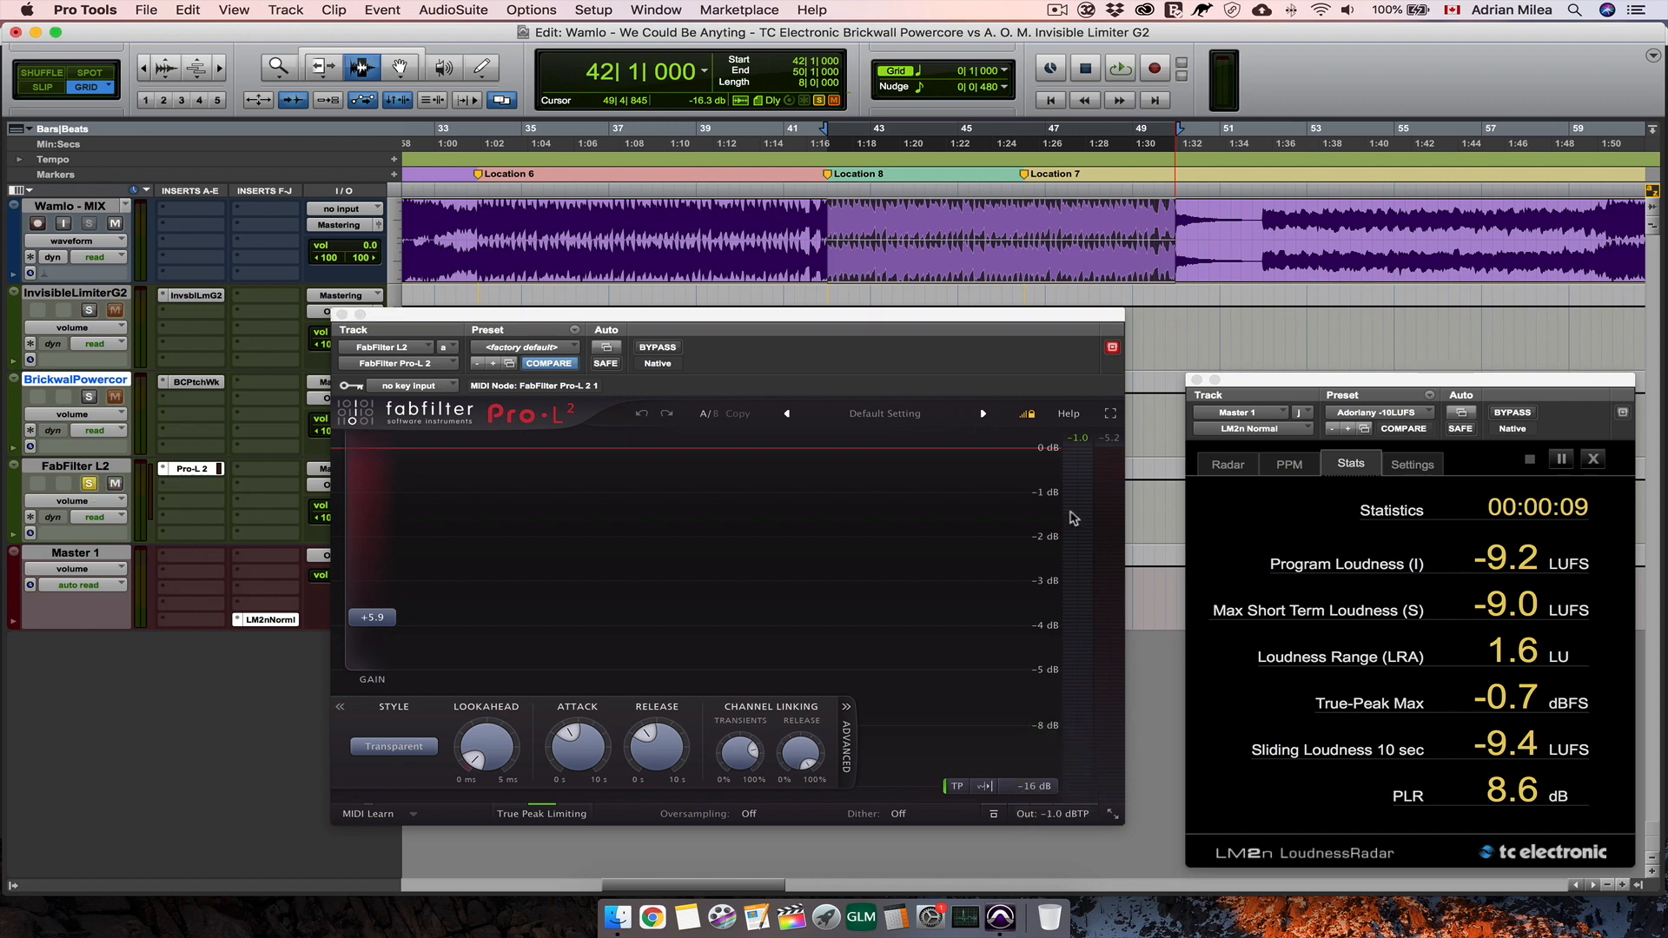
key("space")
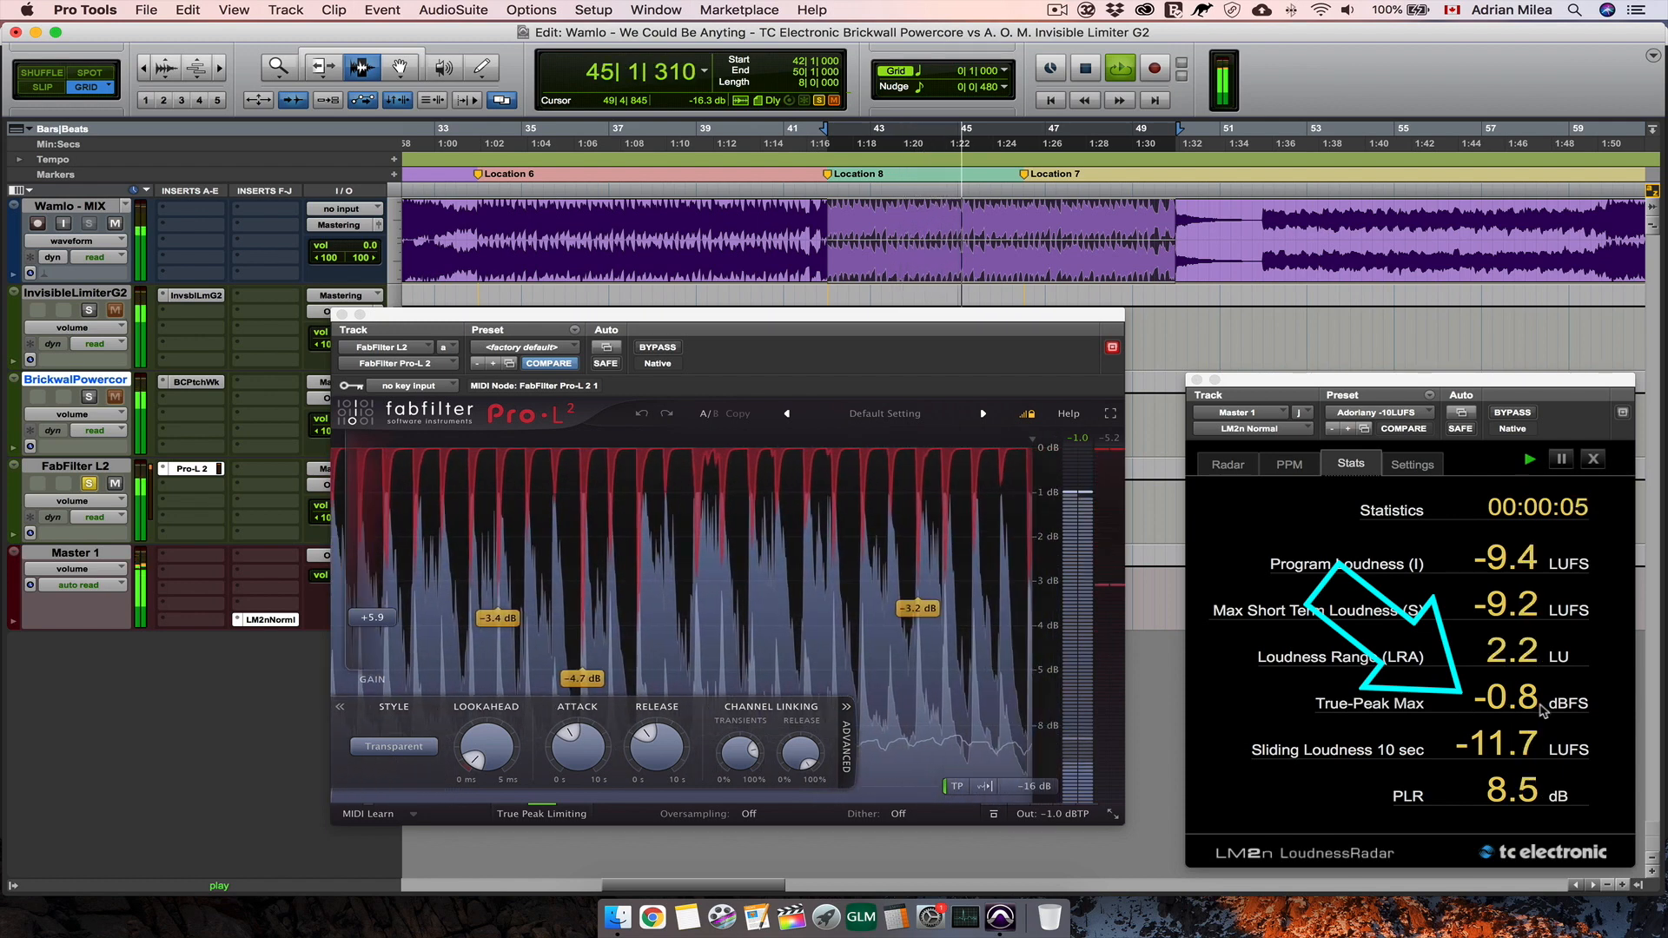
key("space")
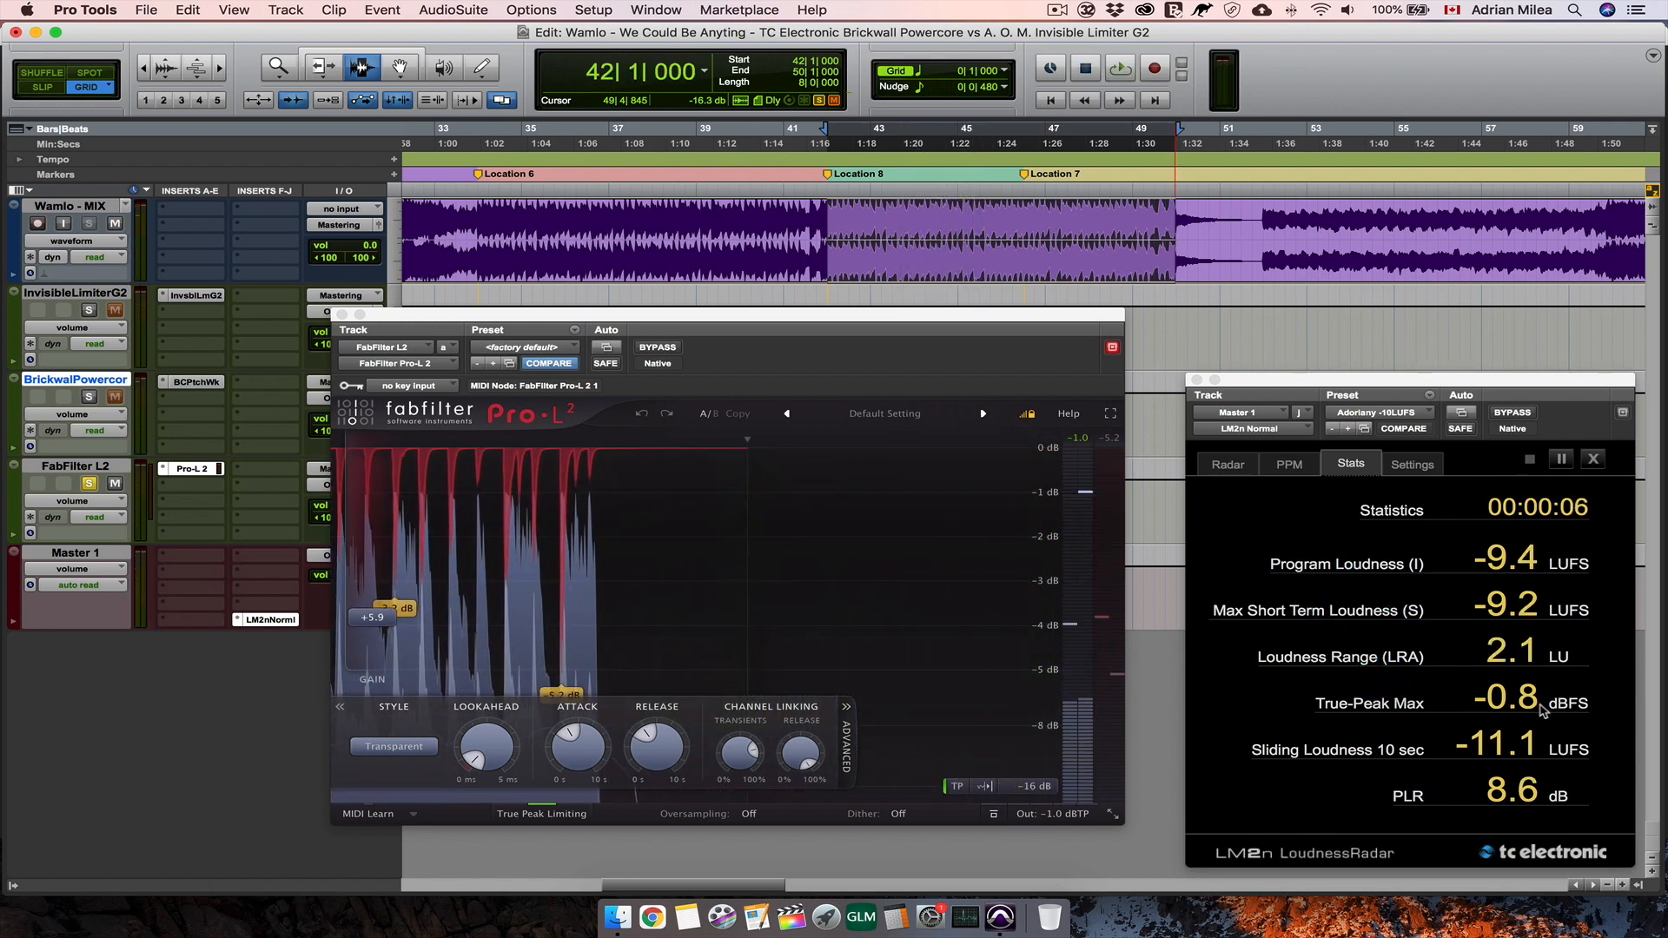
Step: Solo InvisibleLimiterG2, lower its limiter's ceiling to -1.31 dB, and play bars 42 to 50 to check the true-peak maximum
left_click(89, 310)
left_click(184, 298)
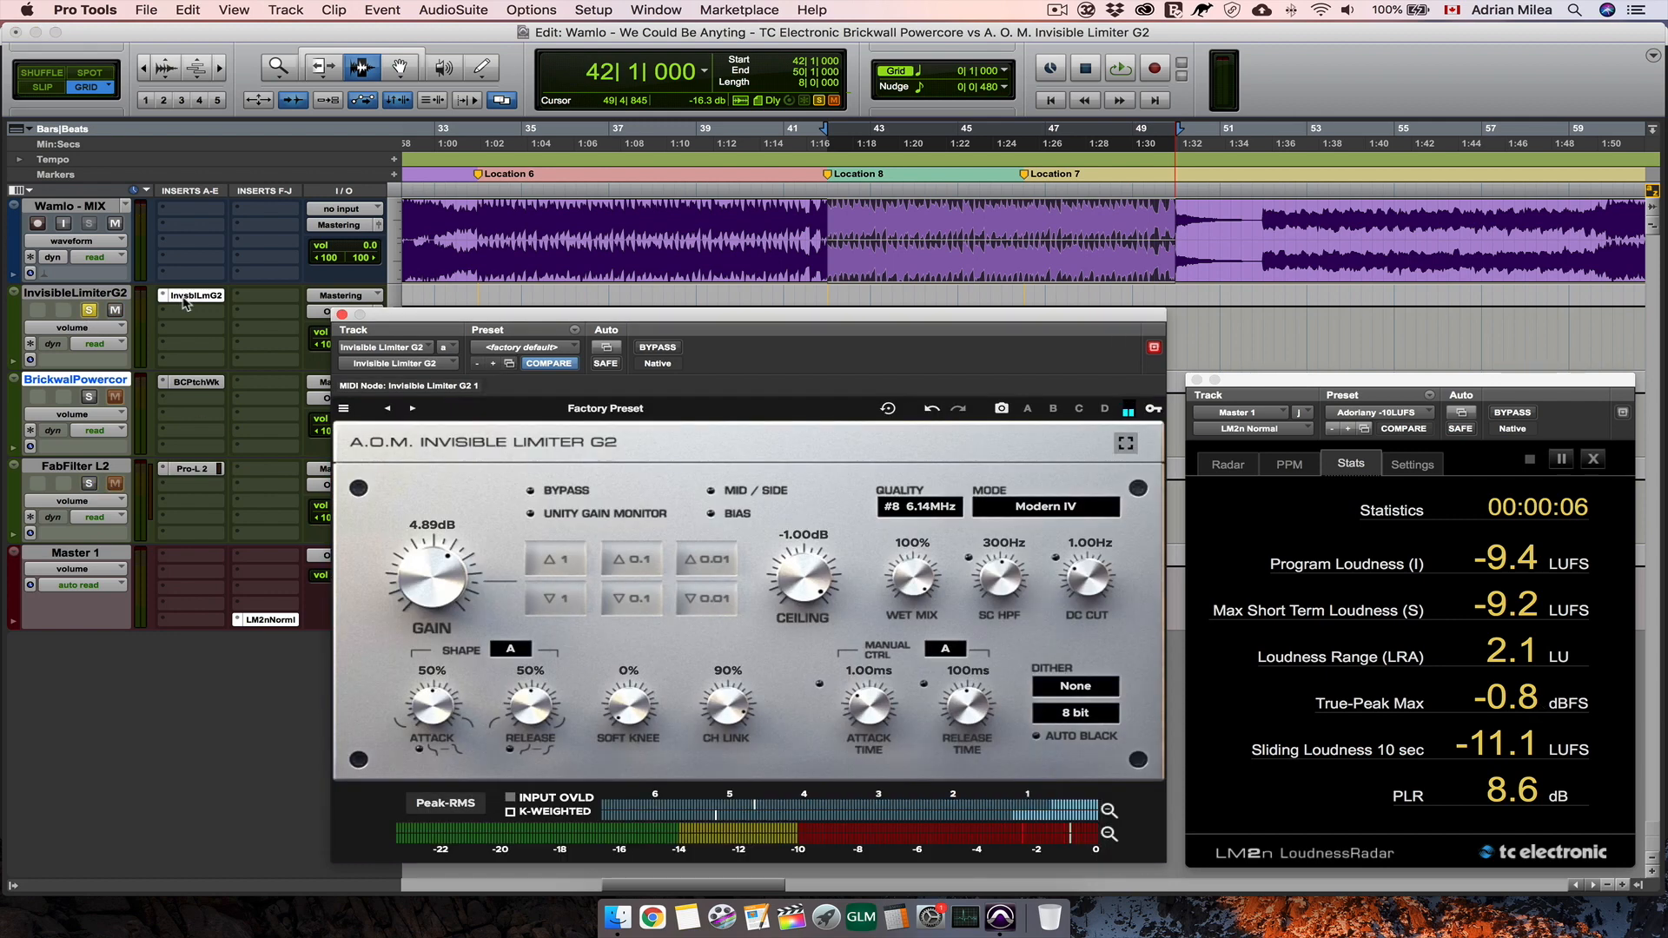
scroll(800, 582, "down", 2)
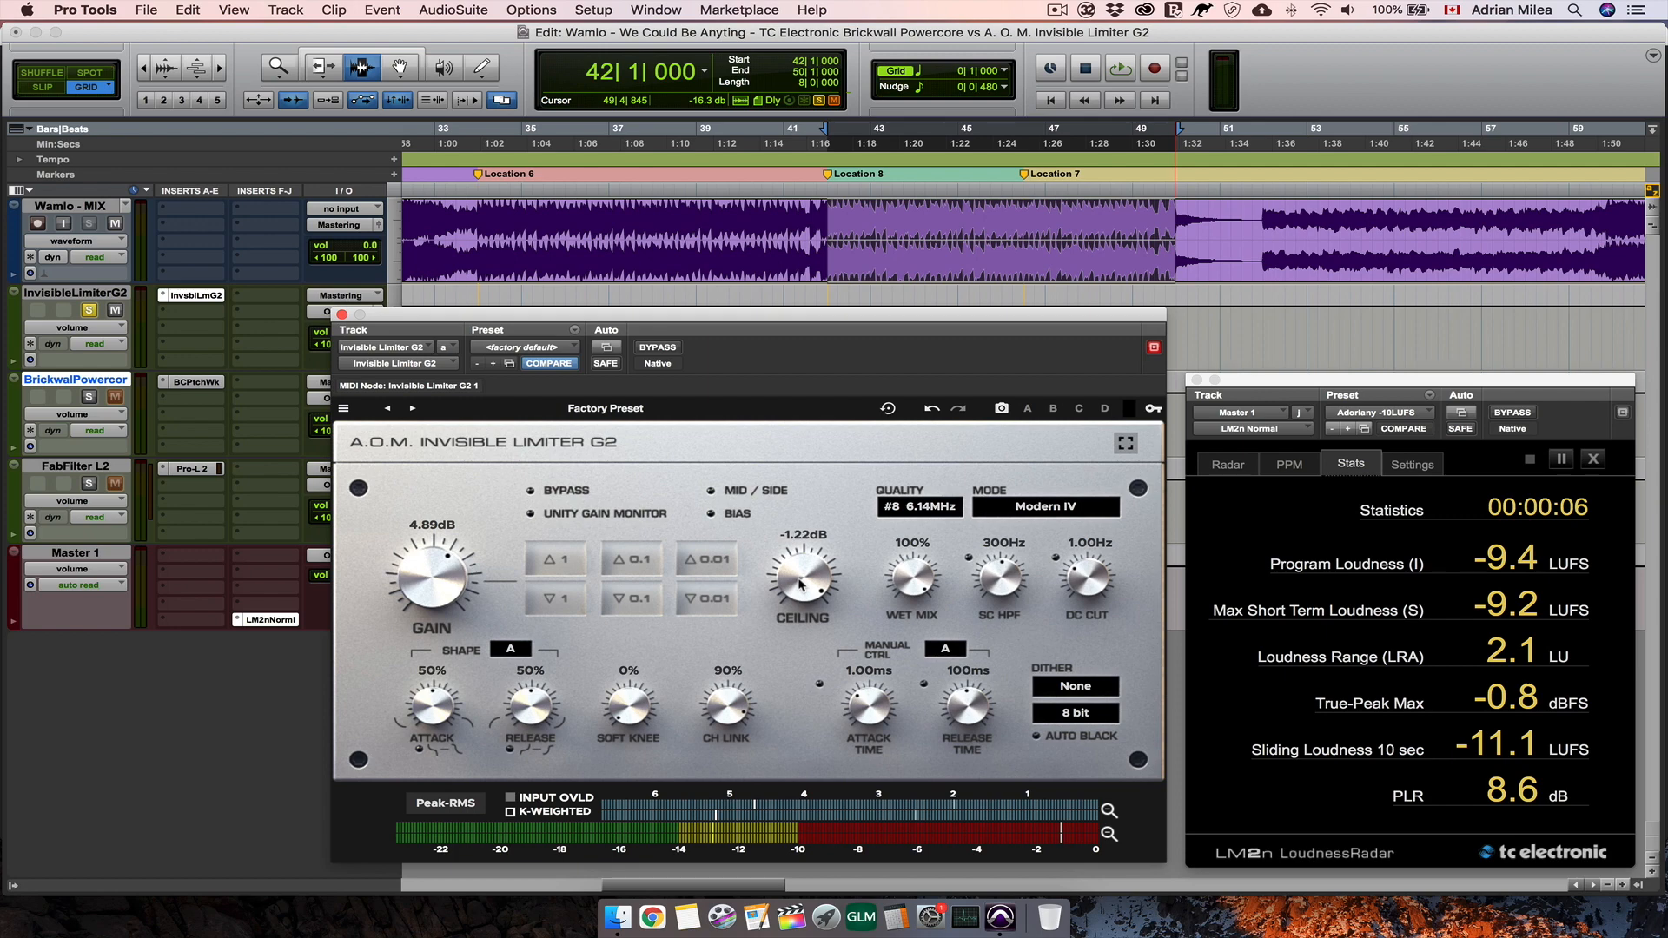
scroll(800, 582, "up", 3)
scroll(800, 582, "down", 3)
scroll(800, 582, "down", 2)
scroll(800, 584, "down", 2)
scroll(800, 584, "up", 1)
key("space")
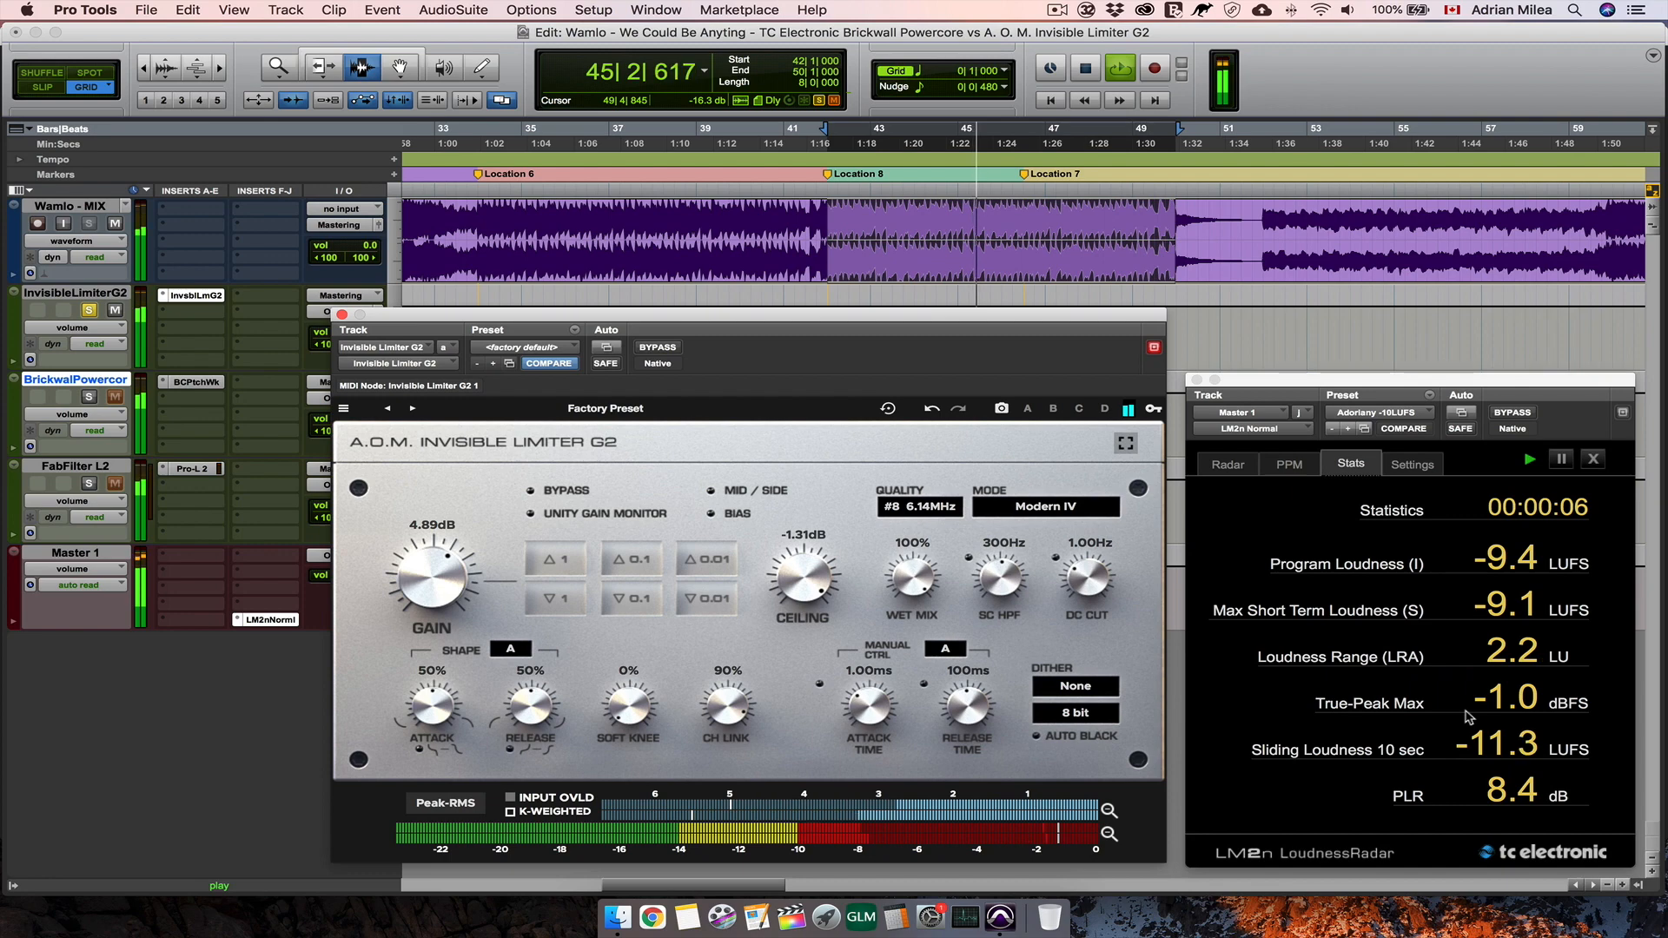
key("space")
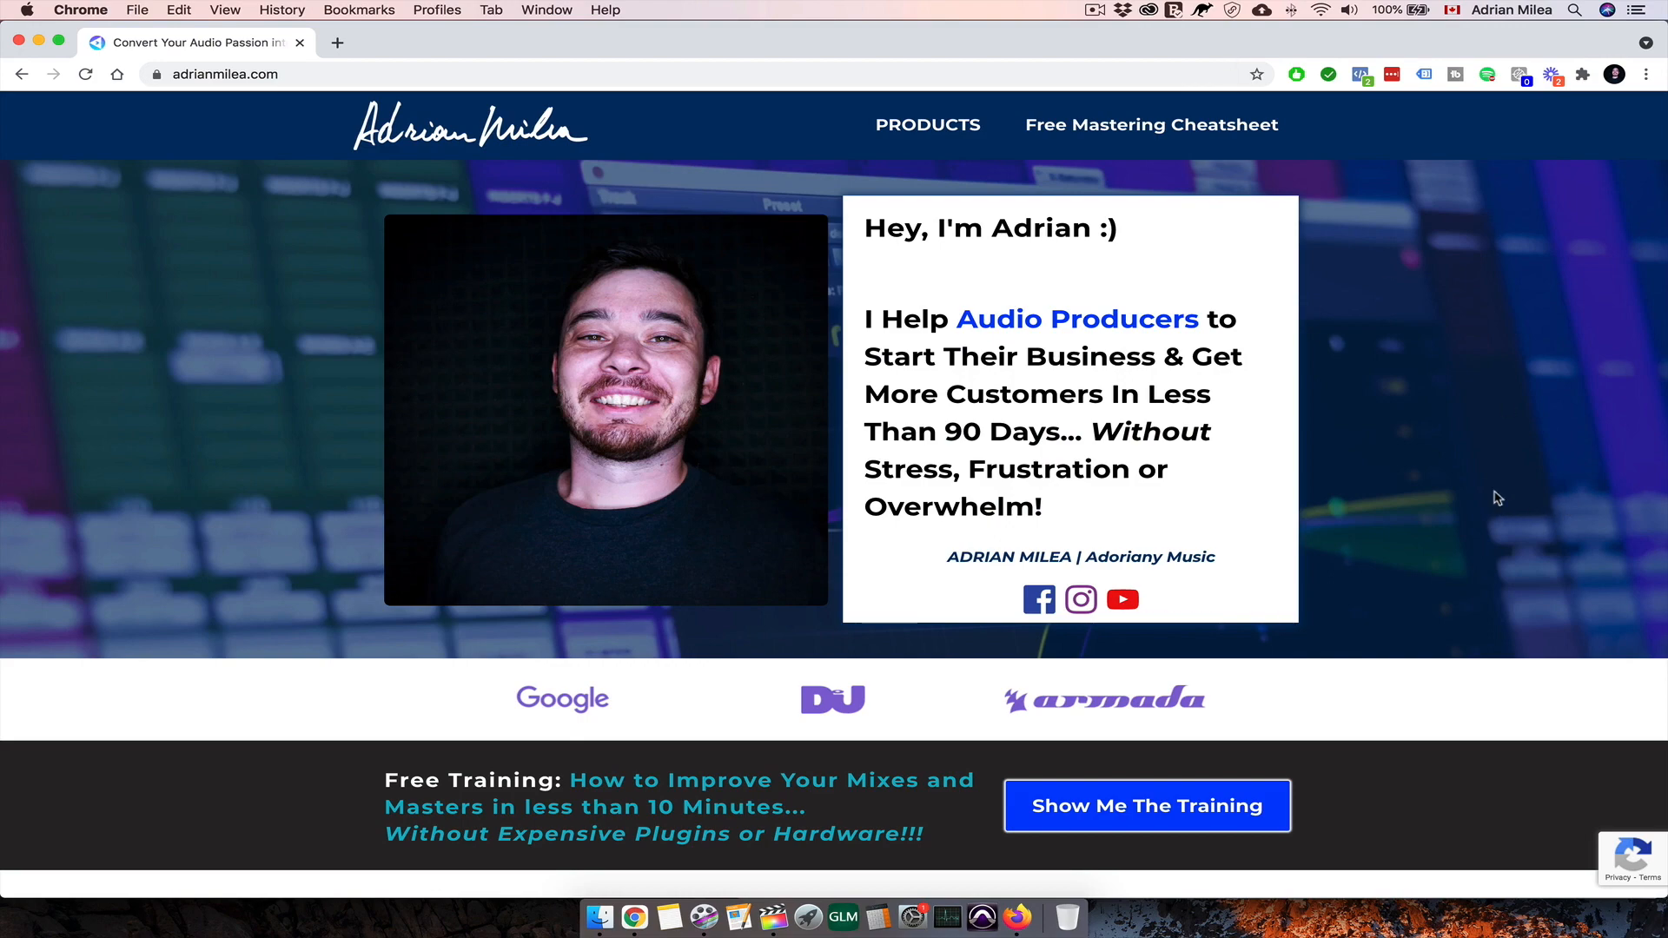
Step: In Chrome, review the course offers on the instructor's website and open the page of the Pro Audio Mastering program
scroll(1370, 467, "down", 10)
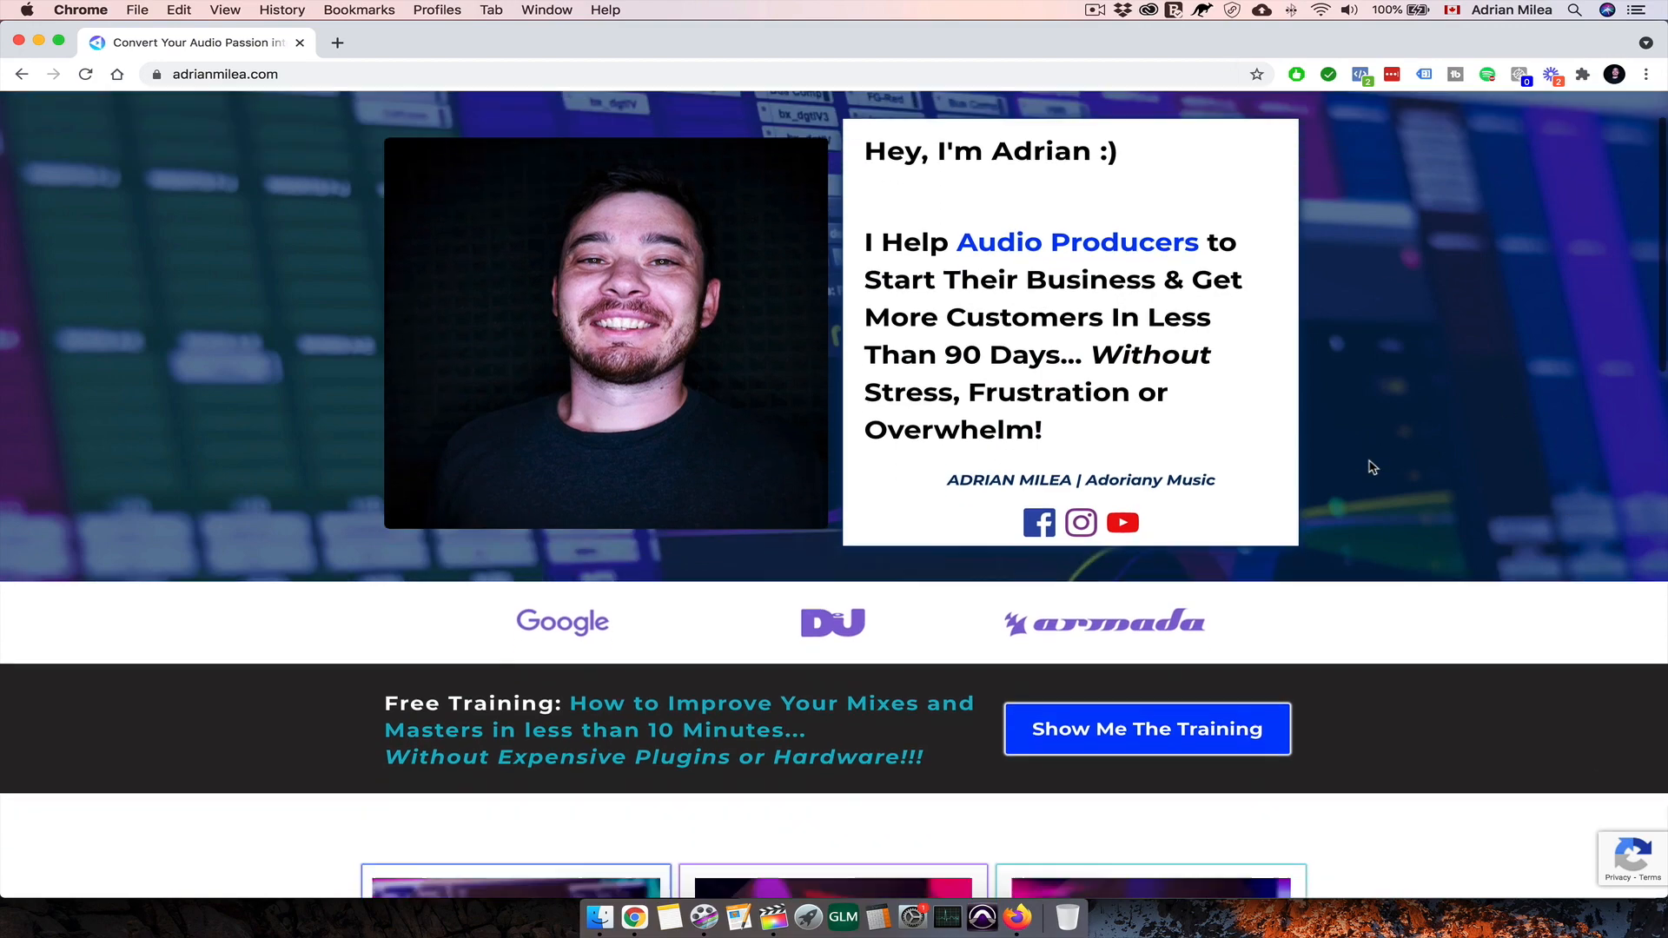
scroll(1370, 467, "down", 2)
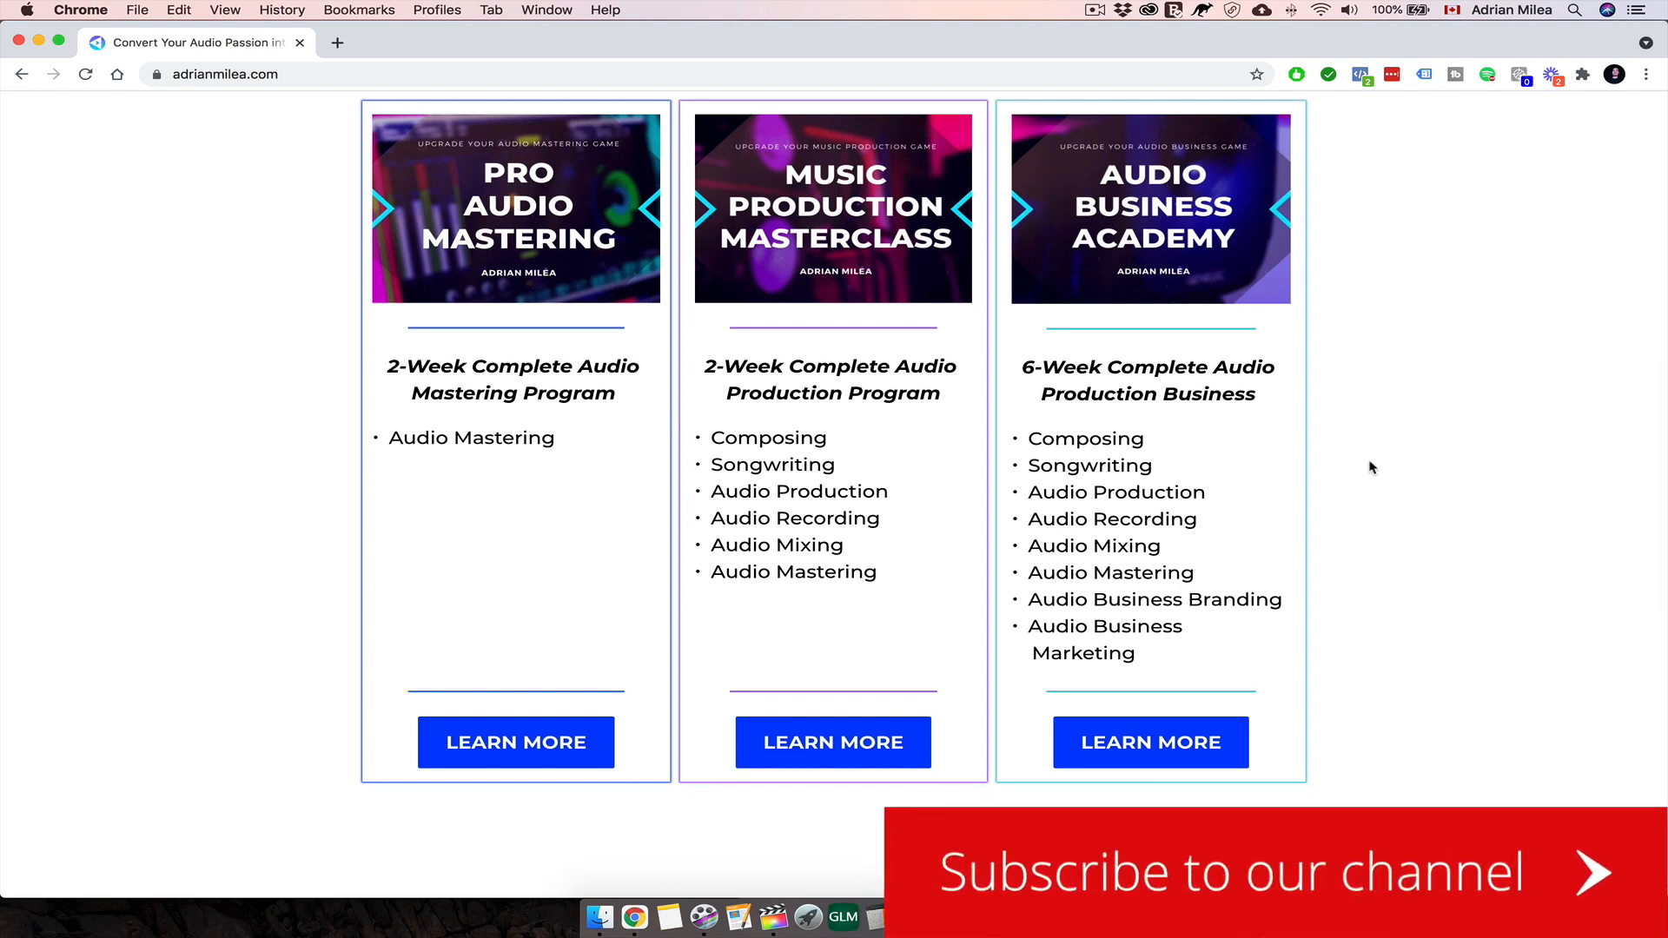
left_click(510, 752)
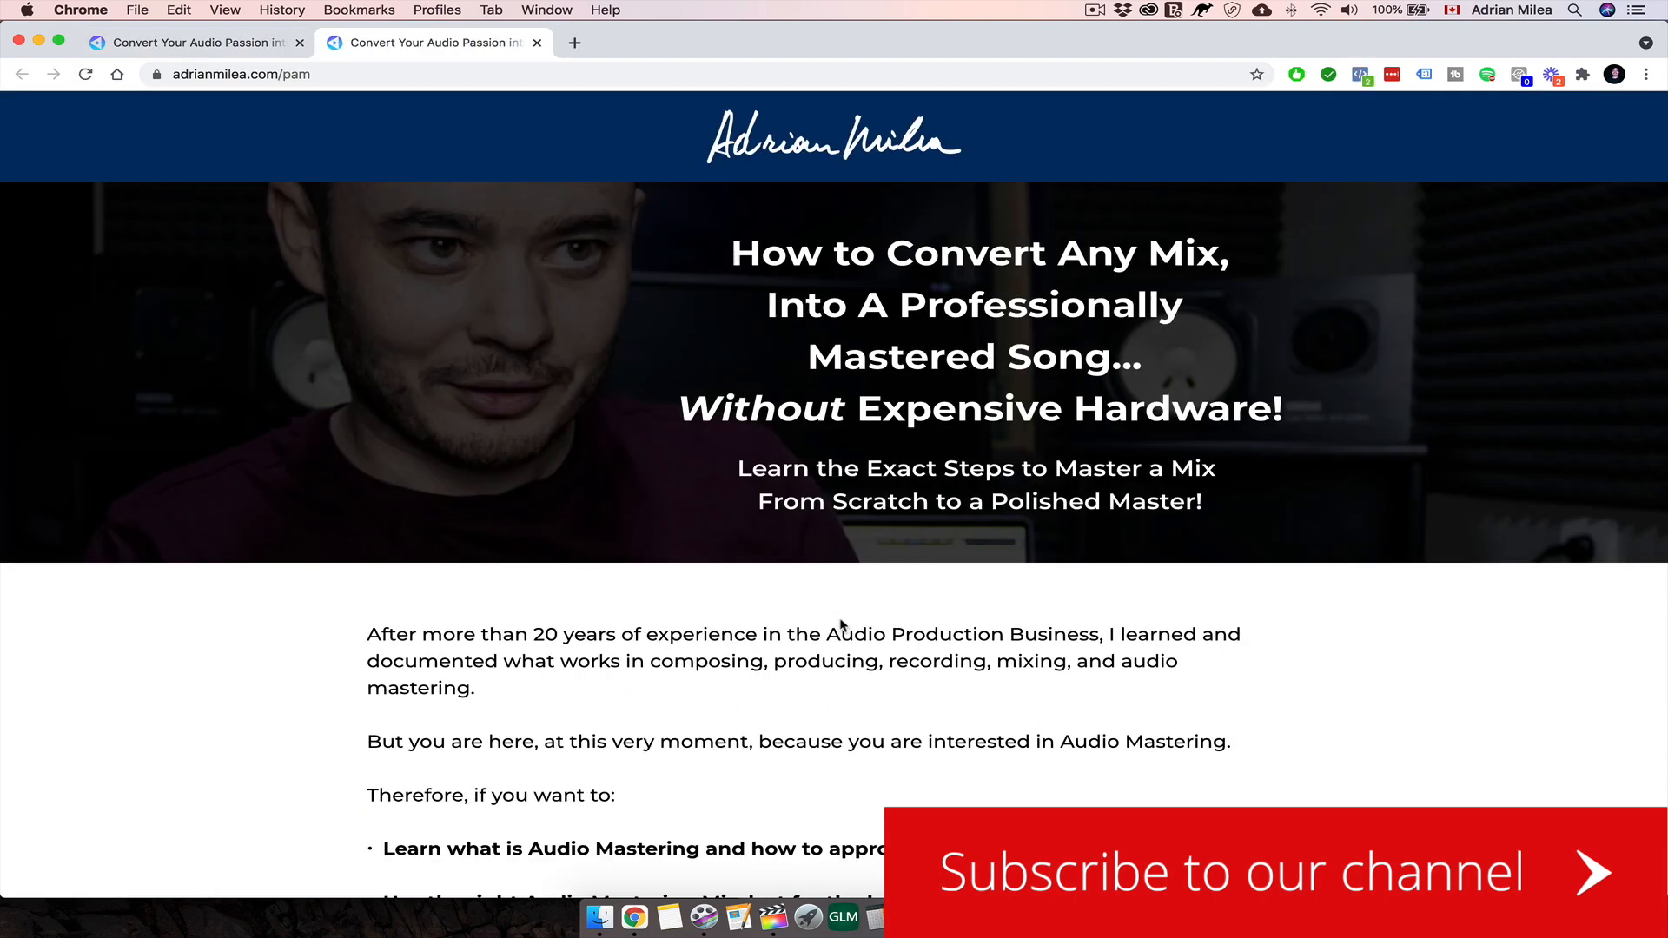